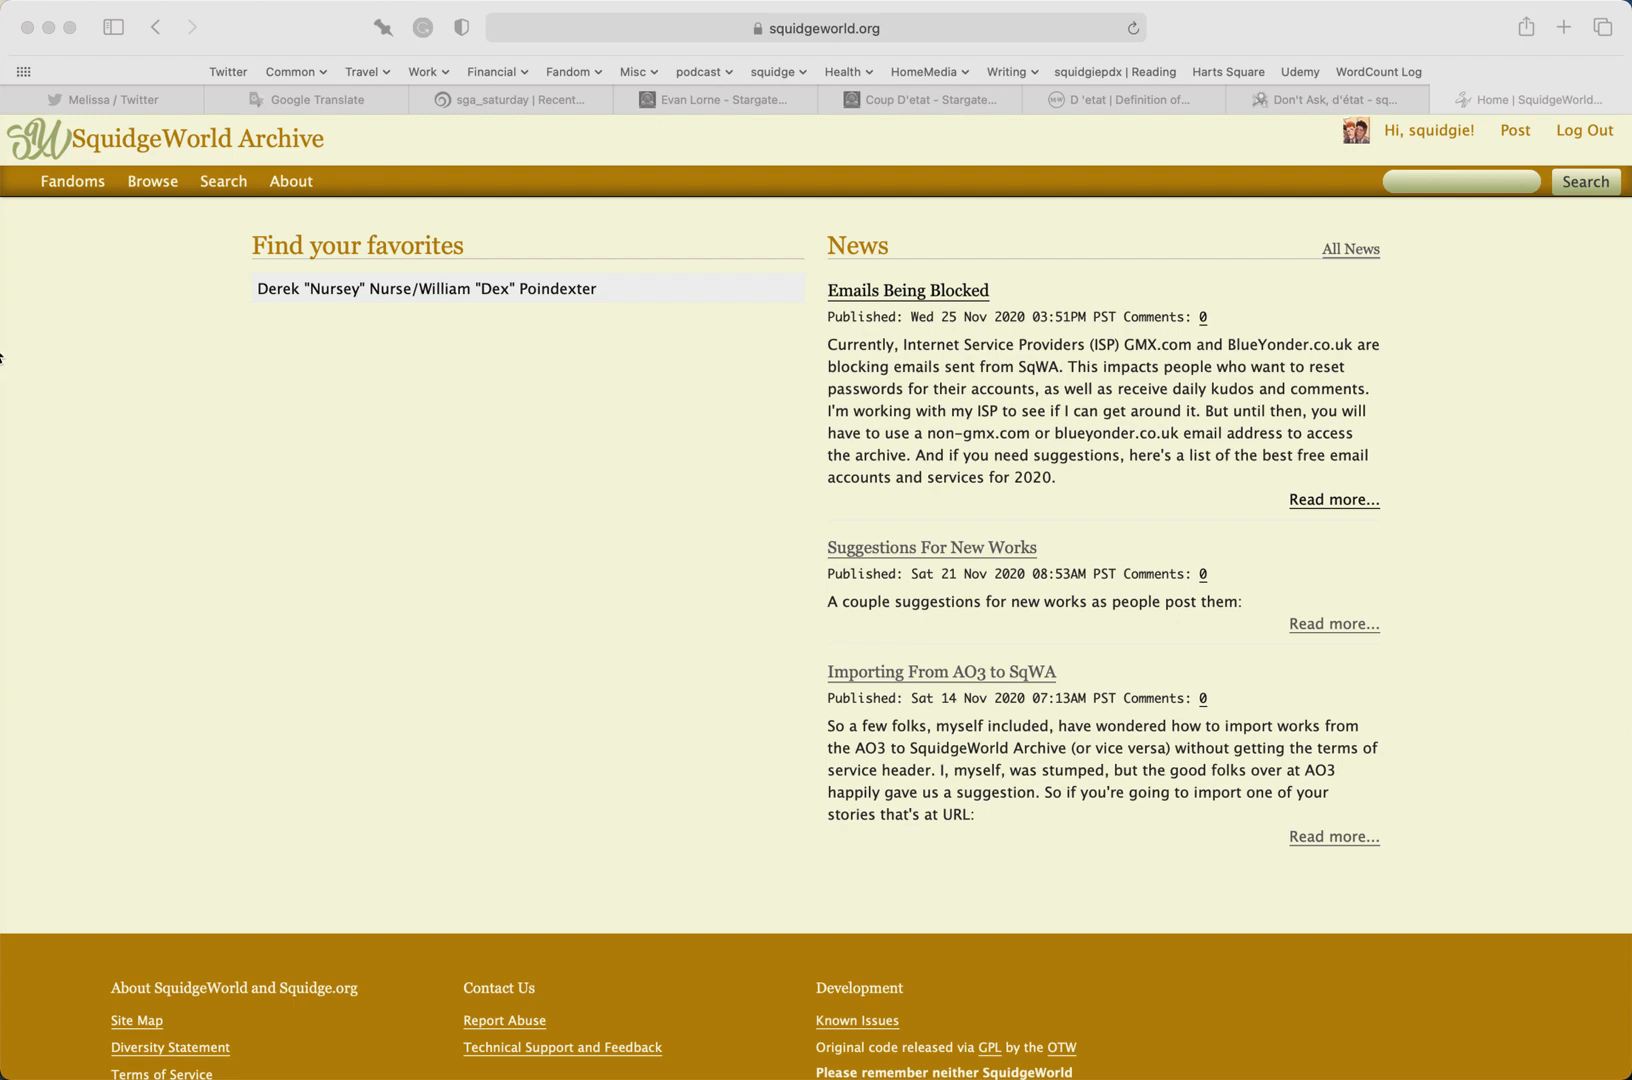
# Switch to Grammarly to view the dadt-sgasaturday story from its beginning, and return to the SquidgeWorld Archive page in Safari
pyautogui.click(25, 270)
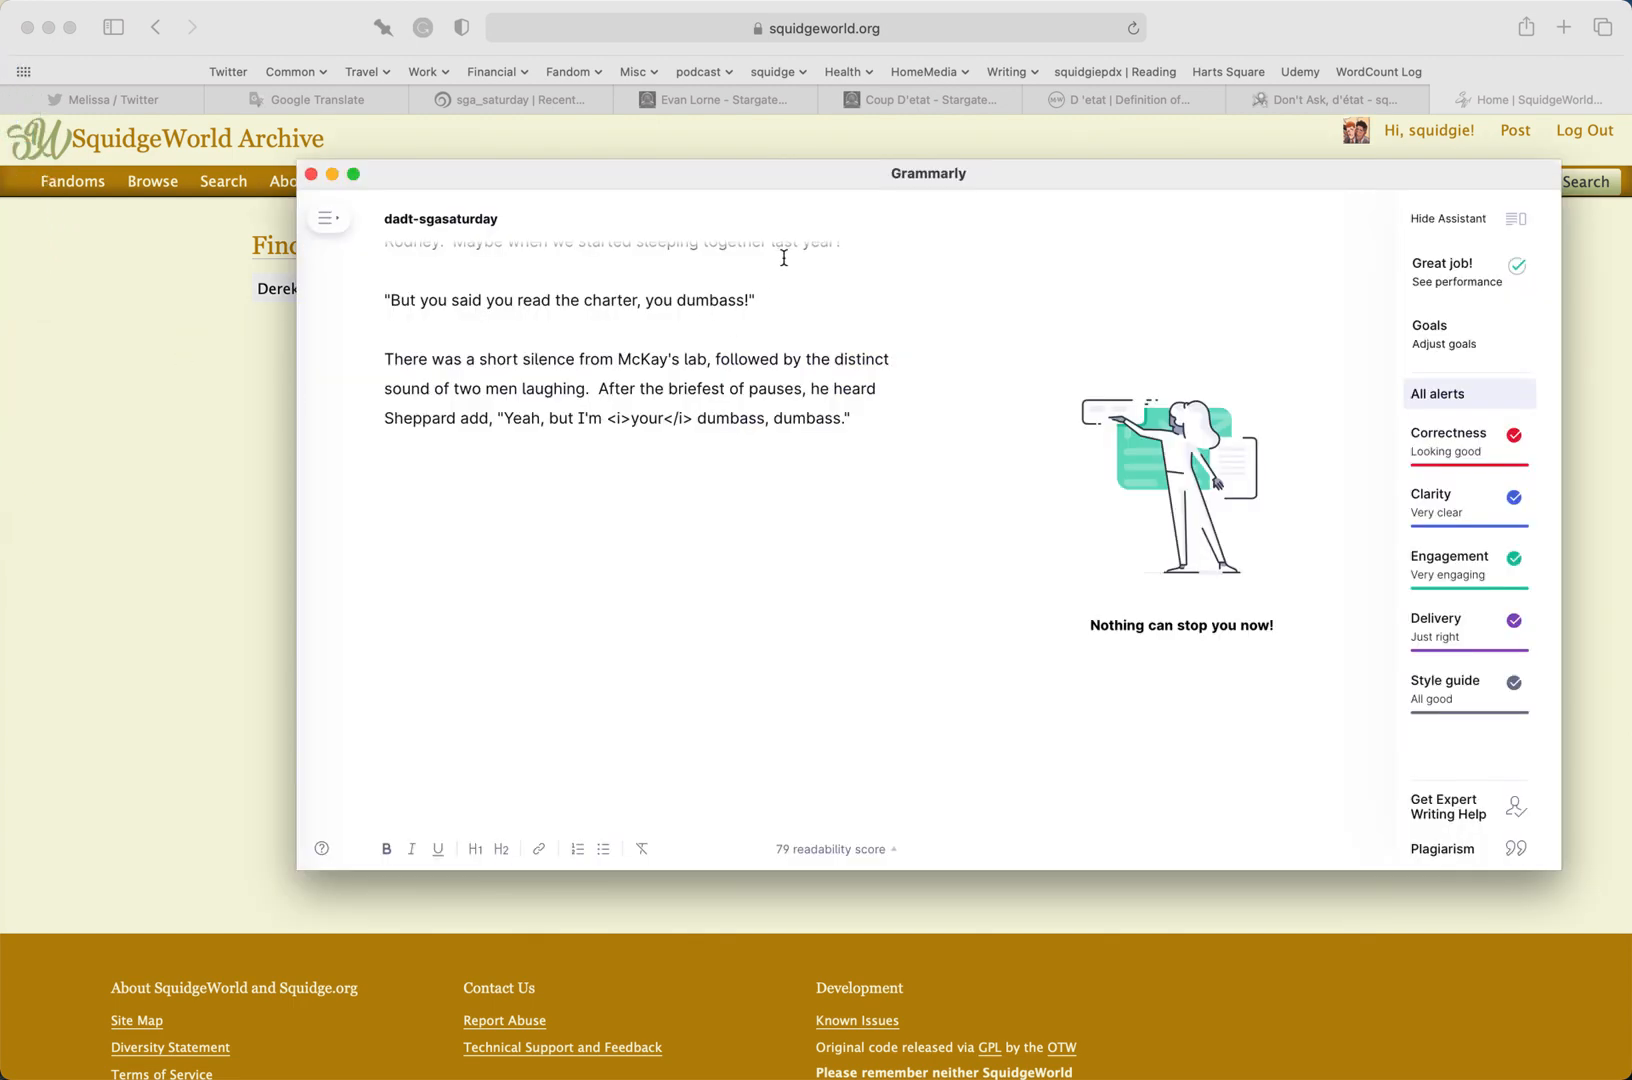
pyautogui.scroll(20, 718, 485)
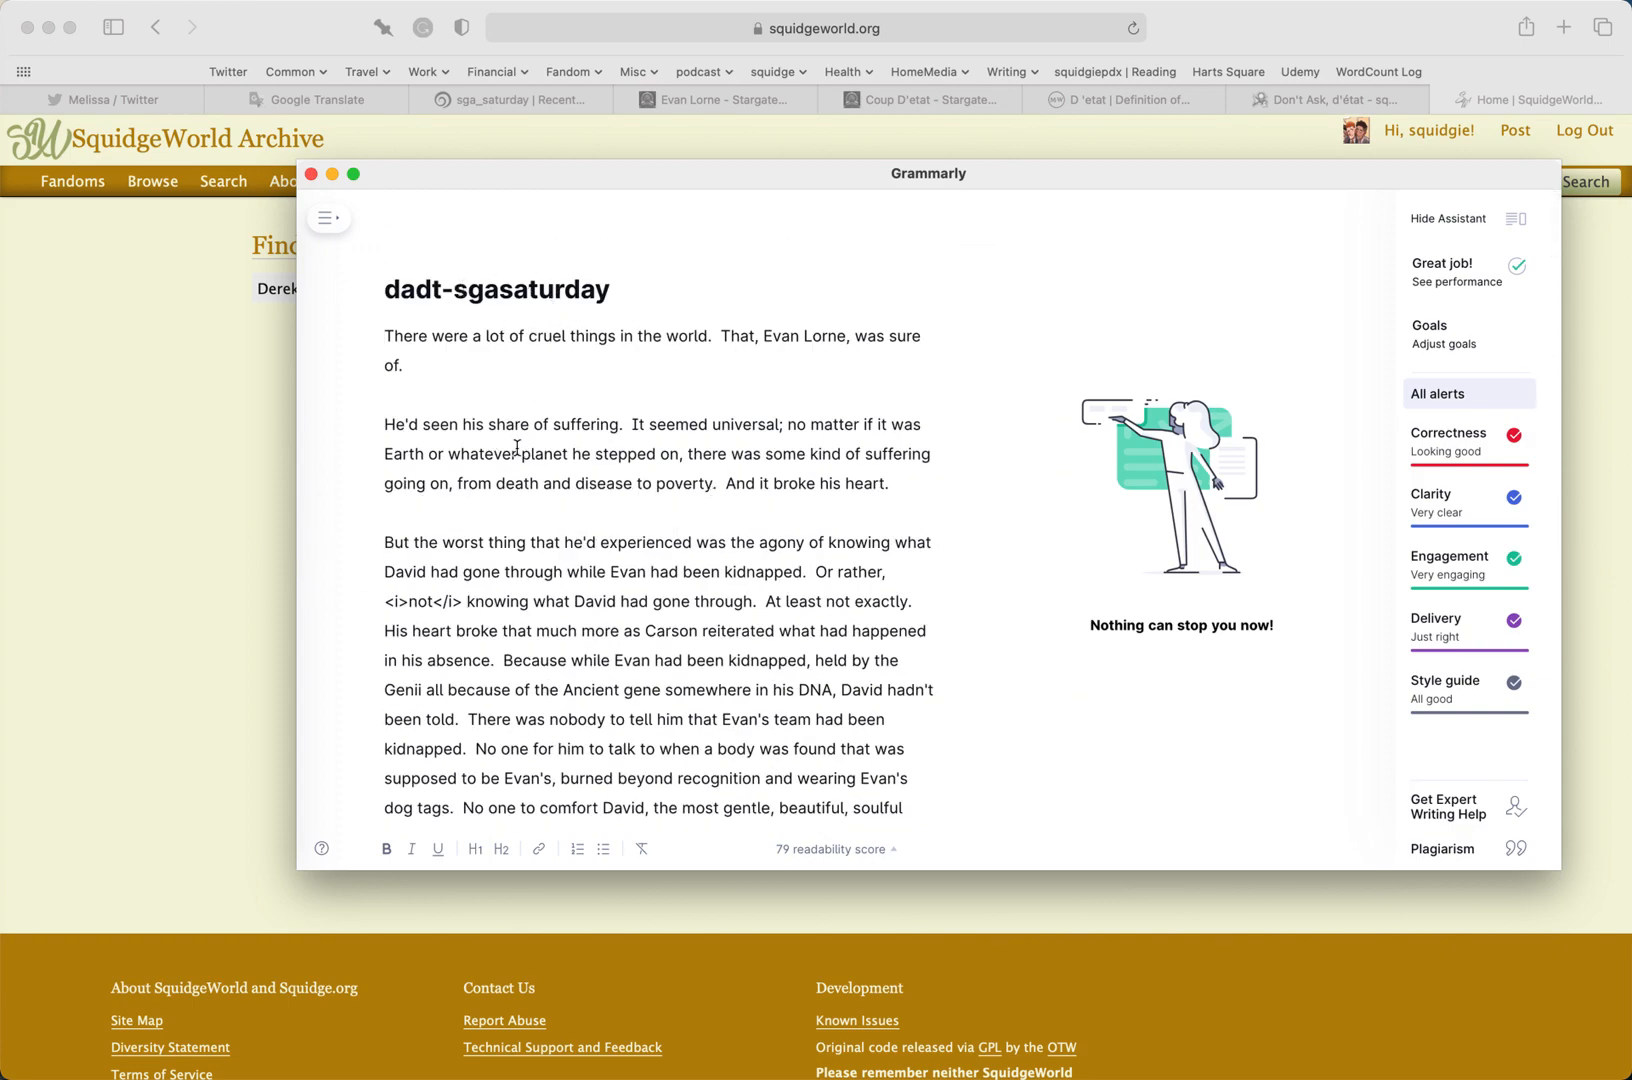
pyautogui.click(139, 539)
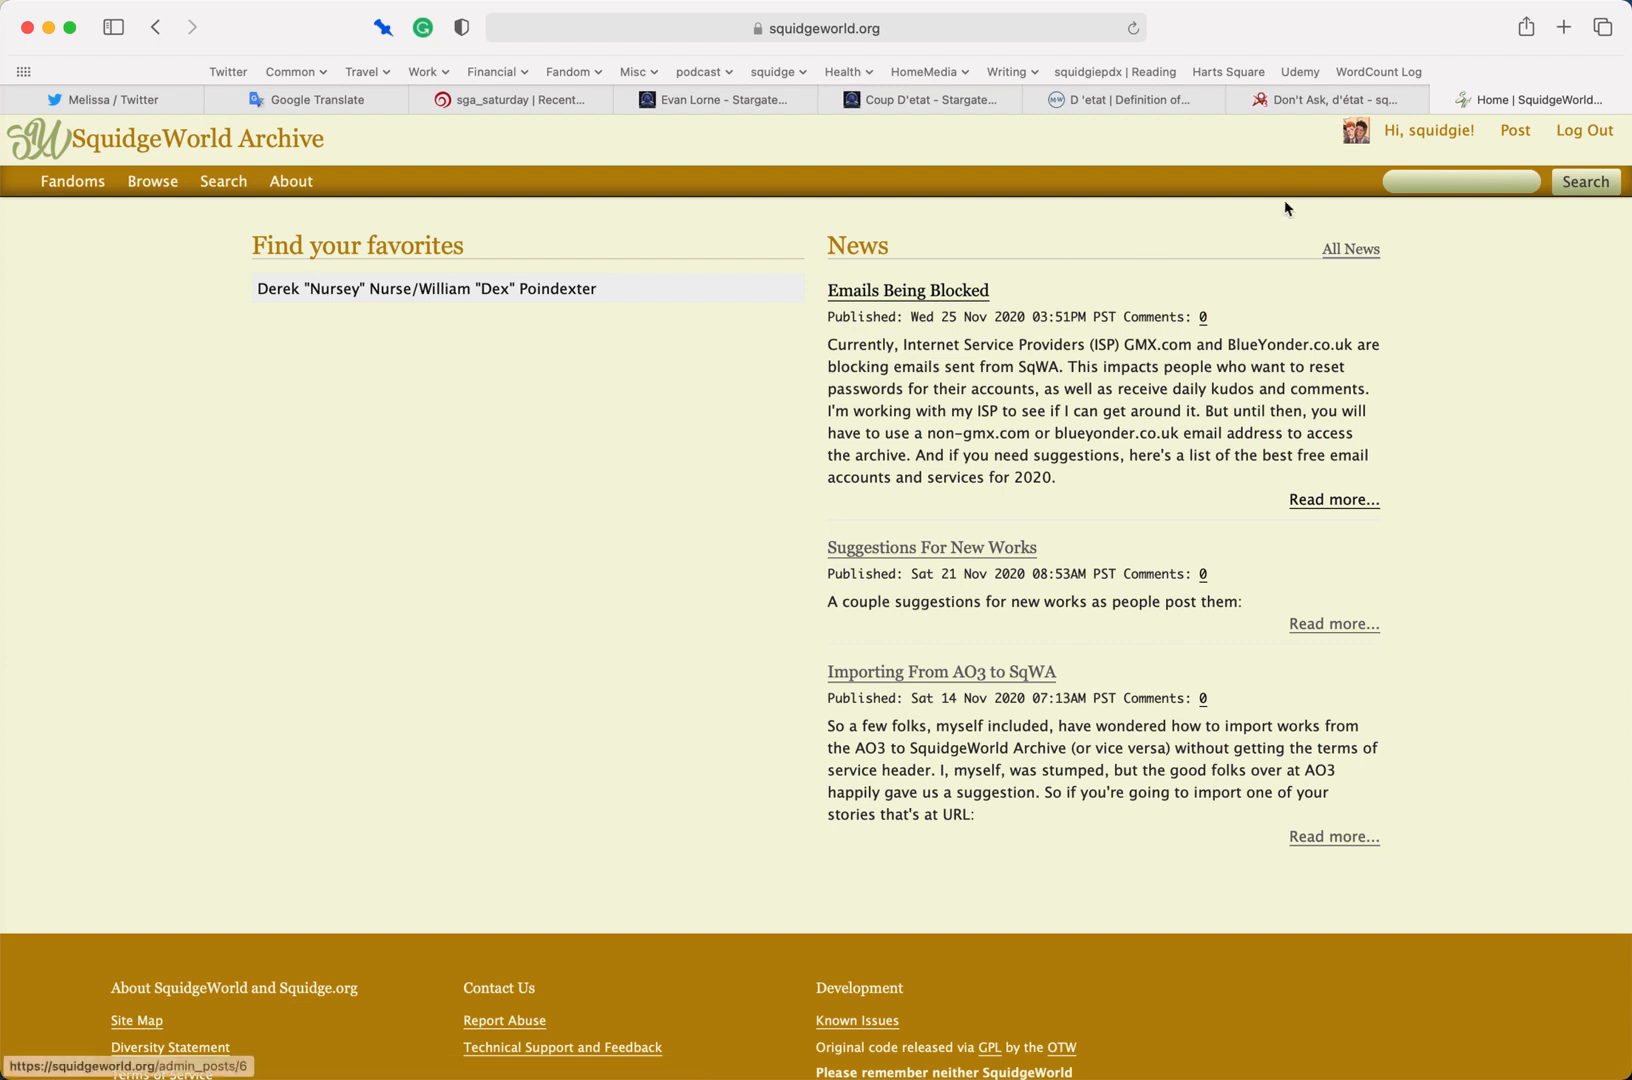
# Open the form for posting a new work on the archive
pyautogui.moveTo(1430, 137)
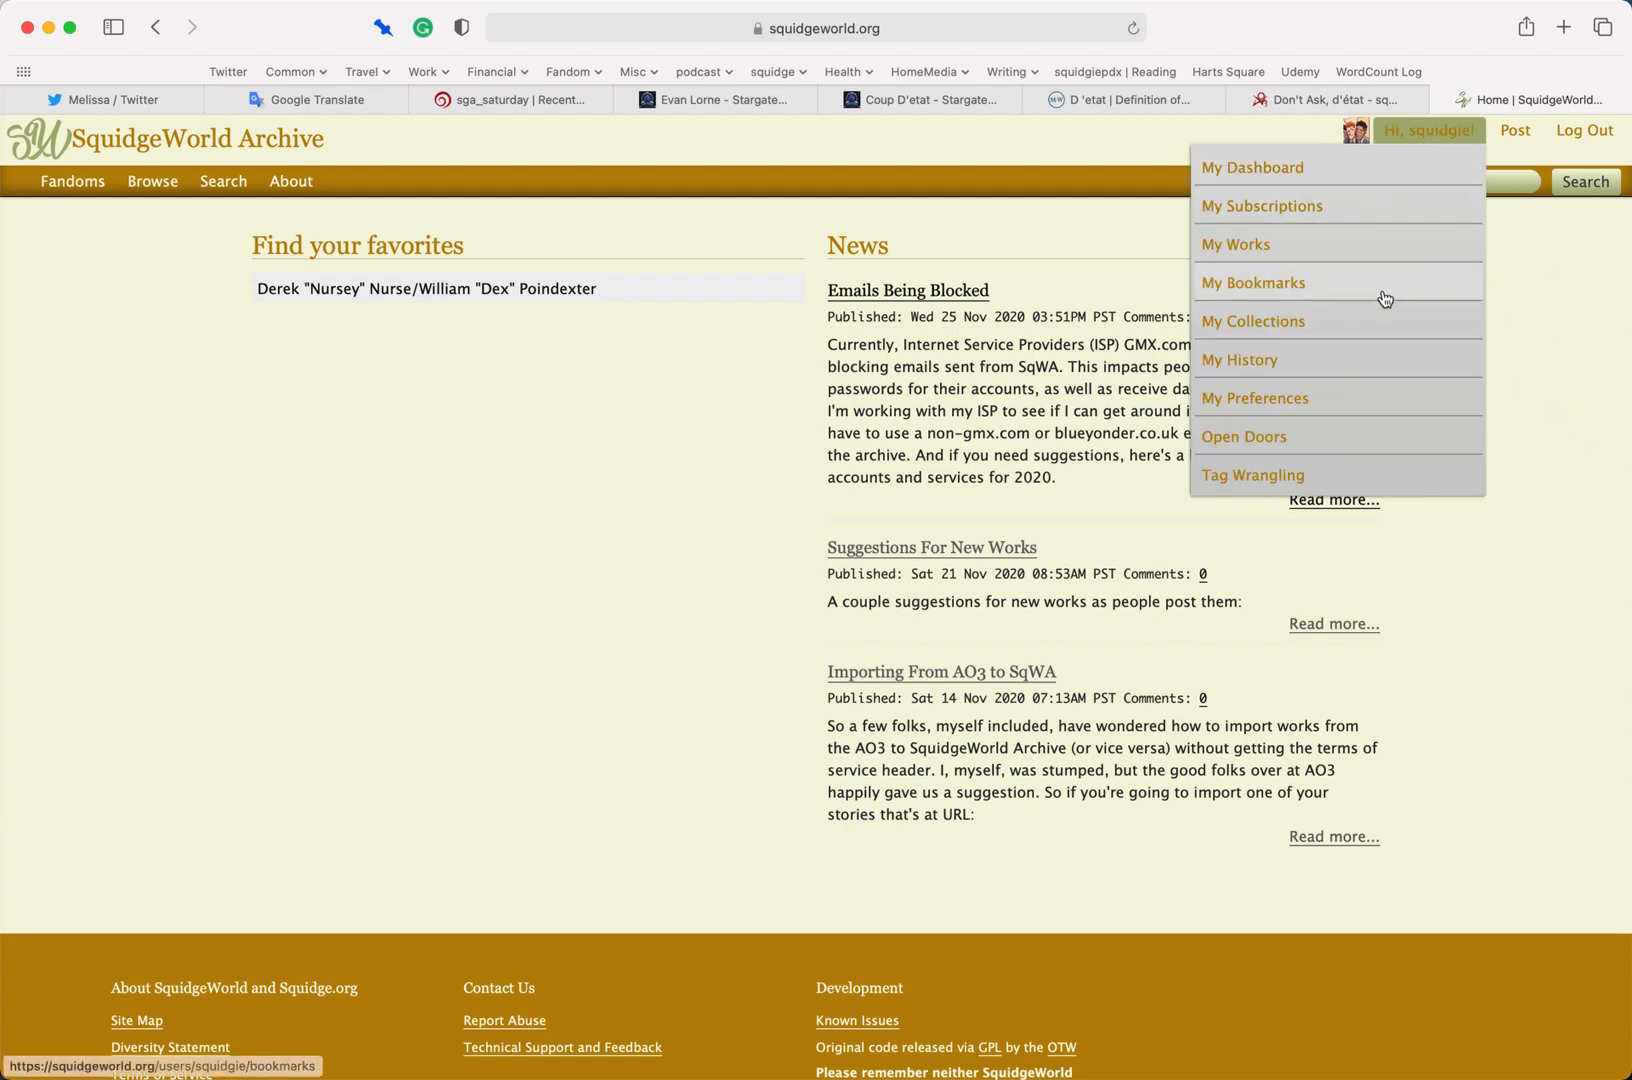
pyautogui.moveTo(1518, 135)
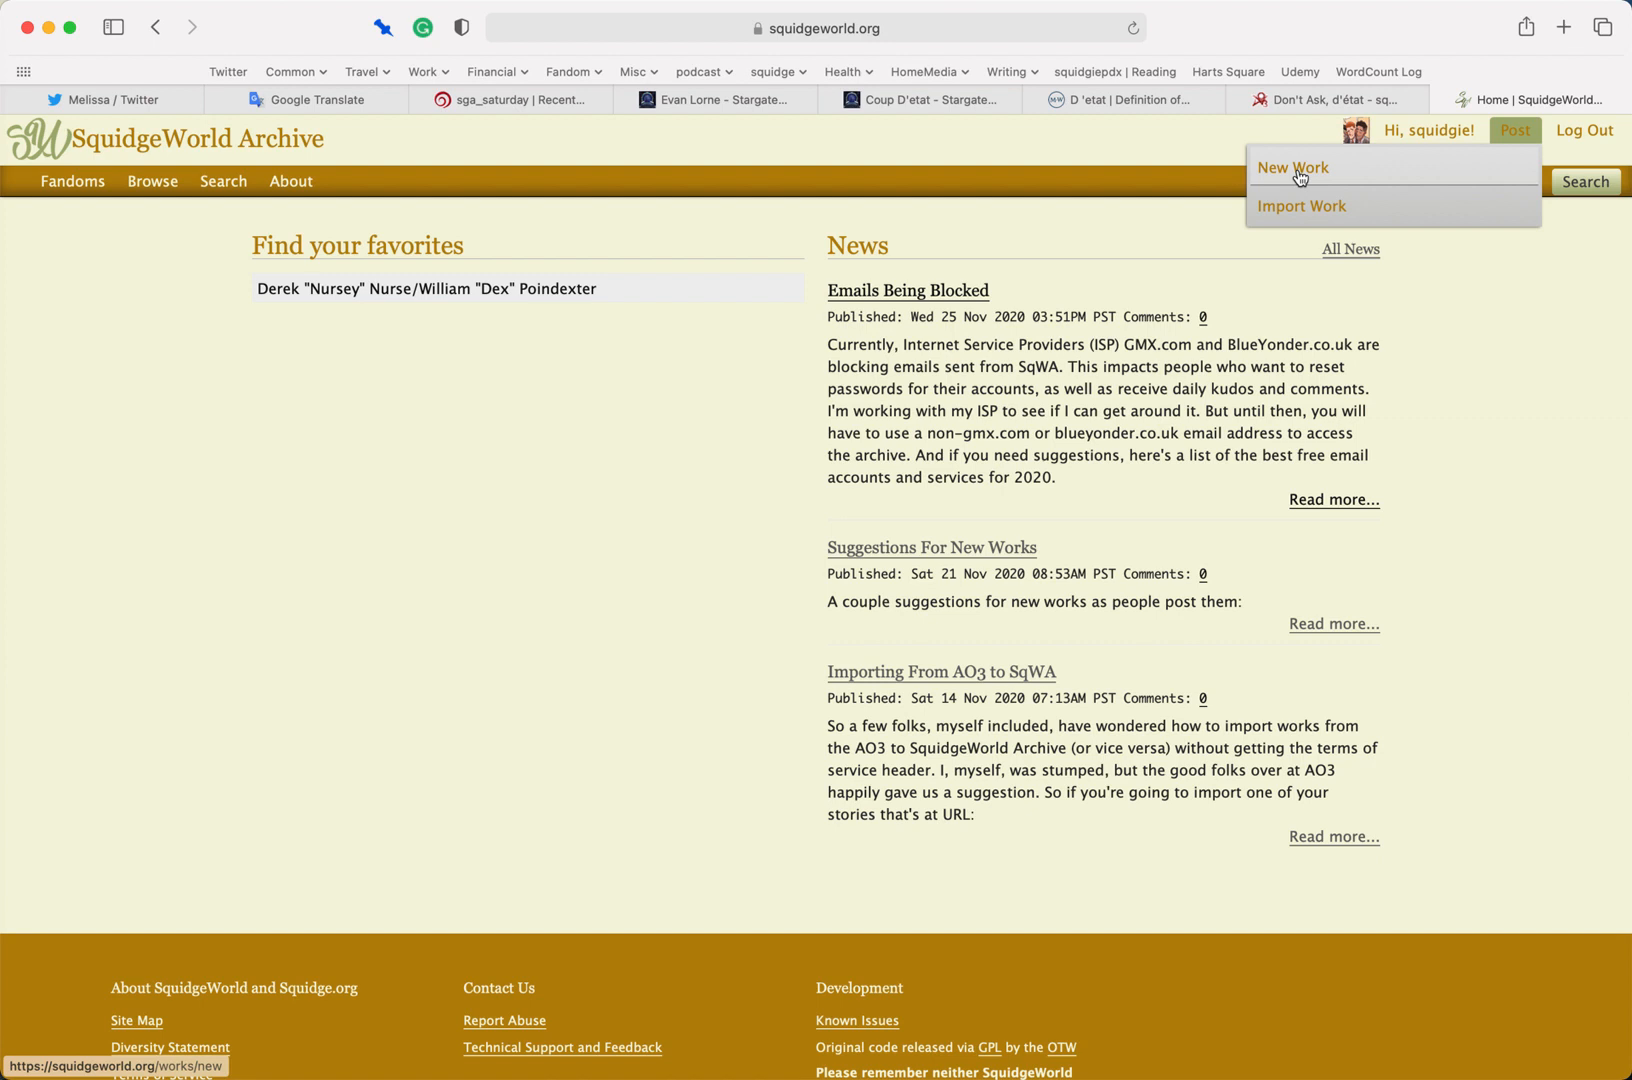
pyautogui.click(1298, 174)
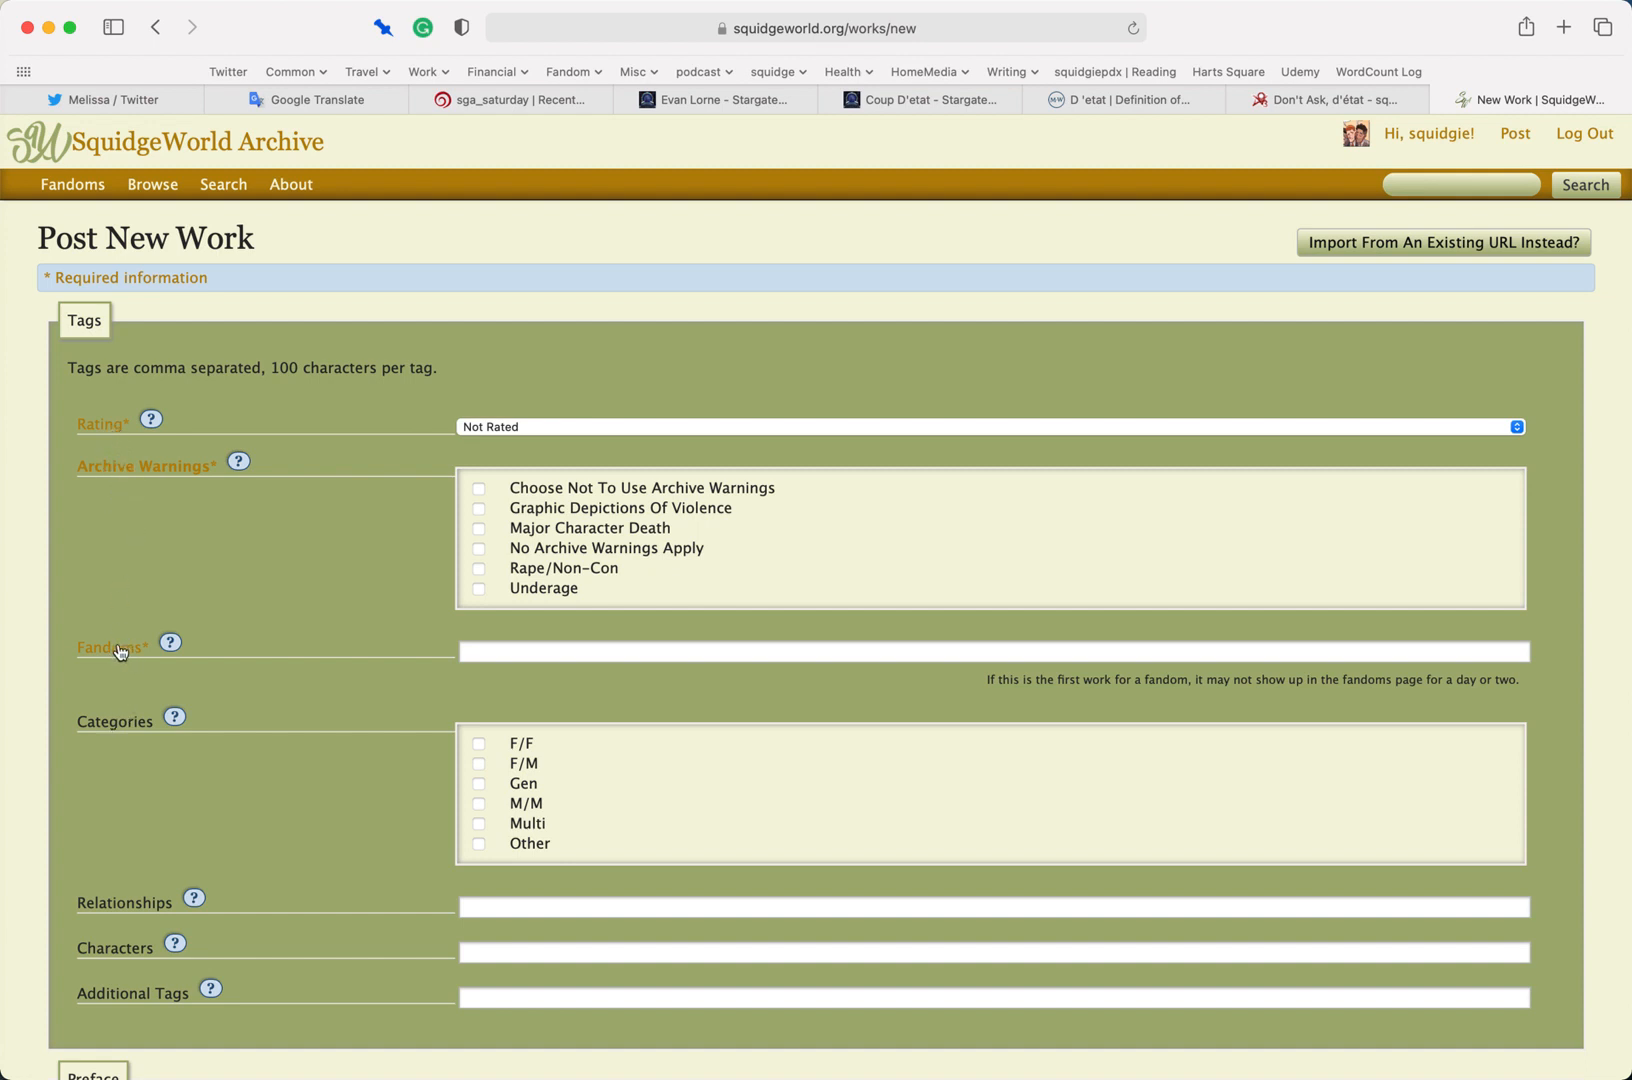
# Look through the new work form's Tags, Preface, Associations, Privacy and Work Text sections, and return to its start
pyautogui.scroll(-3, 280, 660)
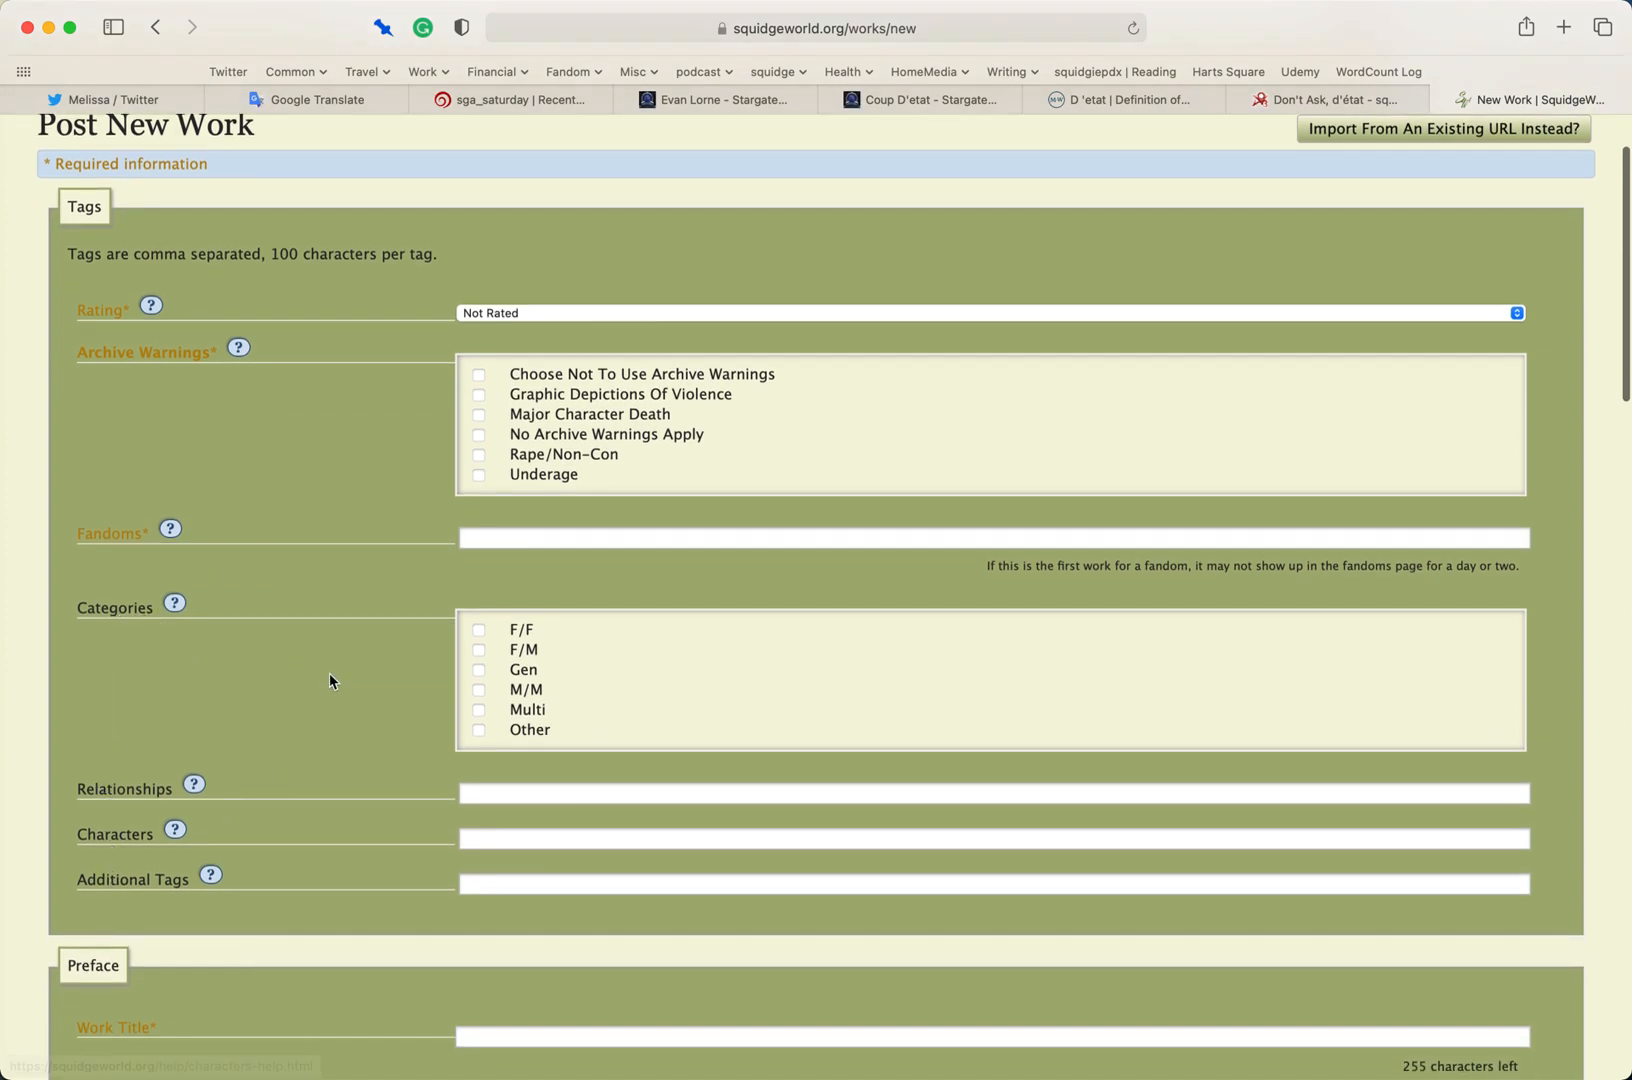
pyautogui.scroll(-3, 329, 671)
pyautogui.scroll(1, 329, 680)
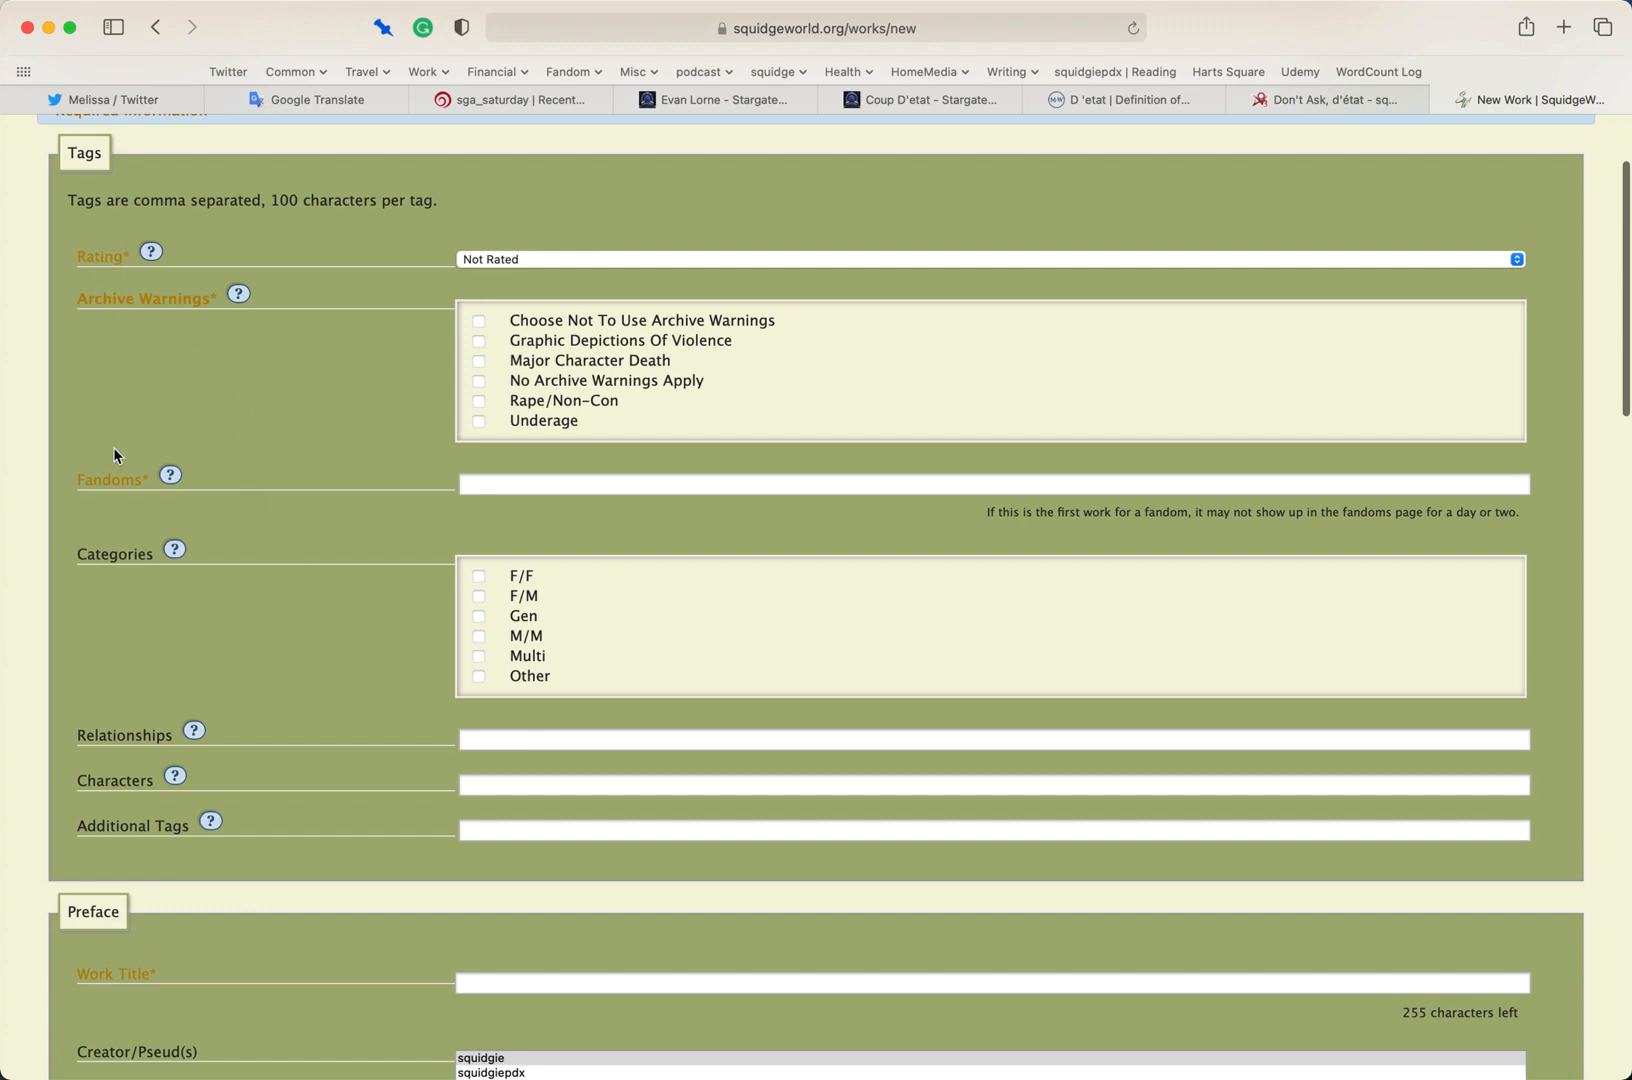
pyautogui.scroll(-5, 385, 850)
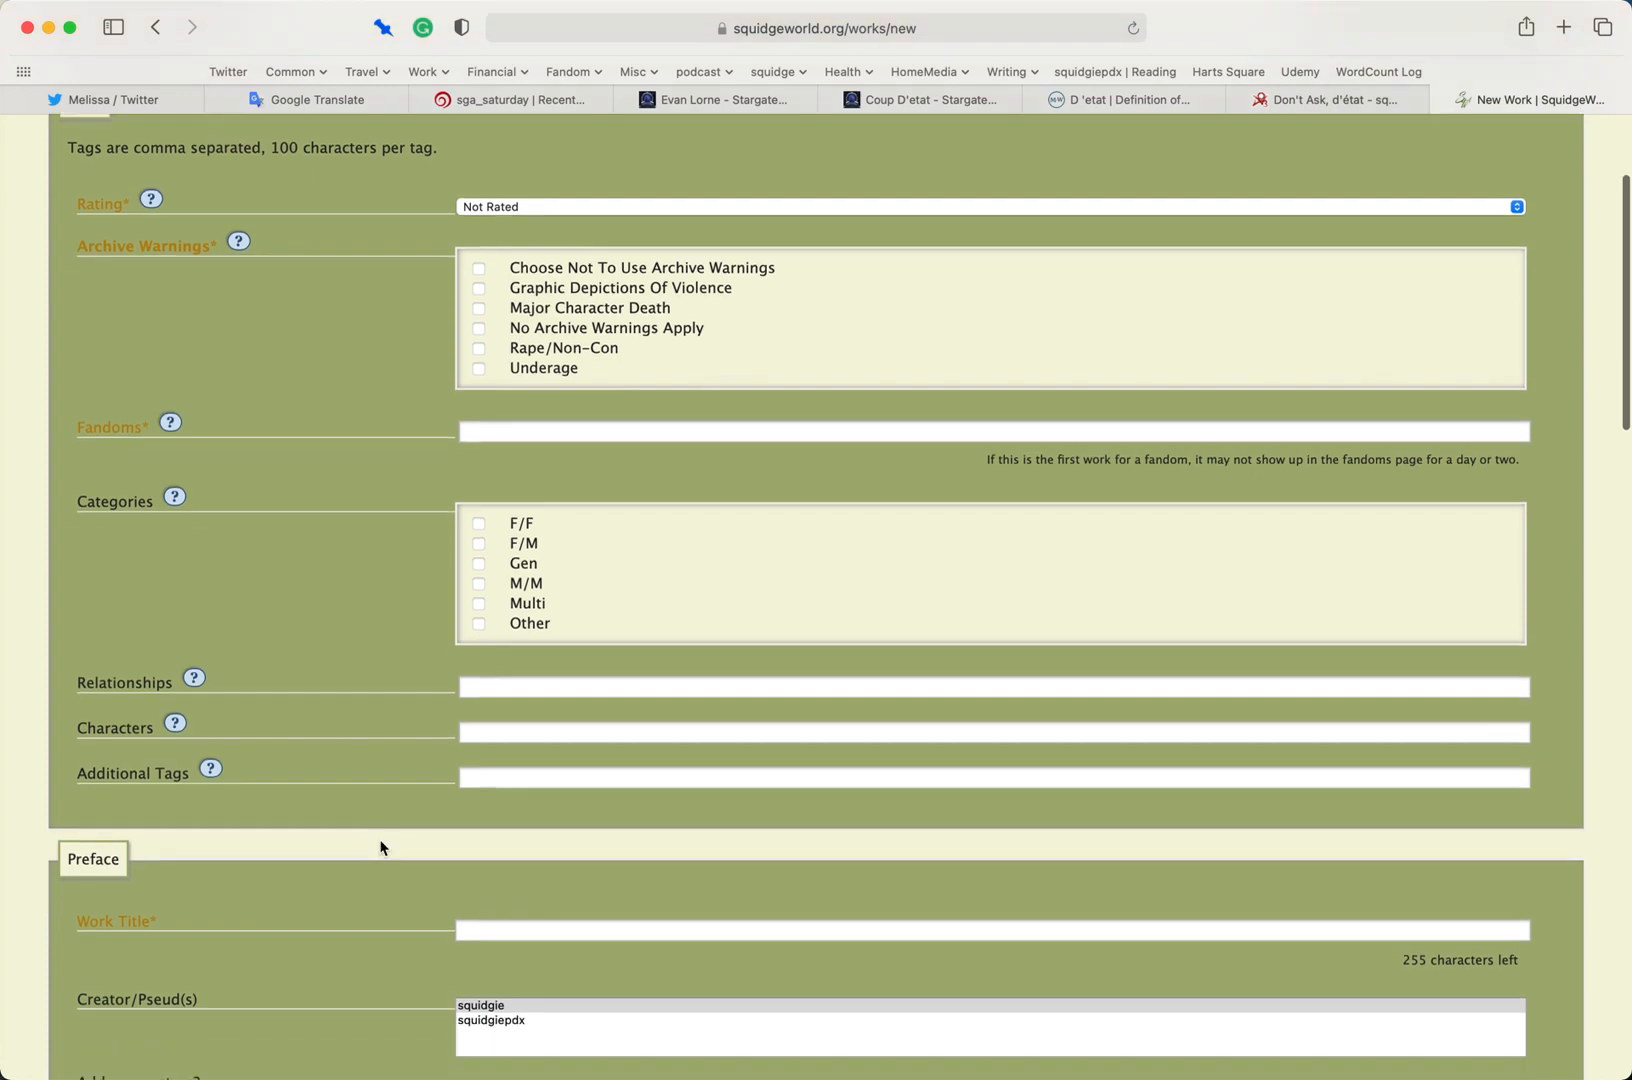
pyautogui.scroll(-18, 277, 793)
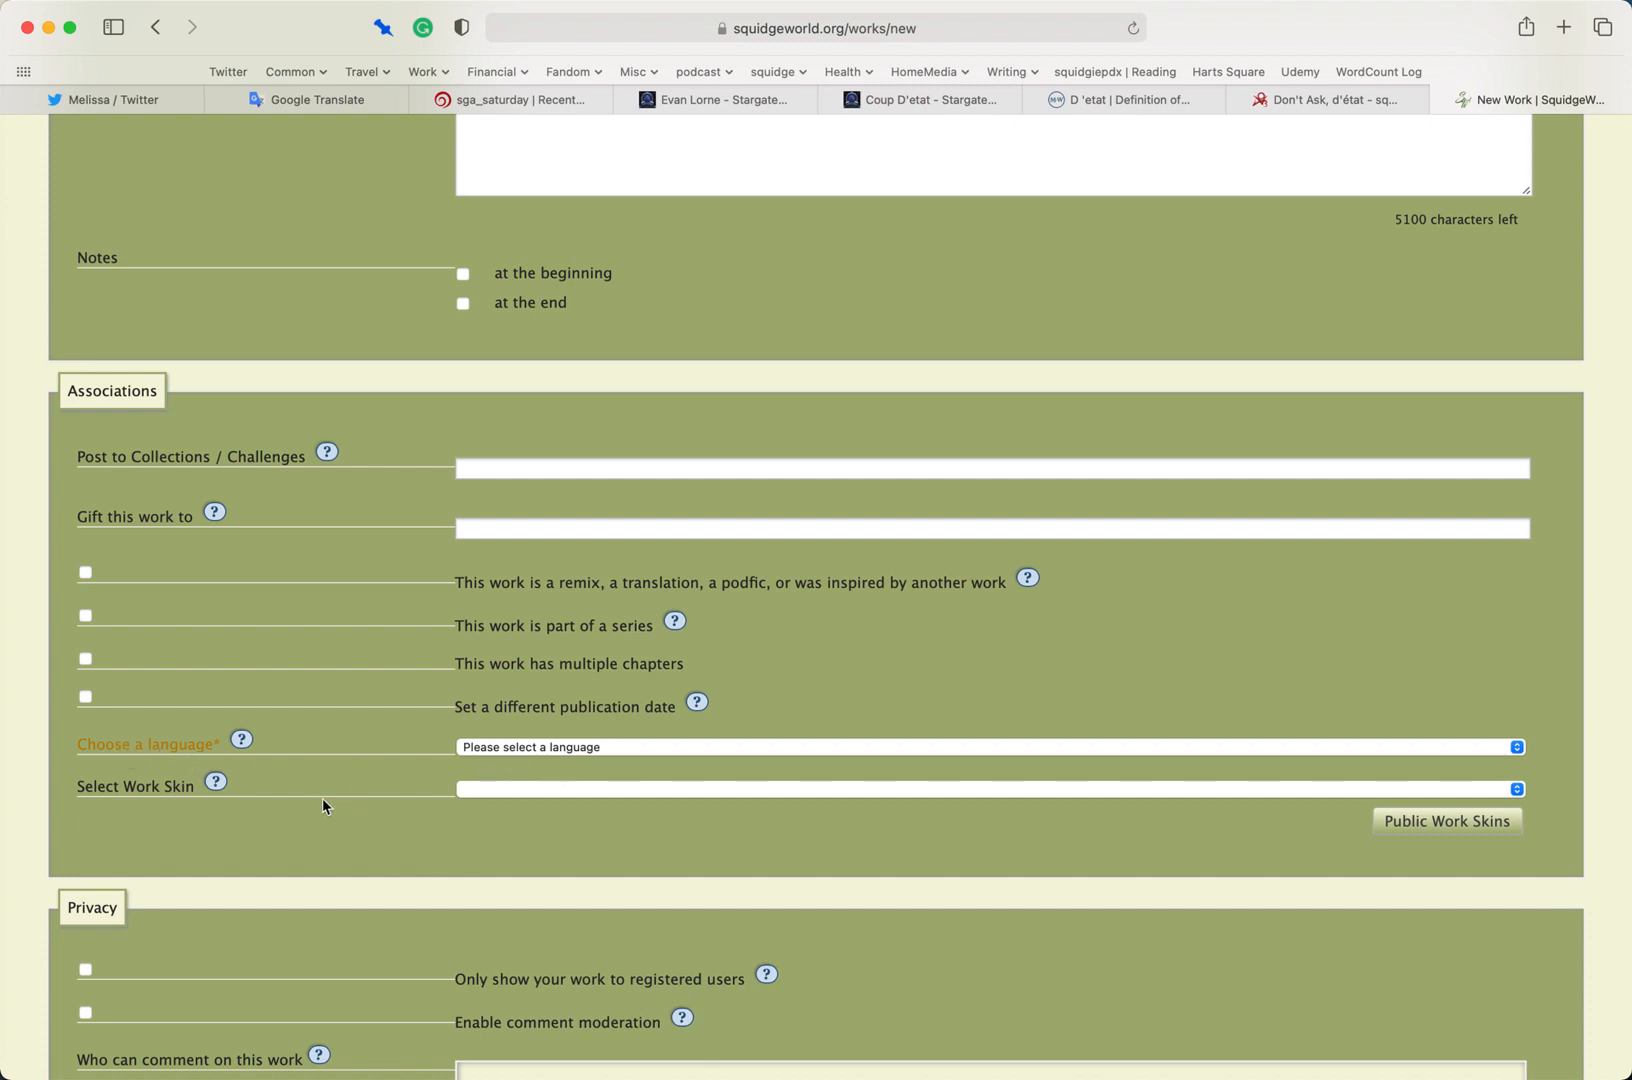
pyautogui.scroll(-10, 318, 805)
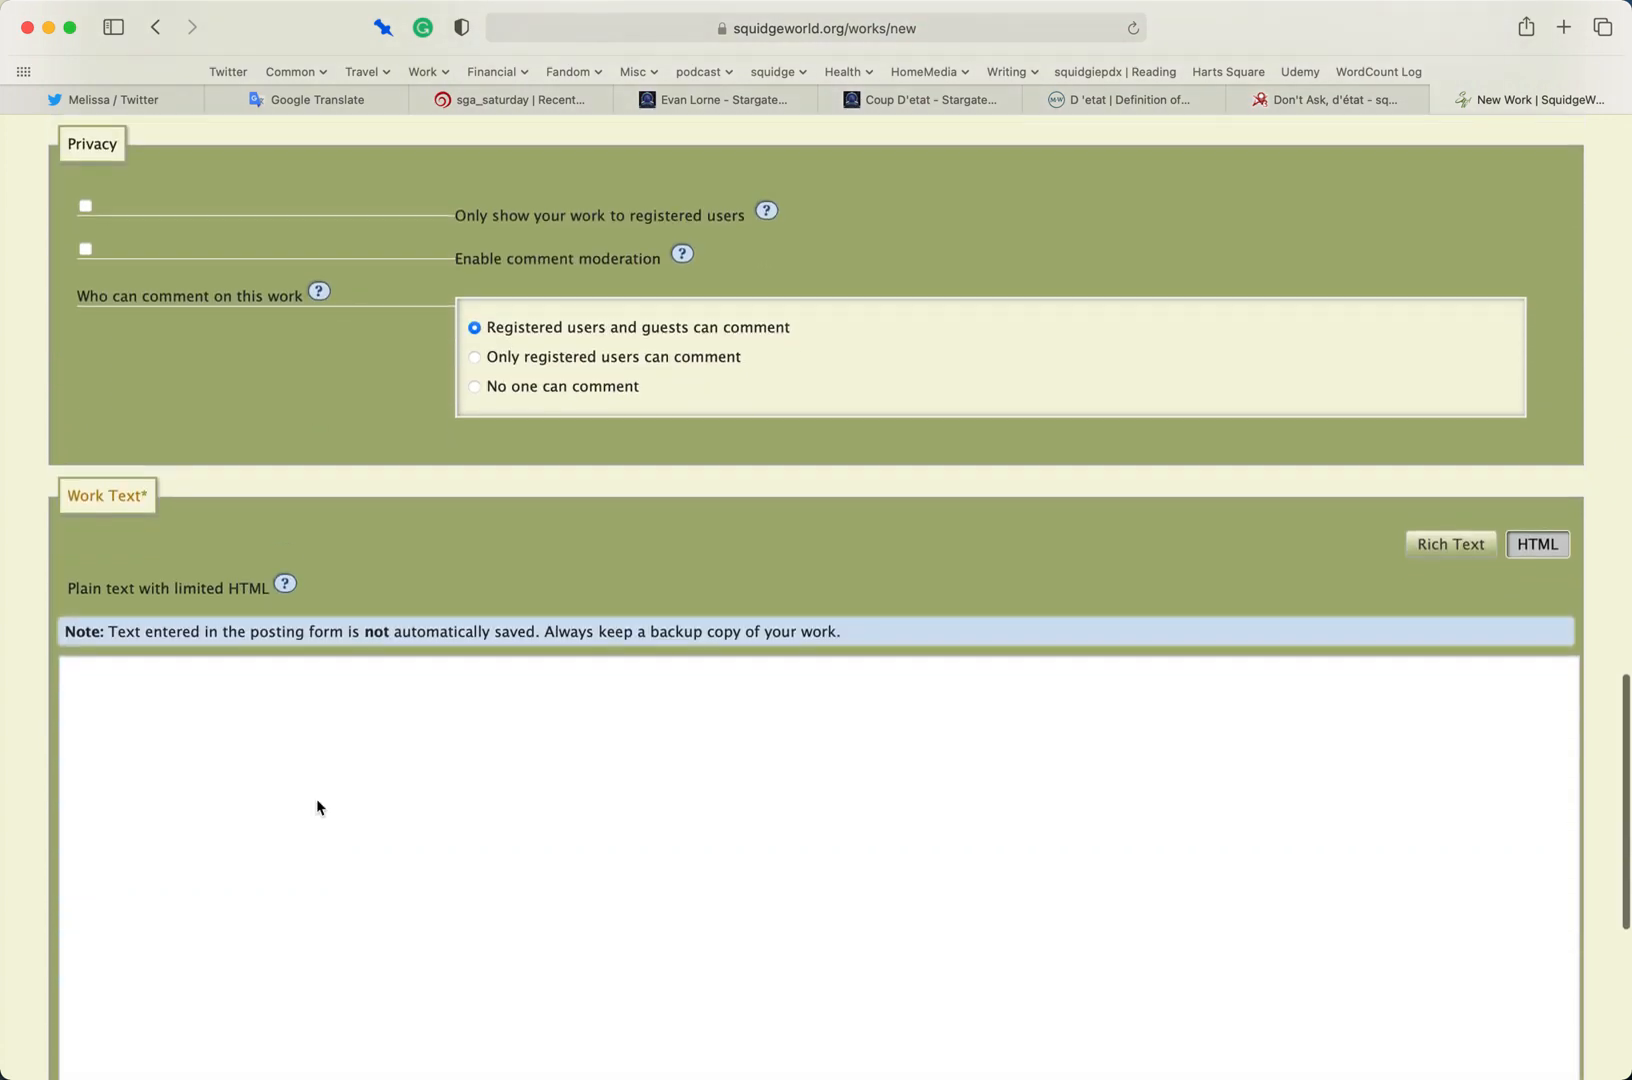
pyautogui.scroll(20, 316, 798)
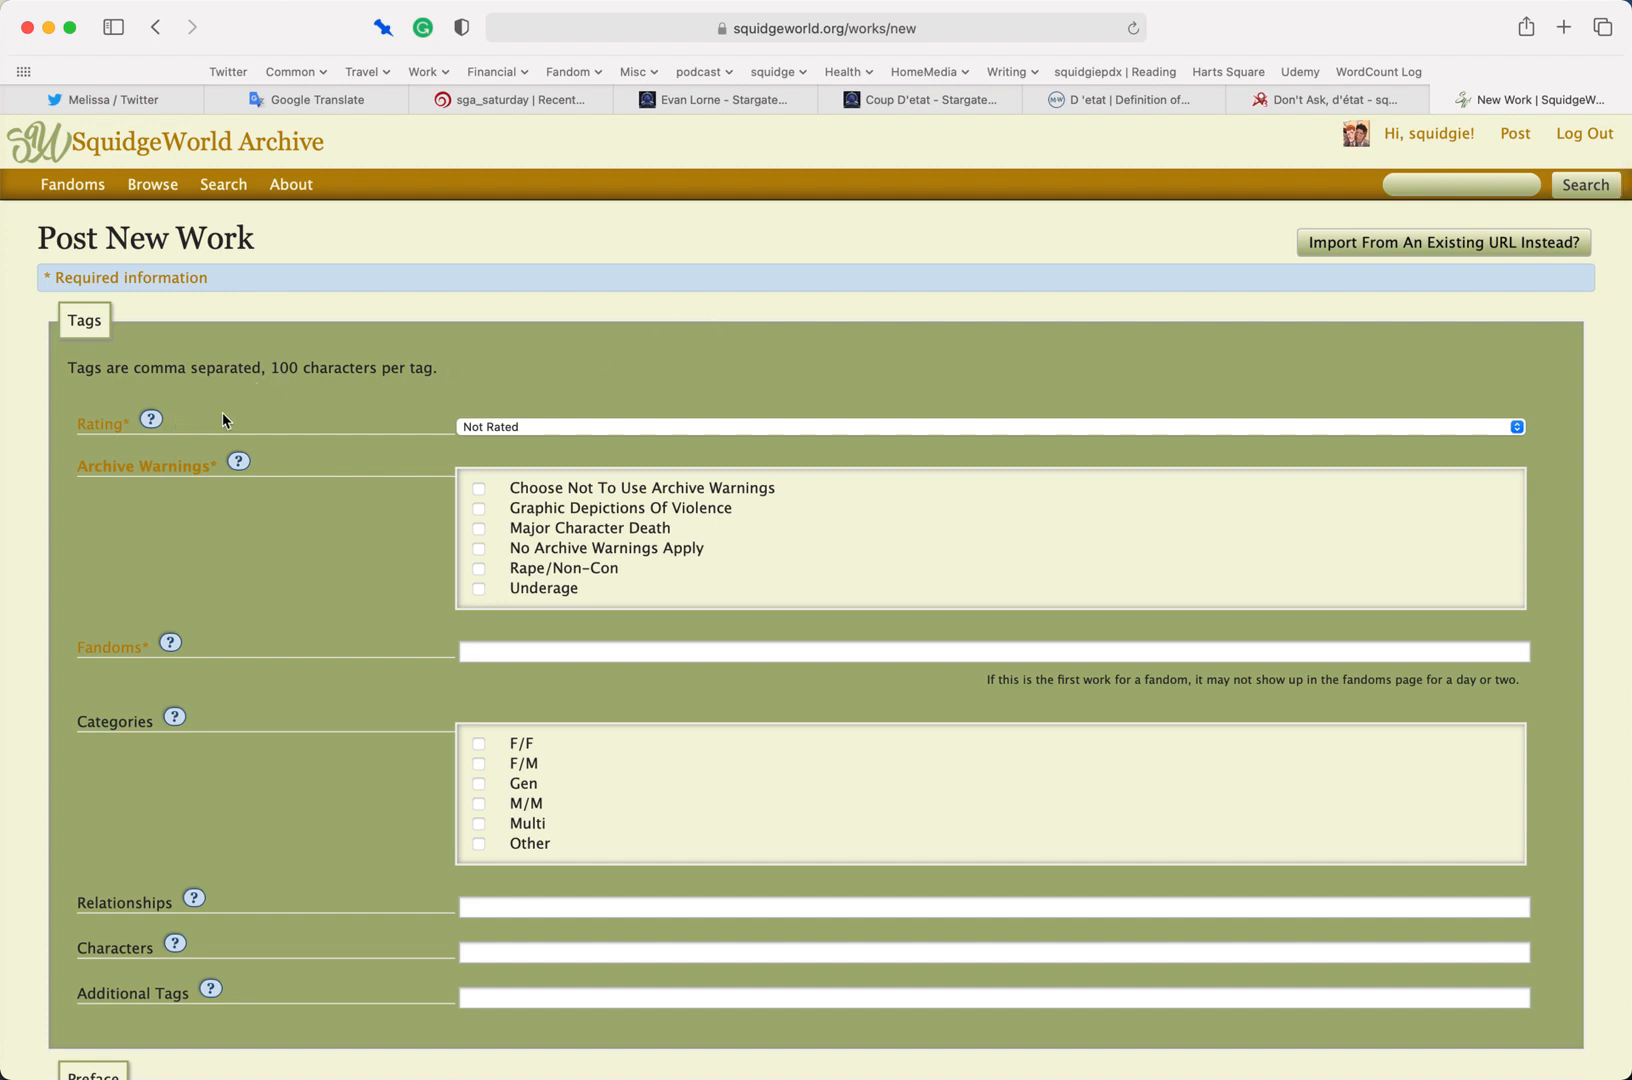
# Set the work's rating to Teen And Up Audiences and its archive warning to No Archive Warnings Apply
pyautogui.click(612, 427)
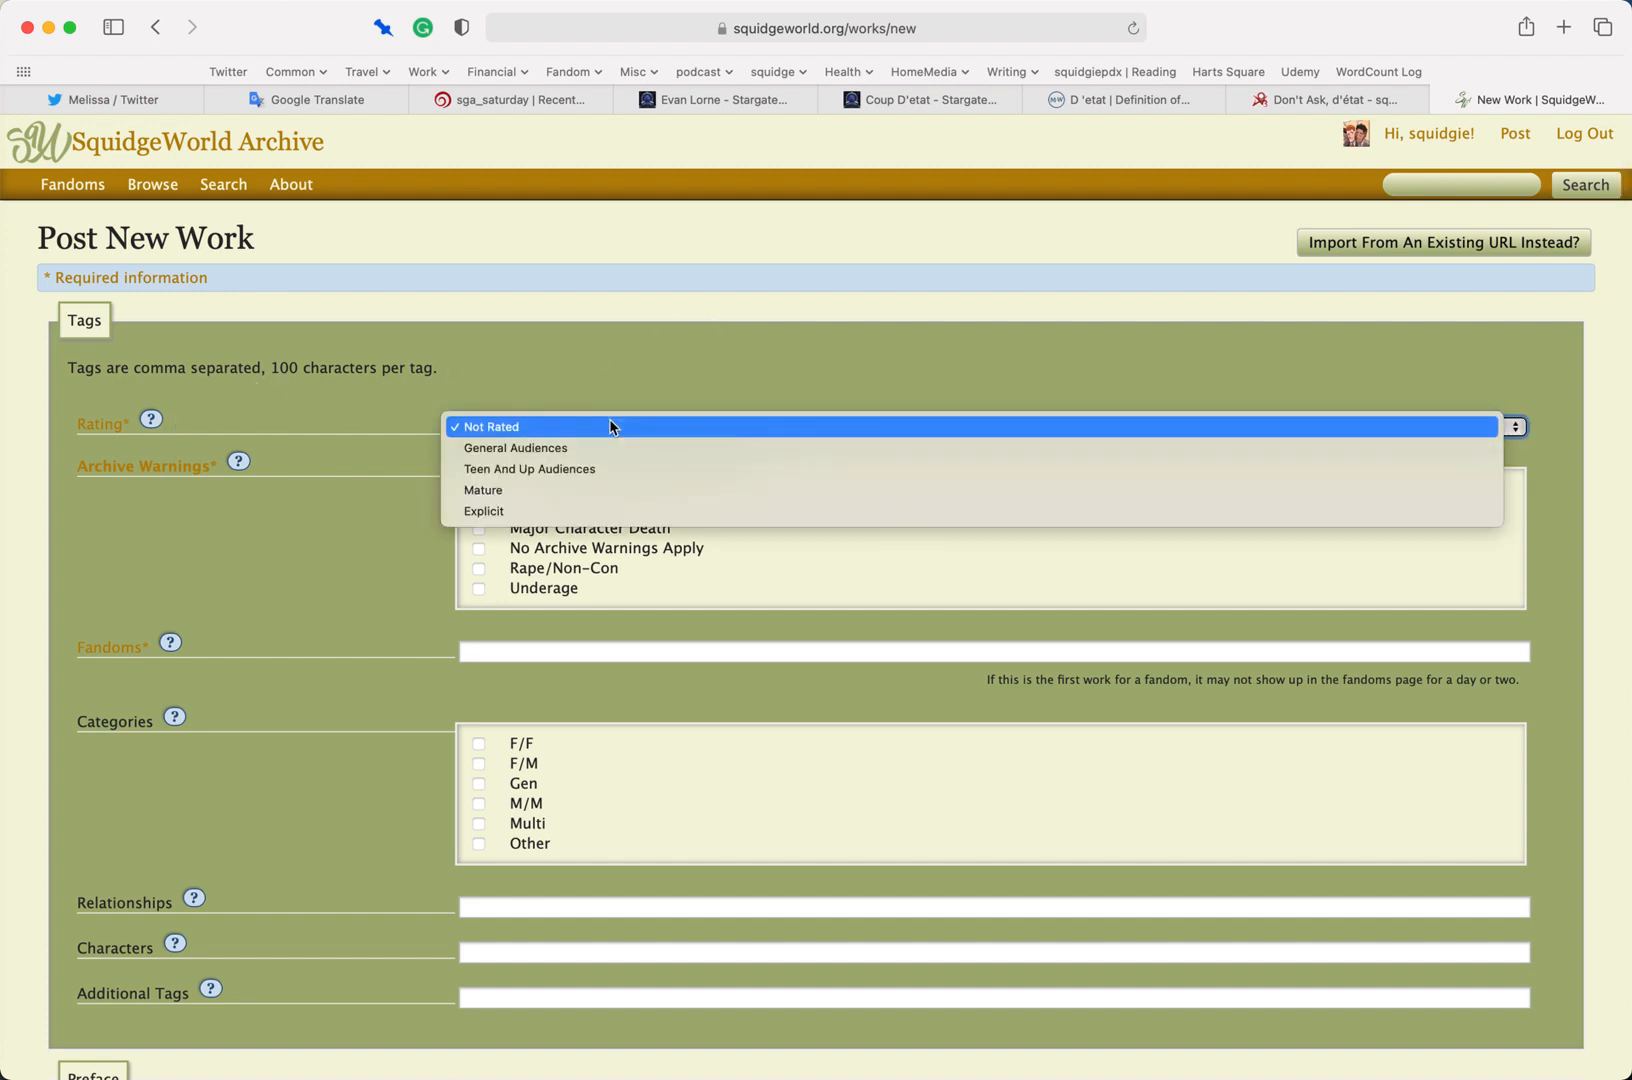
pyautogui.click(592, 469)
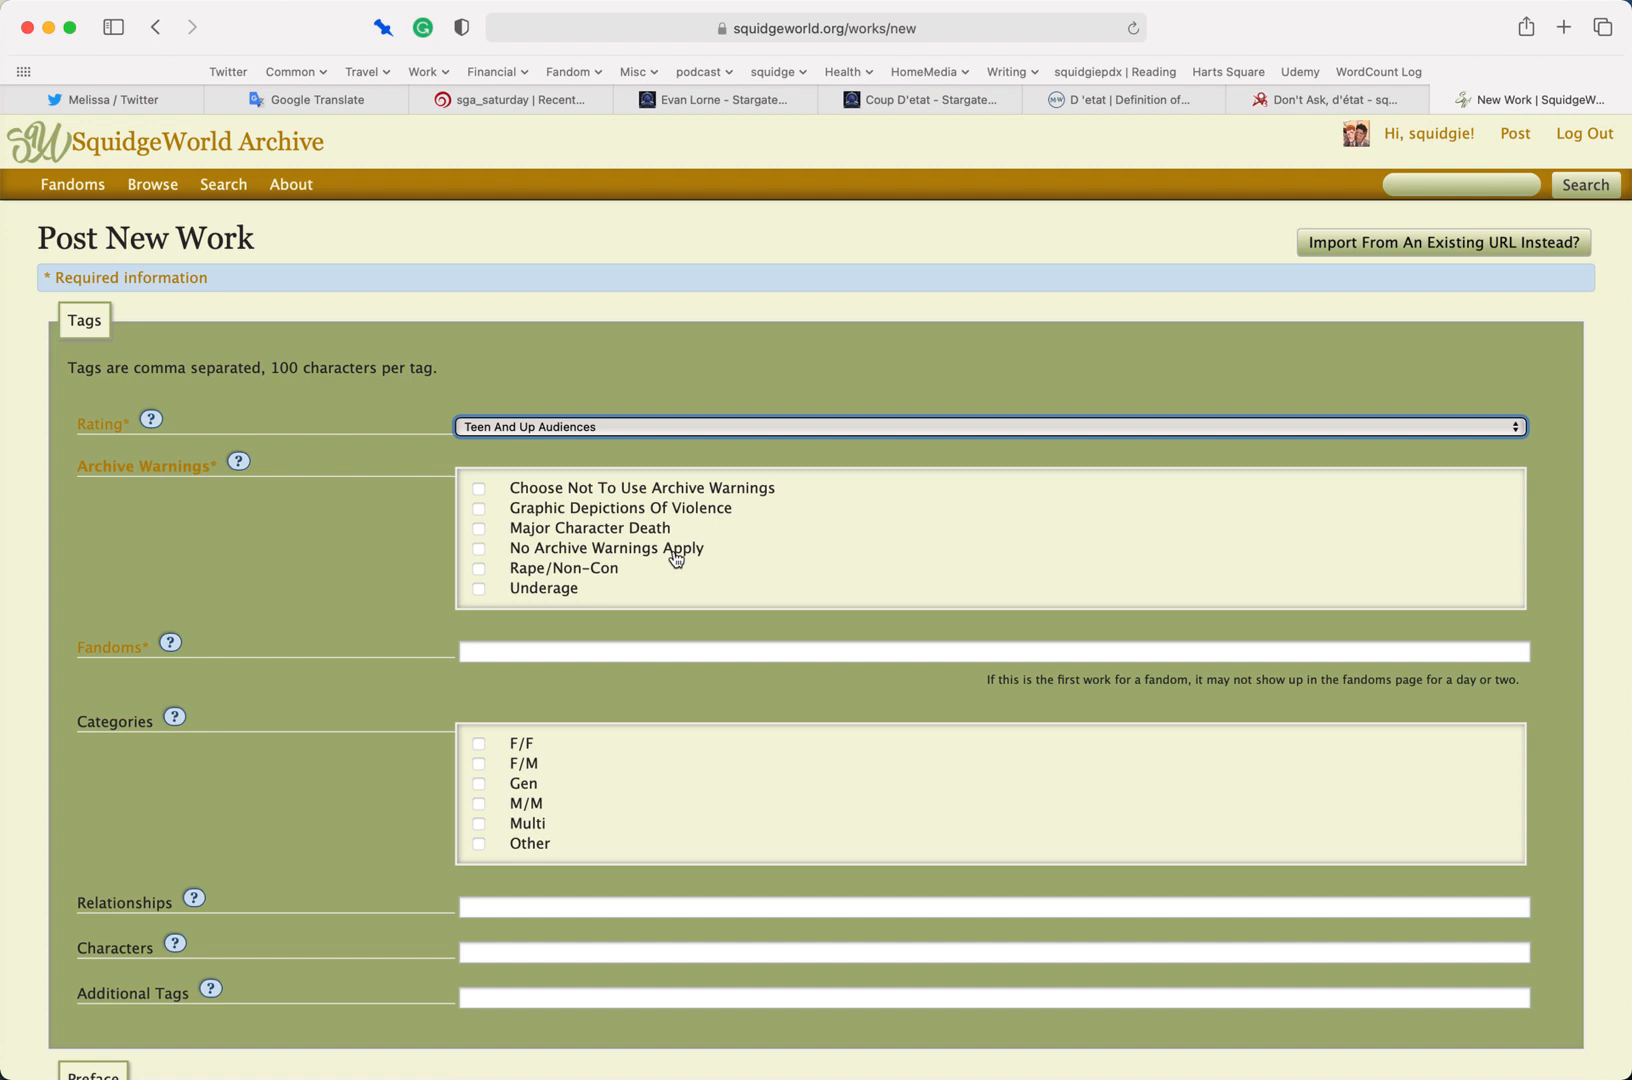
pyautogui.click(676, 559)
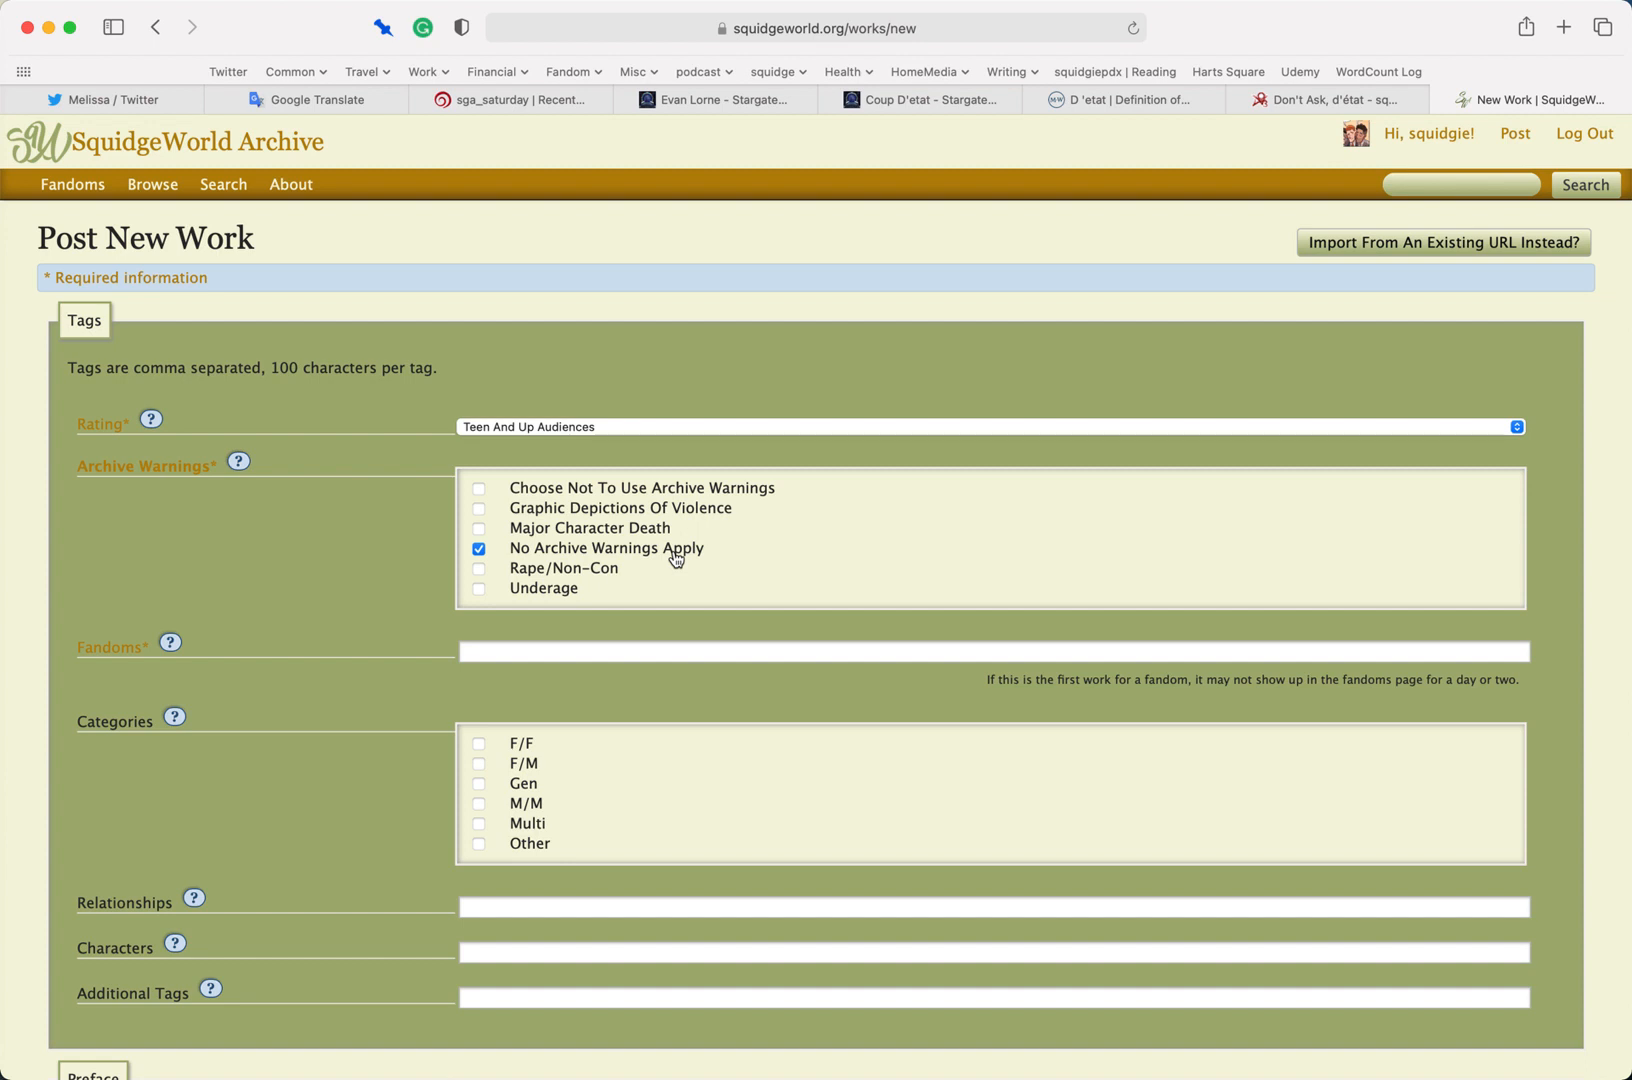
pyautogui.click(676, 558)
pyautogui.click(591, 536)
pyautogui.click(545, 590)
pyautogui.click(547, 592)
pyautogui.click(553, 530)
pyautogui.click(613, 557)
# Search the fandoms for "Stargate" and add Stargate Atlantis as the work's fandom
pyautogui.click(528, 654)
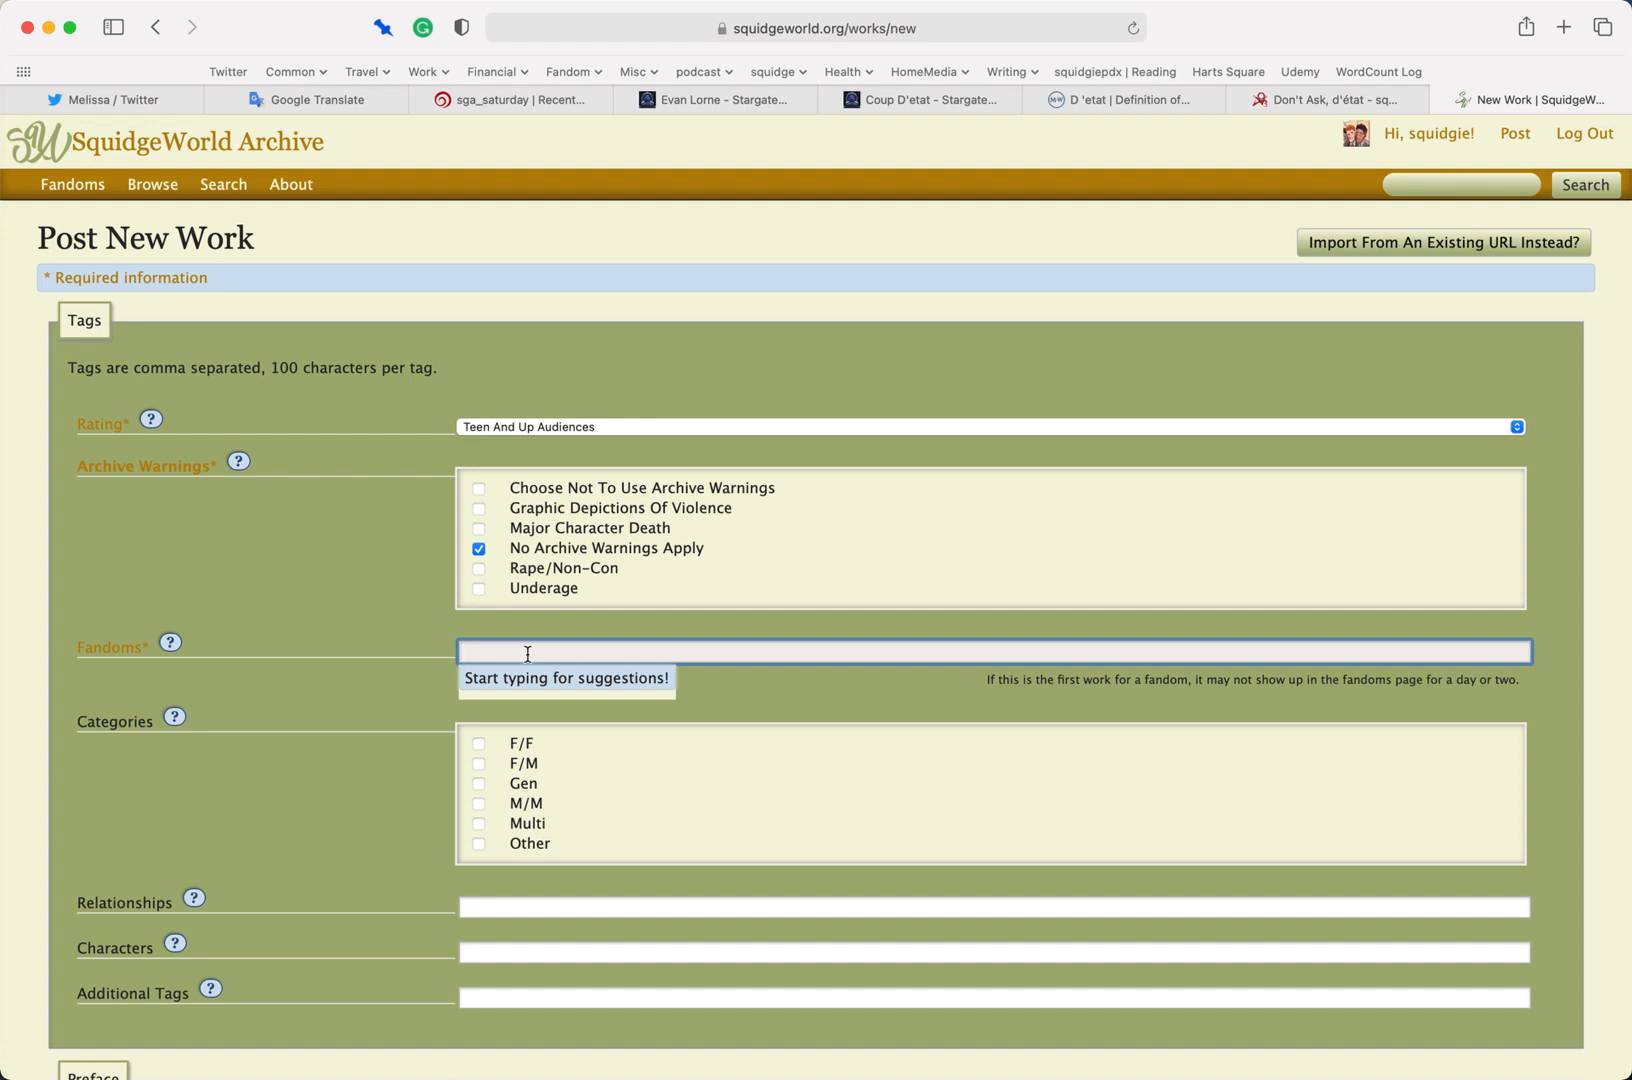
pyautogui.write('St')
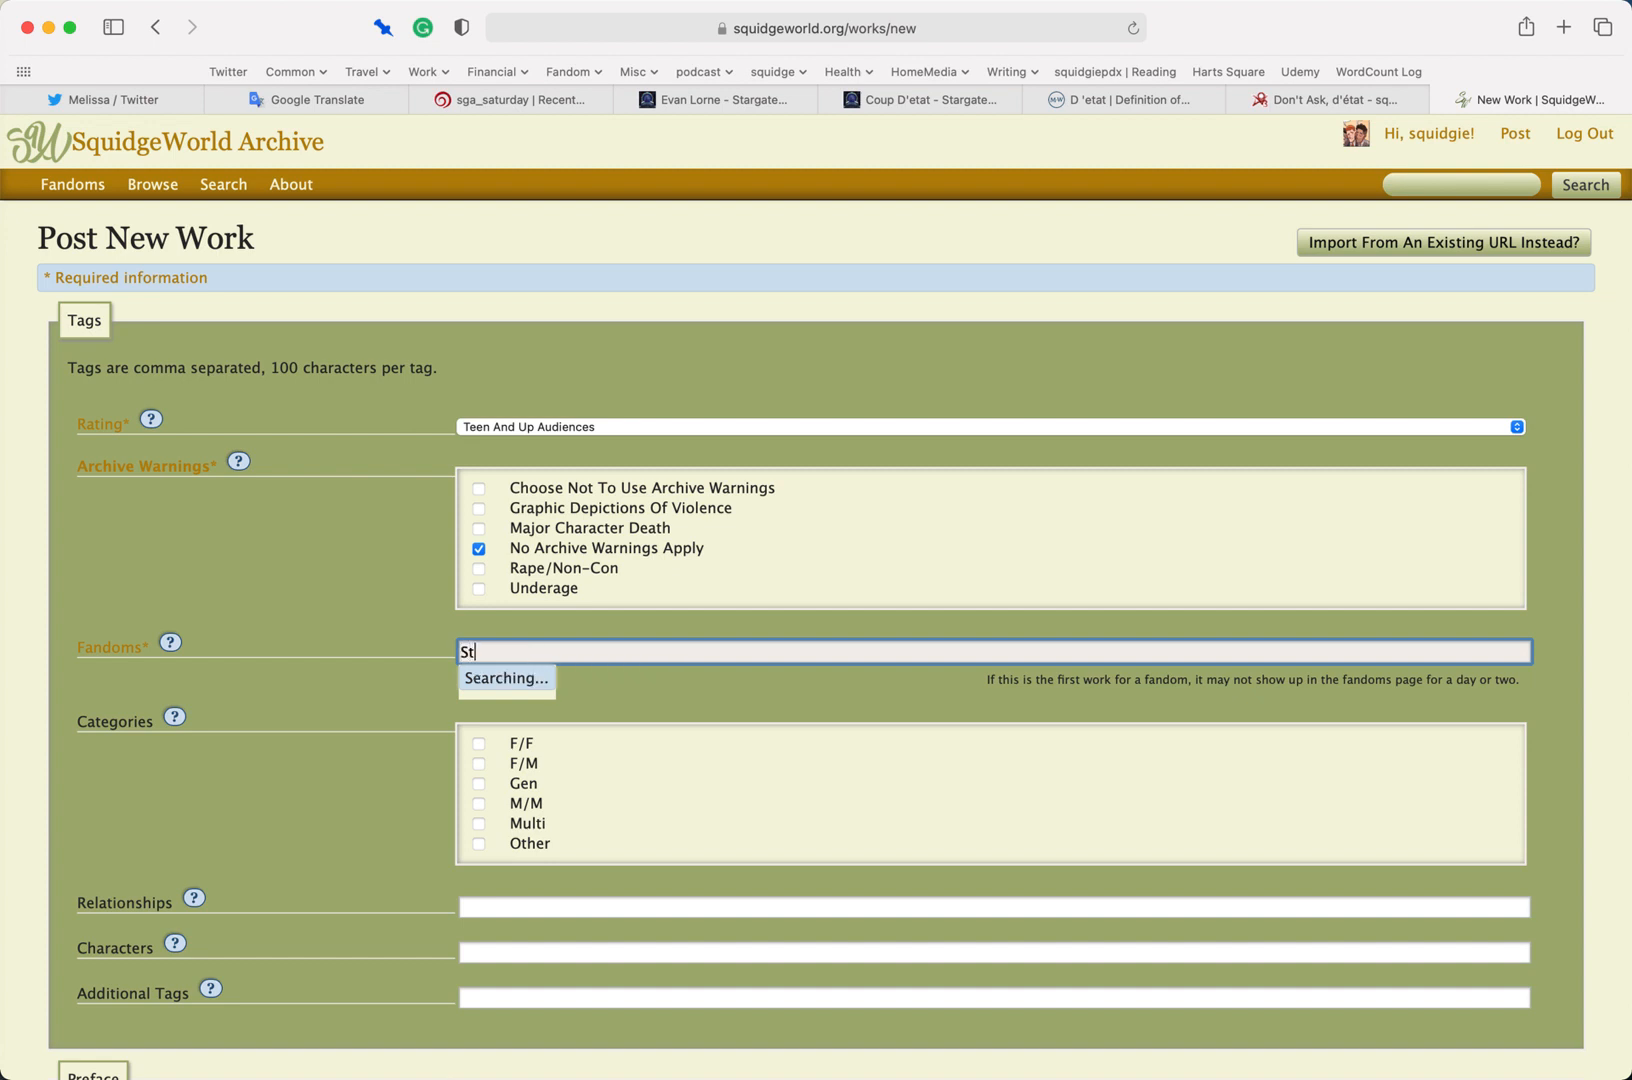
pyautogui.write('argate')
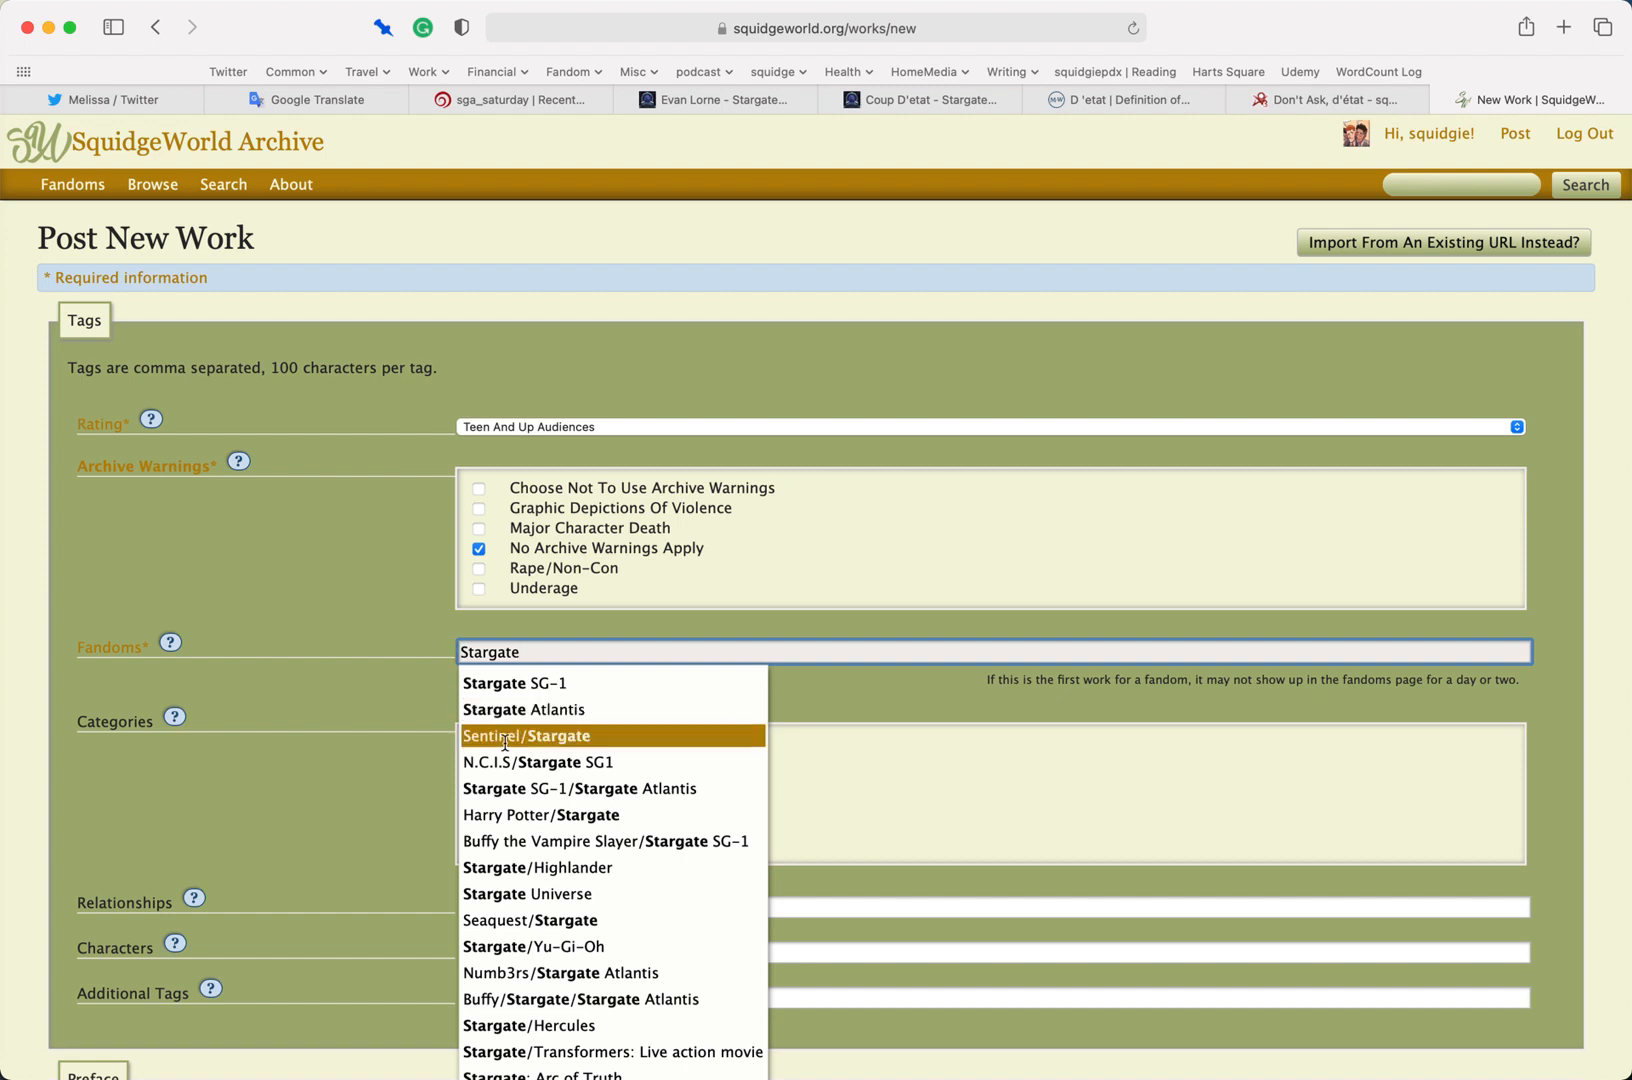
pyautogui.click(596, 712)
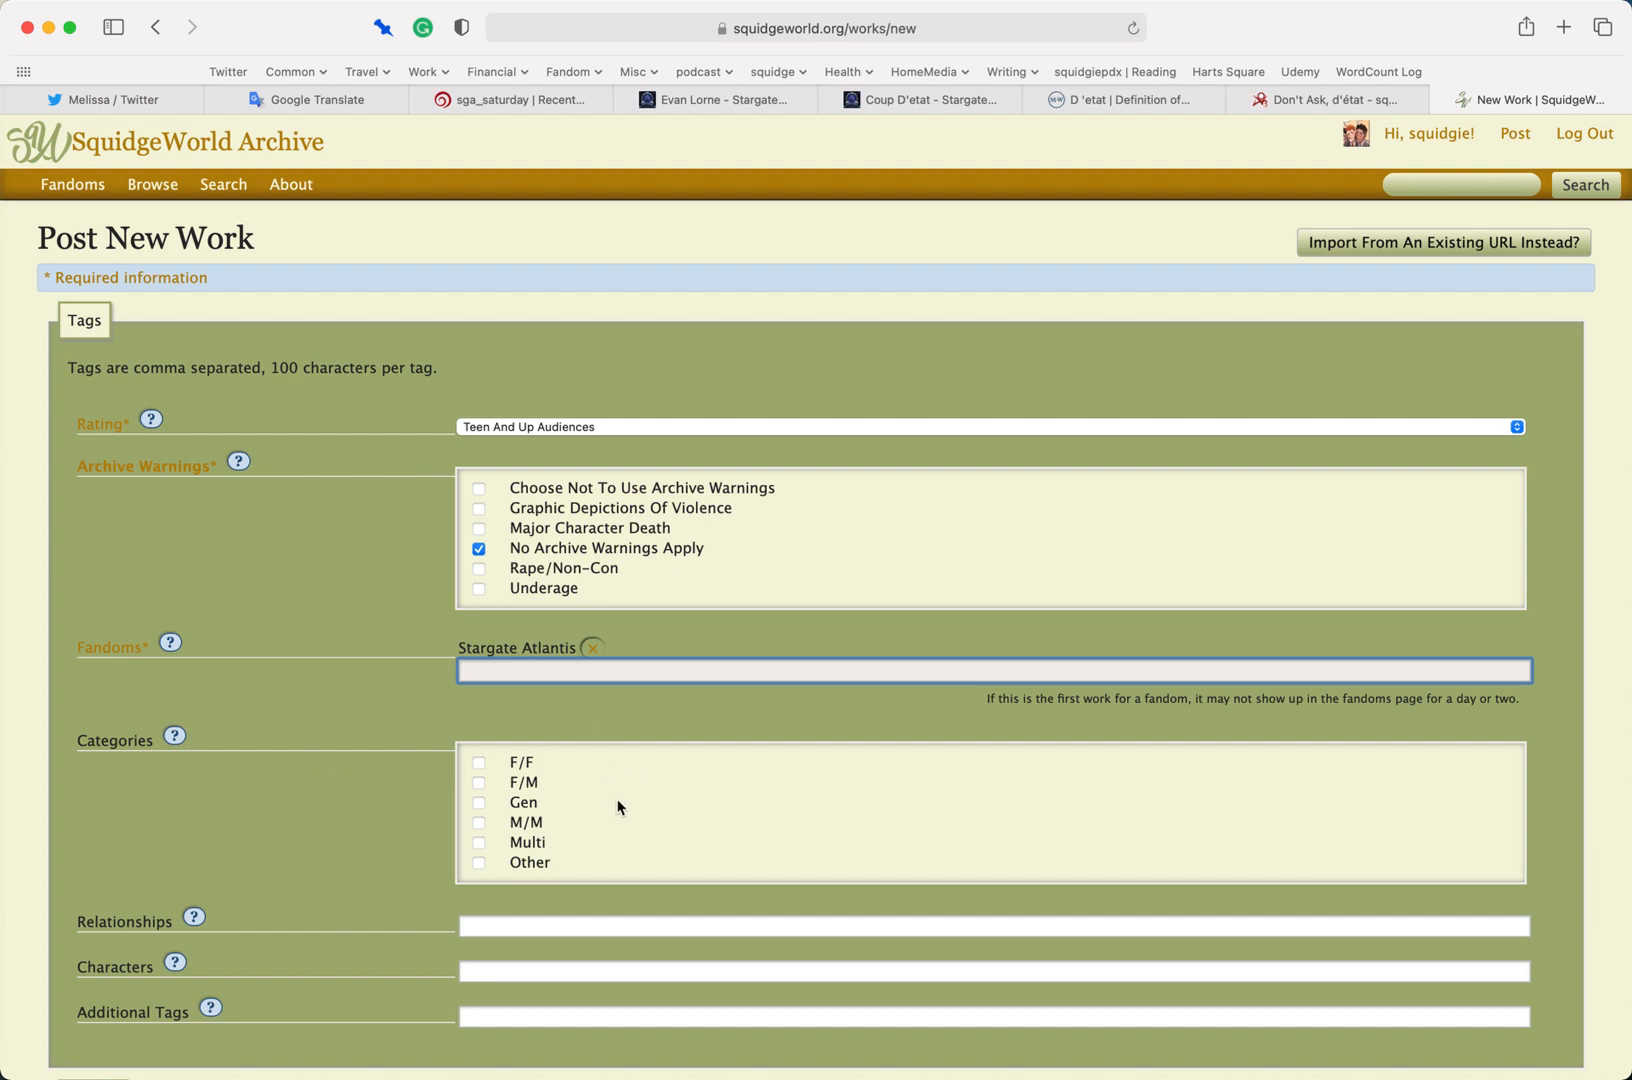
# Set the work's category to M/M
pyautogui.scroll(-2, 652, 808)
pyautogui.scroll(-2, 652, 808)
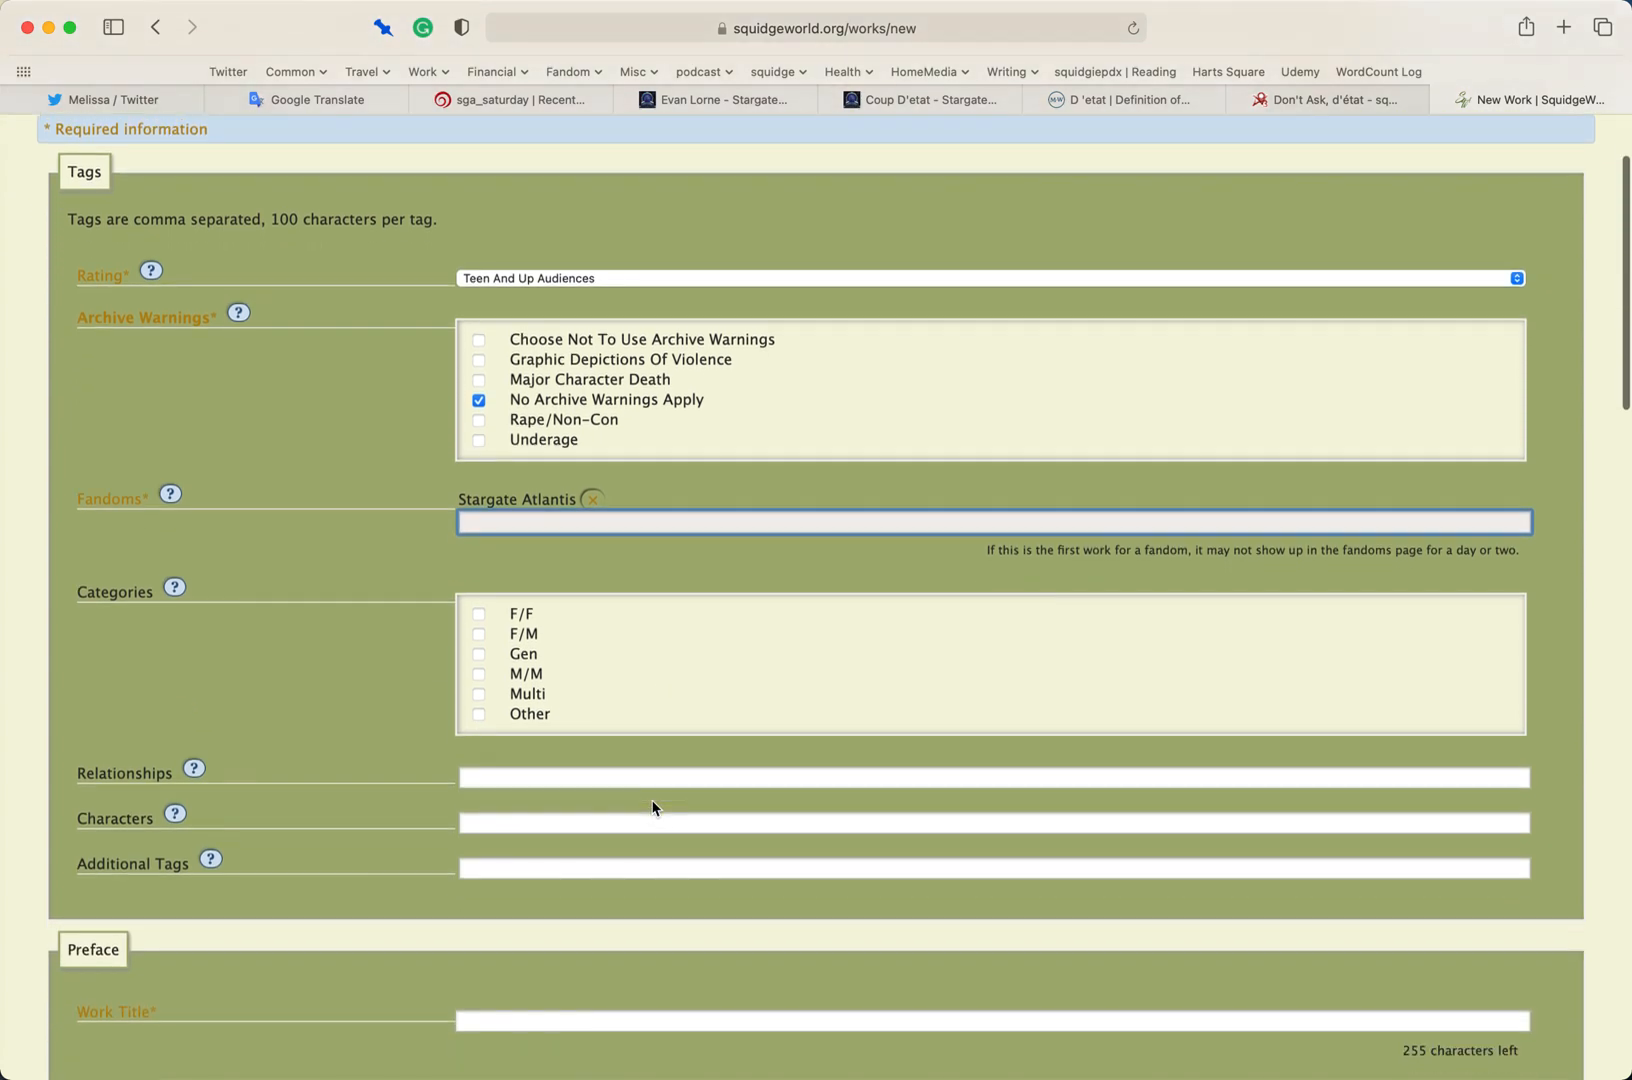
pyautogui.click(479, 677)
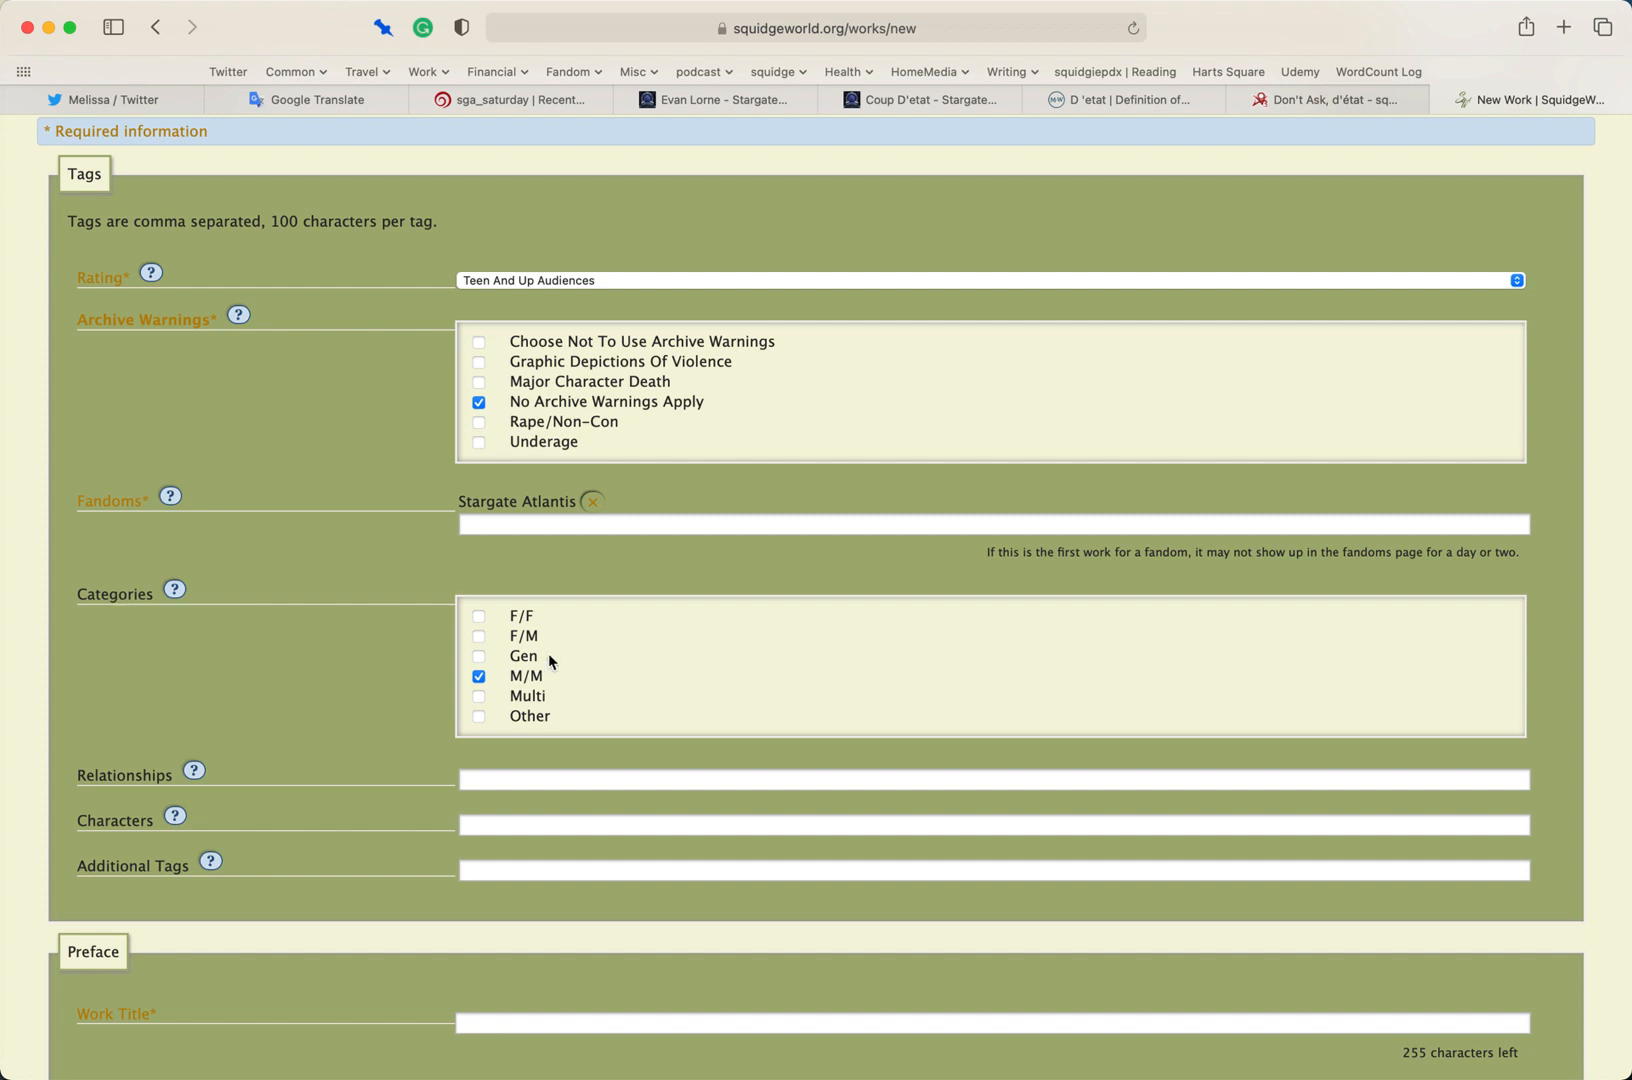
# Search the relationships for "Evan lorne" and add the suggested tag Evan Lorne/Dr Parrish [Stargate Atlantis]
pyautogui.scroll(-3, 377, 672)
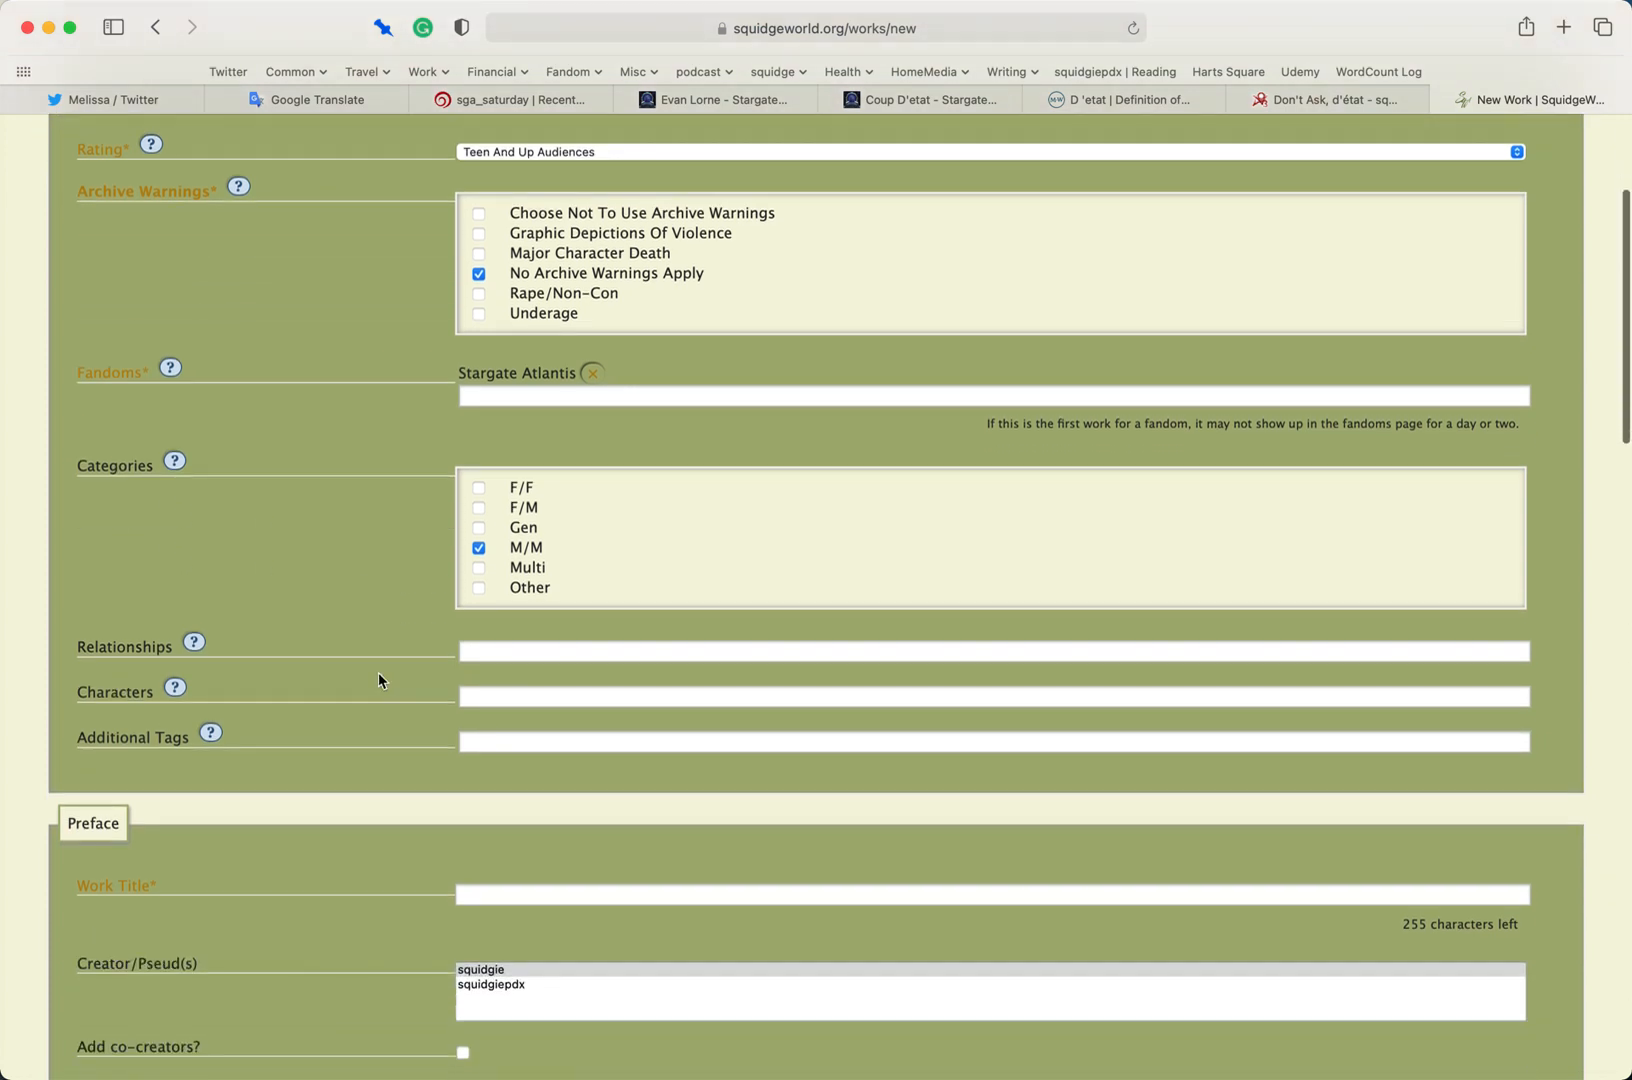
pyautogui.click(594, 629)
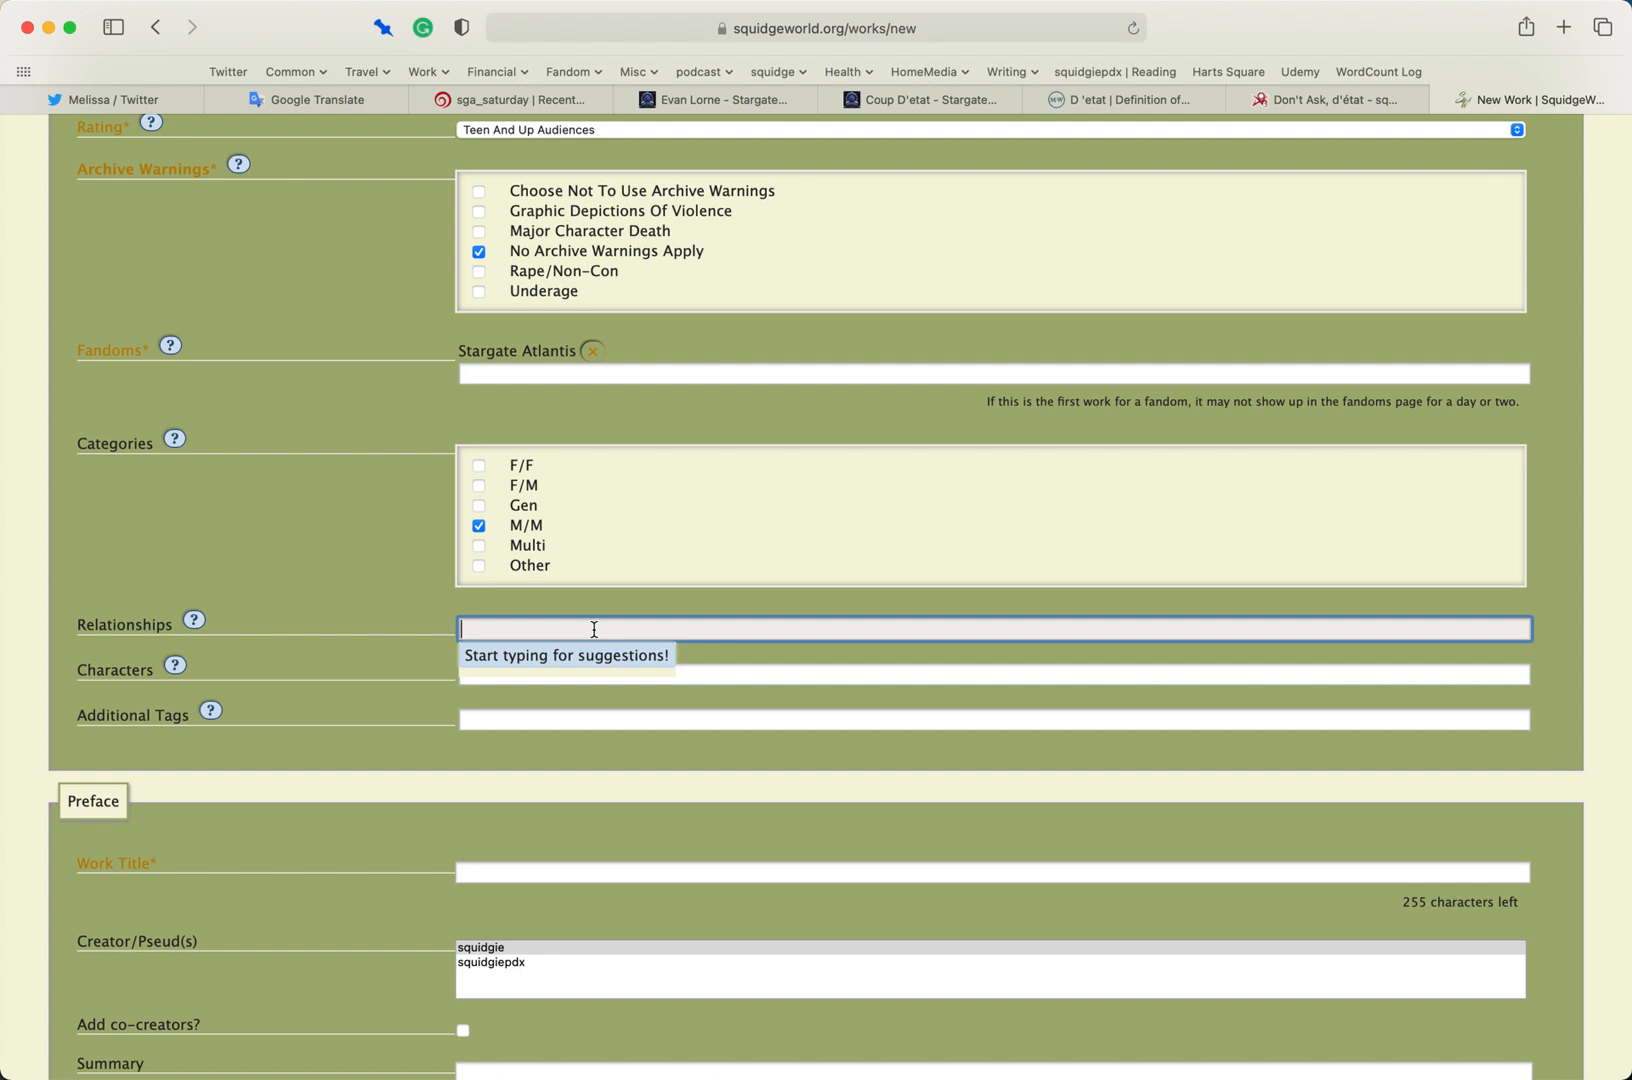
pyautogui.write('Evan lorne')
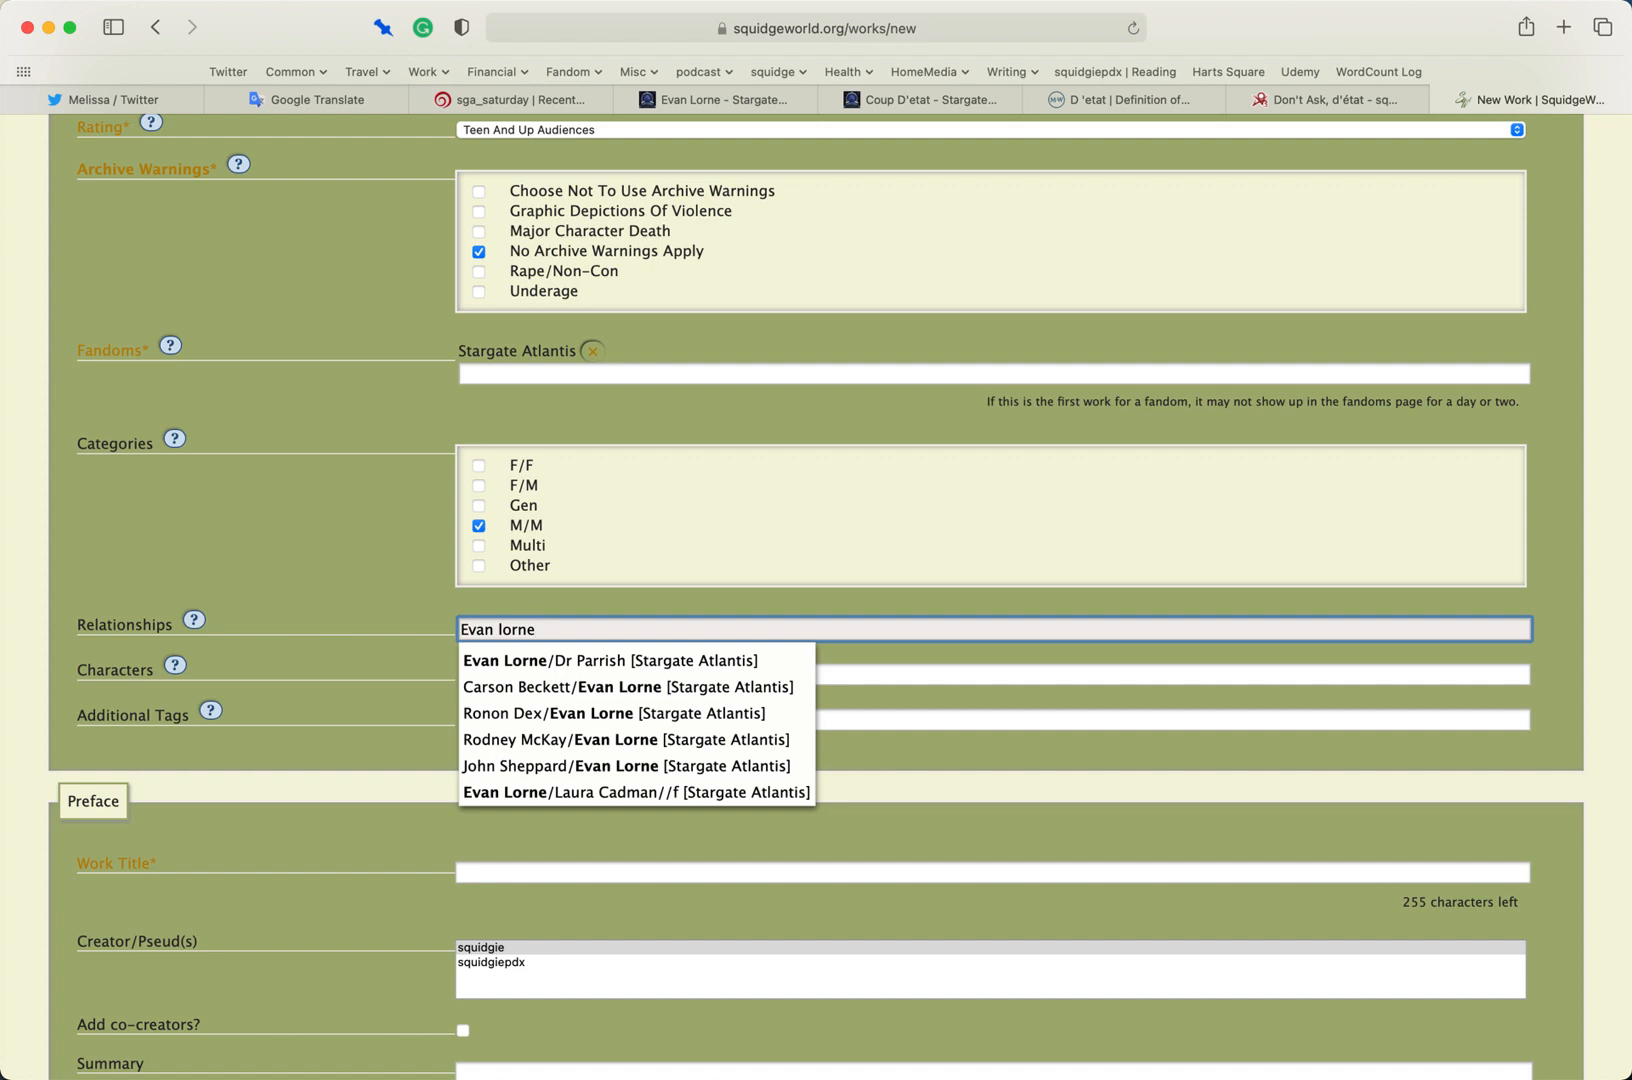
pyautogui.click(606, 660)
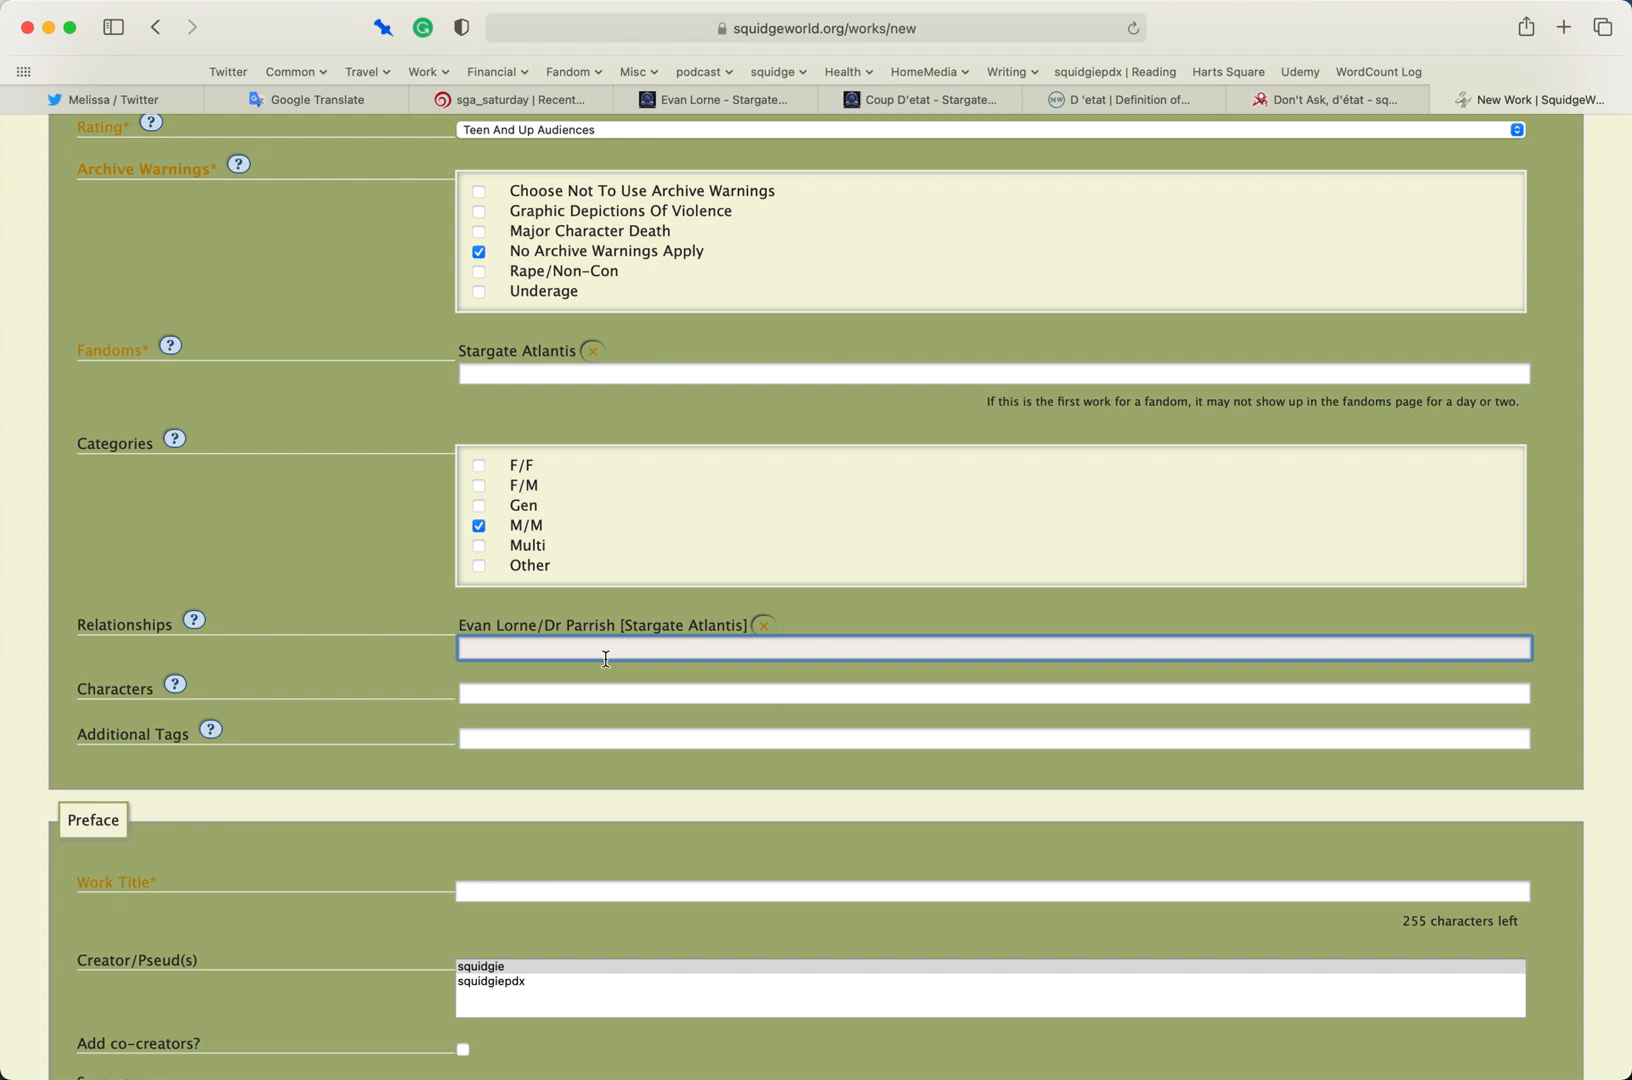
pyautogui.write('Radek')
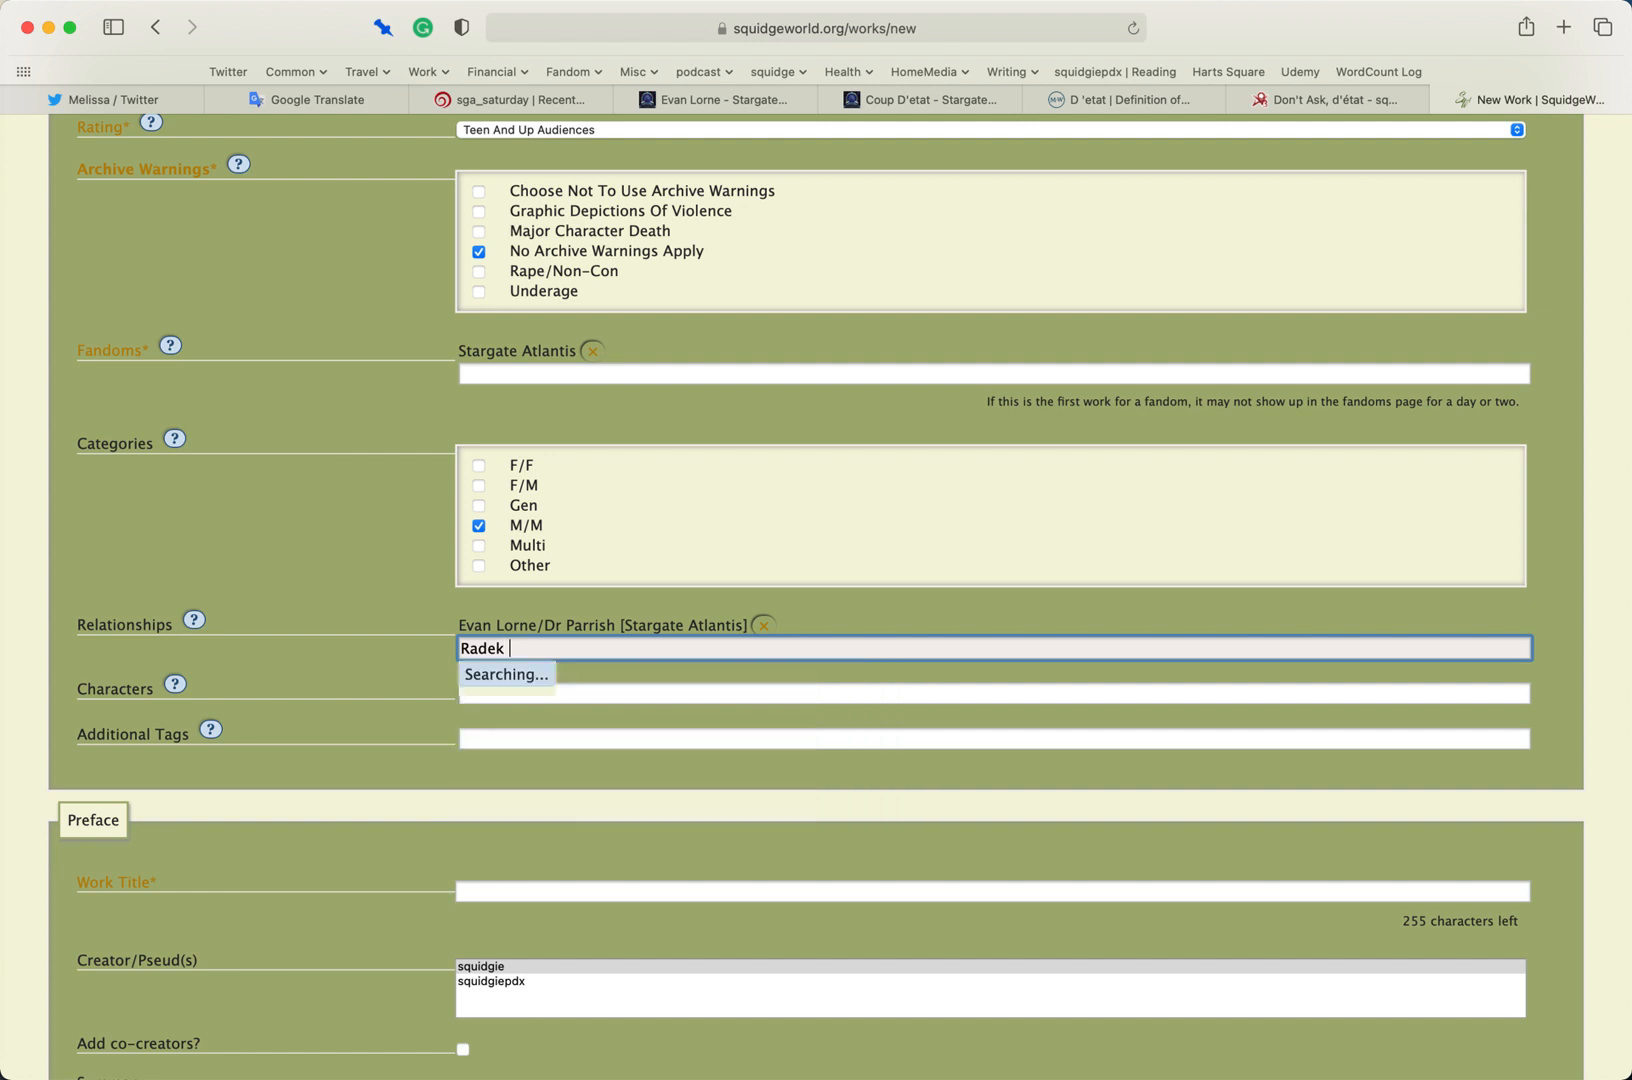
pyautogui.write('Zelenka/John Sheppard')
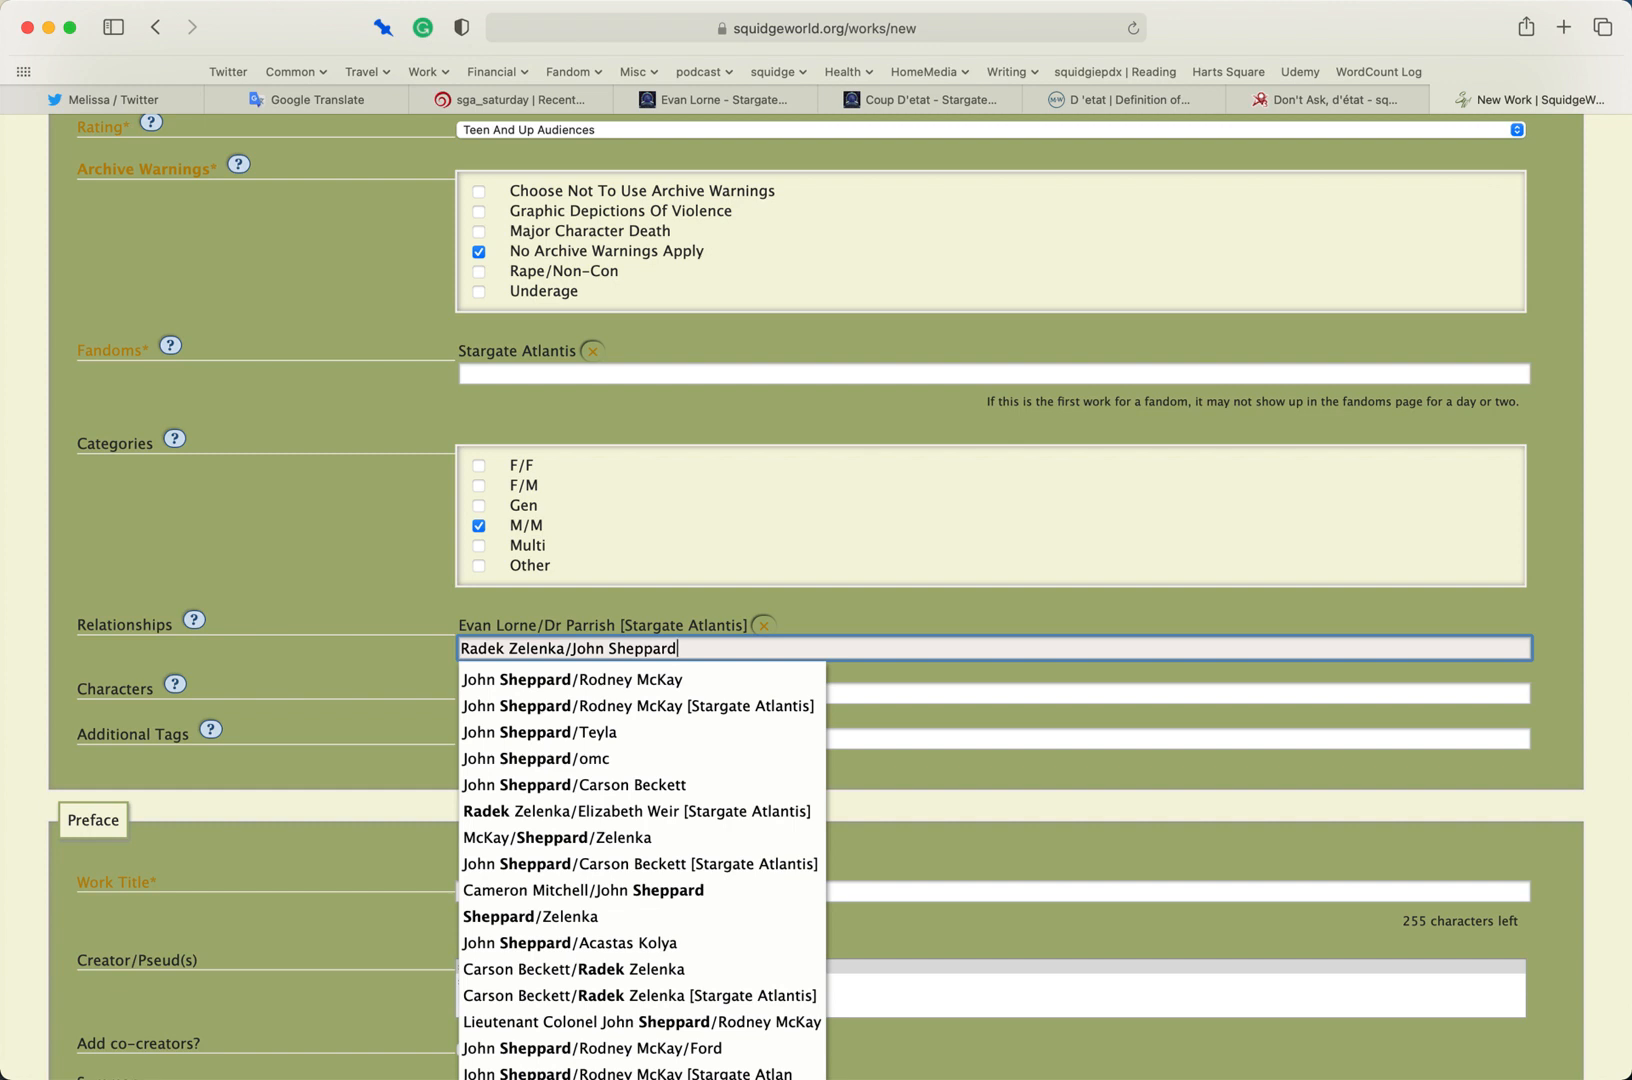
pyautogui.press('Return')
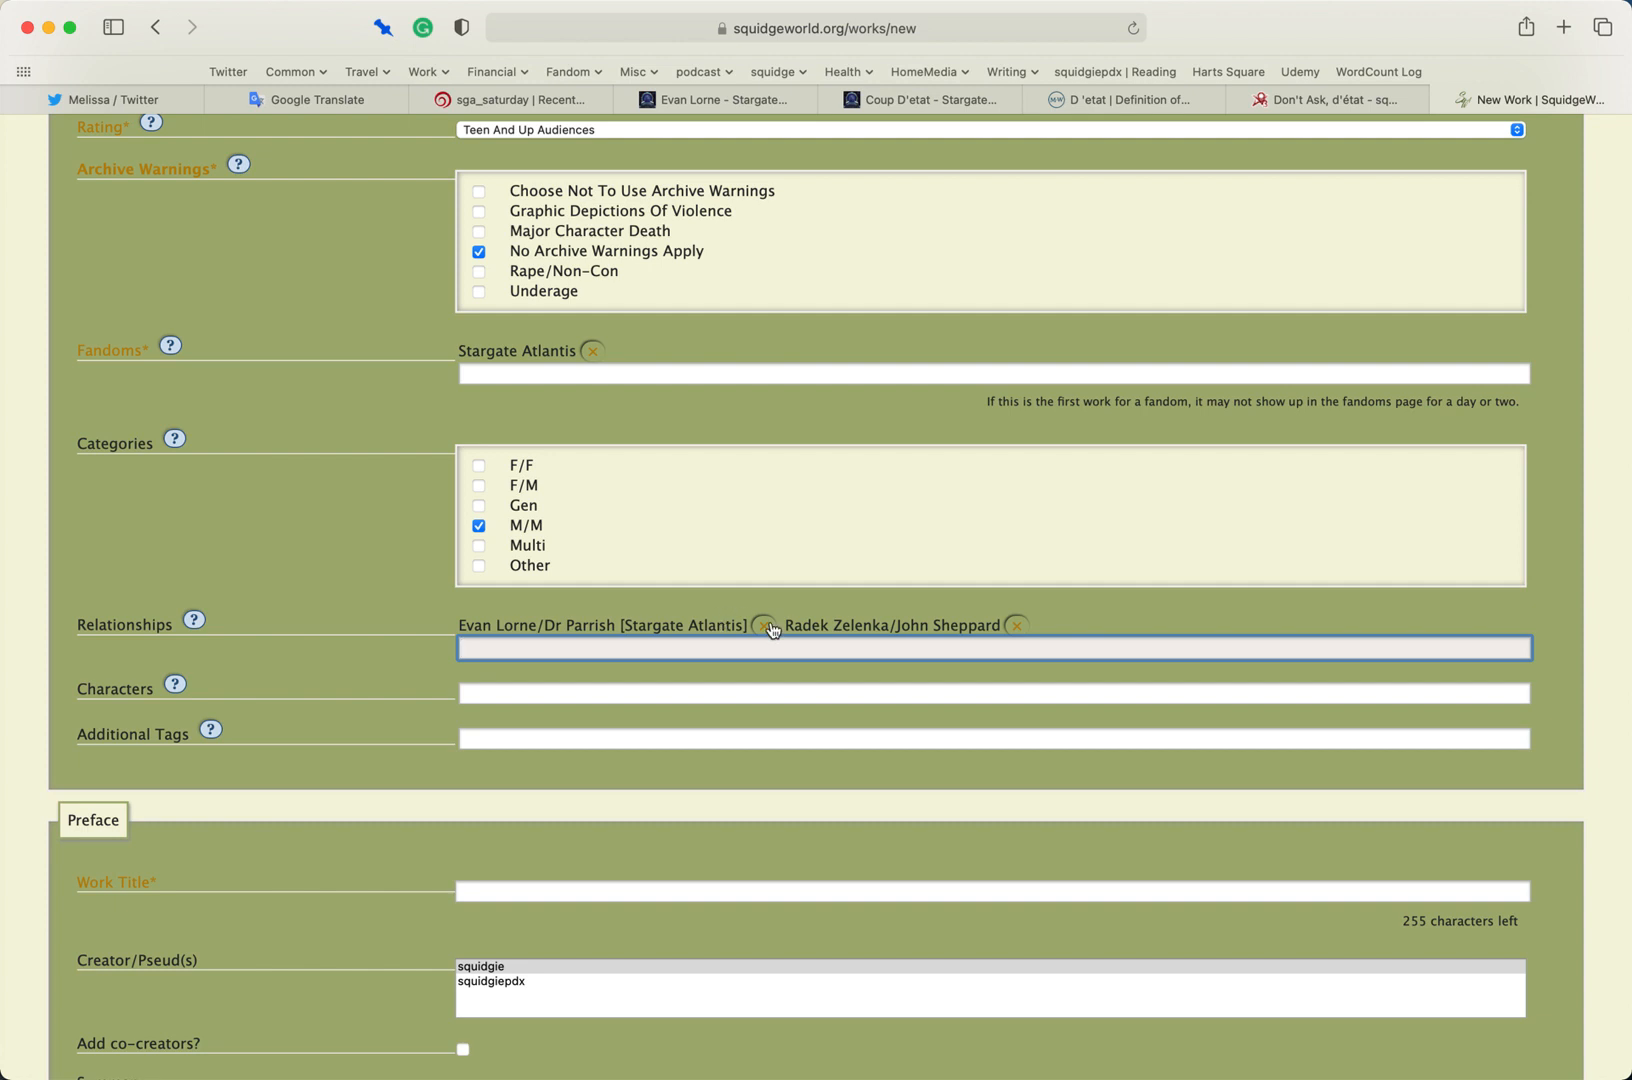
pyautogui.click(1016, 626)
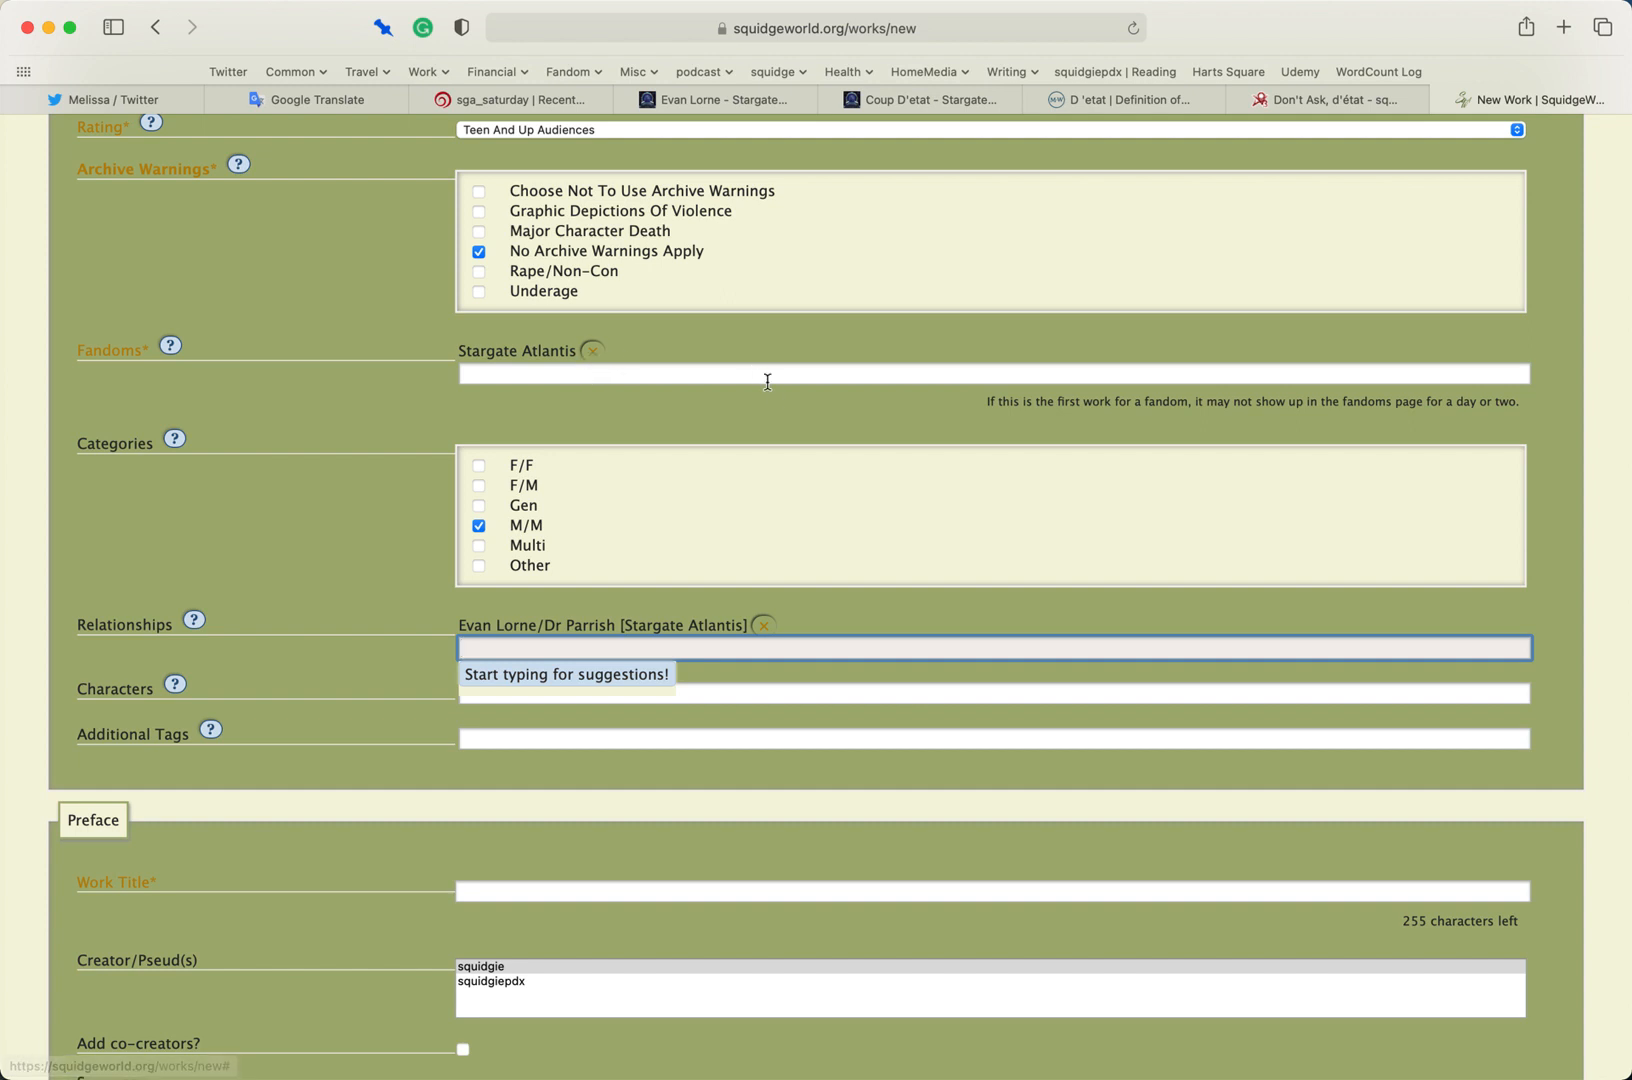
# Add Evan Lorne [Stargate Atlantis] and Dr Parrish [Stargate Atlantis] as the work's characters from the suggested tags
pyautogui.click(808, 694)
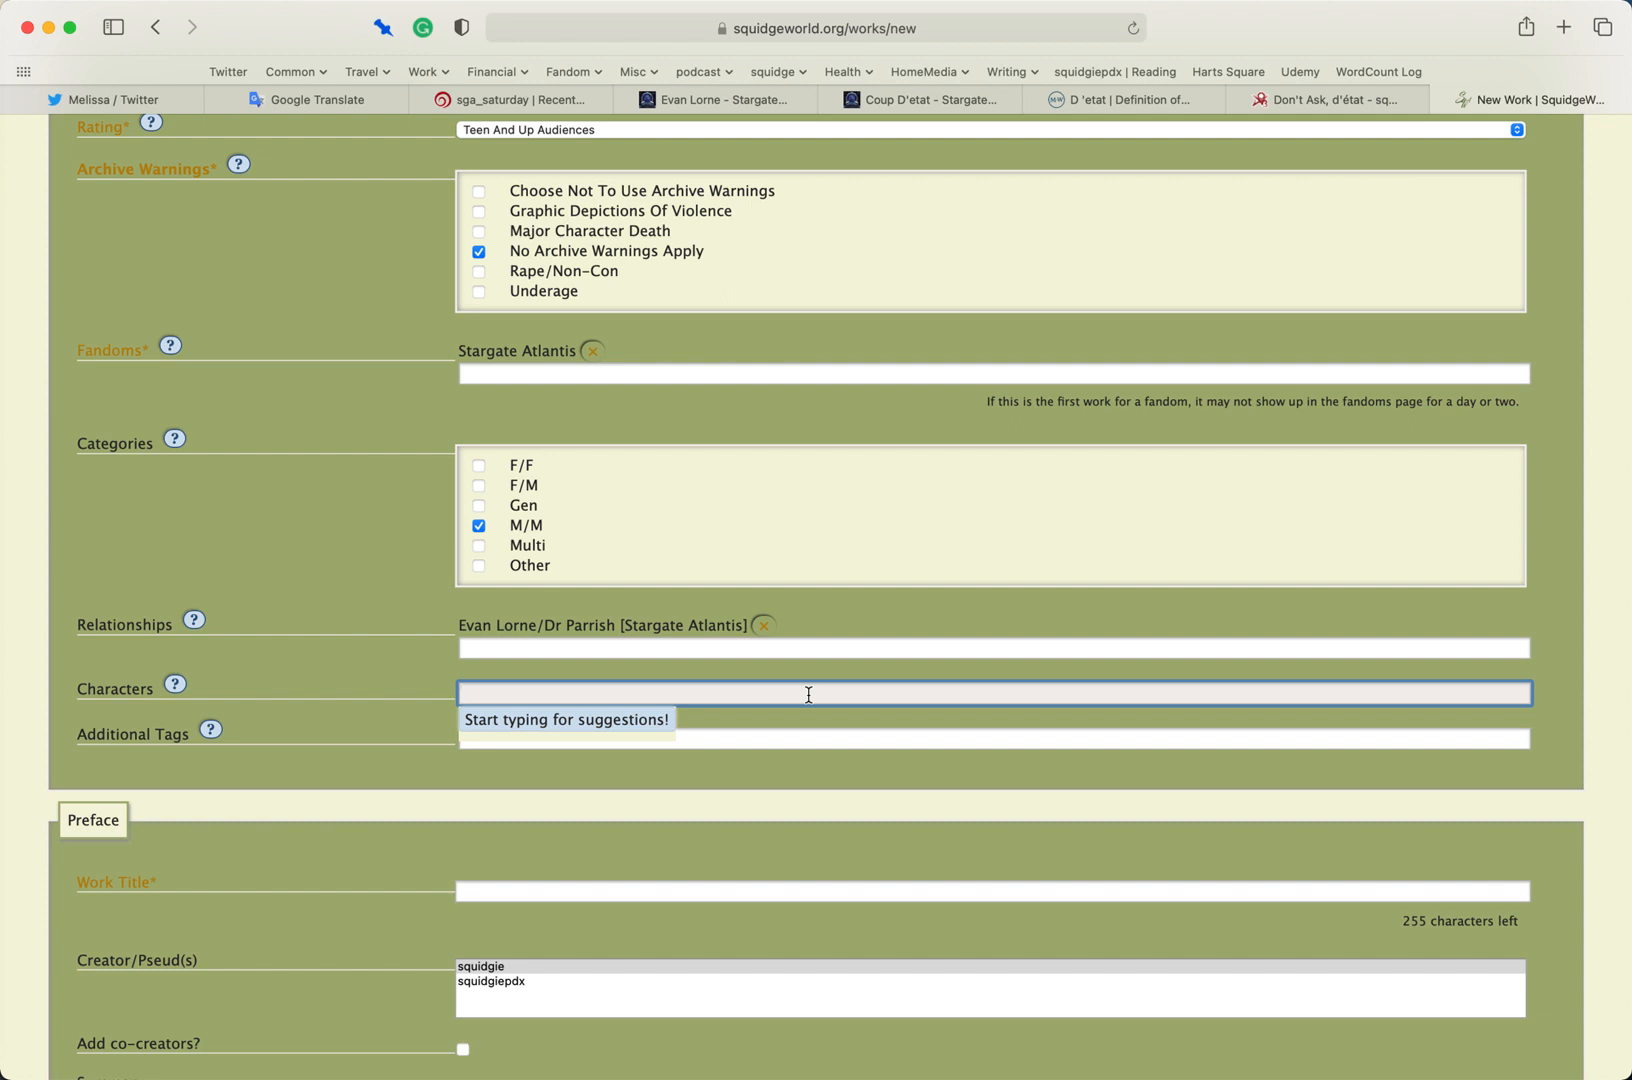
pyautogui.write('Evan')
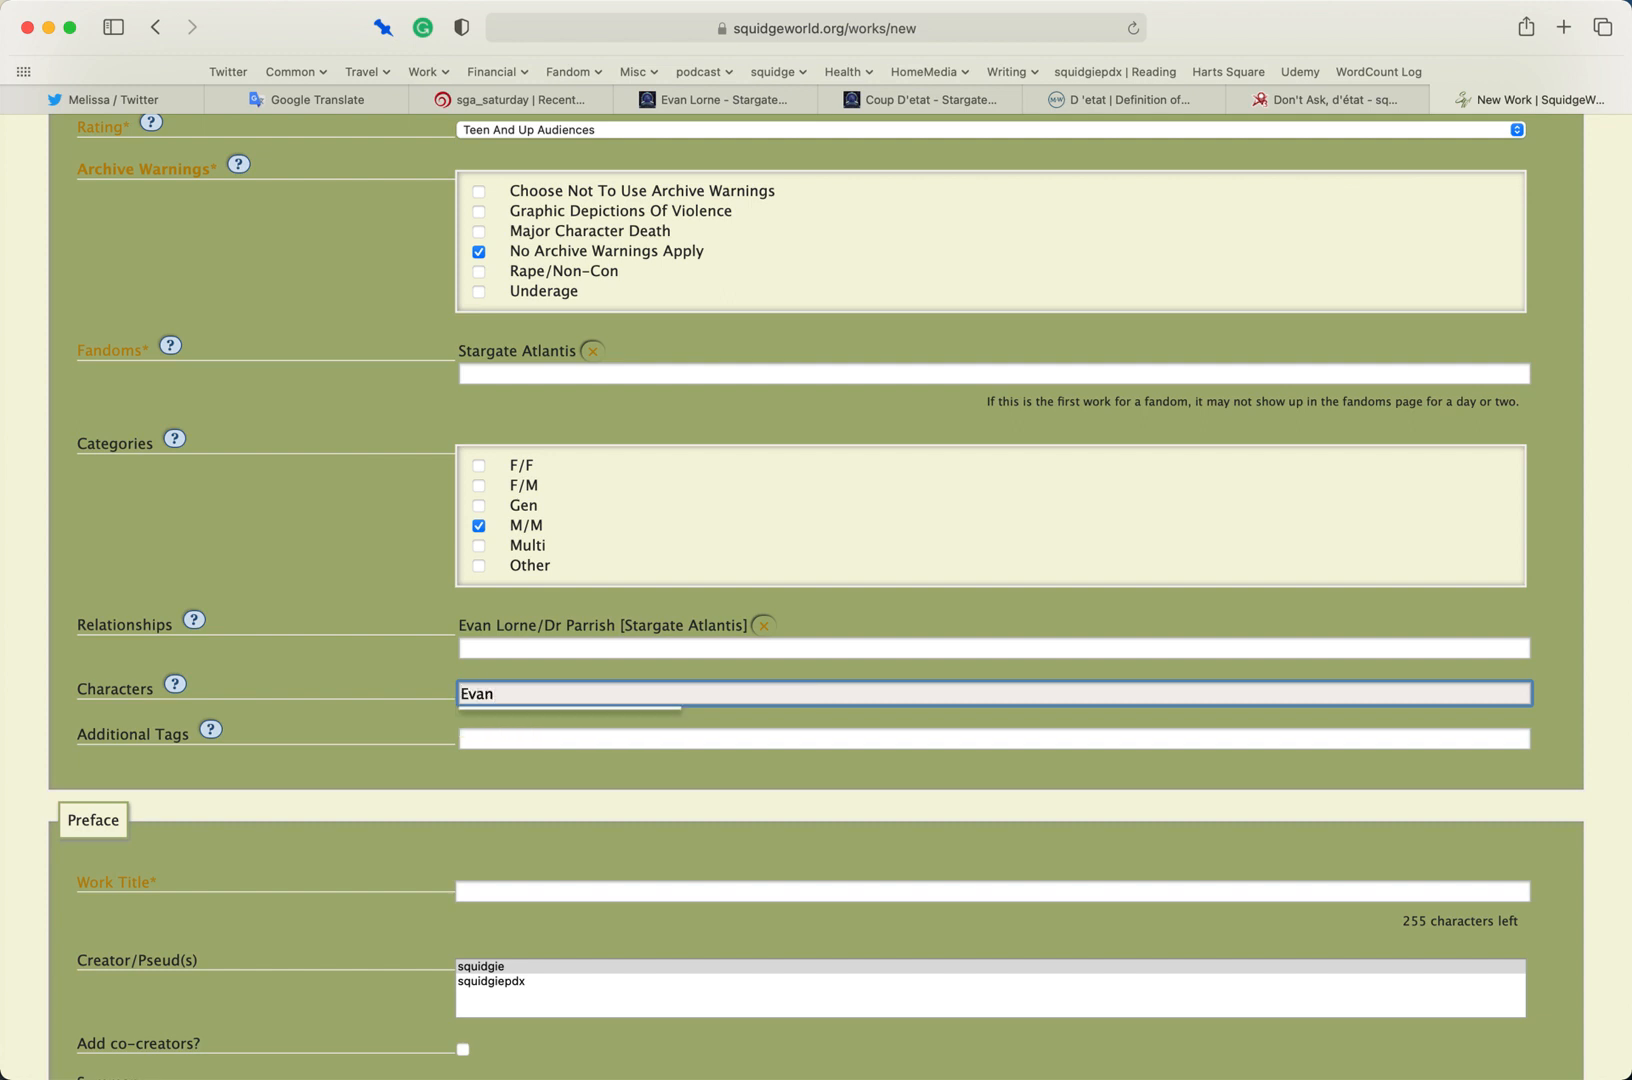
pyautogui.press('Return')
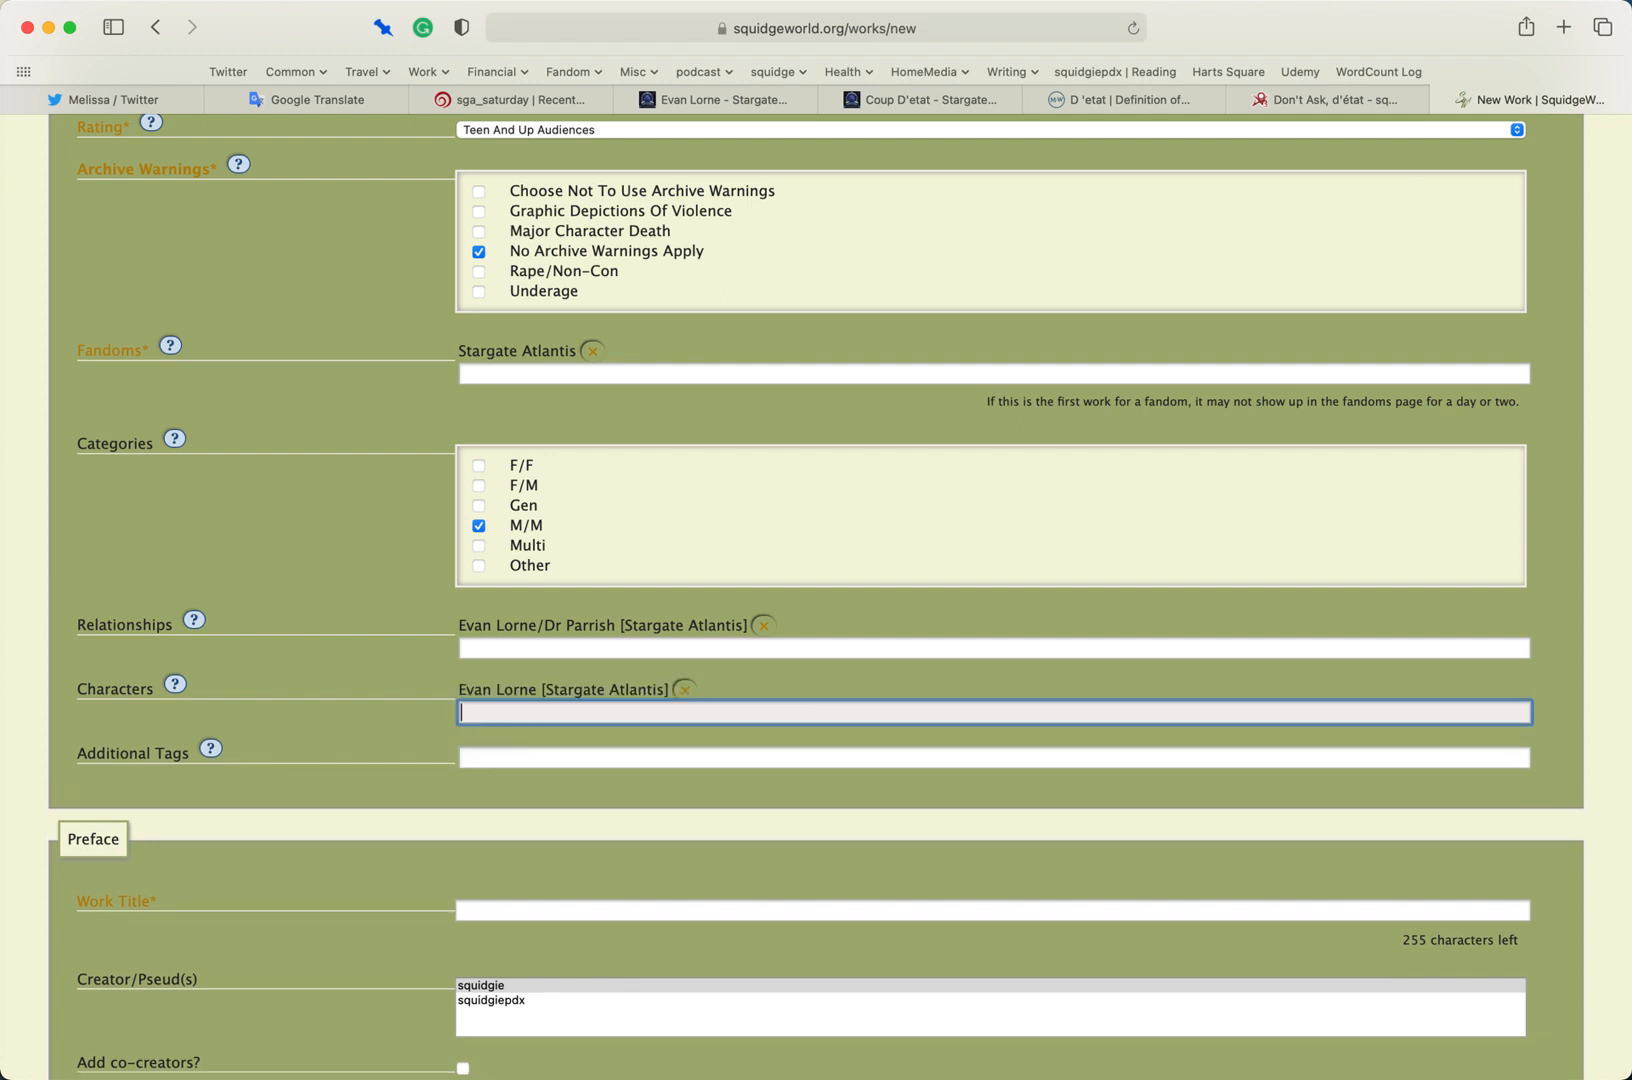
pyautogui.write('Parrish')
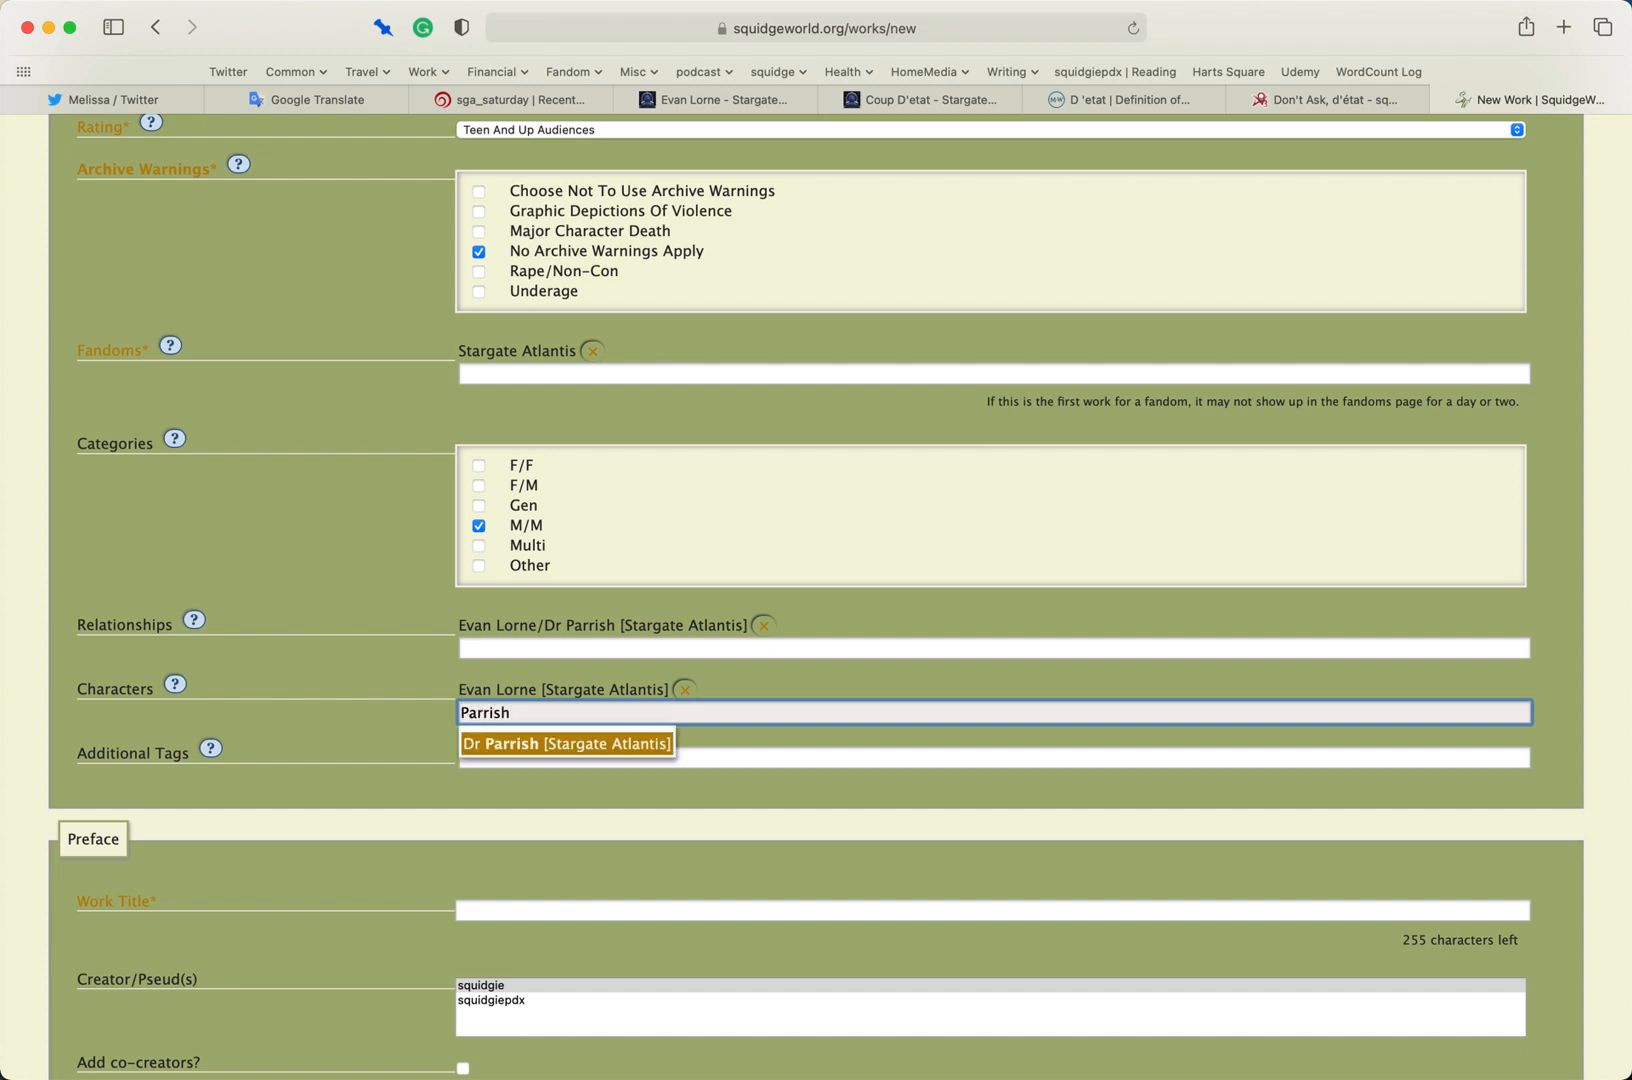
pyautogui.press('Return')
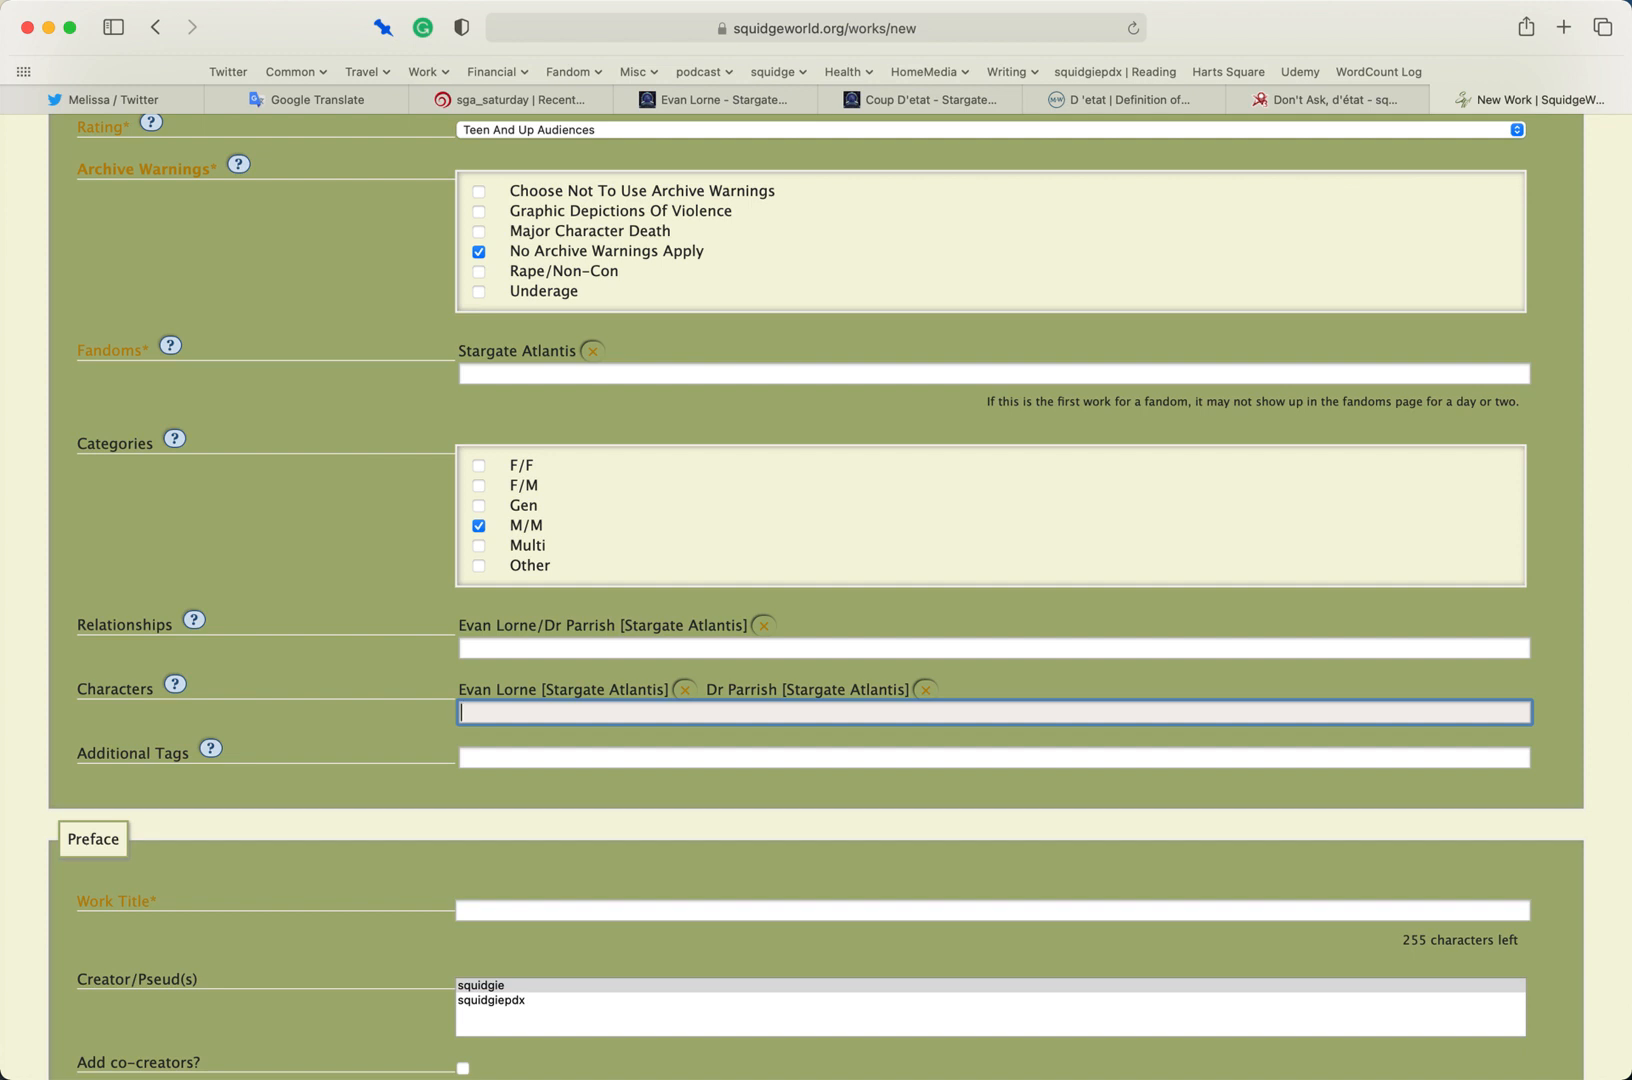
pyautogui.write('David Parrish')
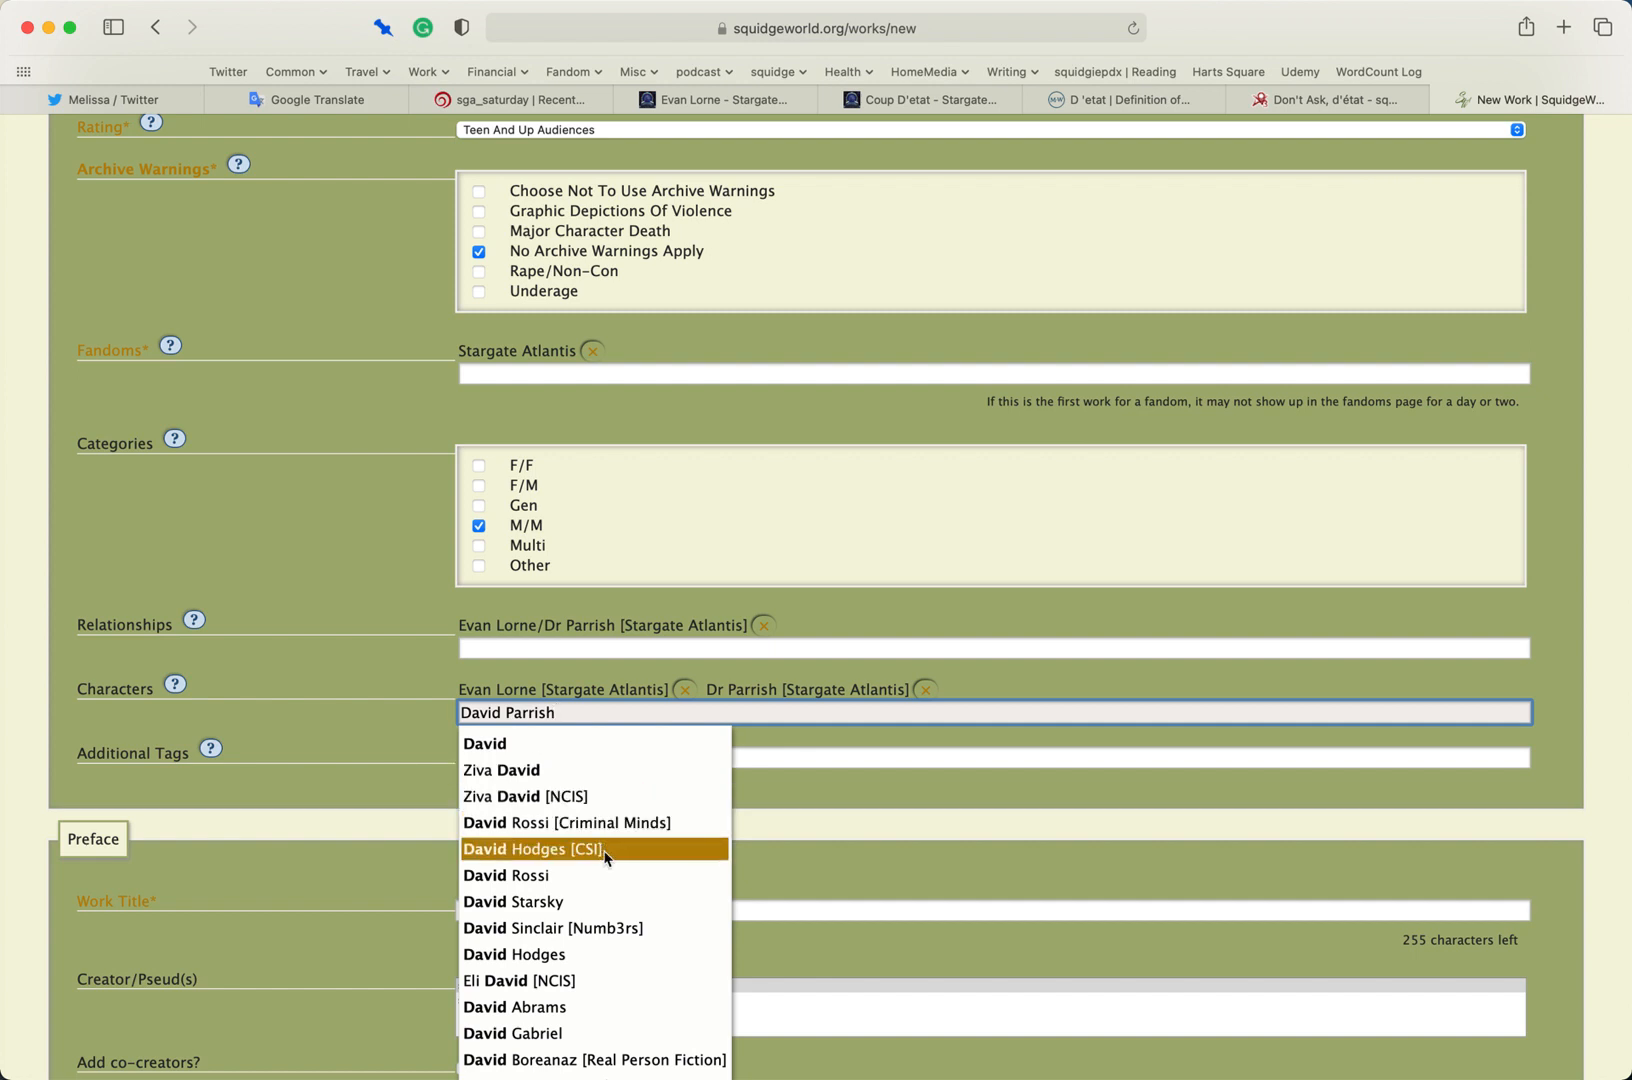
pyautogui.click(595, 718)
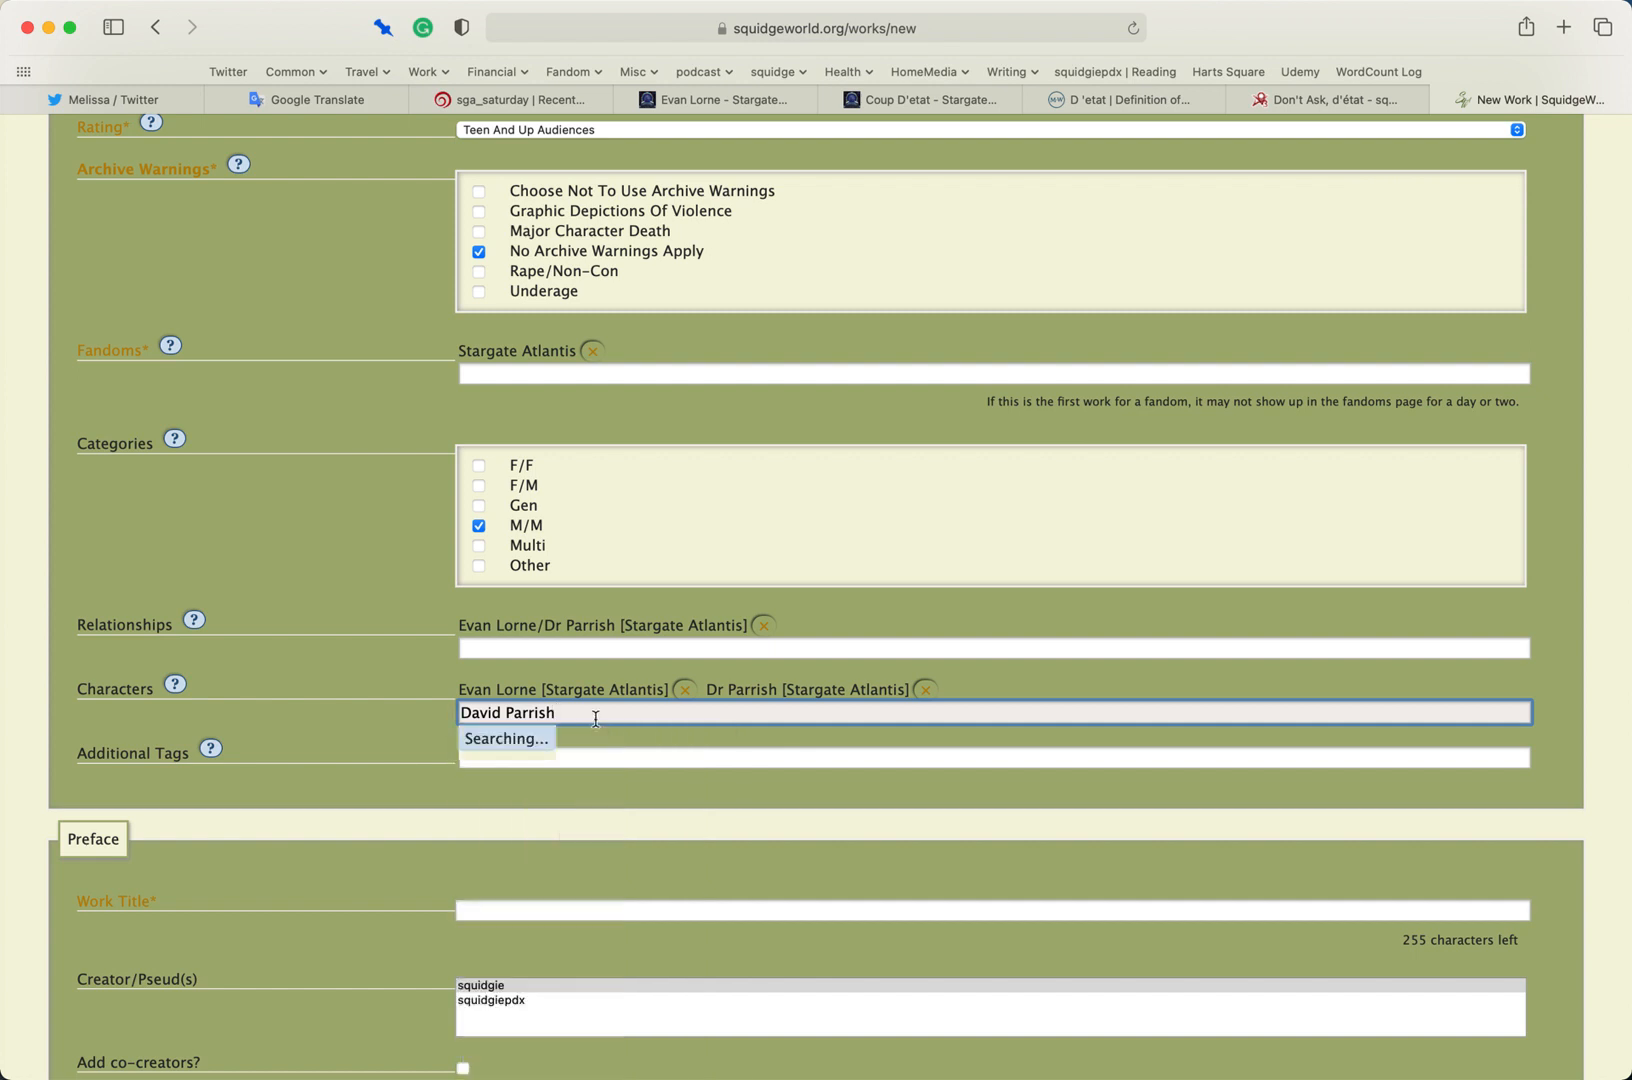
pyautogui.press('Return')
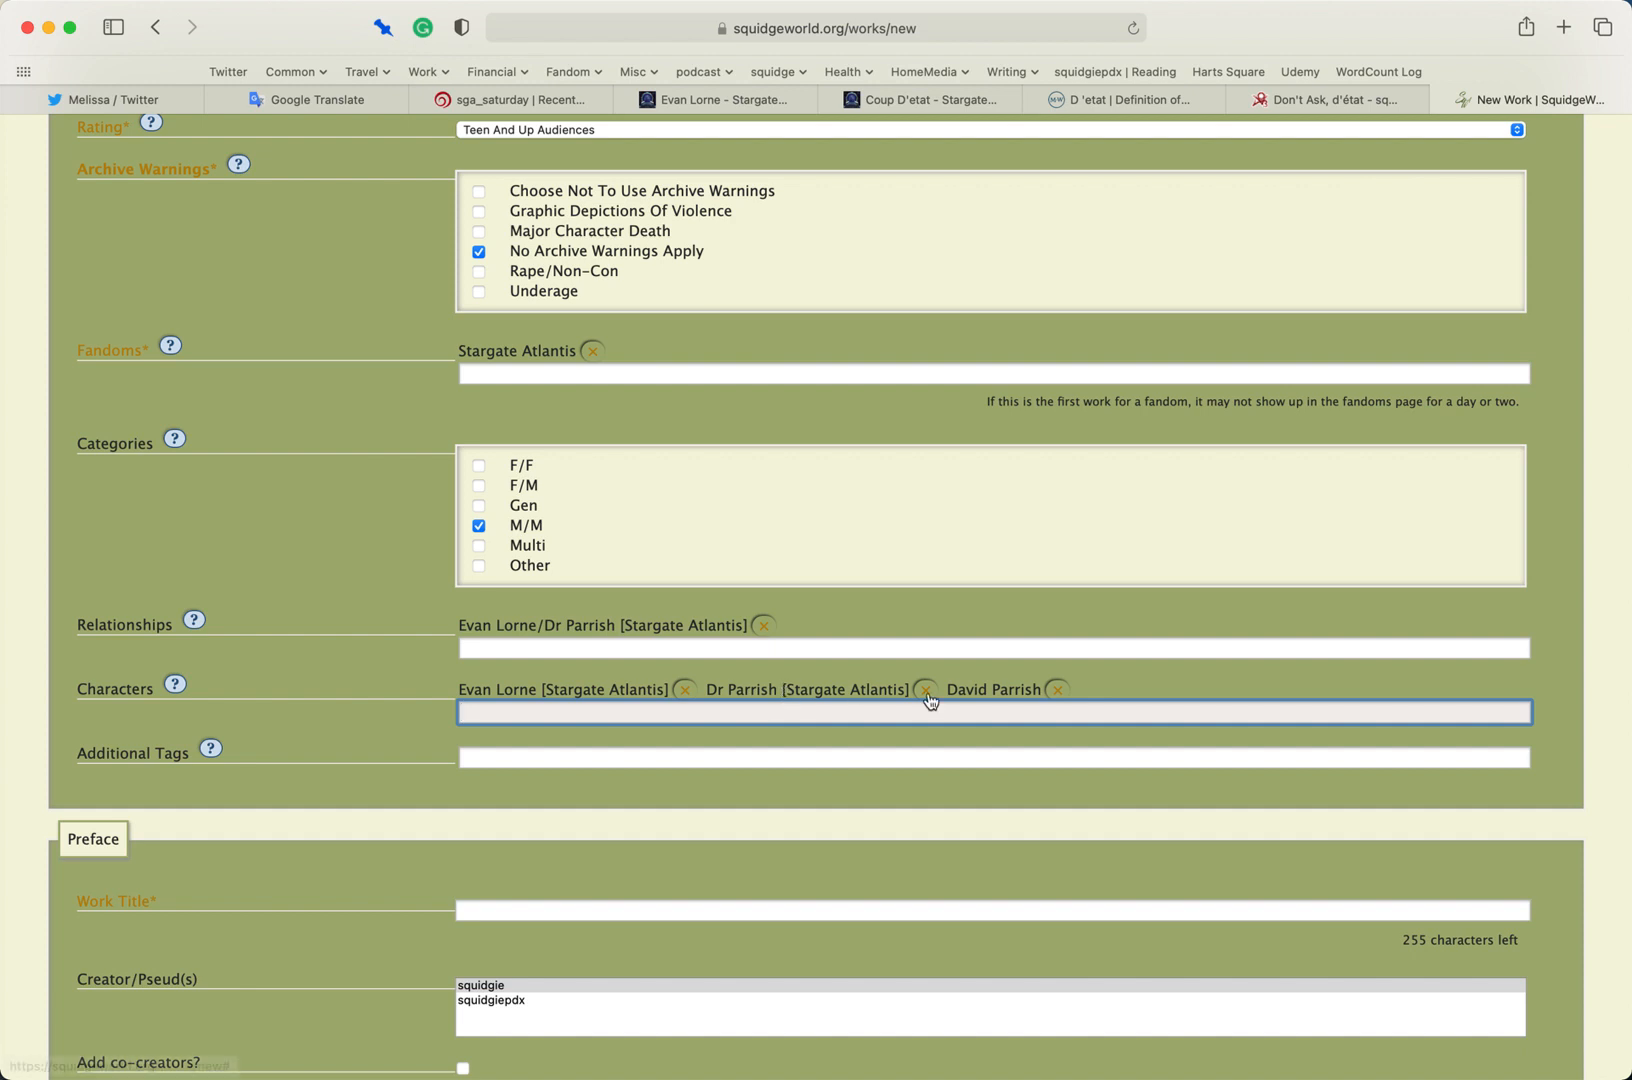
pyautogui.click(1057, 691)
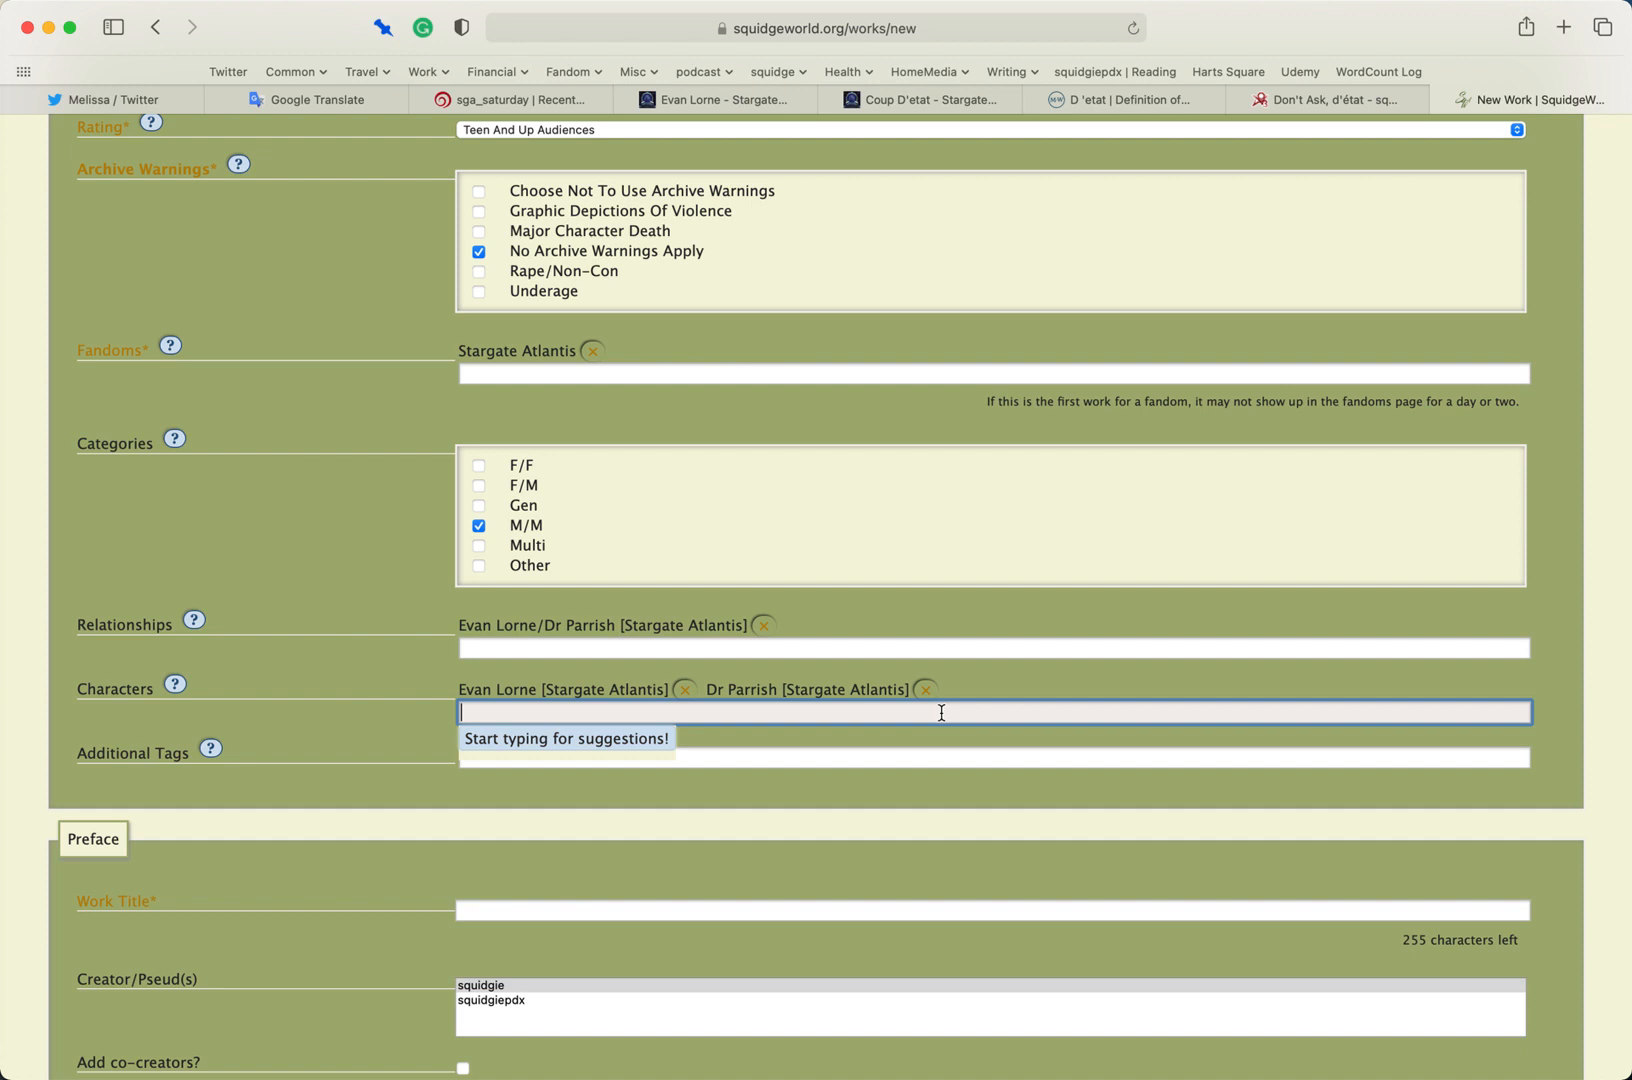
# Add Rodney McKay [Stargate Atlantis] and John Sheppard [Stargate Atlantis] to the work's characters from the suggested tags
pyautogui.write('Rodney')
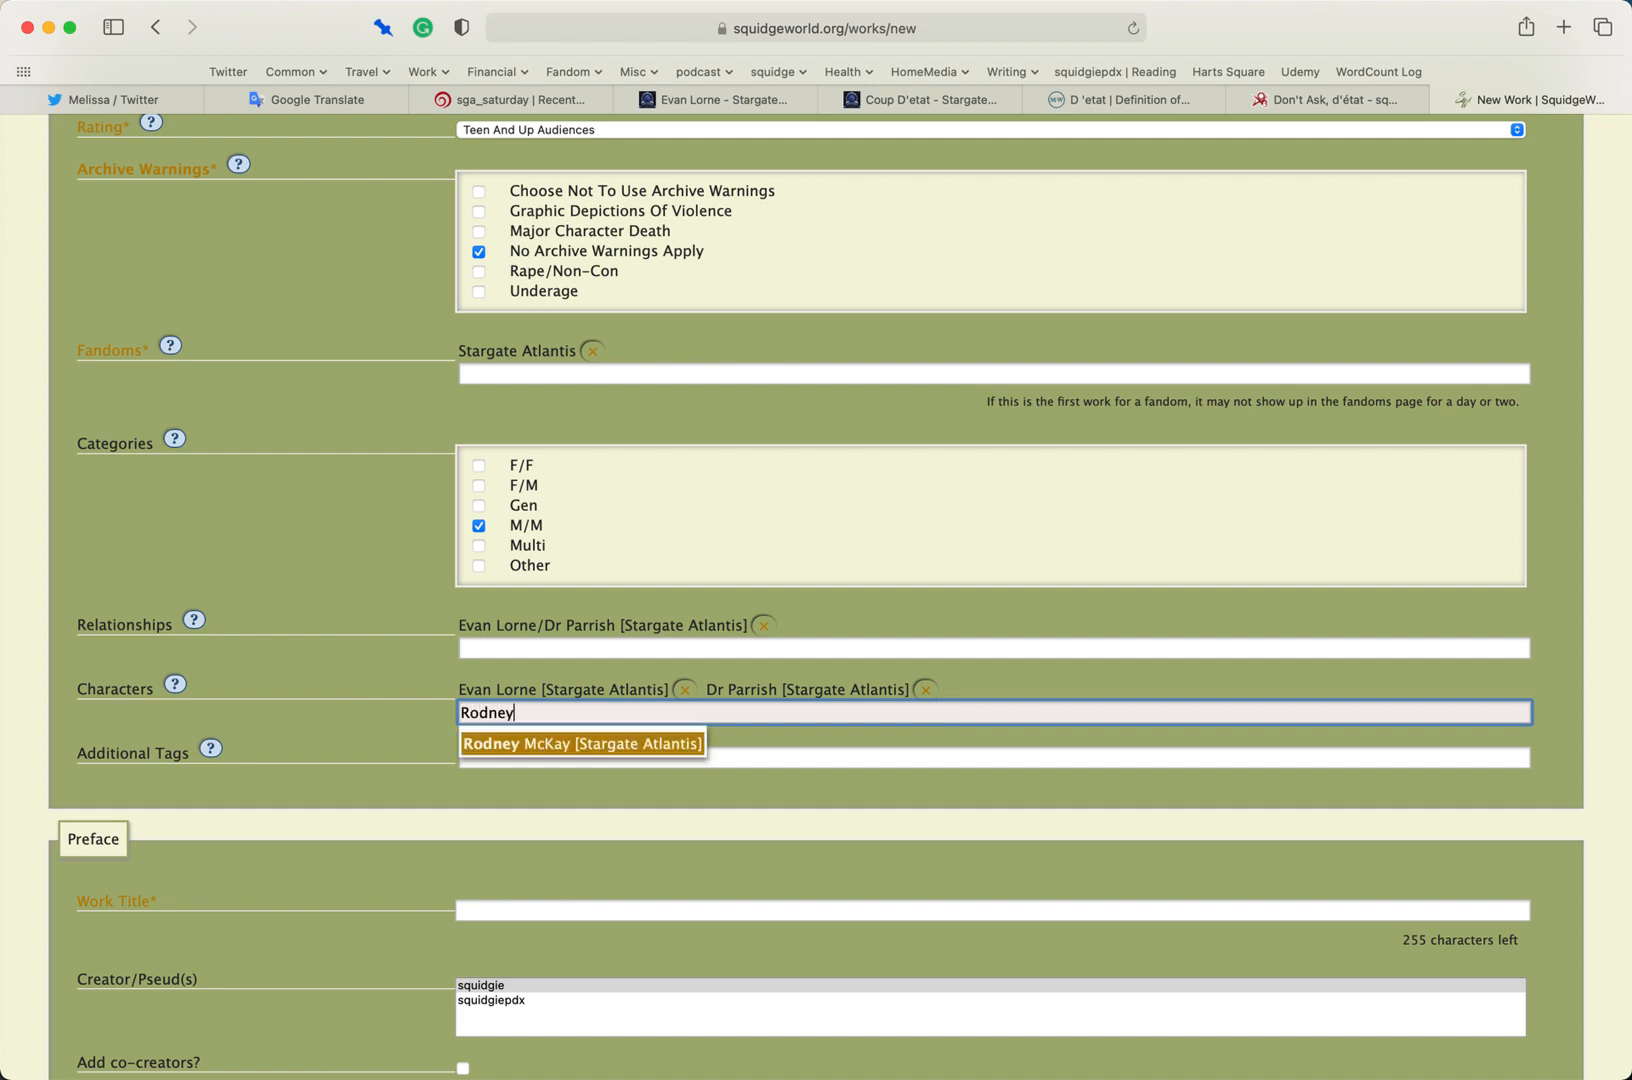
pyautogui.press('Return')
pyautogui.write('John')
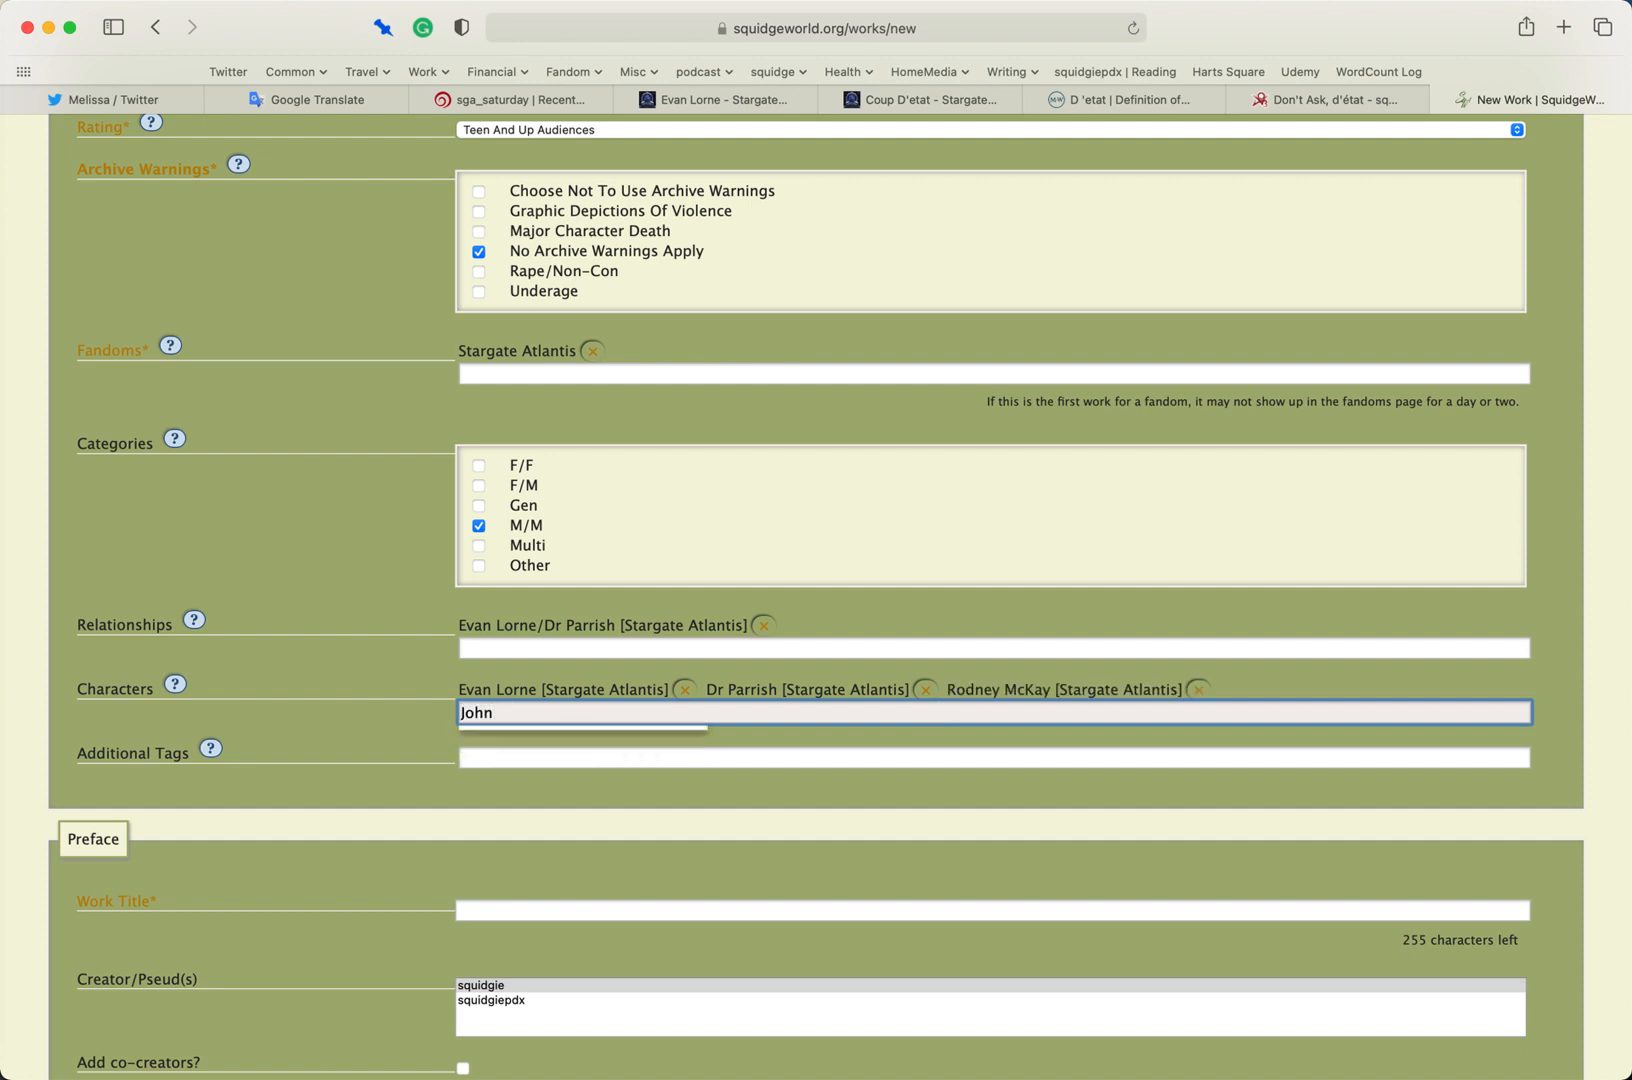
pyautogui.press('Return')
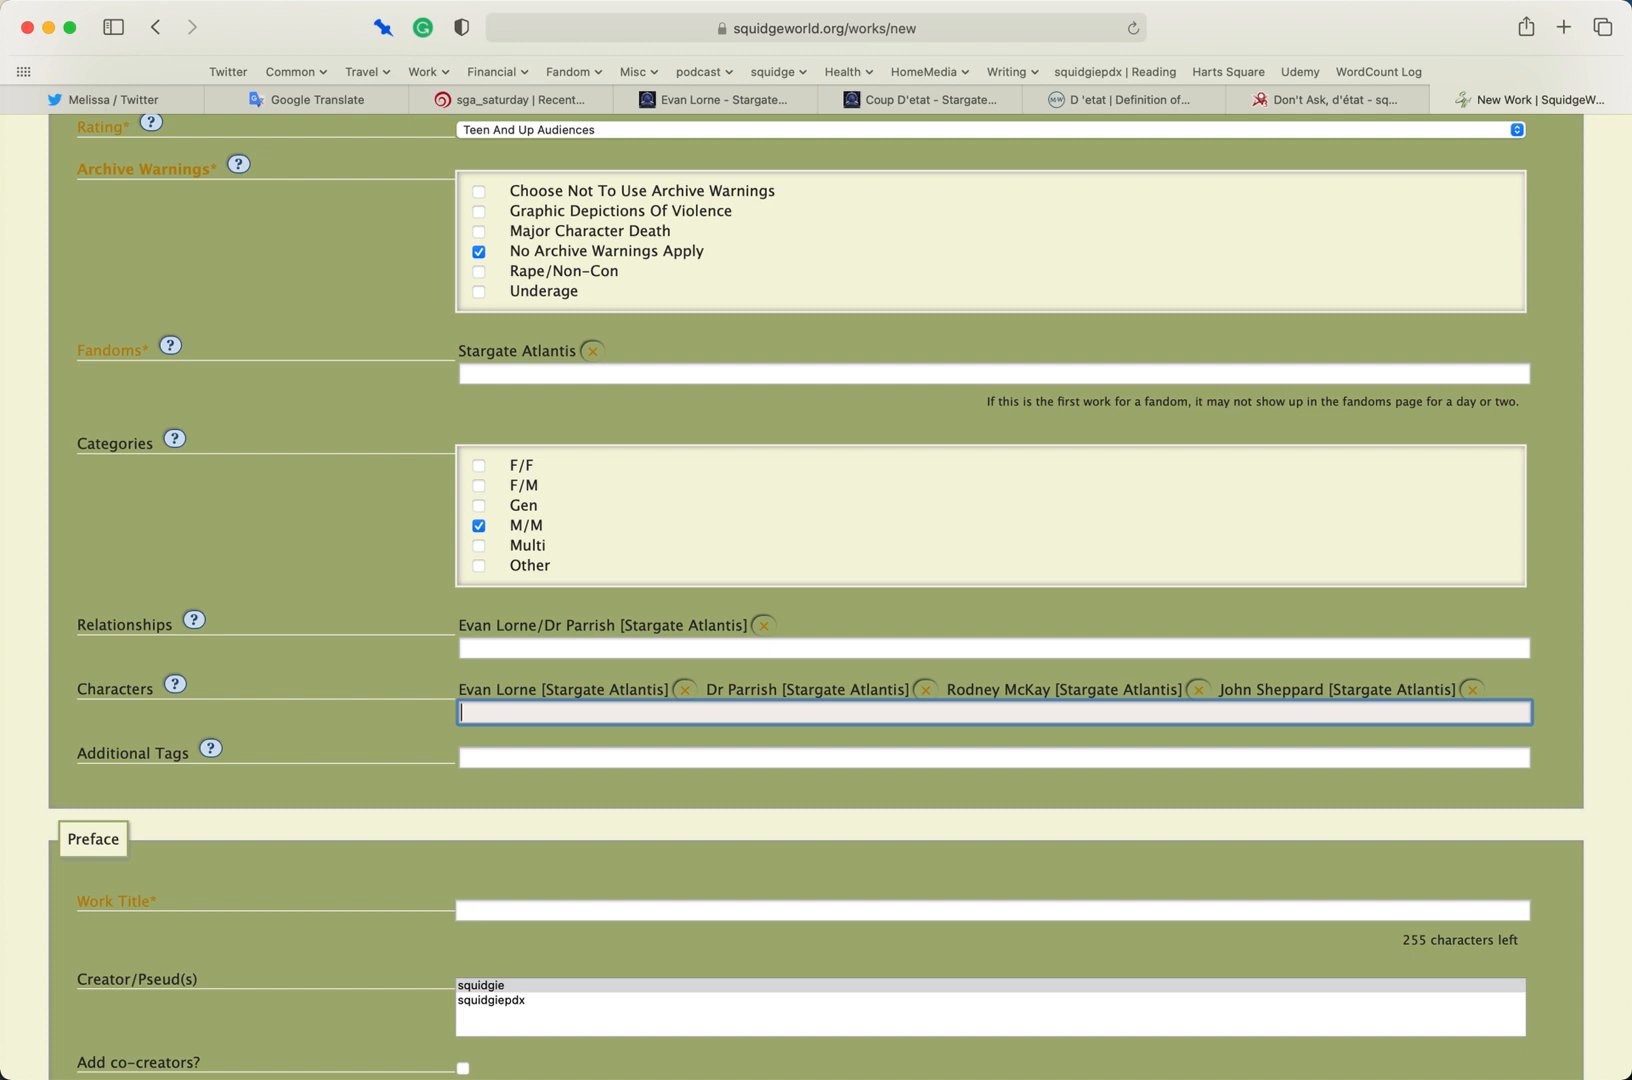
# Add "DADT" and "Rodney McKay is a badass" as additional tags
pyautogui.press('Tab')
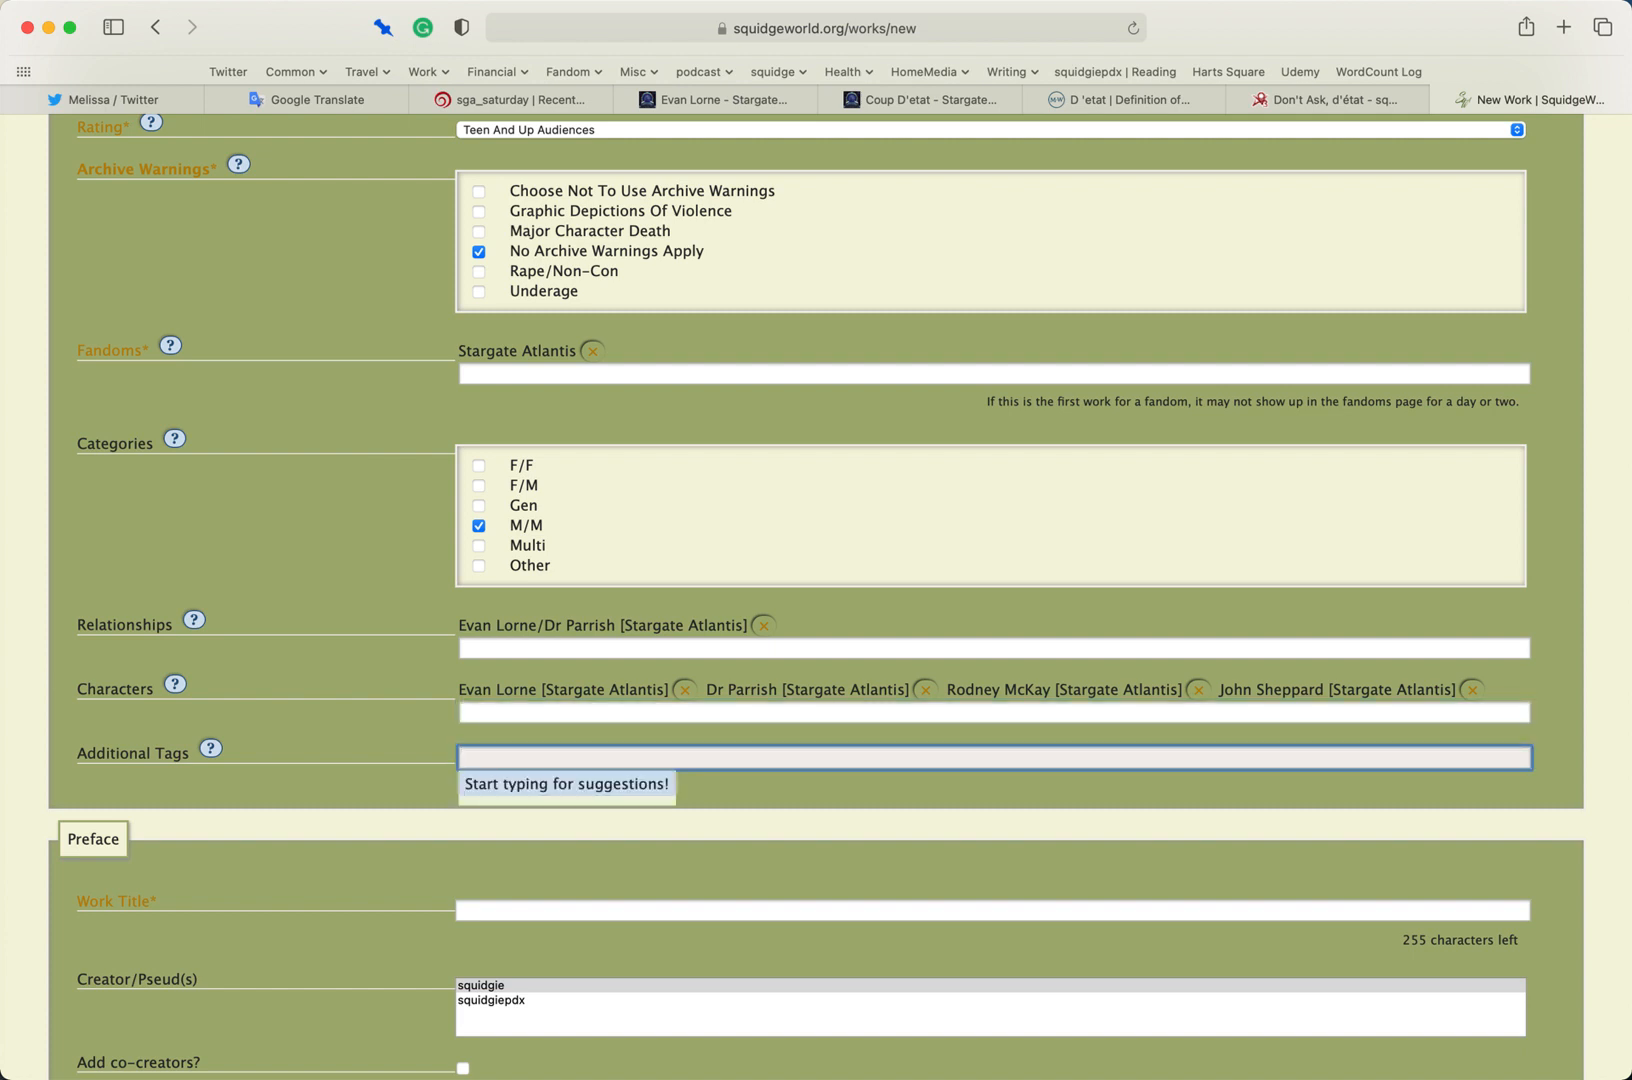
pyautogui.write('DADT')
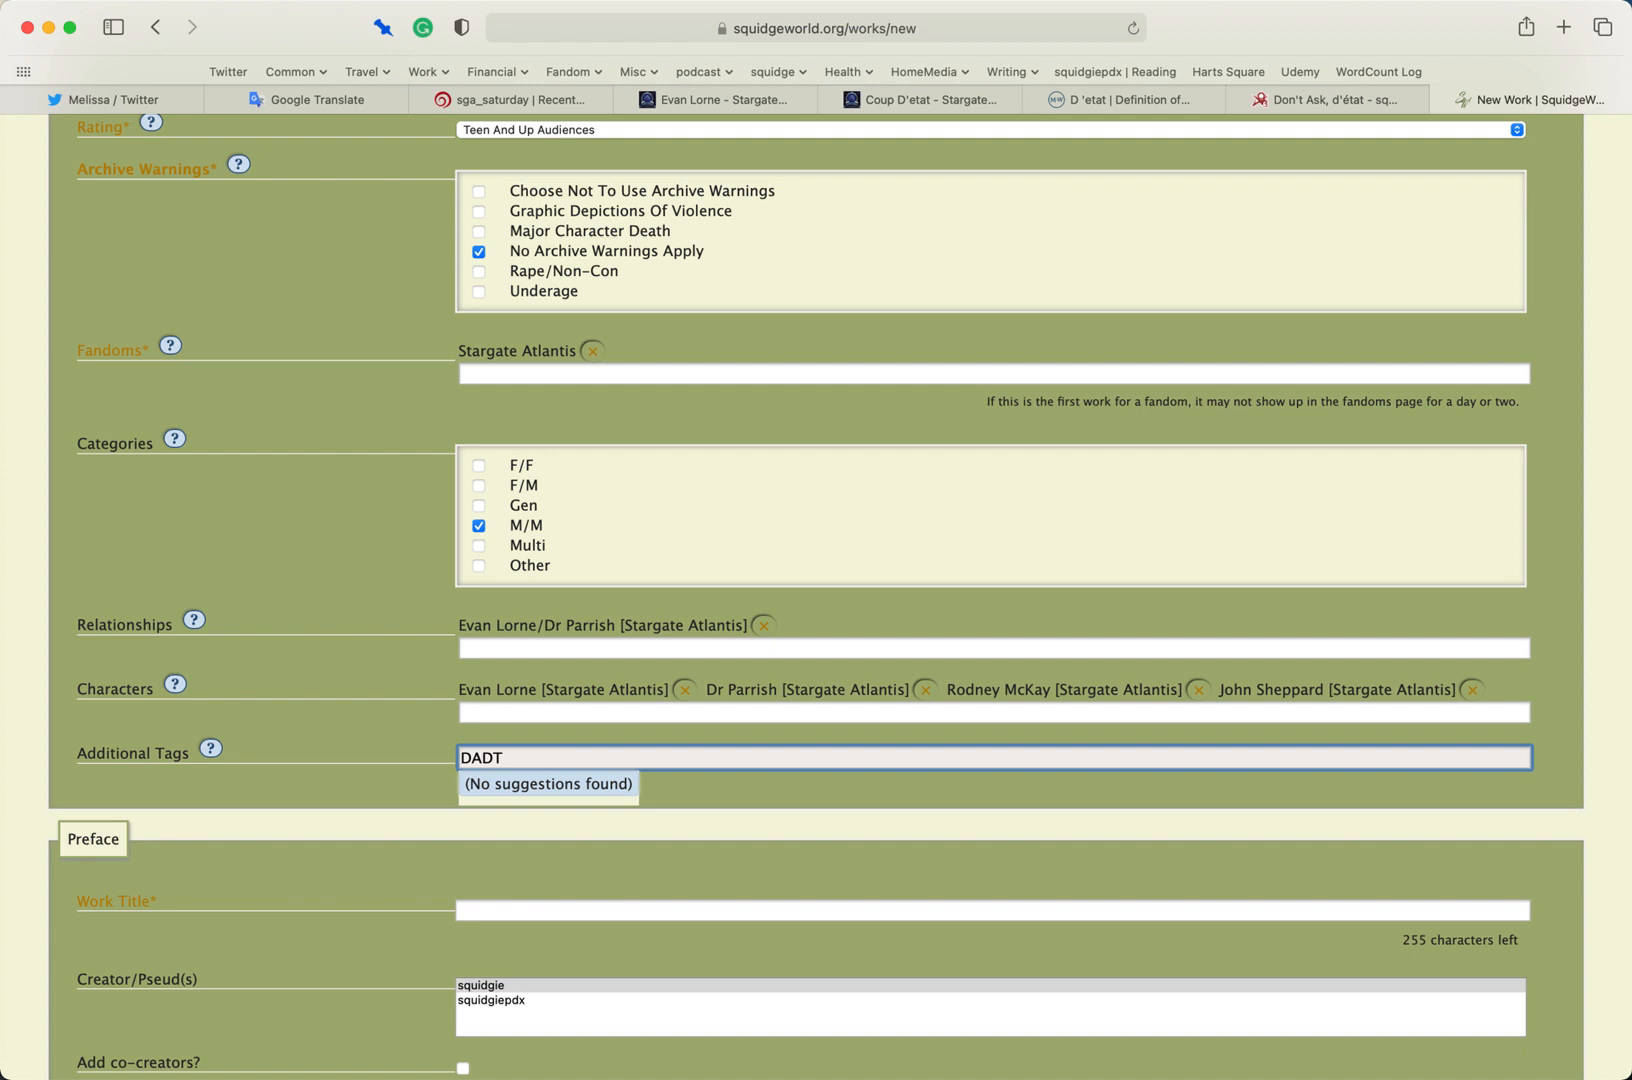
pyautogui.press('Return')
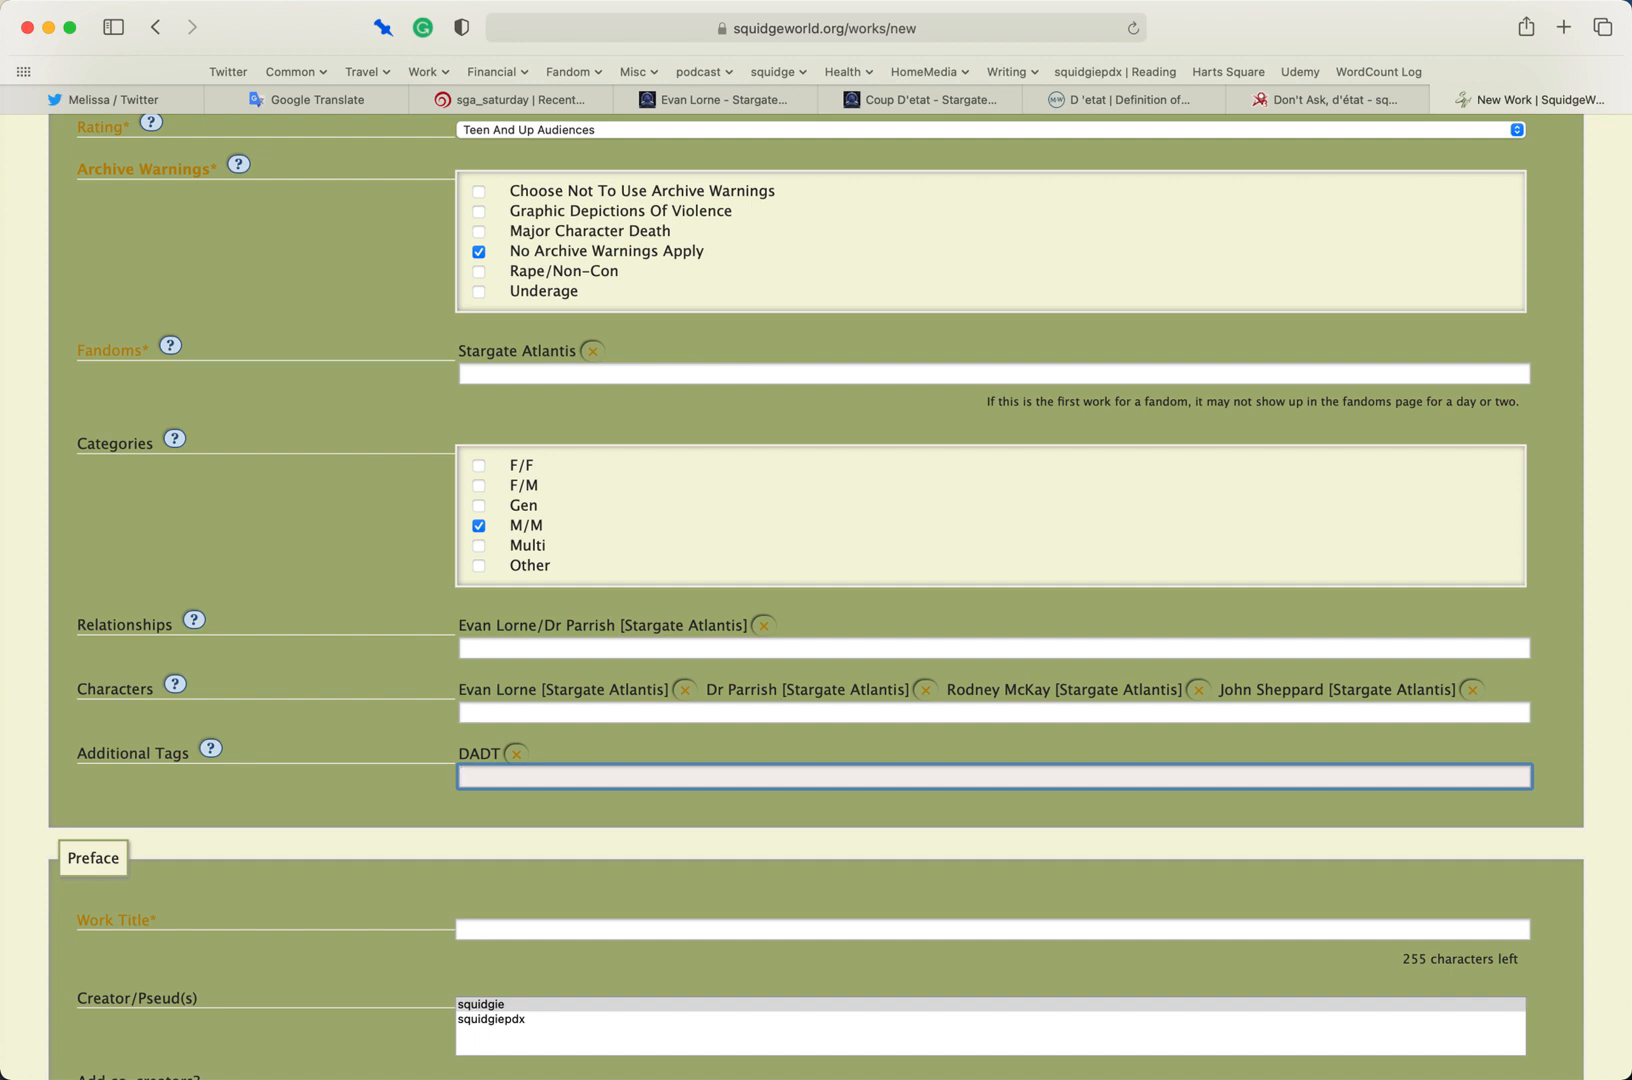
pyautogui.write('rodney M')
pyautogui.press('BackSpace')
pyautogui.press('BackSpace')
pyautogui.press('BackSpace')
pyautogui.press('BackSpace')
pyautogui.press('BackSpace')
pyautogui.press('BackSpace')
pyautogui.press('BackSpace')
pyautogui.press('BackSpace')
pyautogui.write('Rodney McKay is a badass')
pyautogui.press('Return')
pyautogui.write('Post')
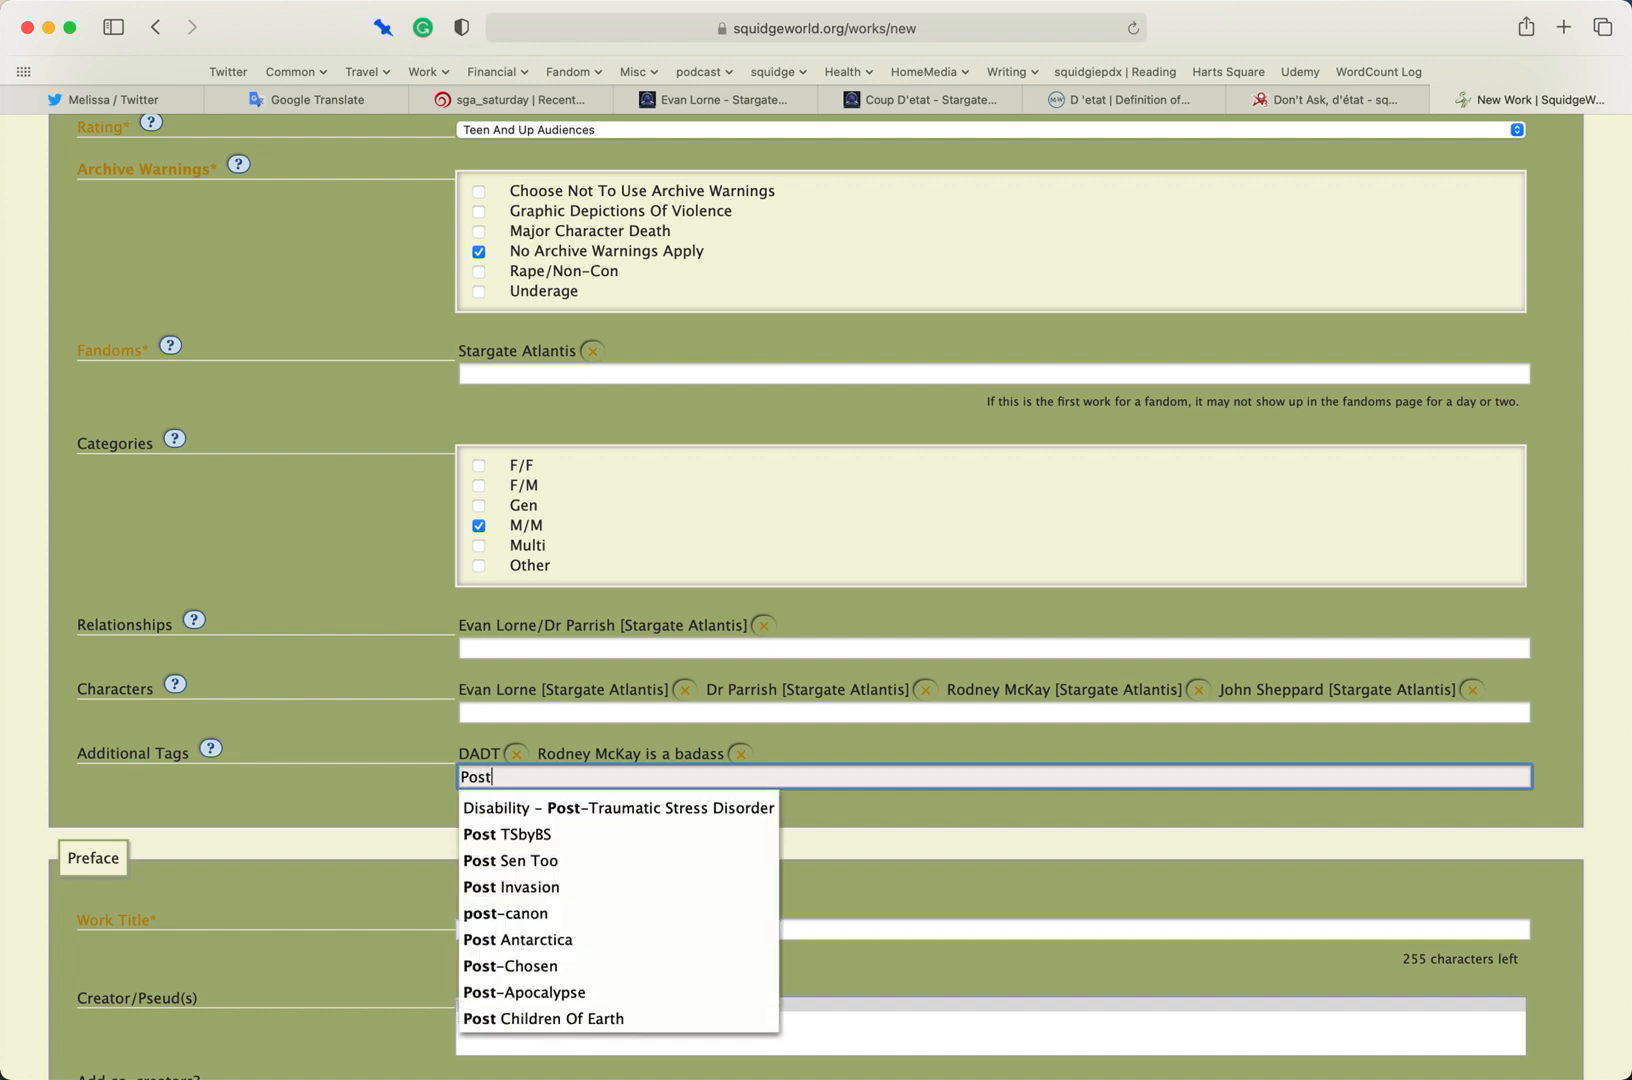
pyautogui.write('-epi')
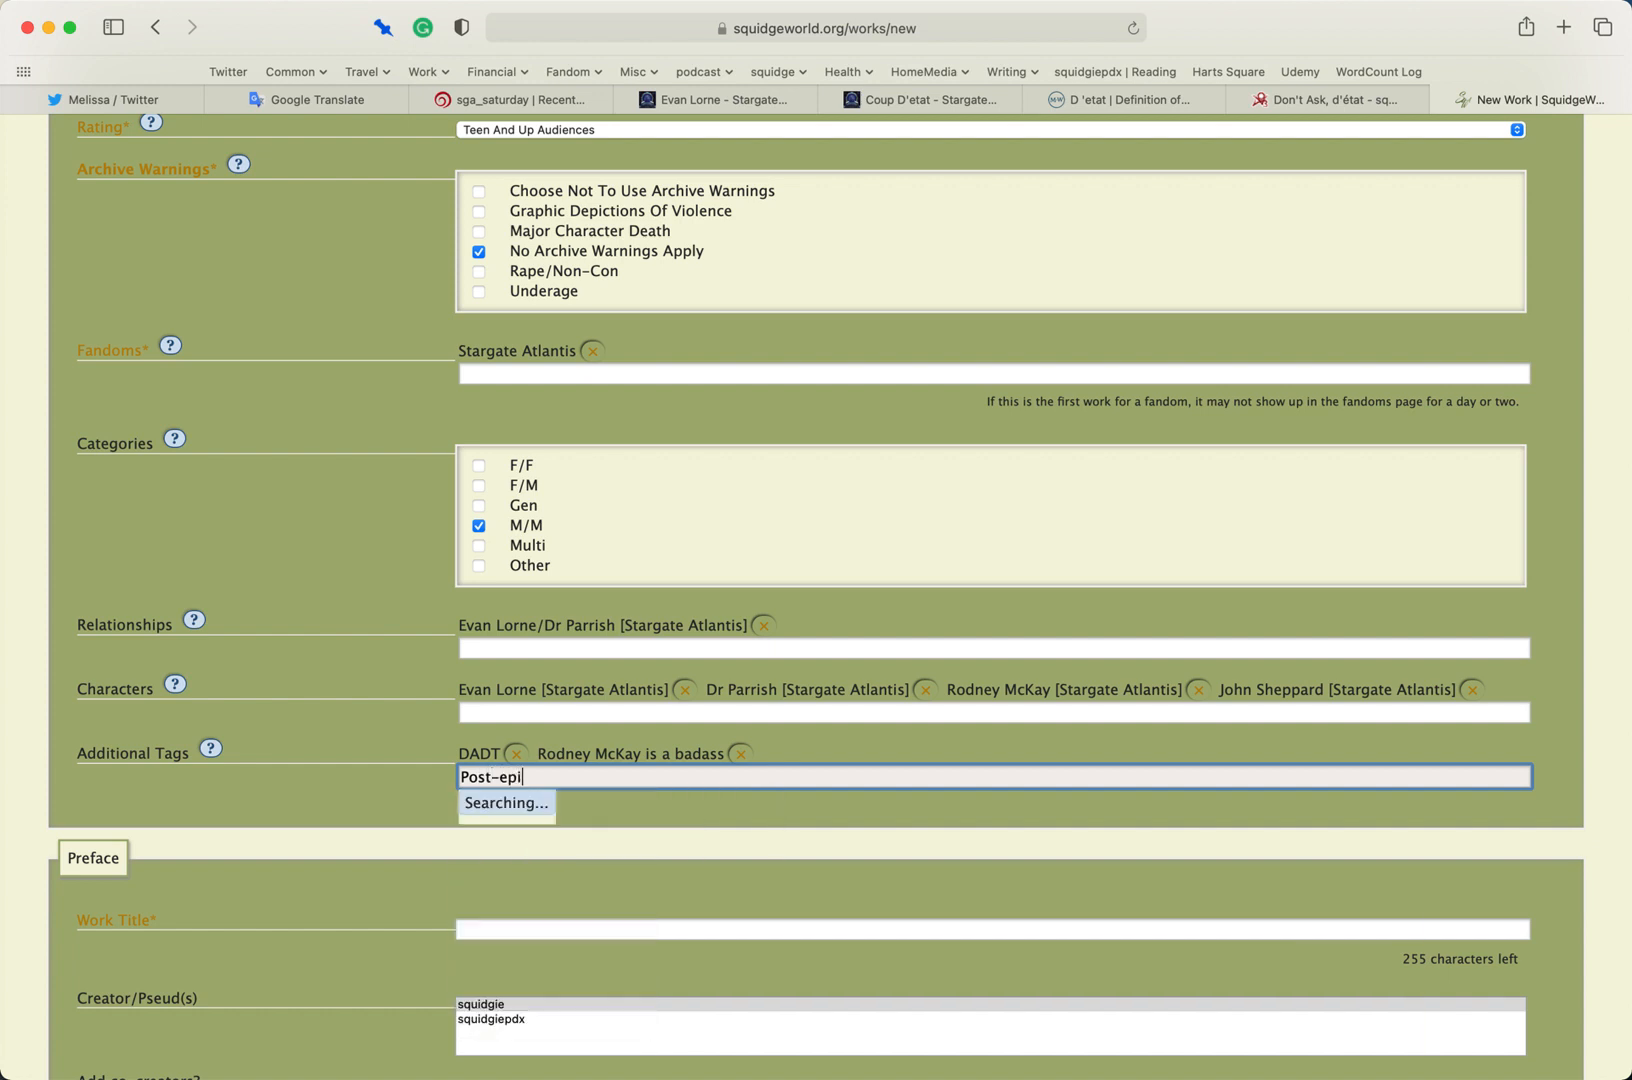
pyautogui.press('BackSpace')
pyautogui.press('BackSpace')
pyautogui.press('BackSpace')
pyautogui.press('BackSpace')
pyautogui.press('BackSpace')
pyautogui.press('BackSpace')
pyautogui.press('BackSpace')
pyautogui.press('BackSpace')
# Add "episode related" to the additional tags
pyautogui.write('esp')
pyautogui.press('BackSpace')
pyautogui.press('BackSpace')
pyautogui.write('pisode related')
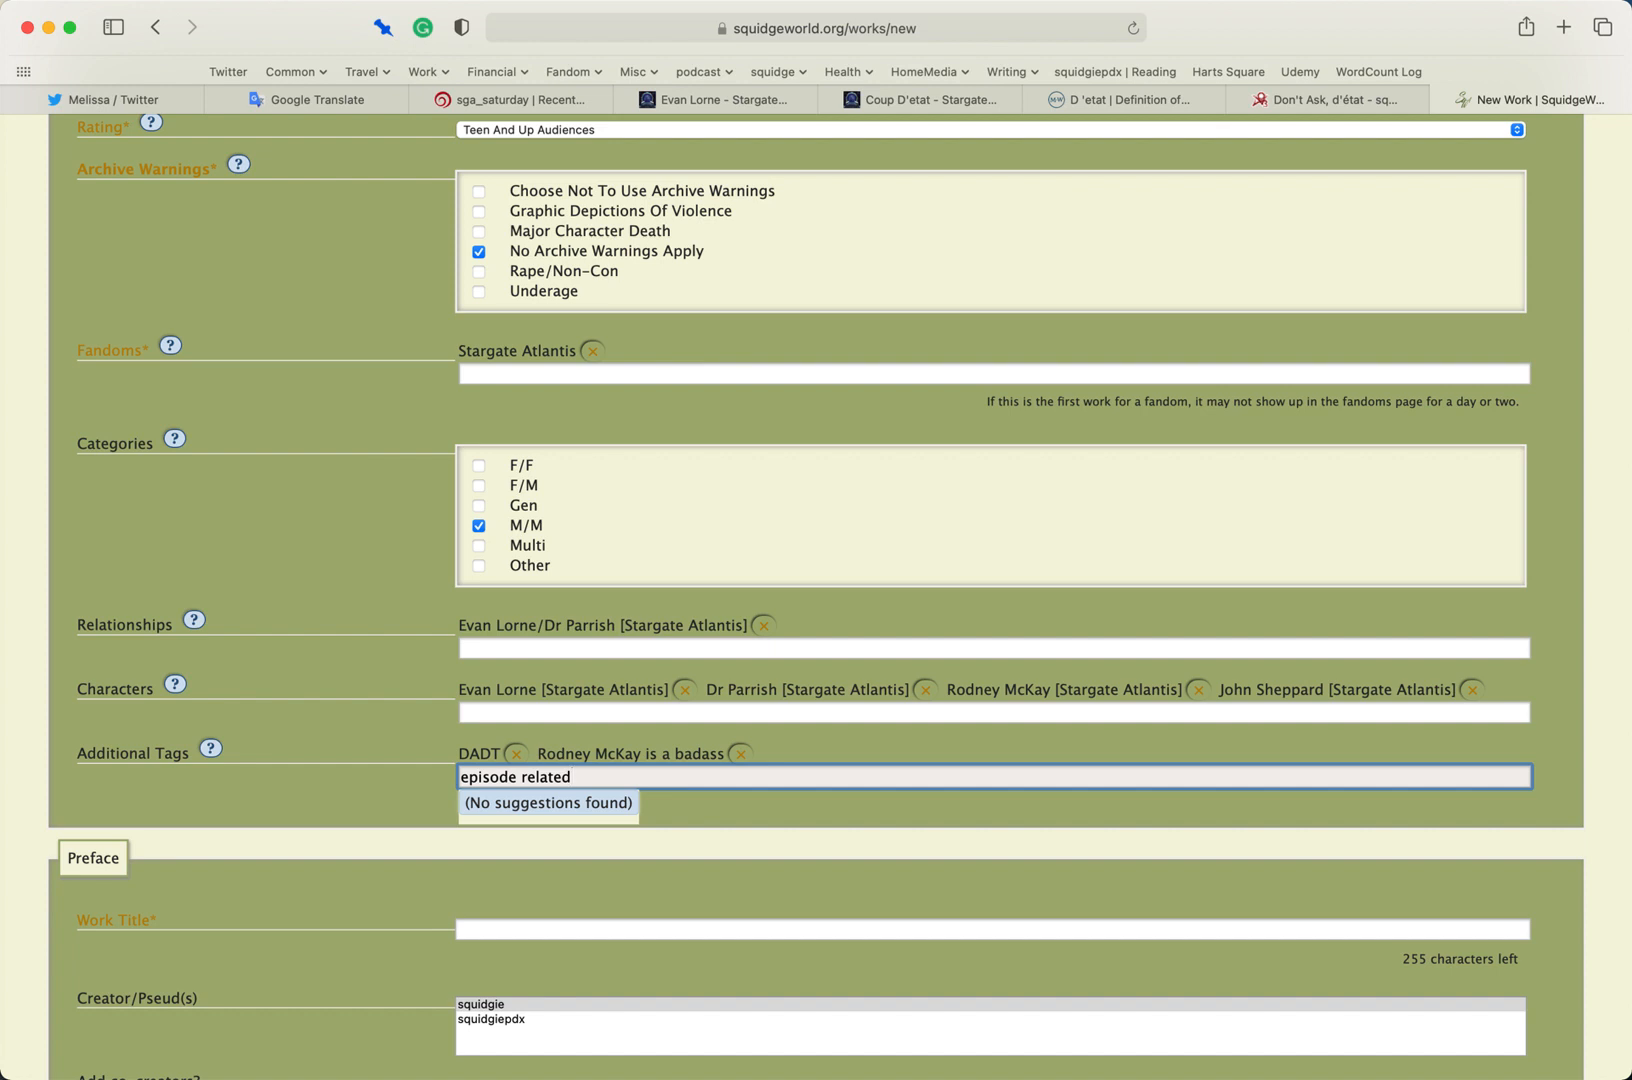
pyautogui.press('Return')
# Add "Post Episode S02E17 Coup D'etat" and the suggested Romance tag to the additional tags
pyautogui.write('Post Episode S02E17')
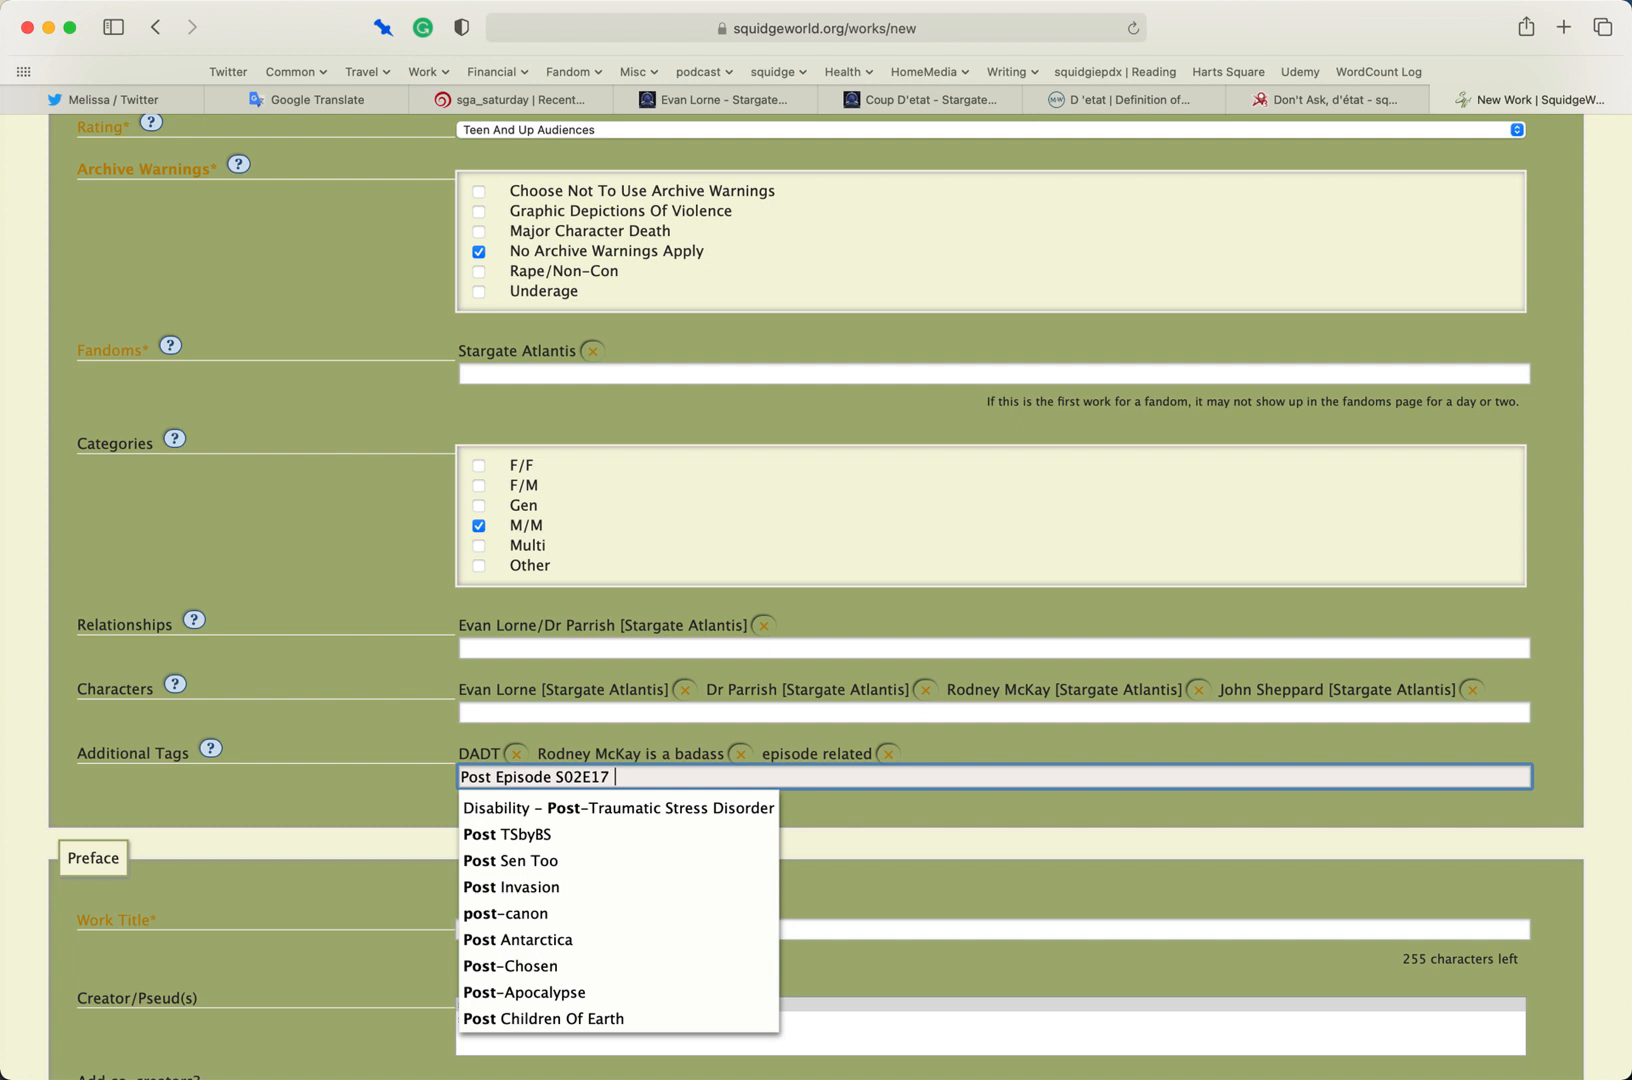
pyautogui.write(" Coup D'Etat")
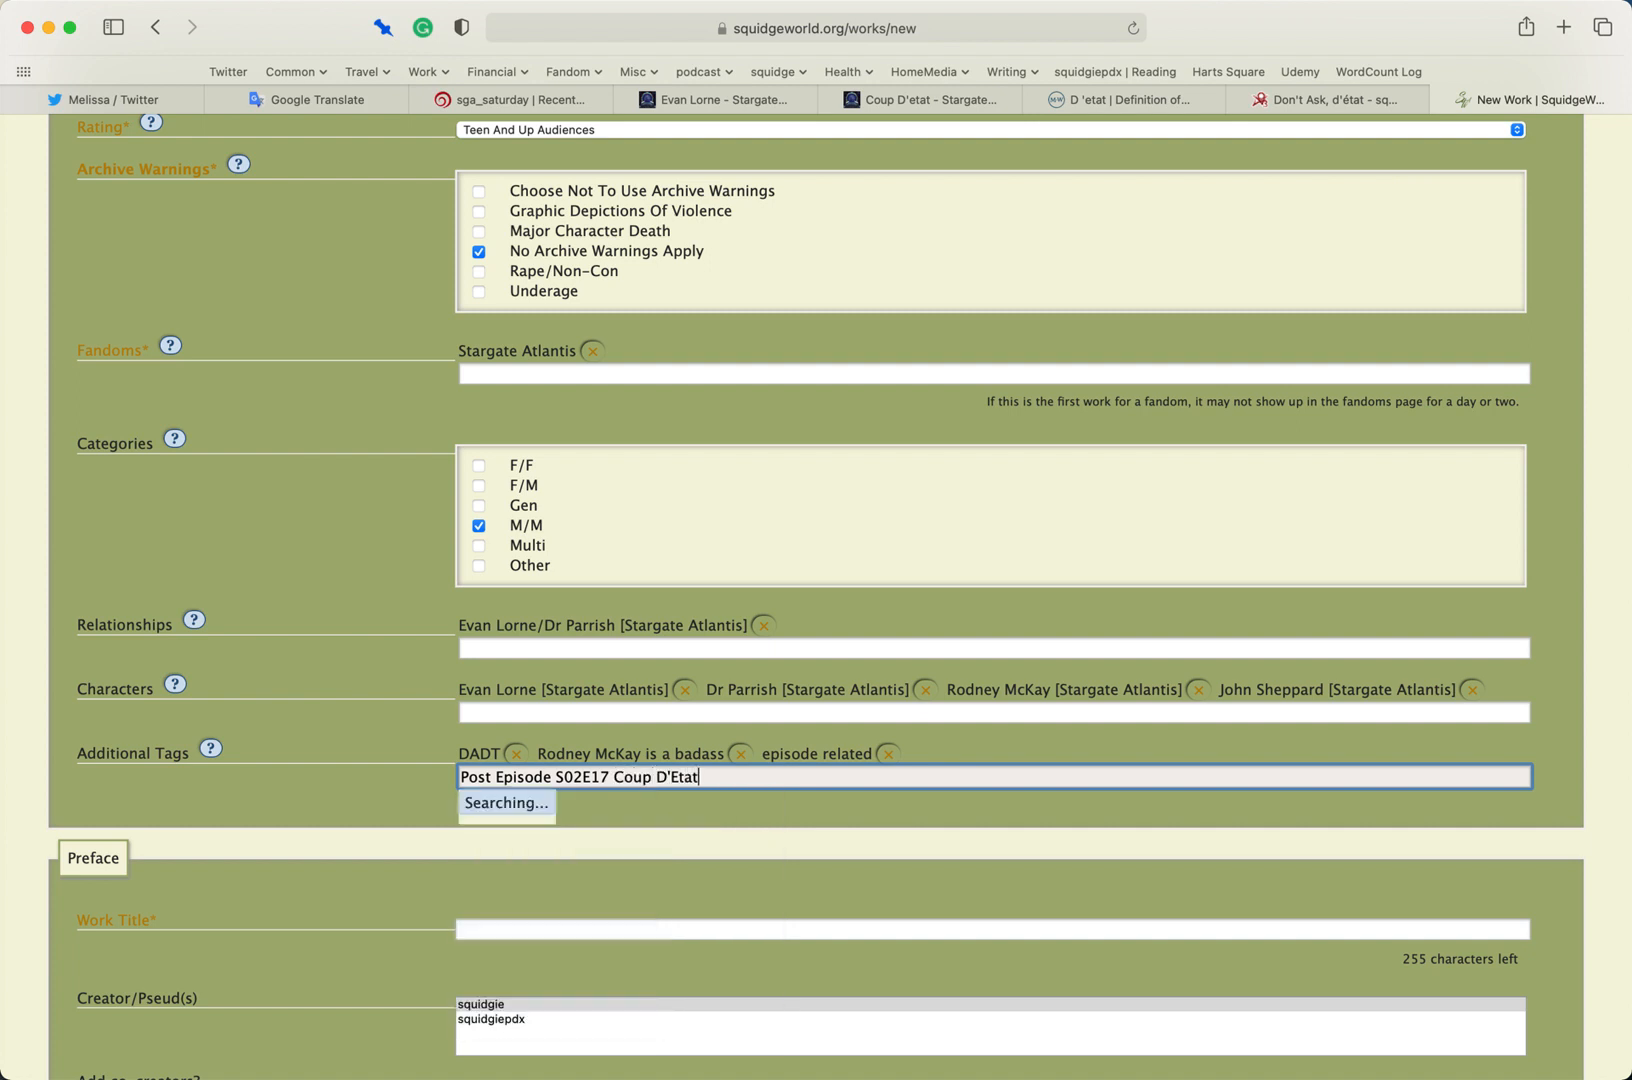
pyautogui.press('BackSpace')
pyautogui.press('BackSpace')
pyautogui.press('BackSpace')
pyautogui.press('BackSpace')
pyautogui.write('etat')
pyautogui.press('Return')
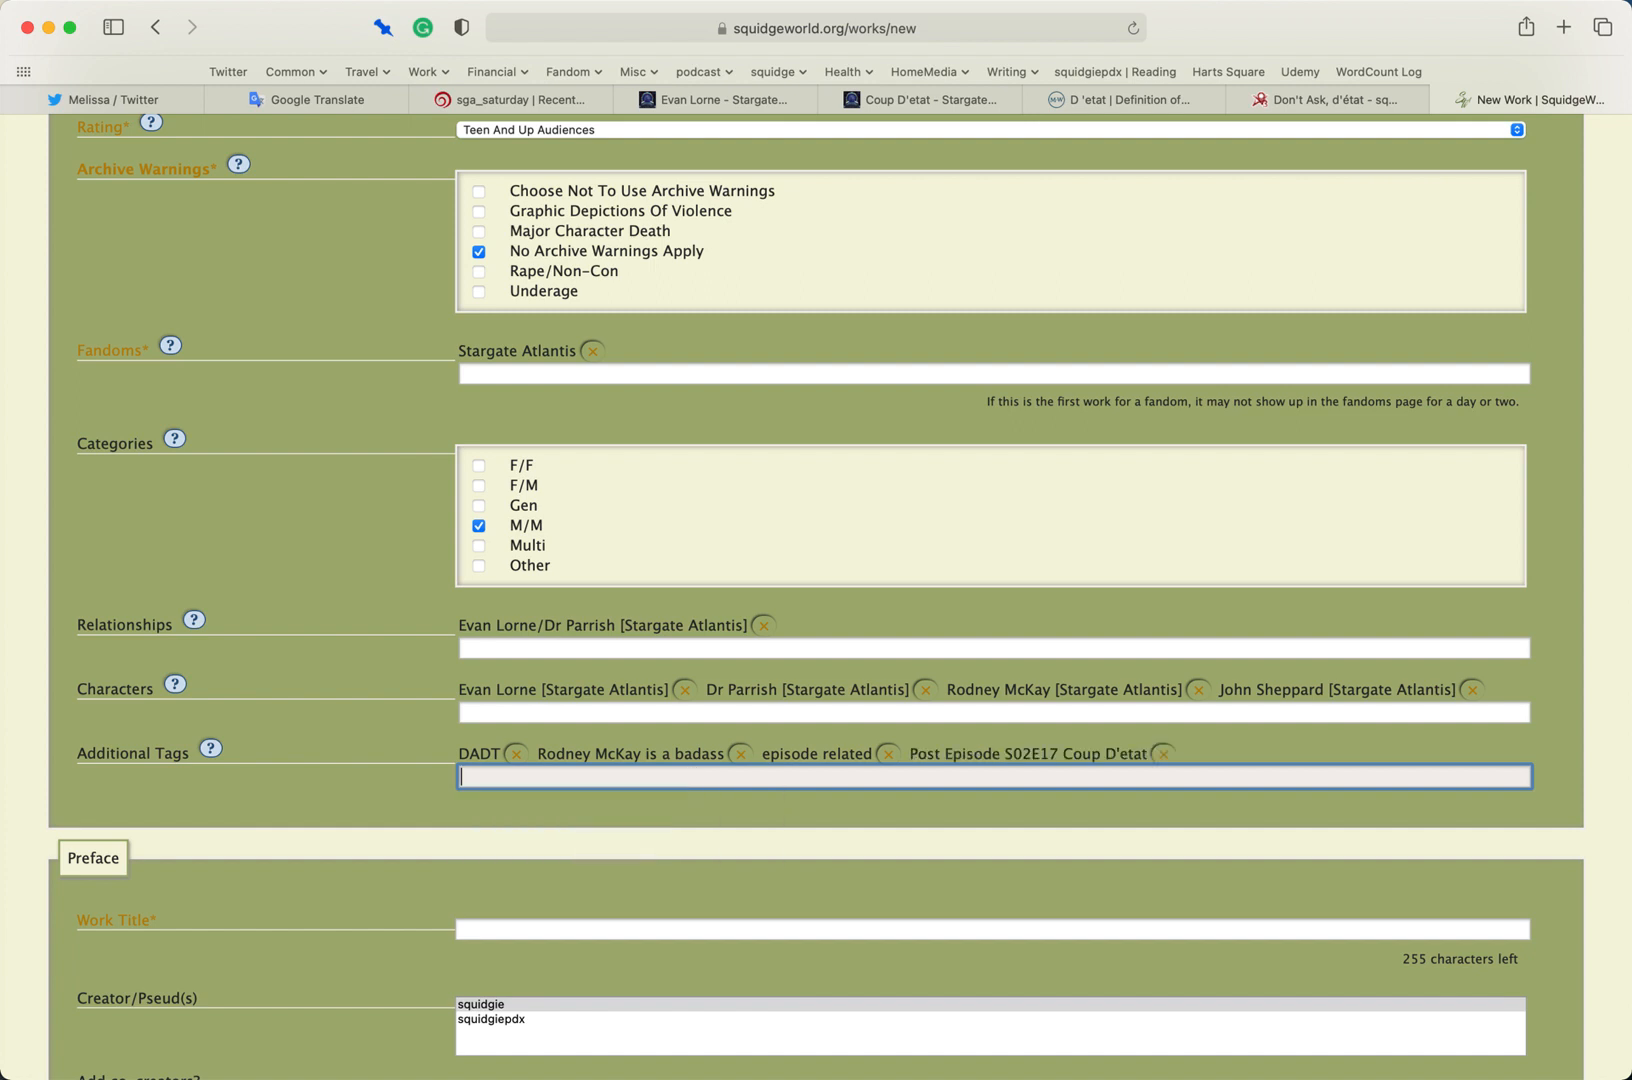
pyautogui.write('Romance')
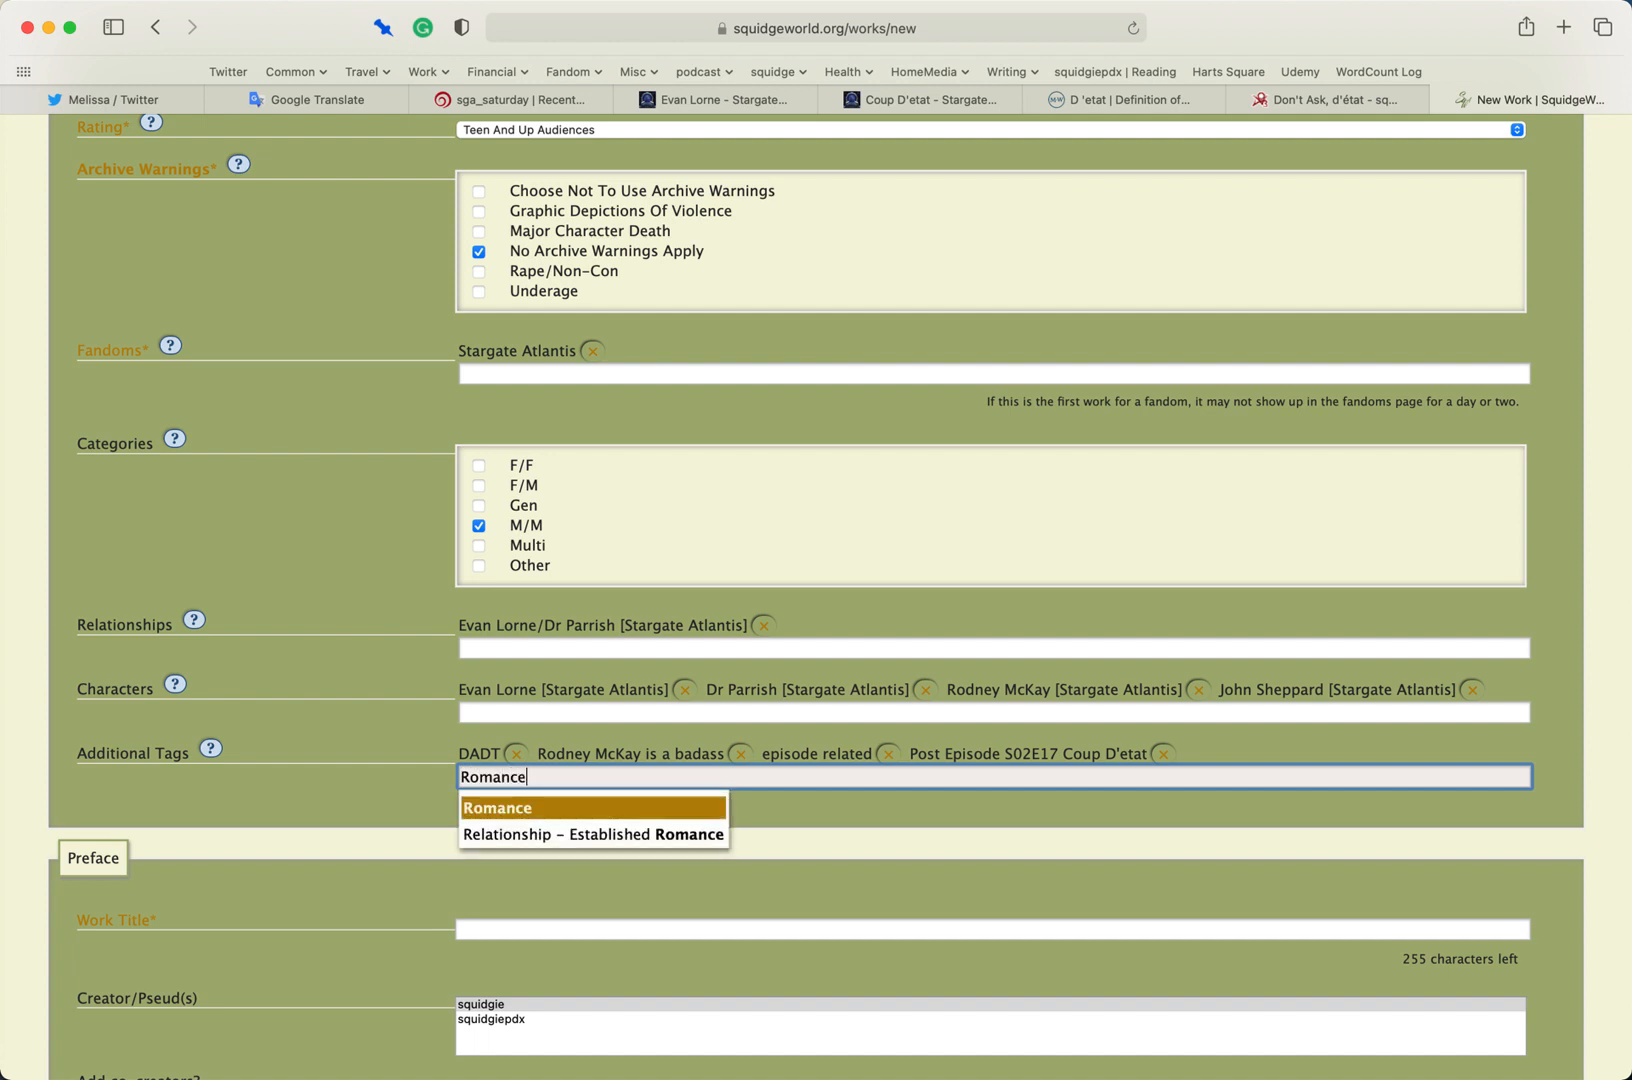
pyautogui.press('Return')
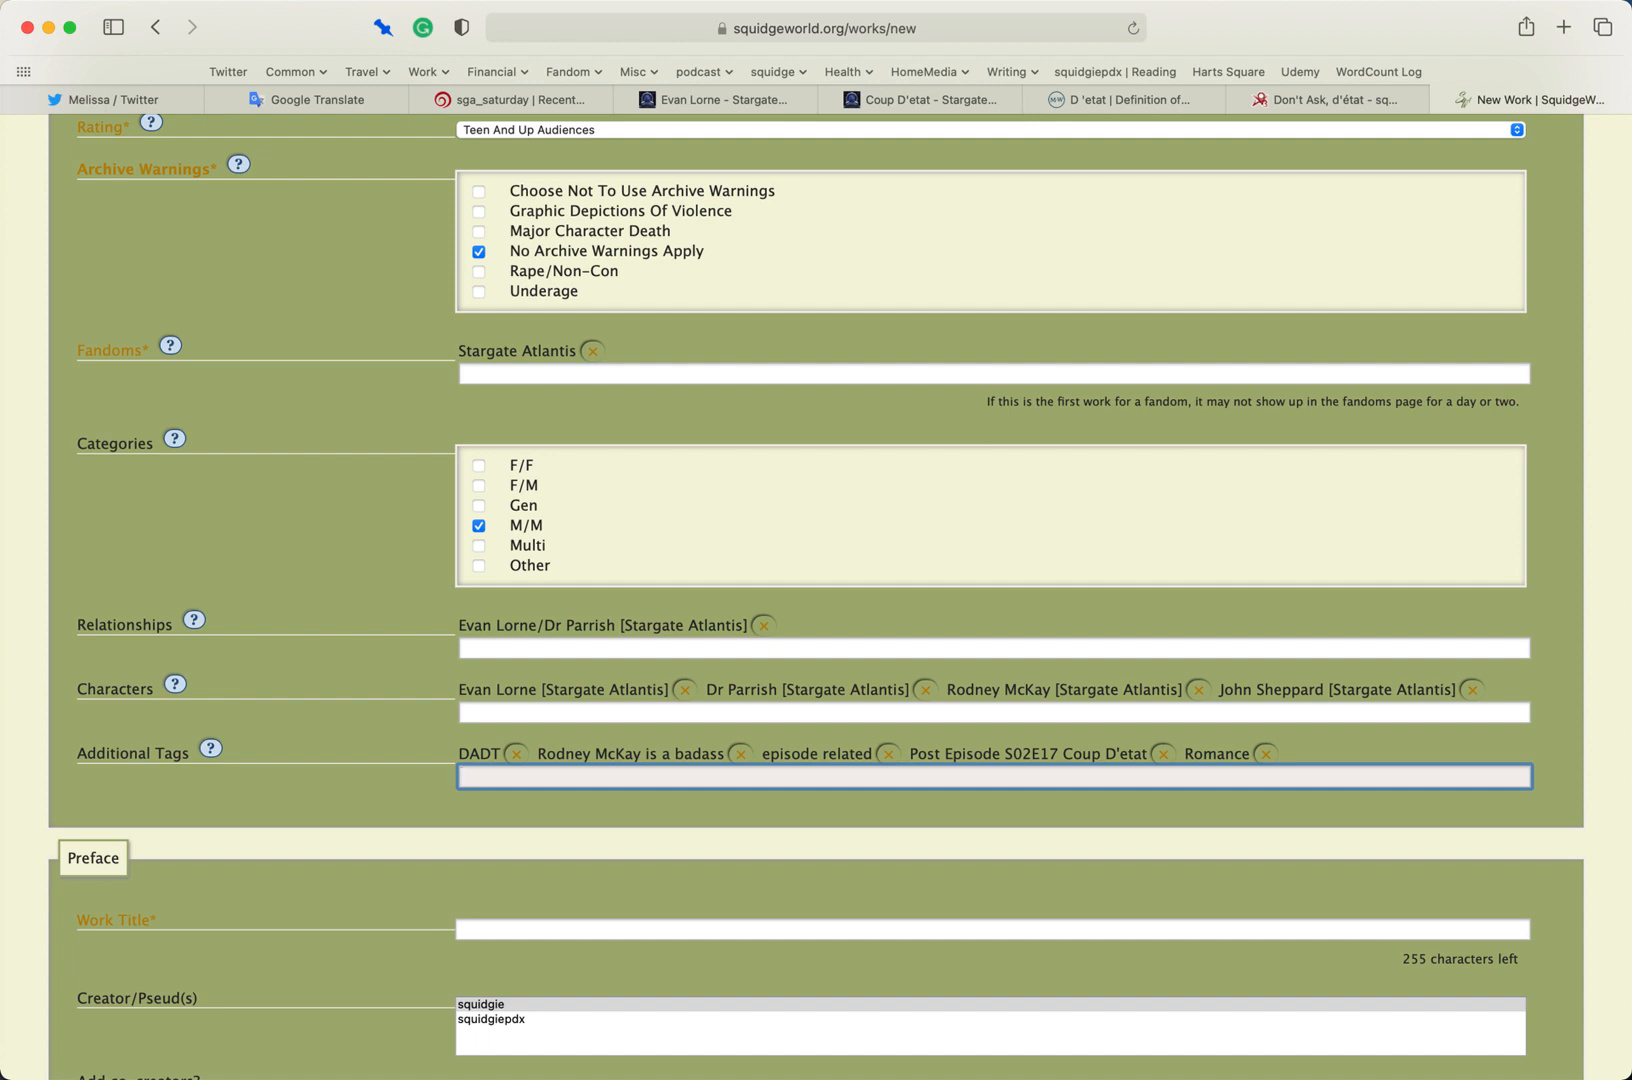
# Enter "Don't Ask, d' état" as the work title in the preface
pyautogui.scroll(-5, 825, 766)
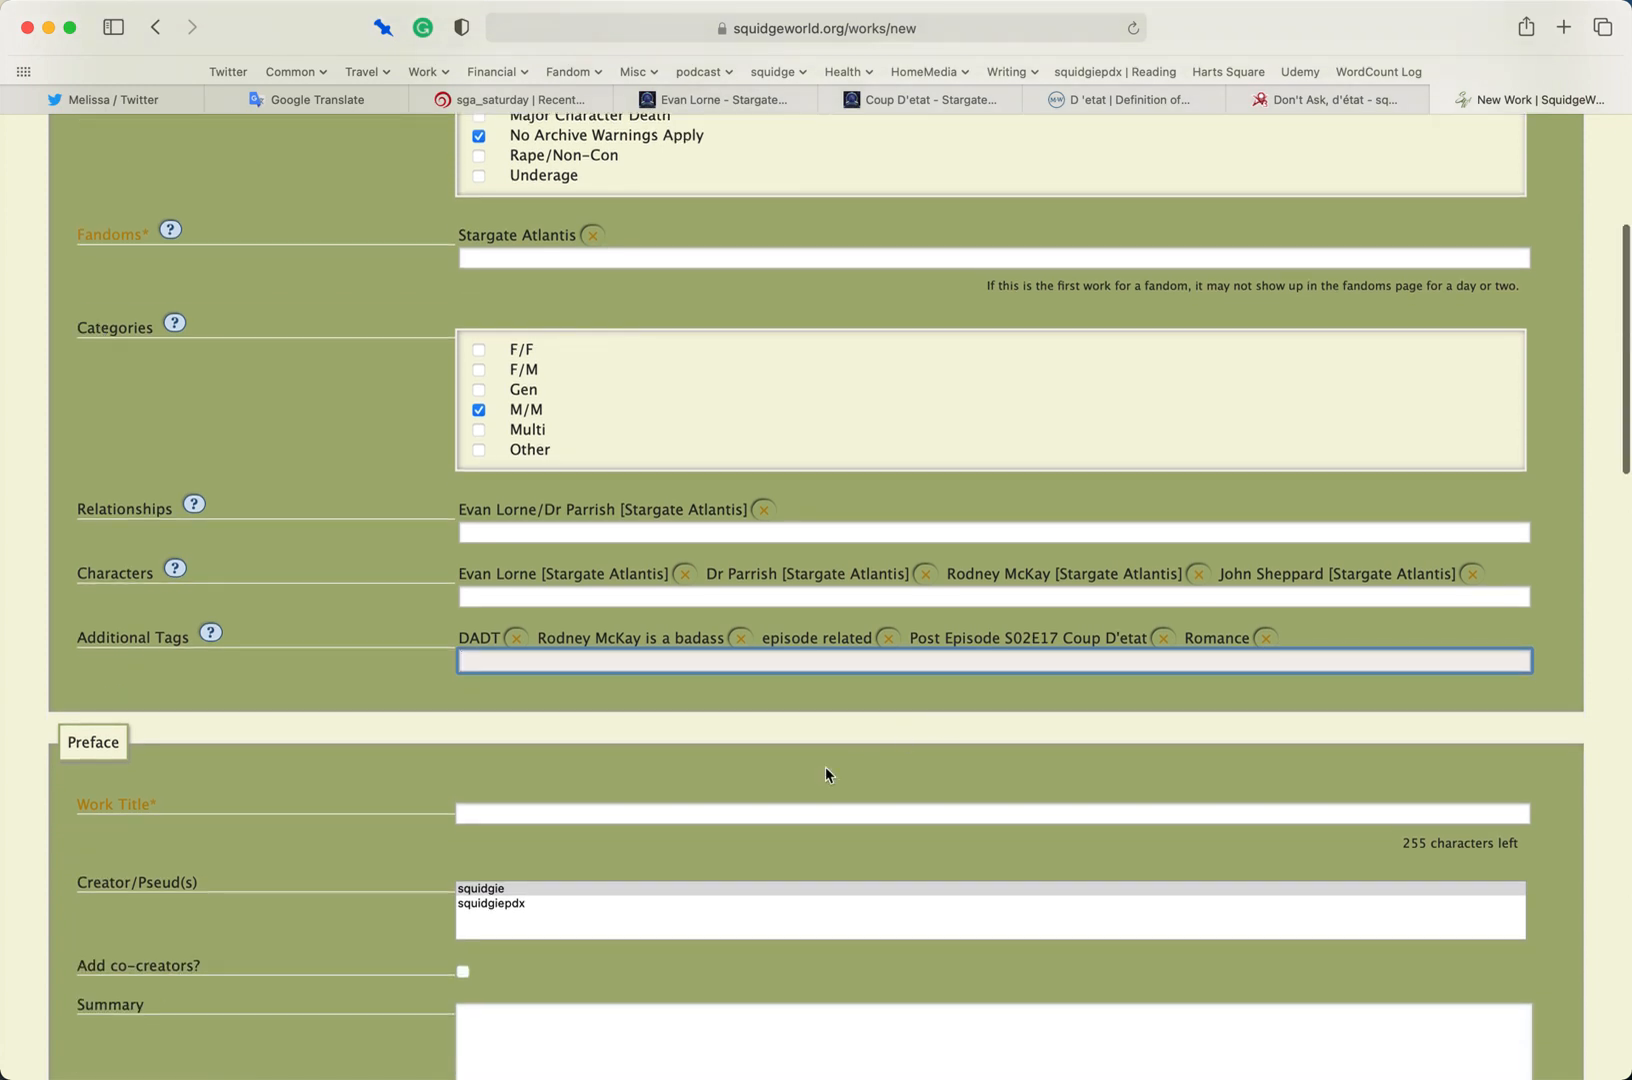
pyautogui.click(620, 650)
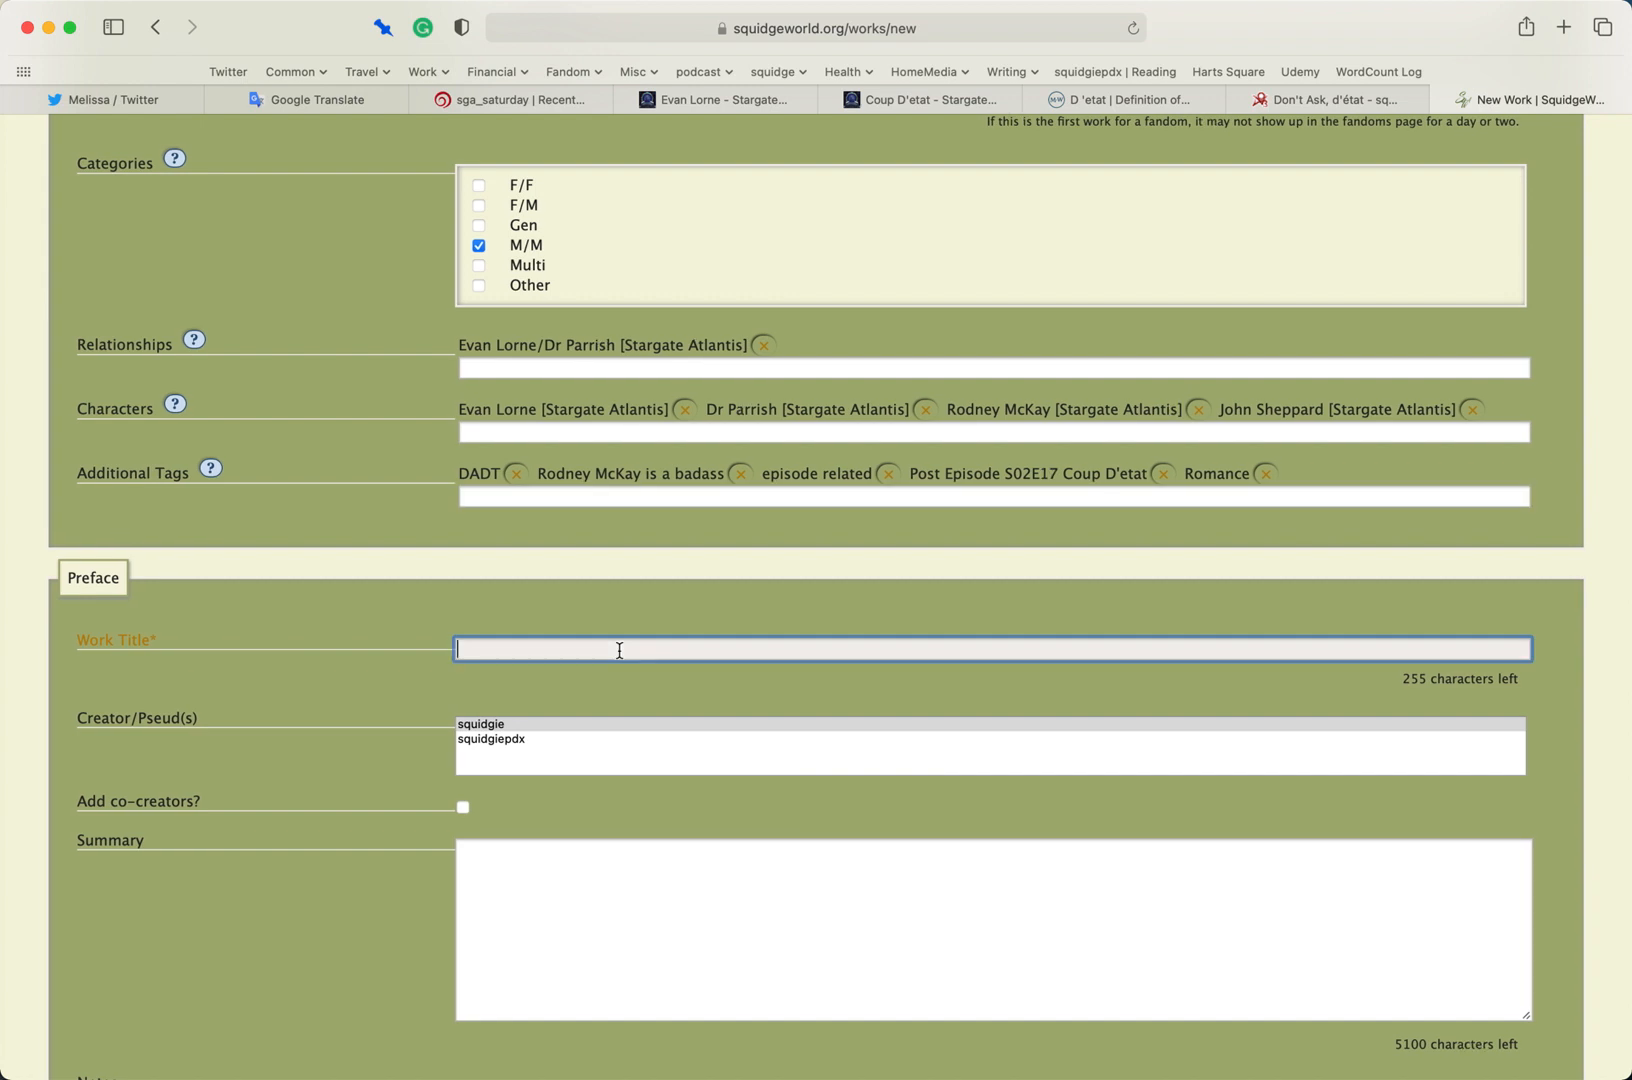
pyautogui.write("Don't Ask ")
pyautogui.write(' d')
pyautogui.write('état')
pyautogui.press('Tab')
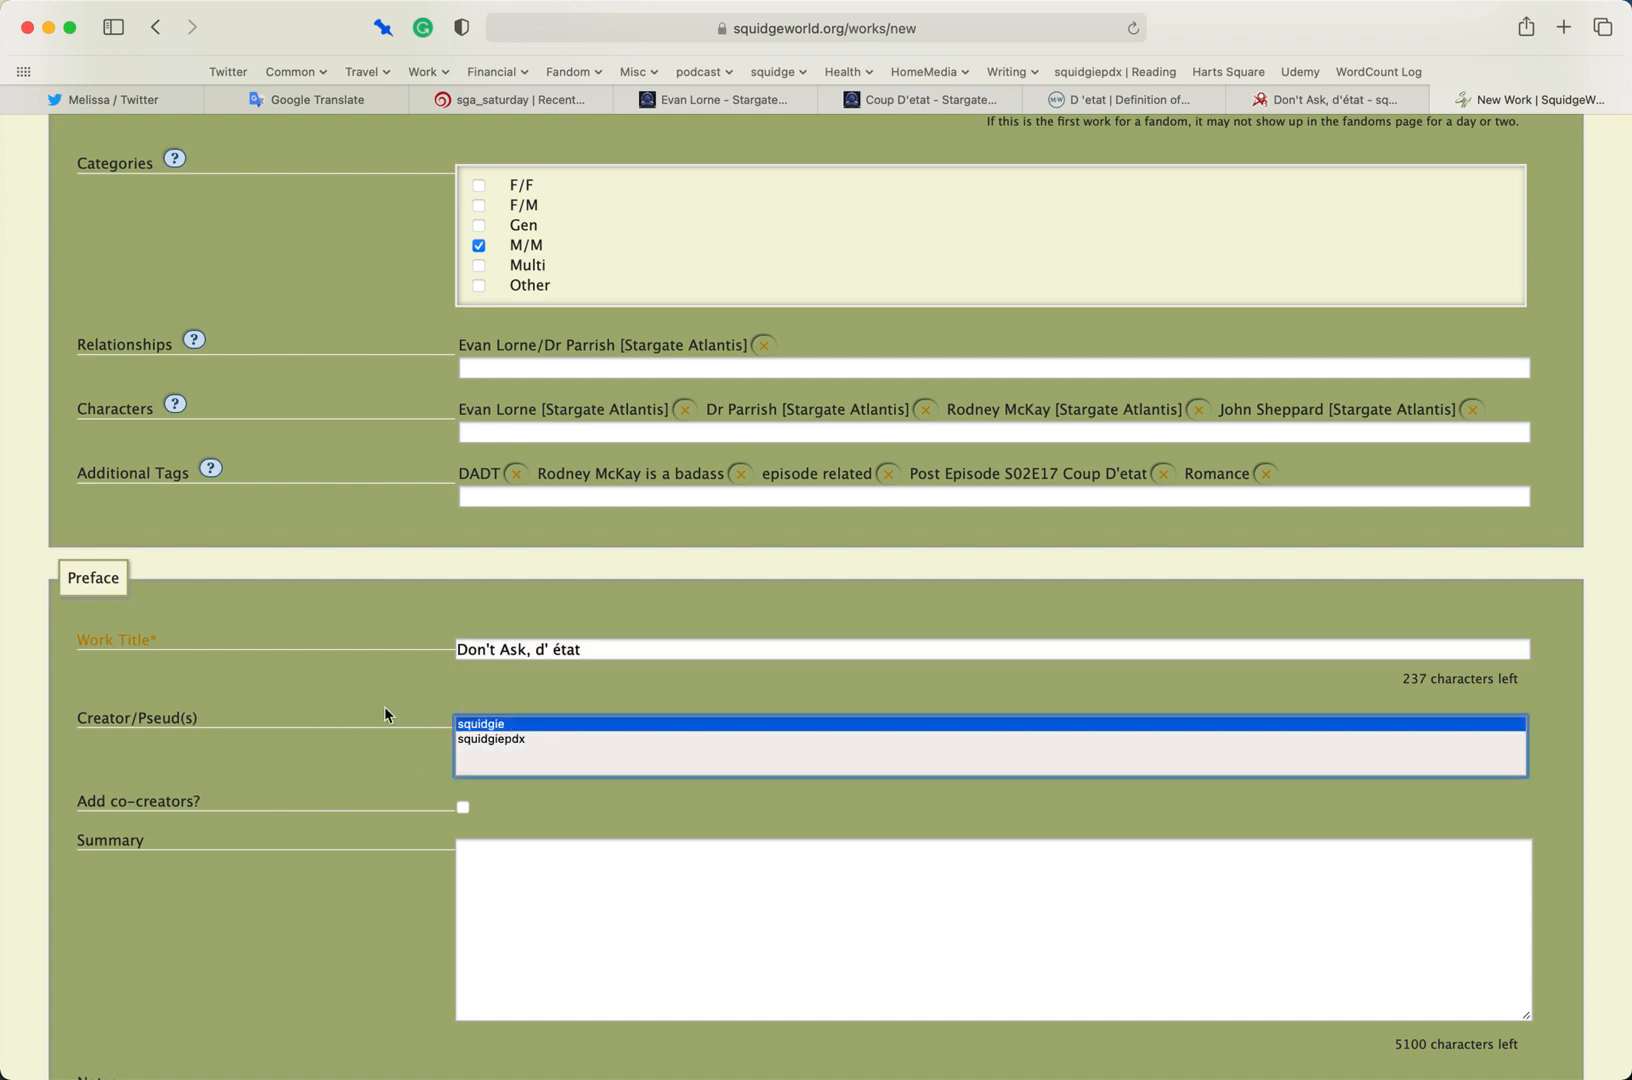
pyautogui.click(464, 808)
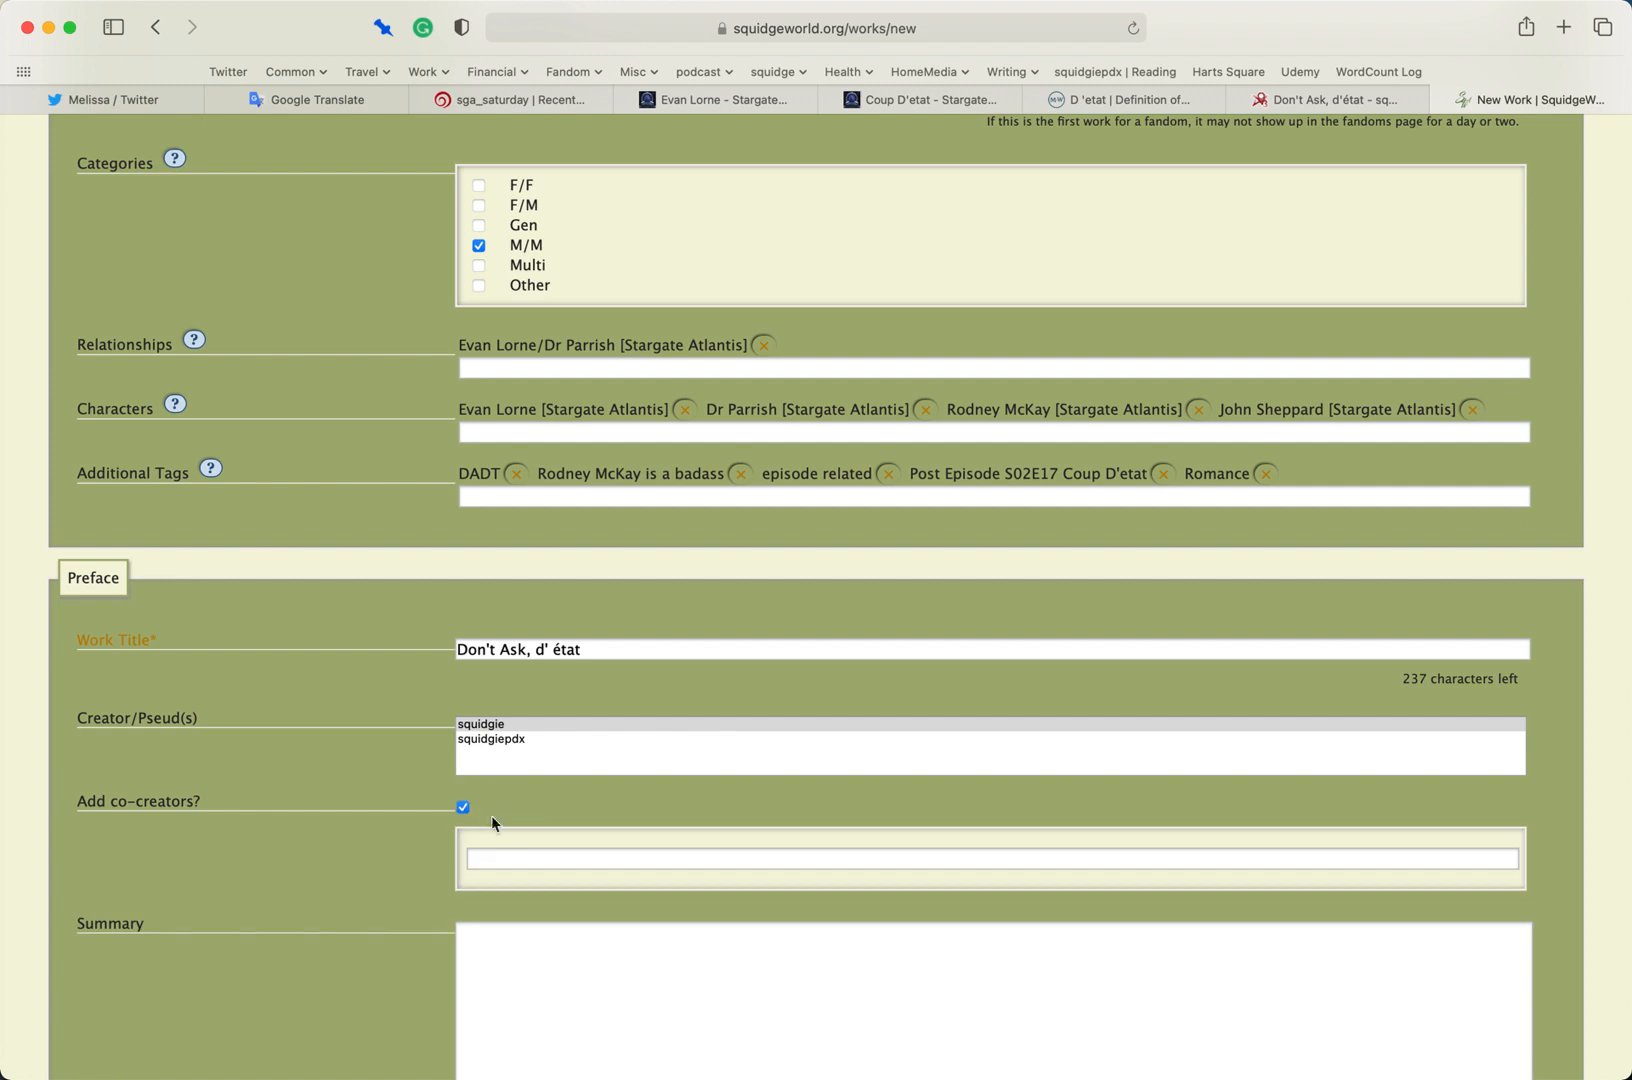
pyautogui.click(572, 852)
pyautogui.write('pej')
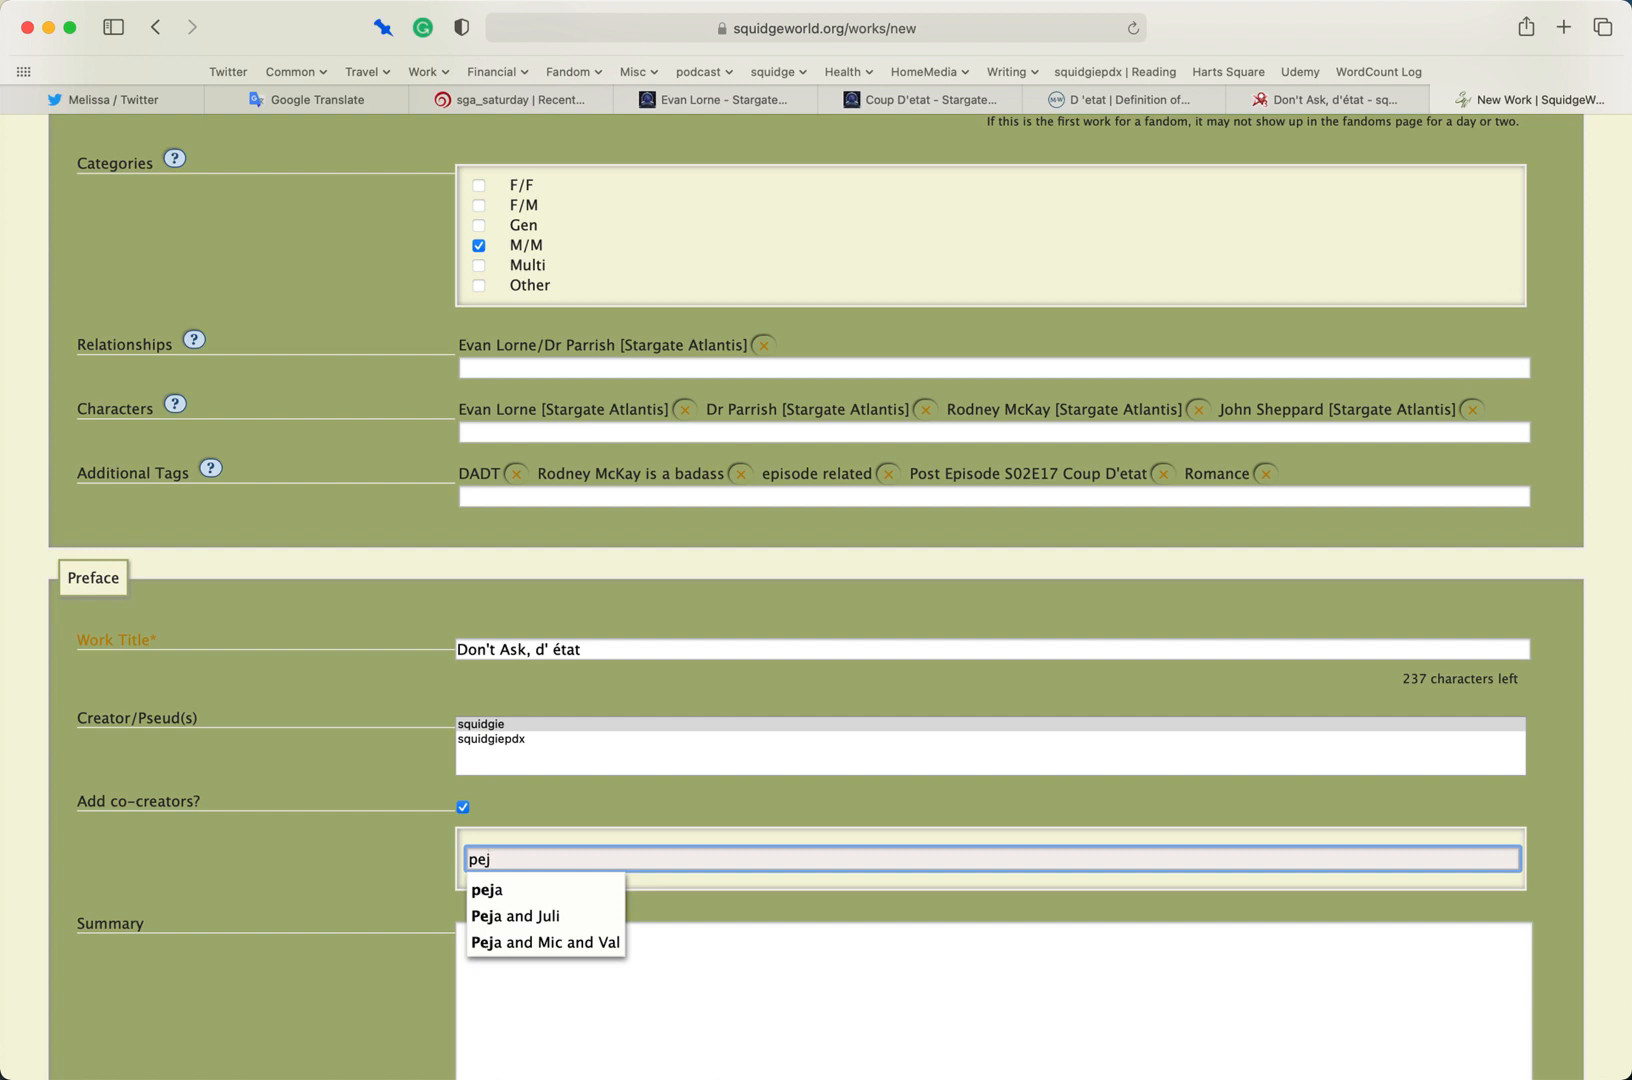
pyautogui.press('BackSpace')
pyautogui.press('BackSpace')
pyautogui.press('BackSpace')
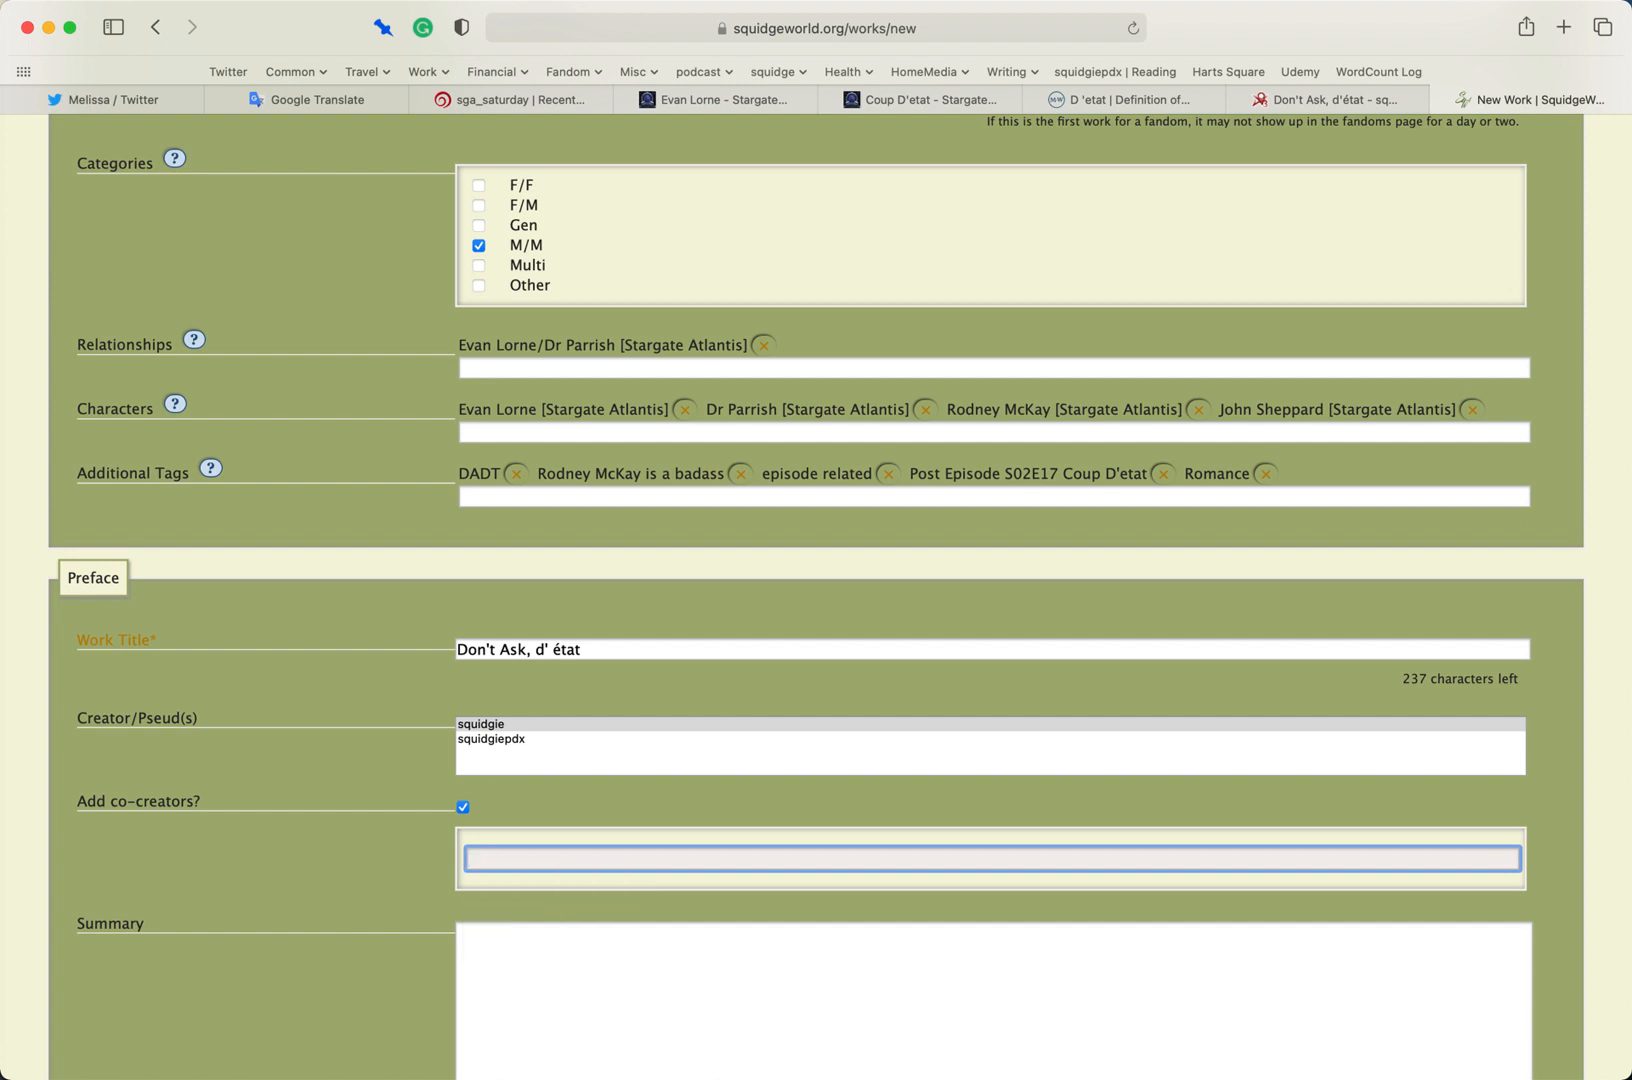
pyautogui.scroll(-1, 507, 806)
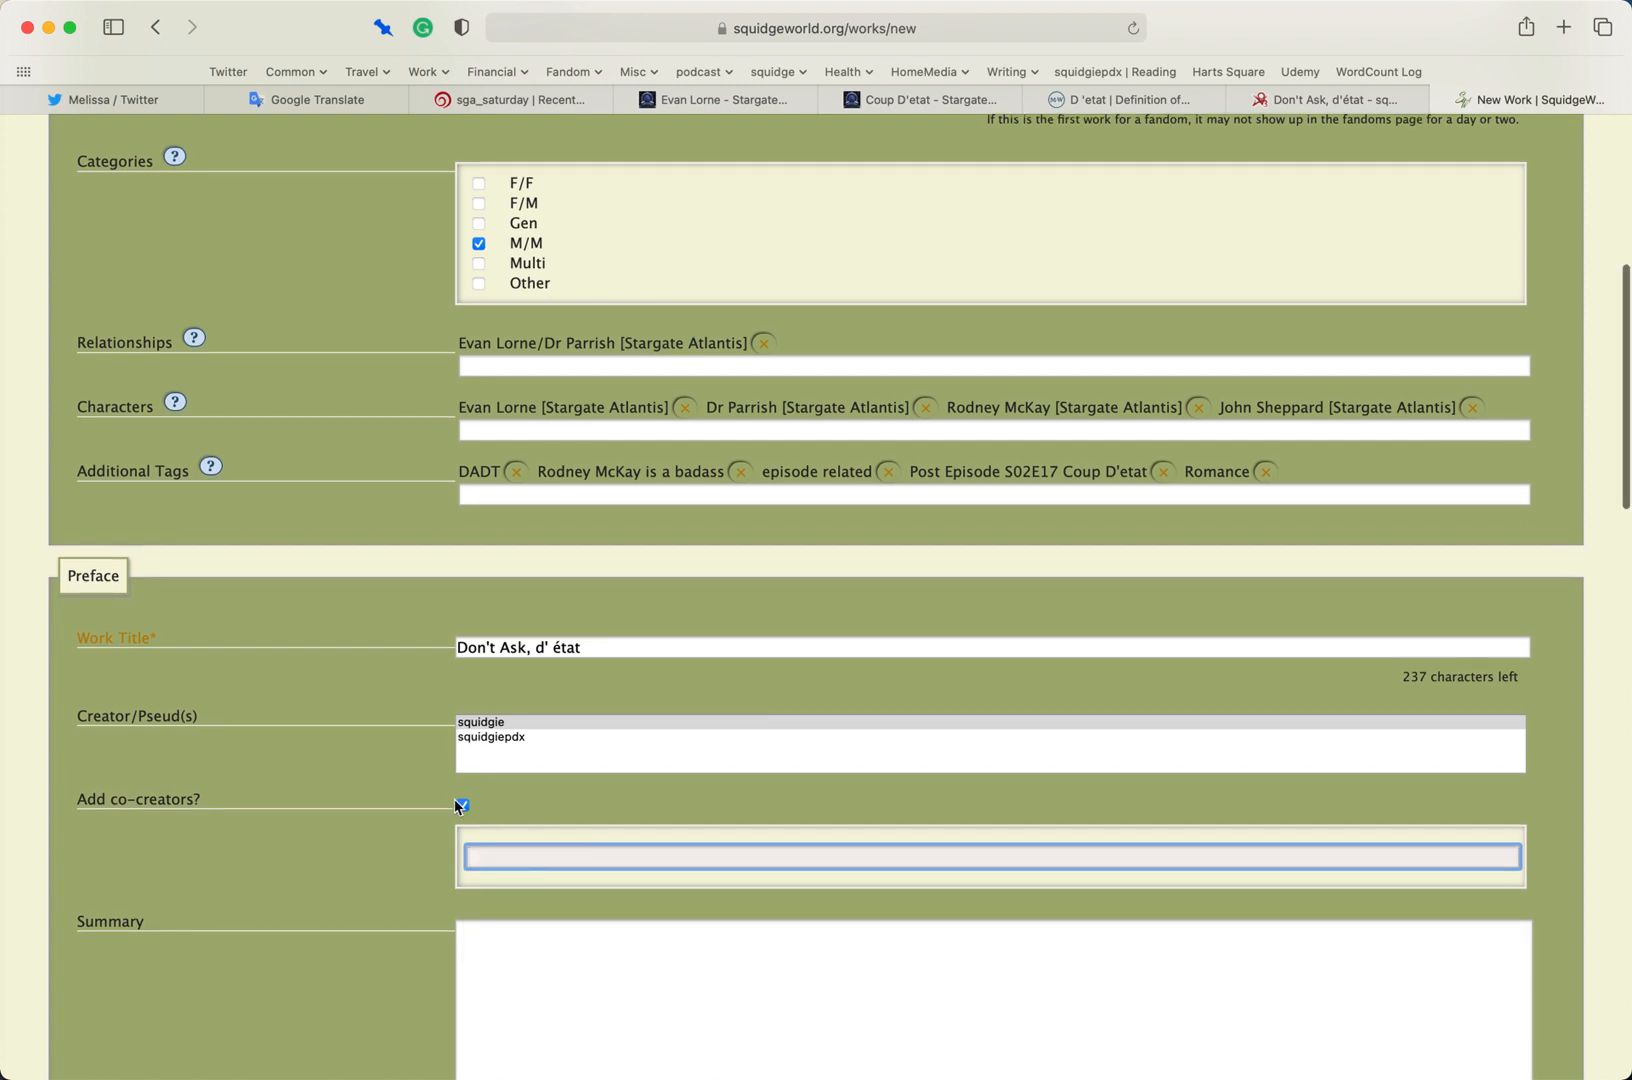
pyautogui.click(461, 806)
# Copy the summary text from the story's Archive of Our Own page into the new work's summary
pyautogui.scroll(-4, 260, 829)
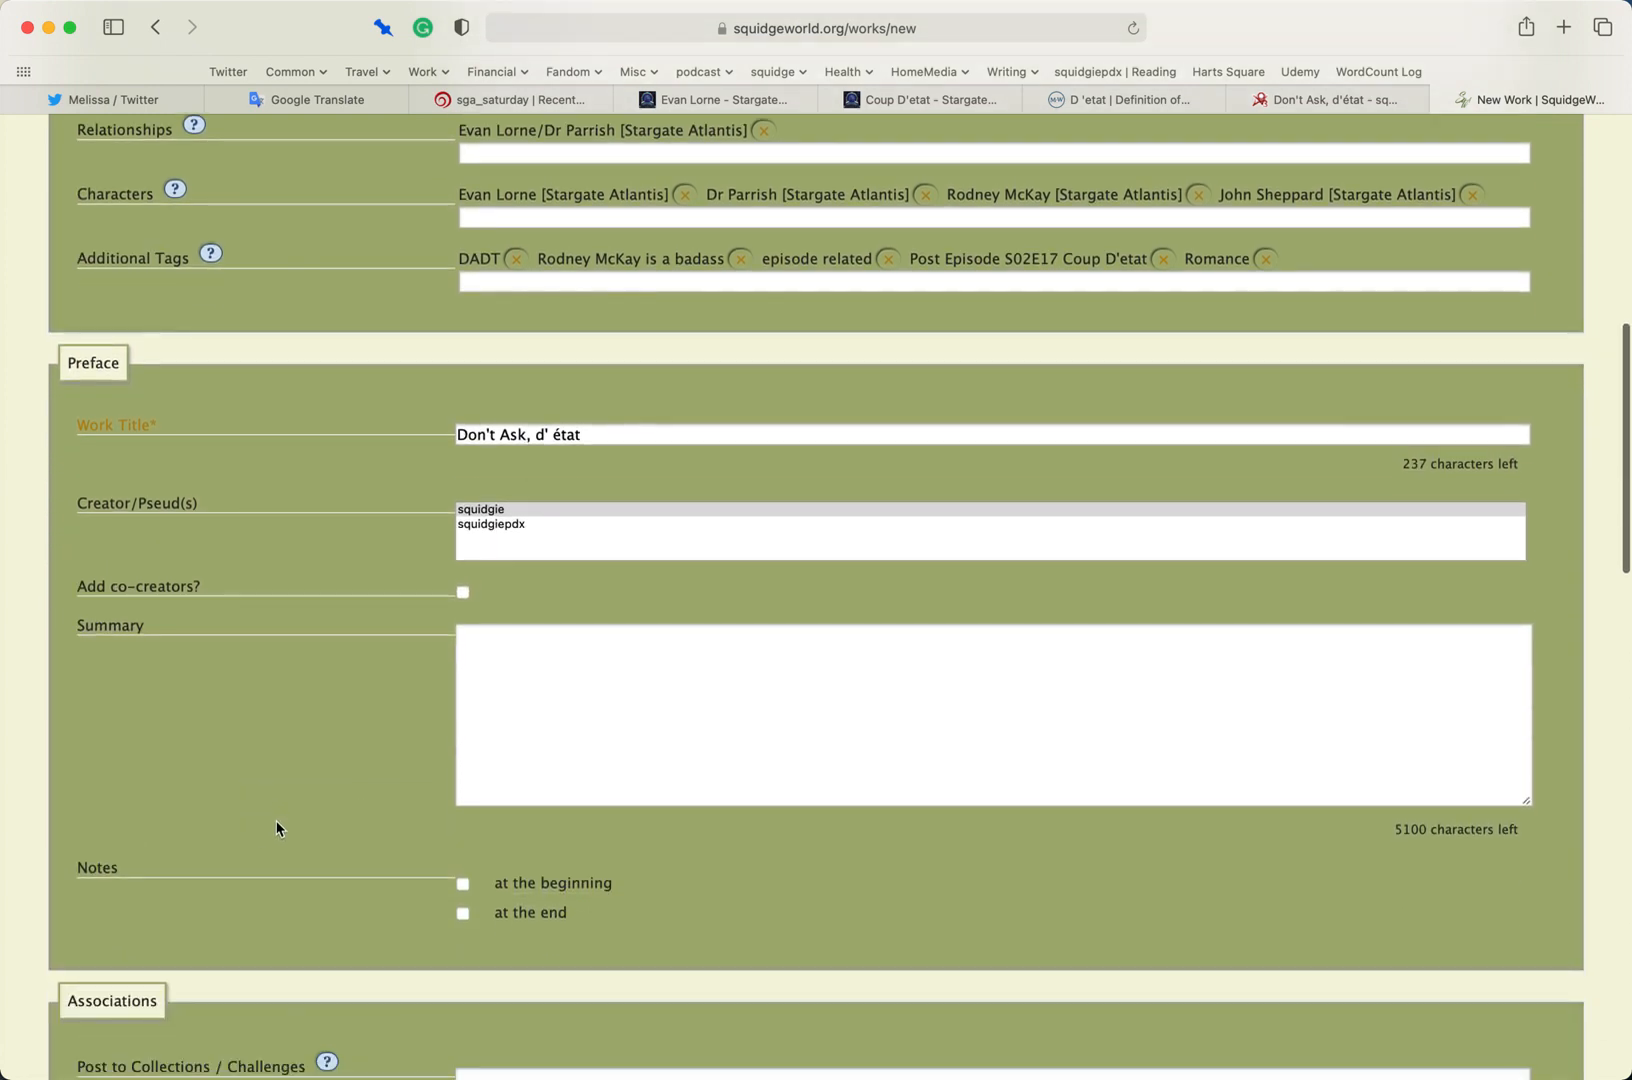
pyautogui.click(826, 743)
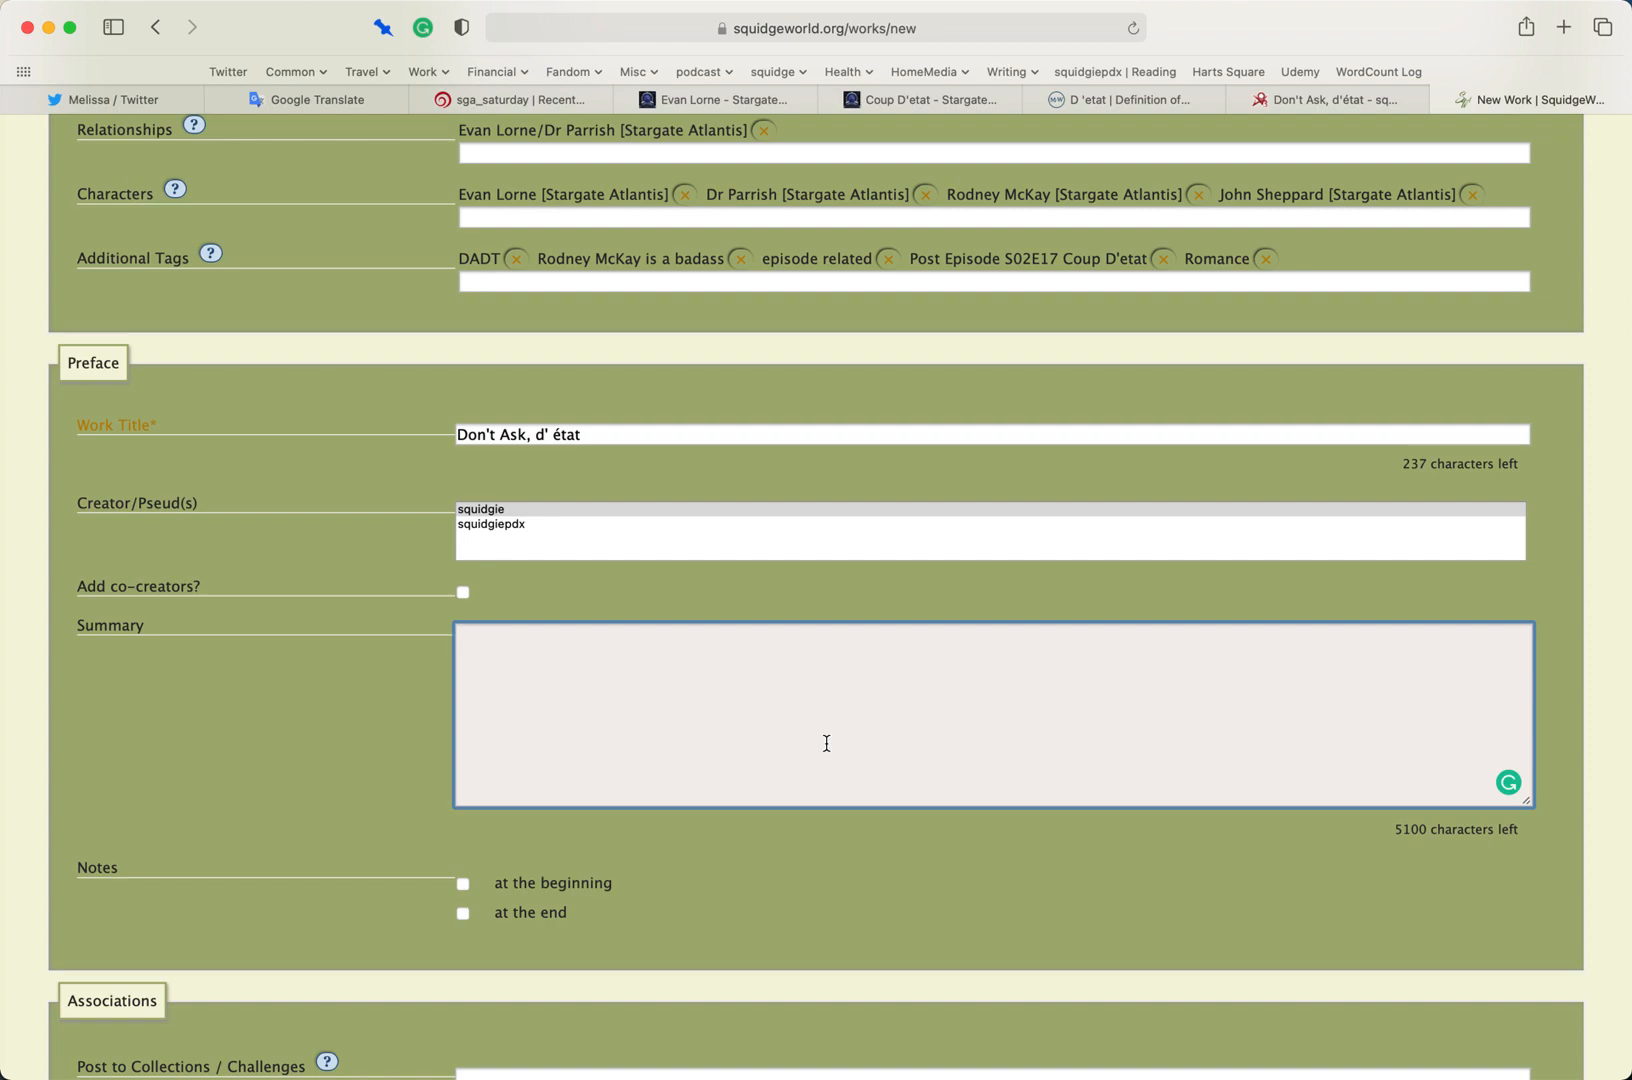
pyautogui.click(1345, 97)
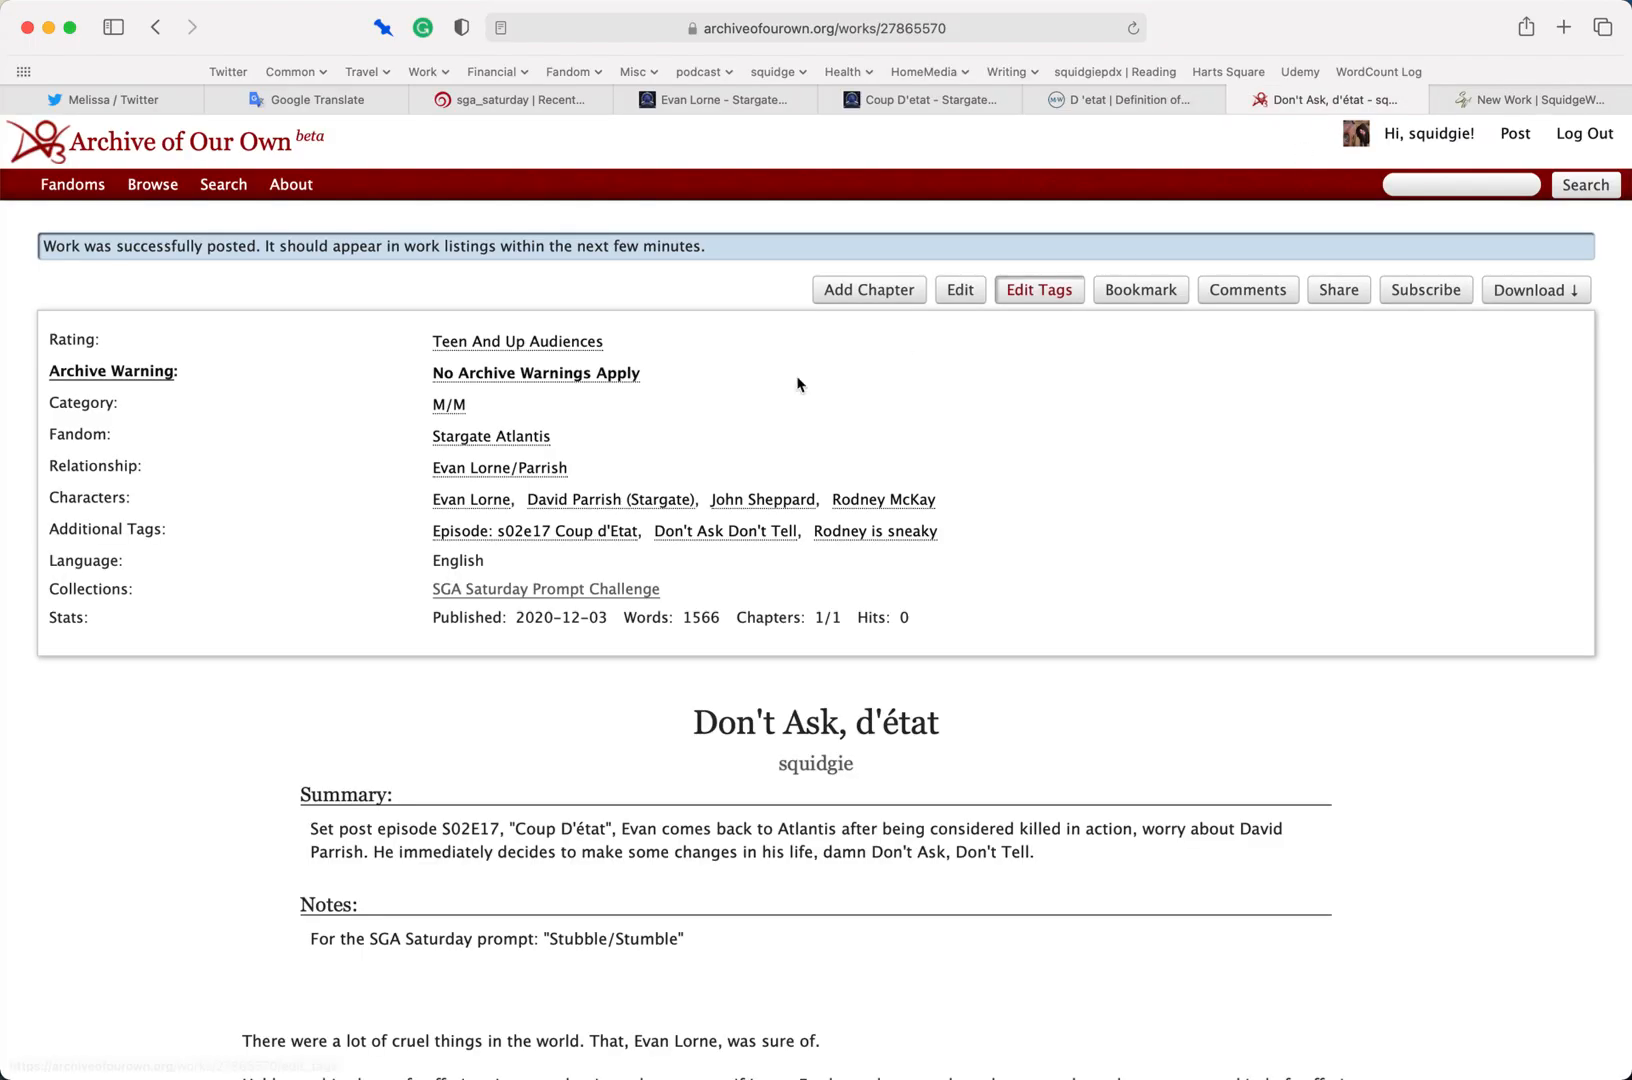
pyautogui.moveTo(308, 829); pyautogui.dragTo(1035, 847)
pyautogui.press('super+c')
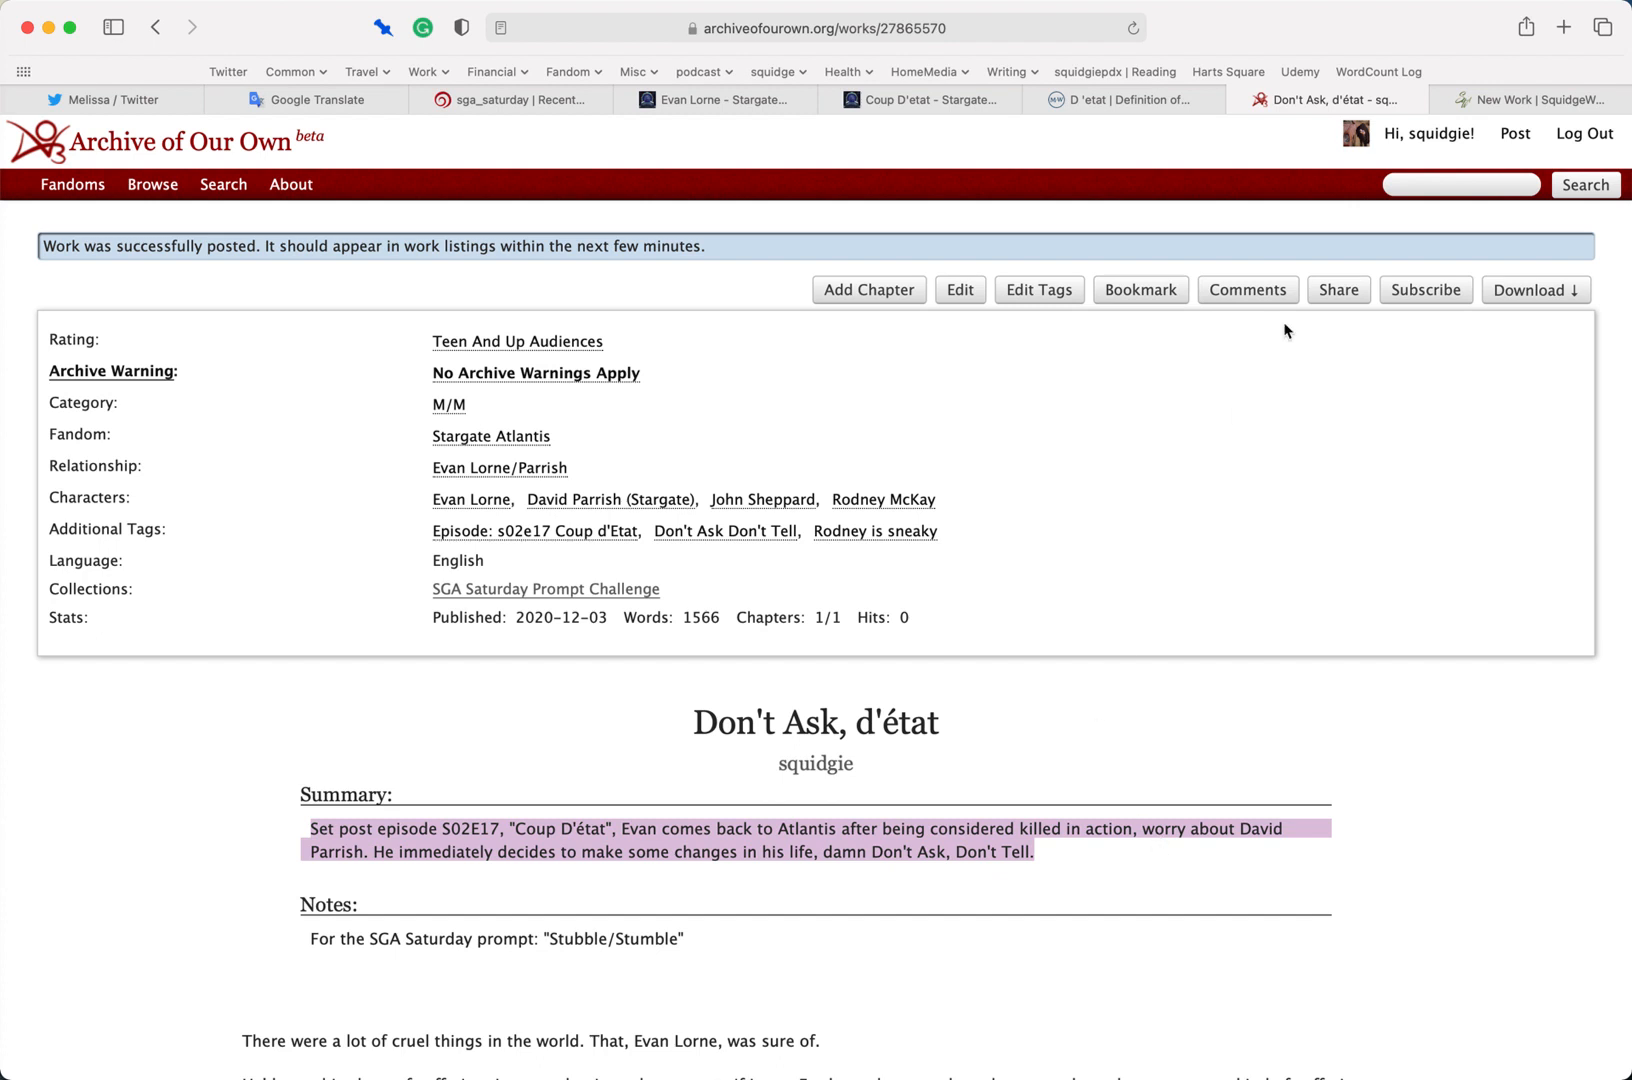
pyautogui.click(1513, 95)
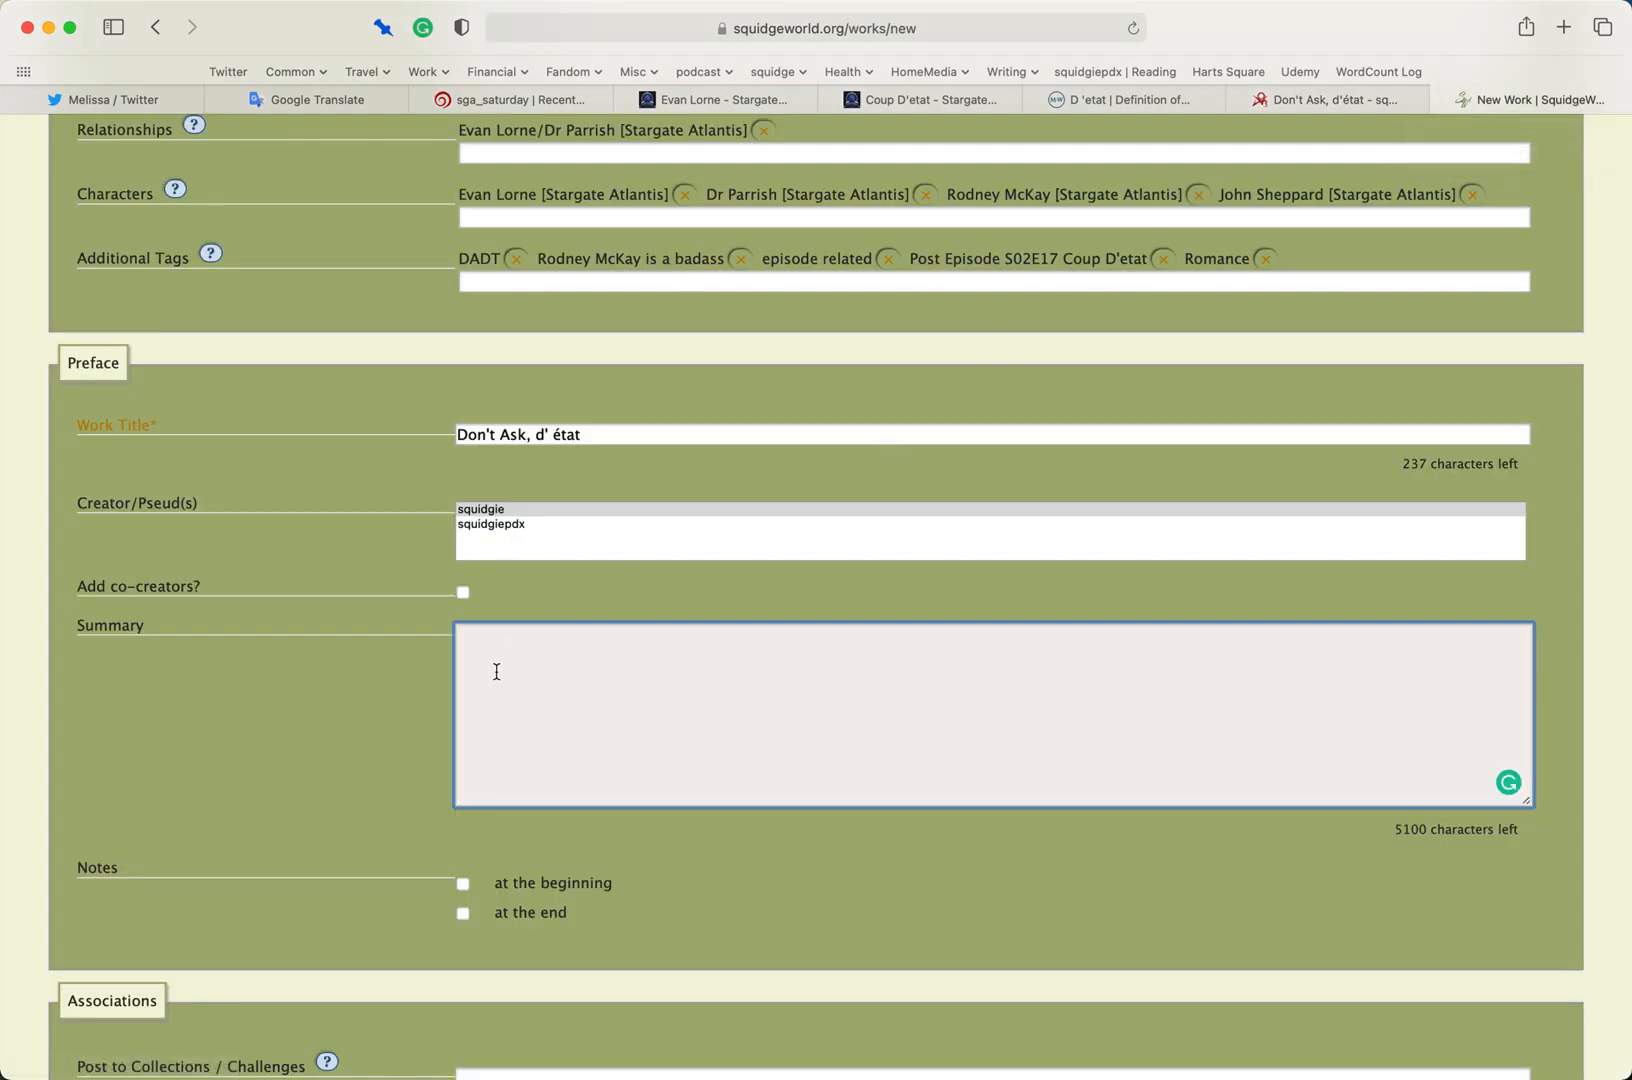
pyautogui.press('super+v')
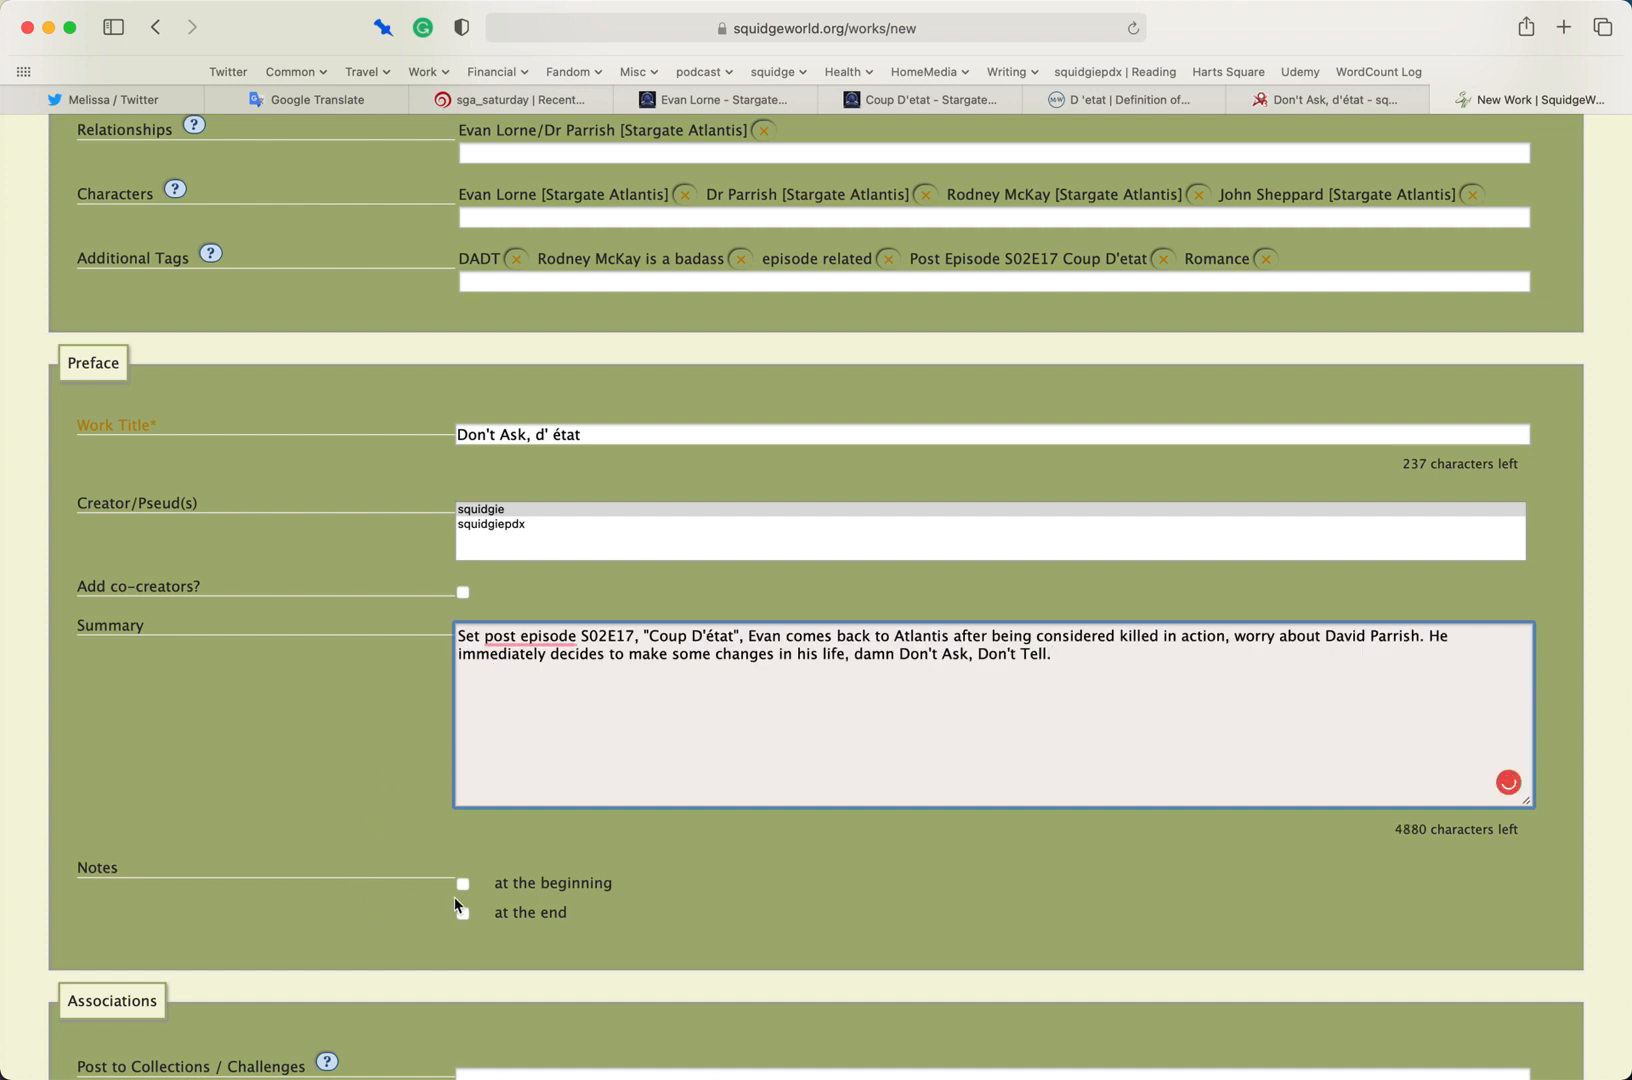
# Enable a note at the beginning and copy in the Archive of Our Own note, For the SGA Saturday prompt: "Stubble/Stumble"
pyautogui.click(463, 883)
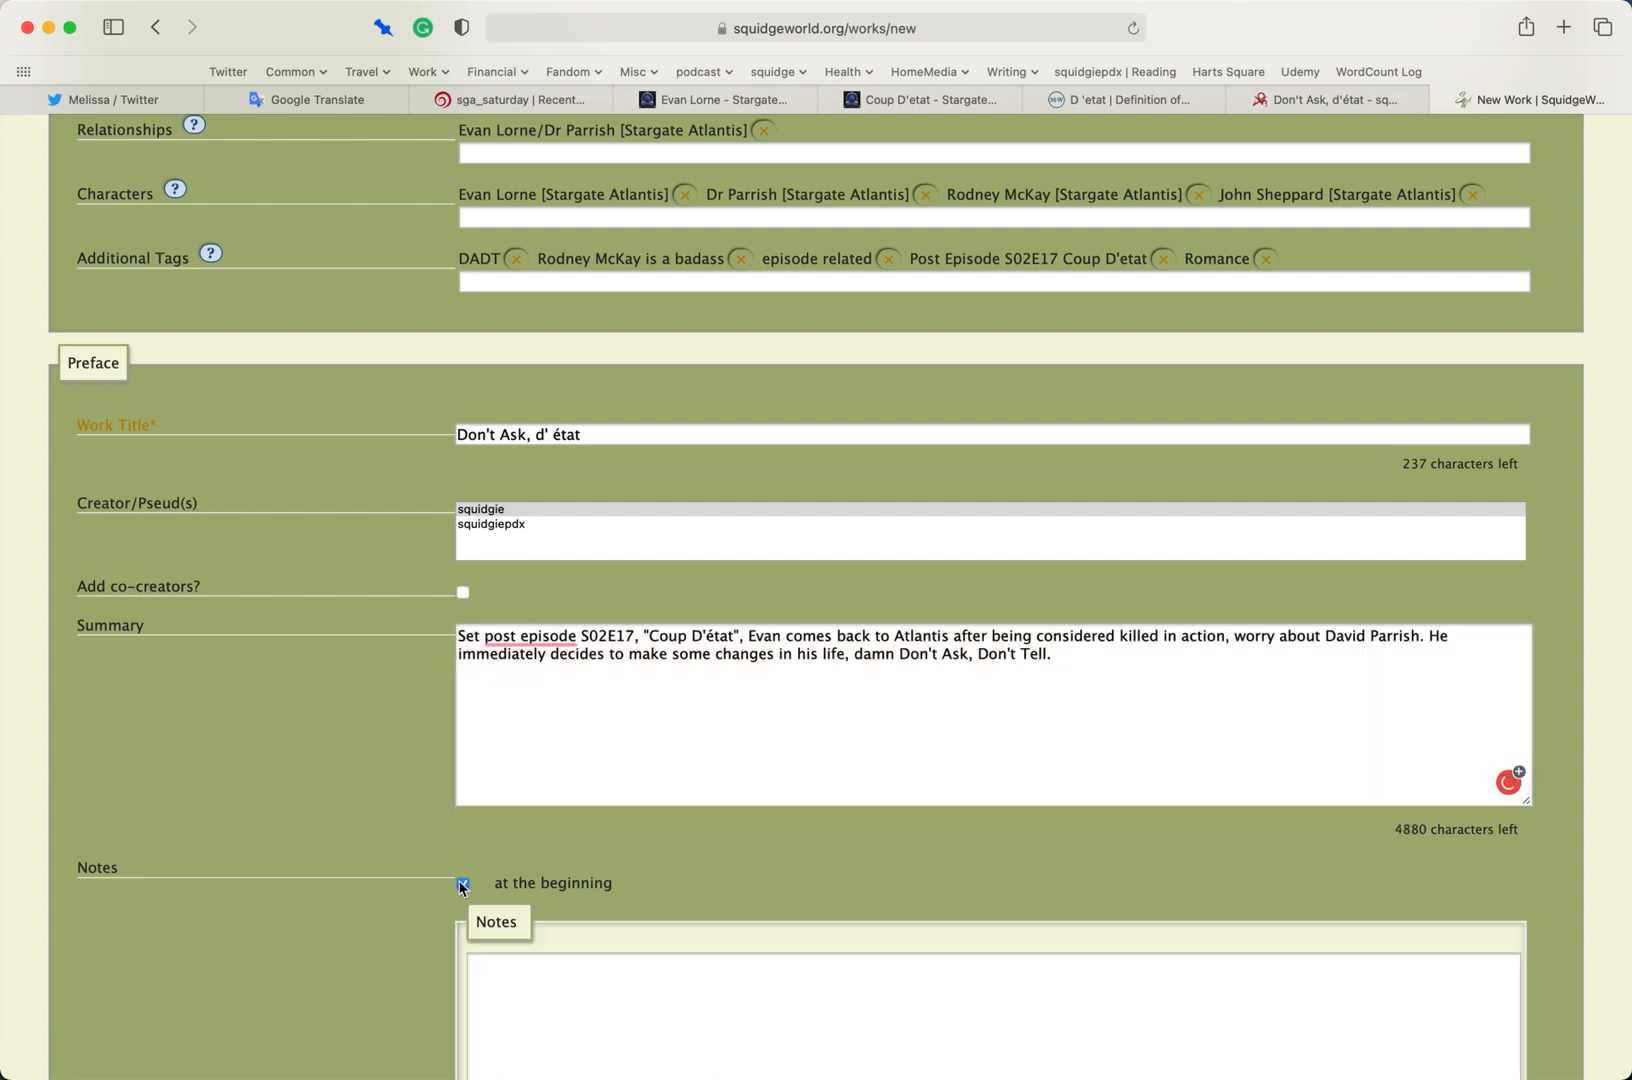
pyautogui.click(1305, 94)
pyautogui.moveTo(313, 940); pyautogui.dragTo(722, 940)
pyautogui.press('super+c')
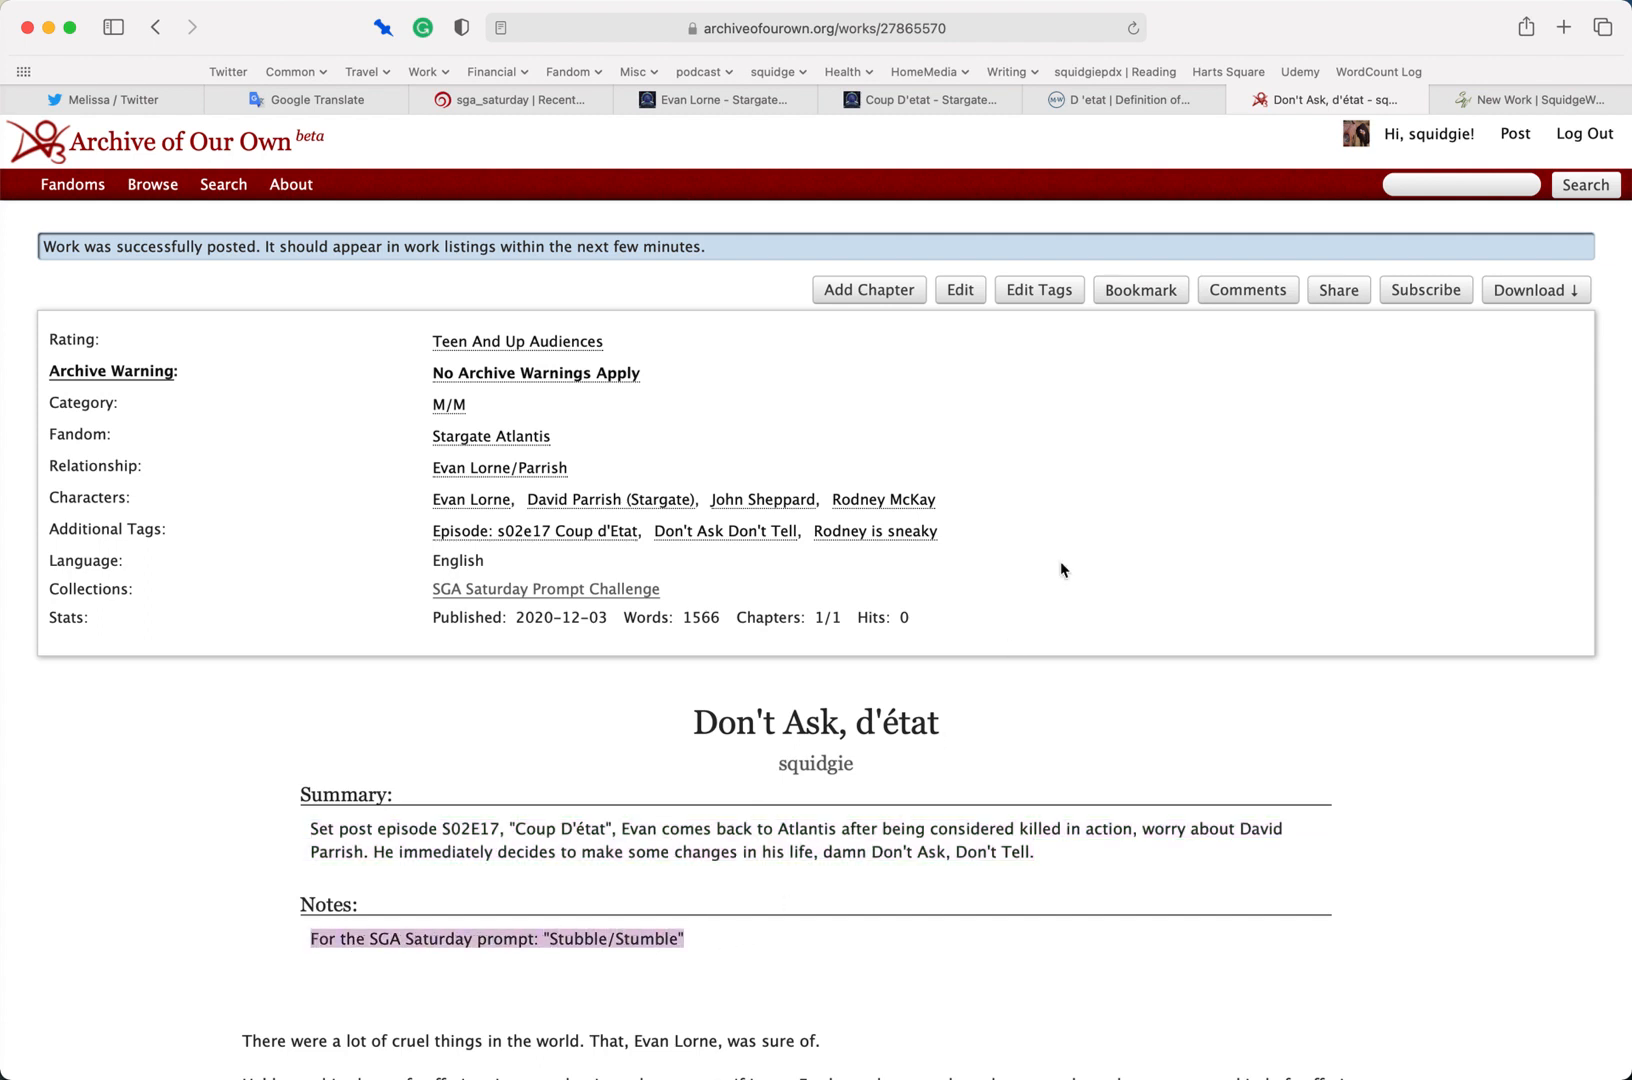
pyautogui.click(1490, 100)
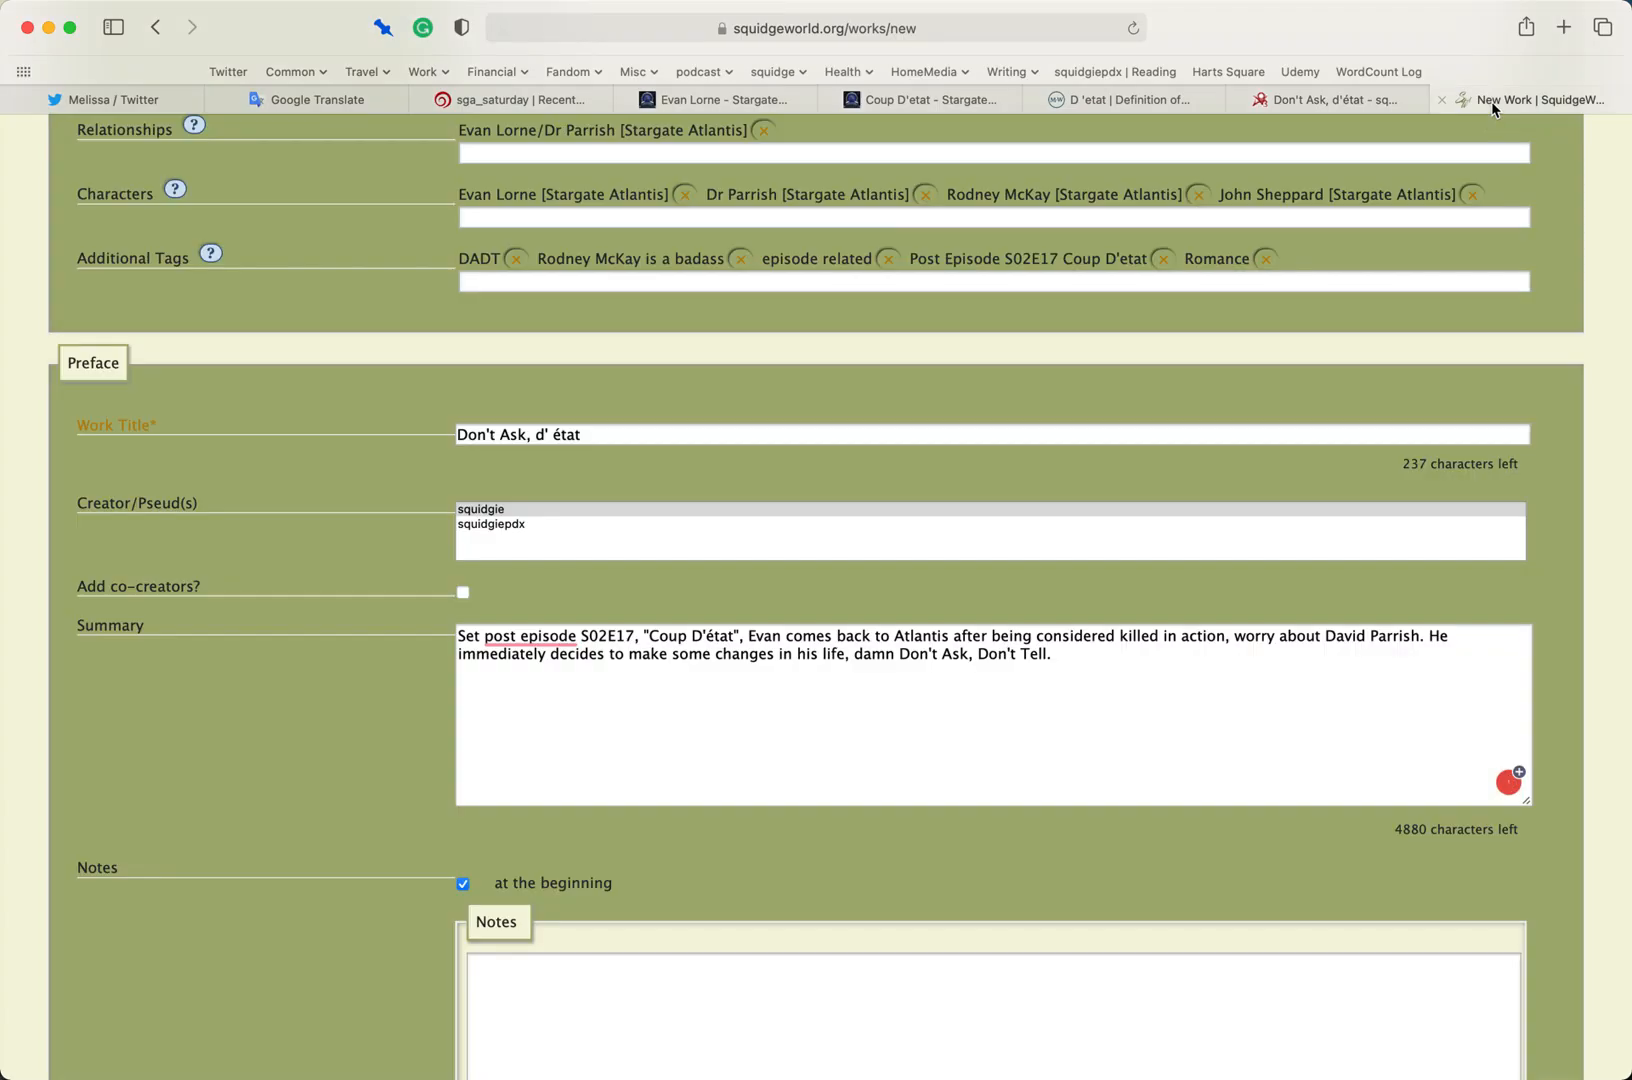
pyautogui.click(592, 995)
pyautogui.press('super+v')
pyautogui.scroll(-3, 328, 850)
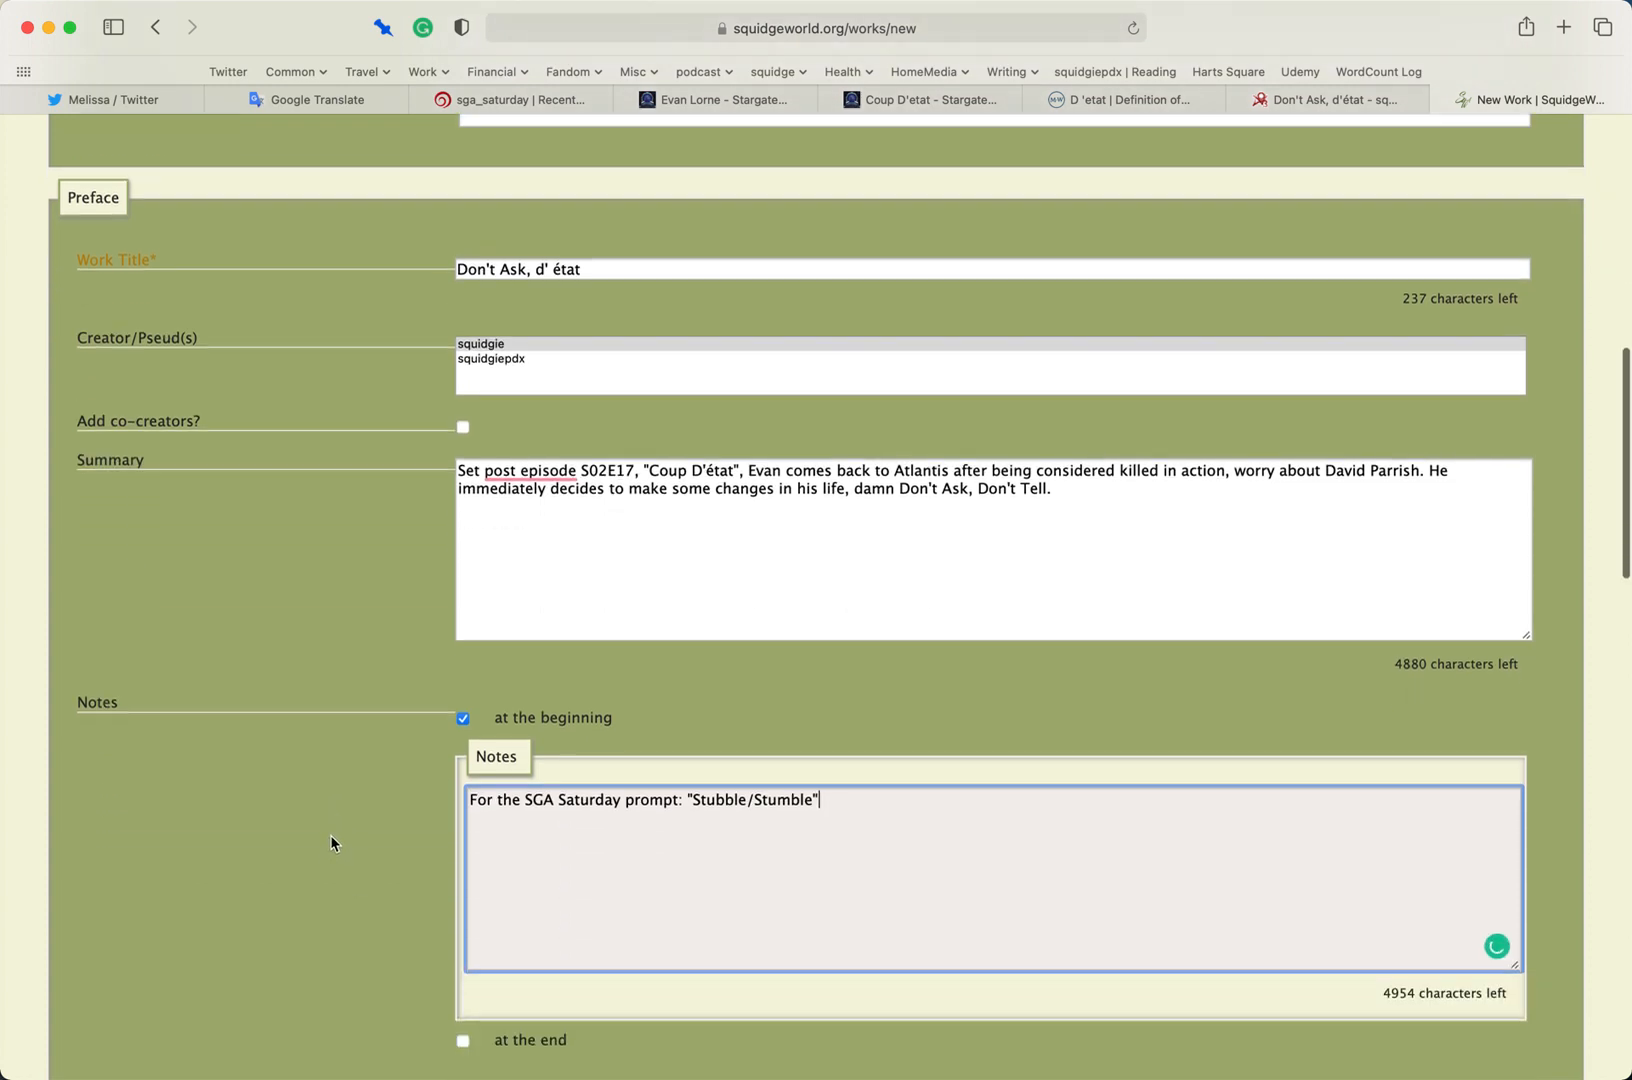
# Add the New Works for SquidgeWorld collection to the collections and challenges this work is posted to
pyautogui.scroll(-1, 332, 843)
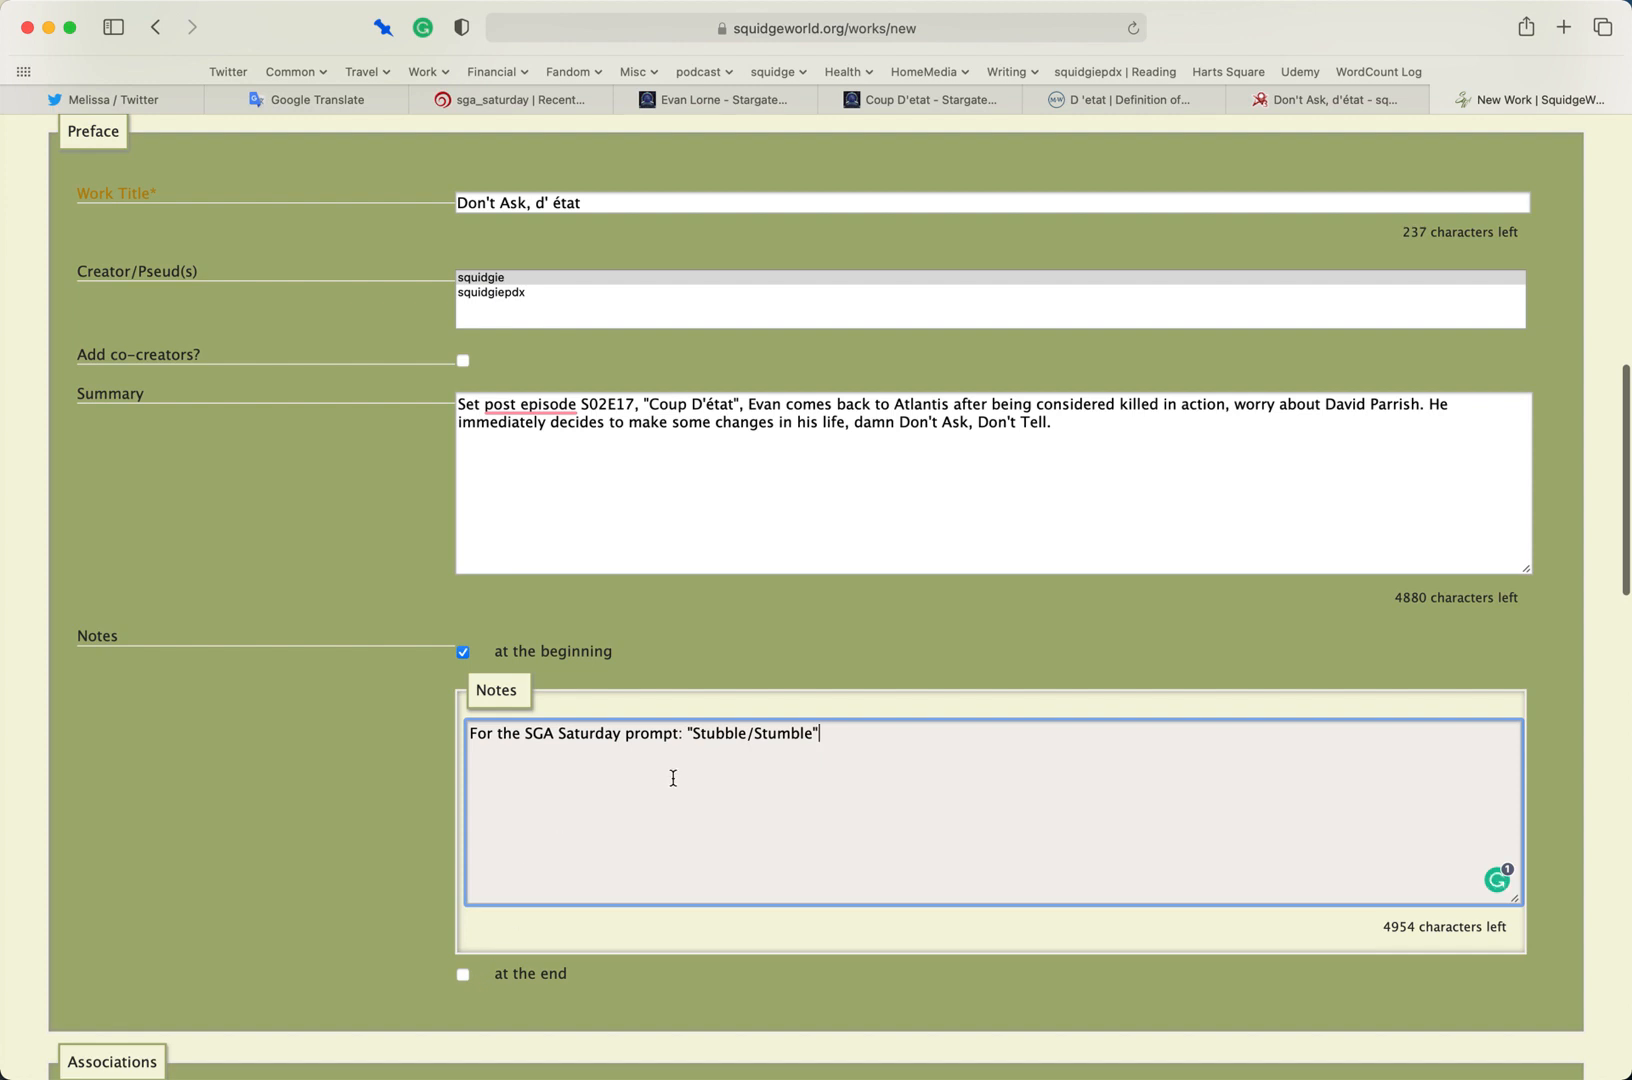
pyautogui.scroll(-3, 673, 778)
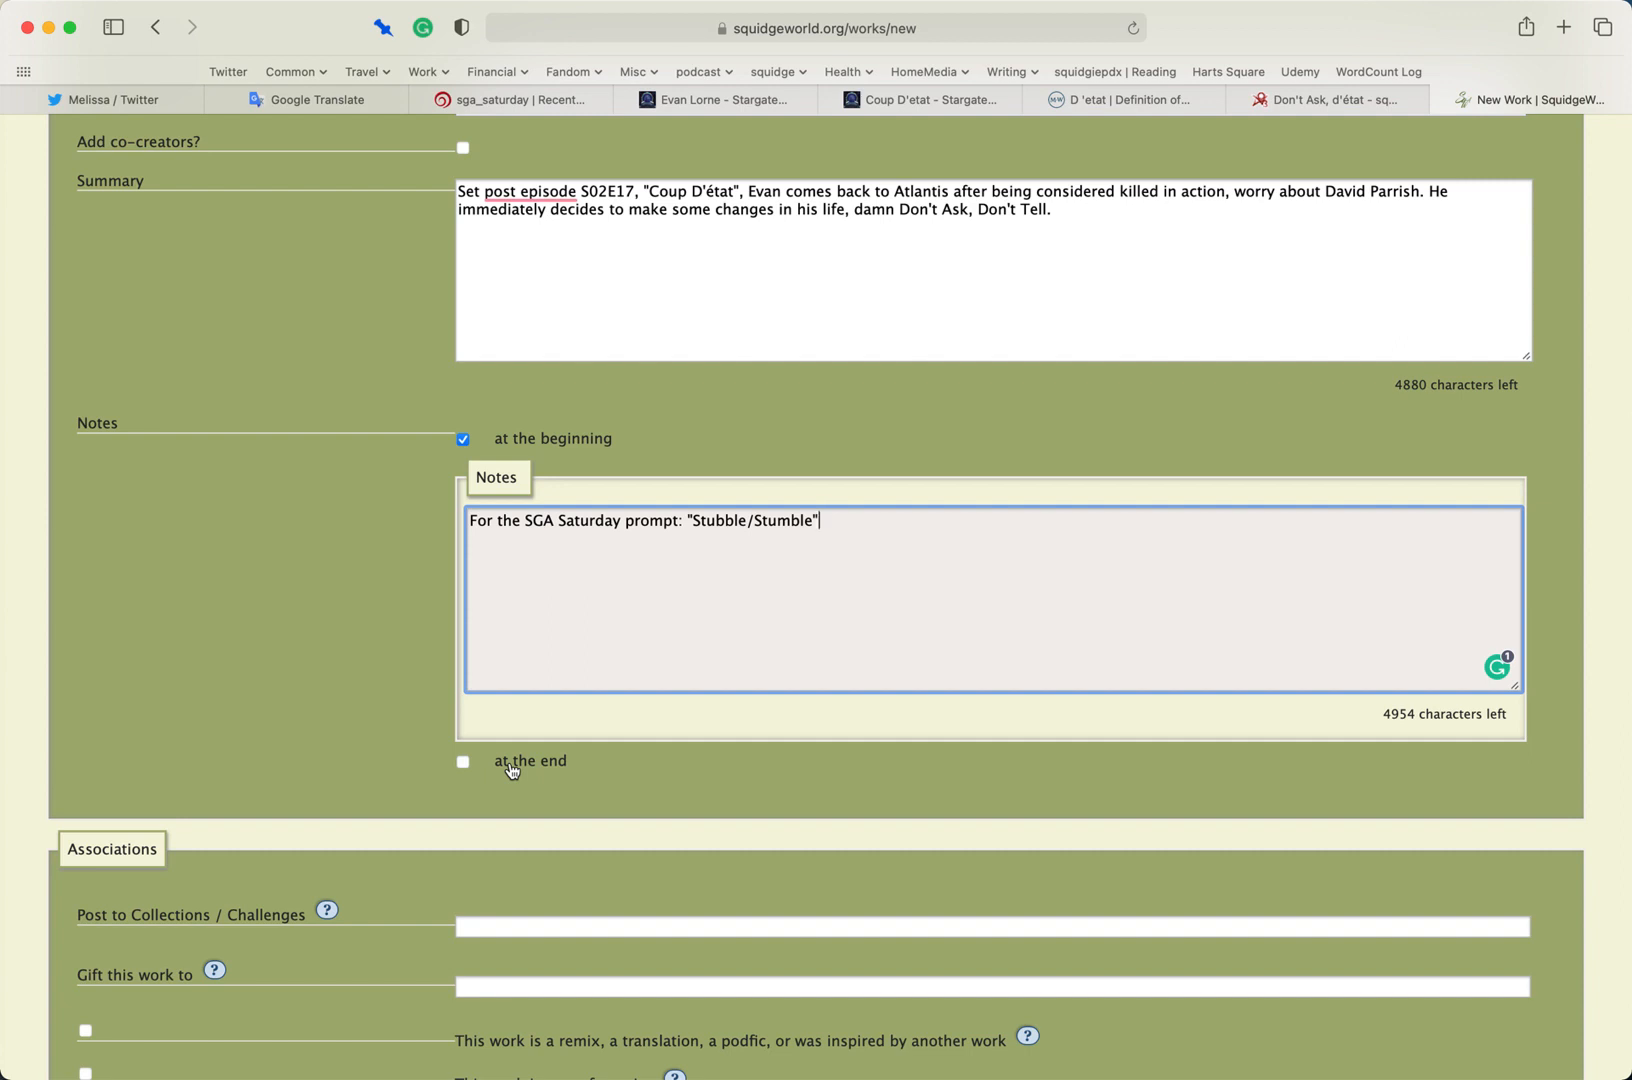
pyautogui.scroll(-3, 511, 768)
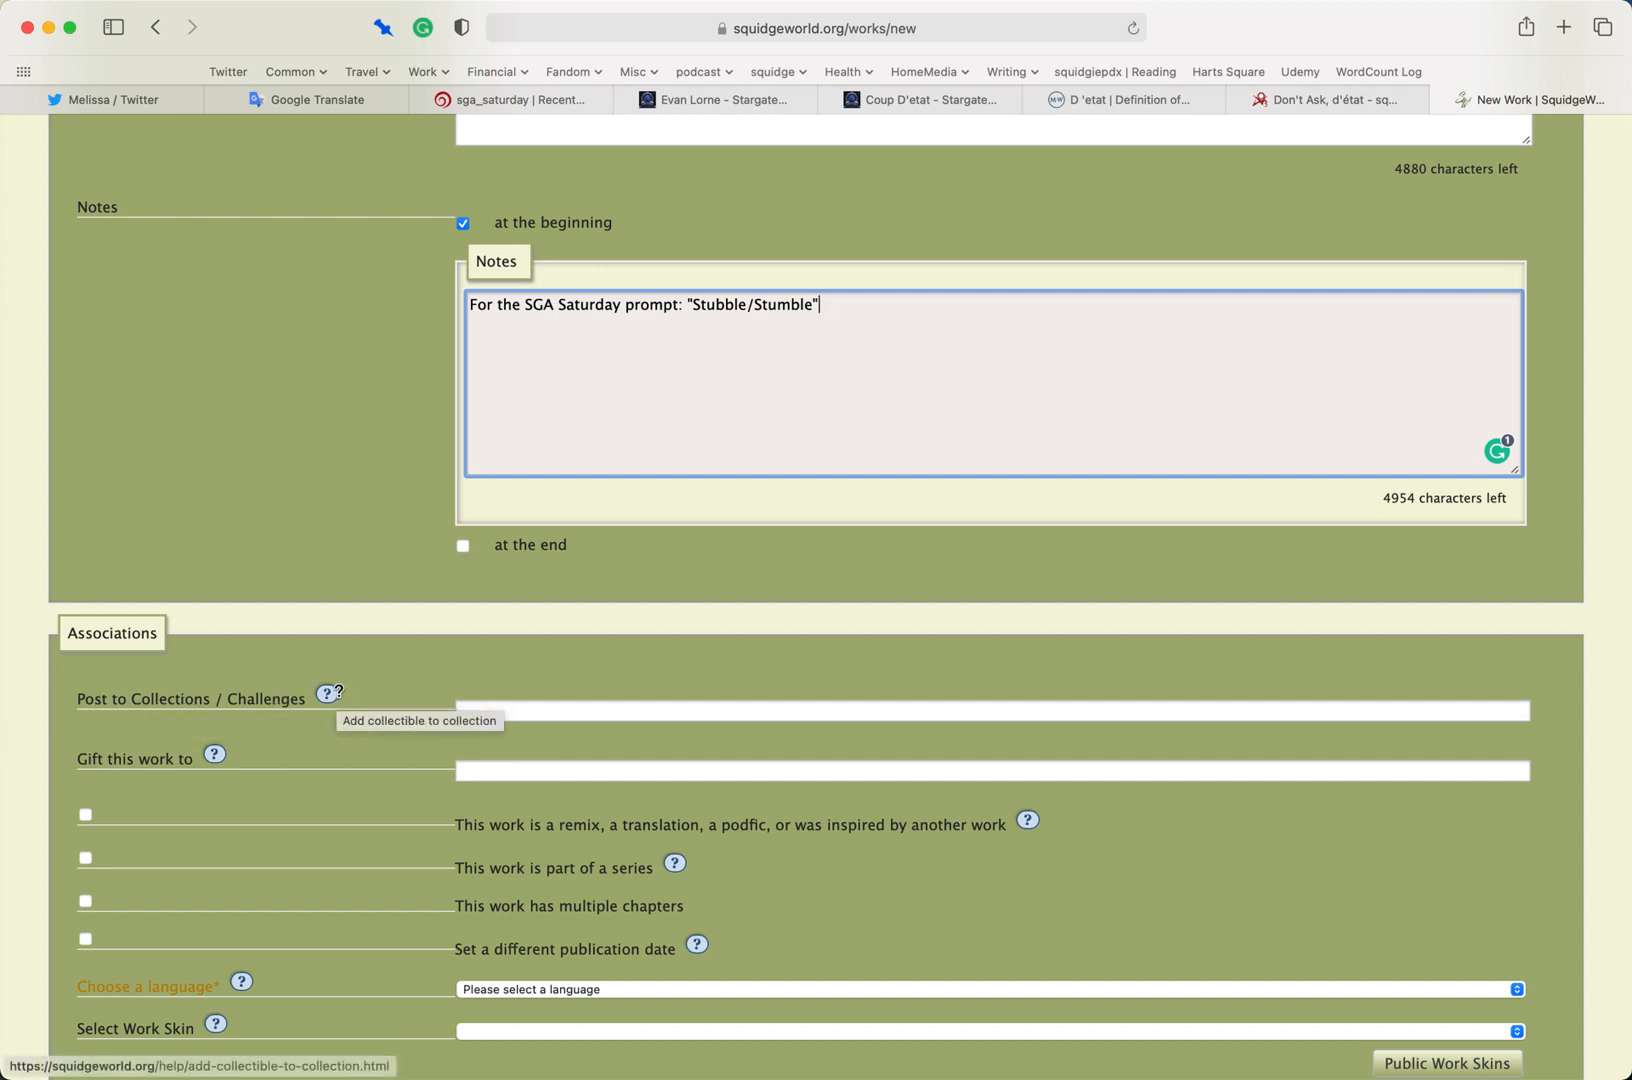
pyautogui.click(503, 707)
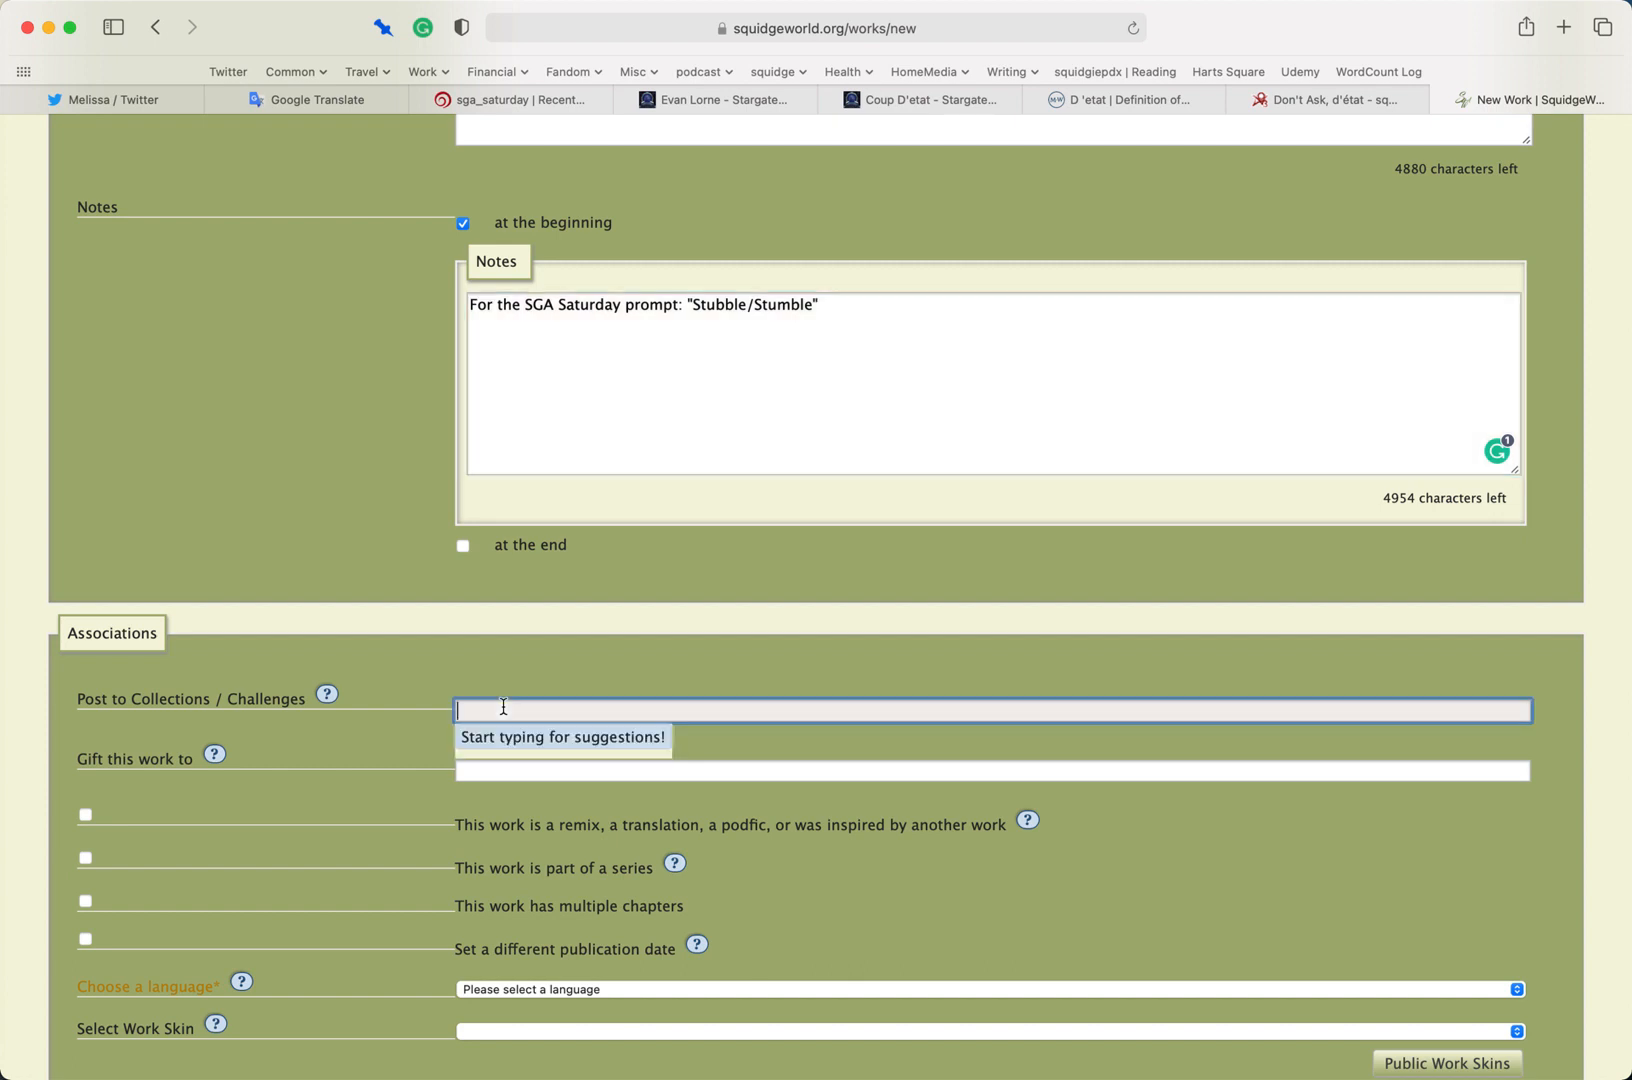
pyautogui.write('new')
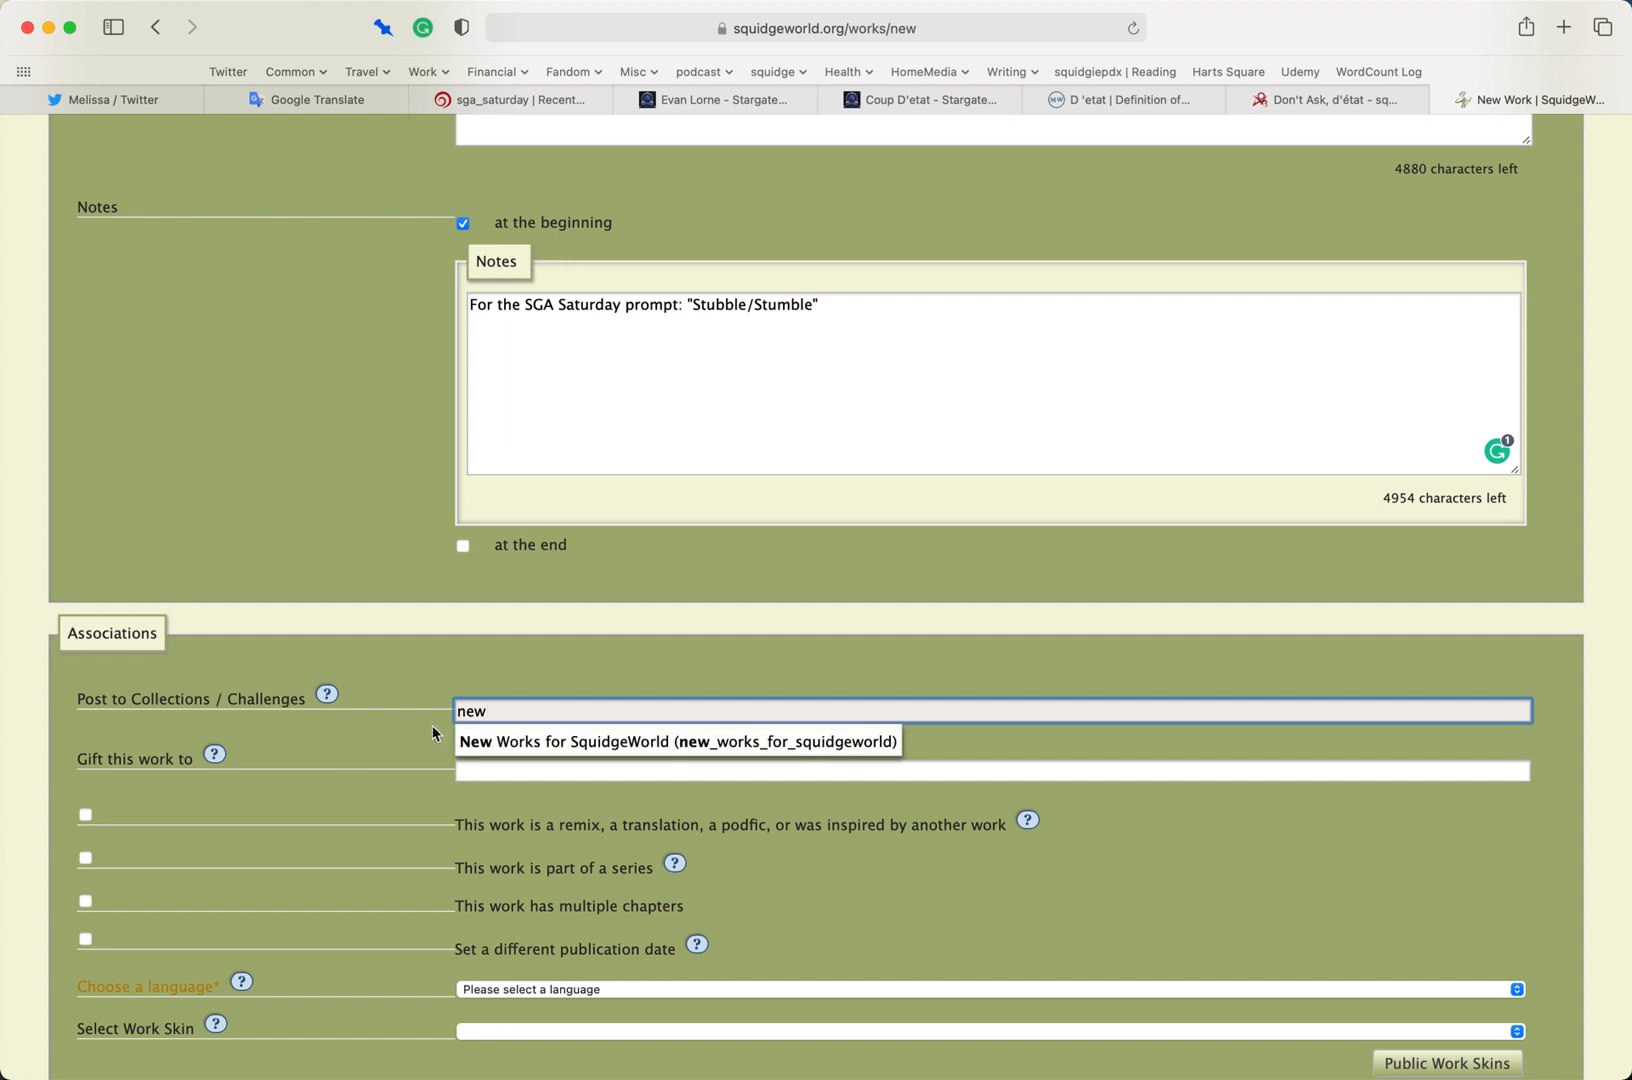
pyautogui.click(481, 741)
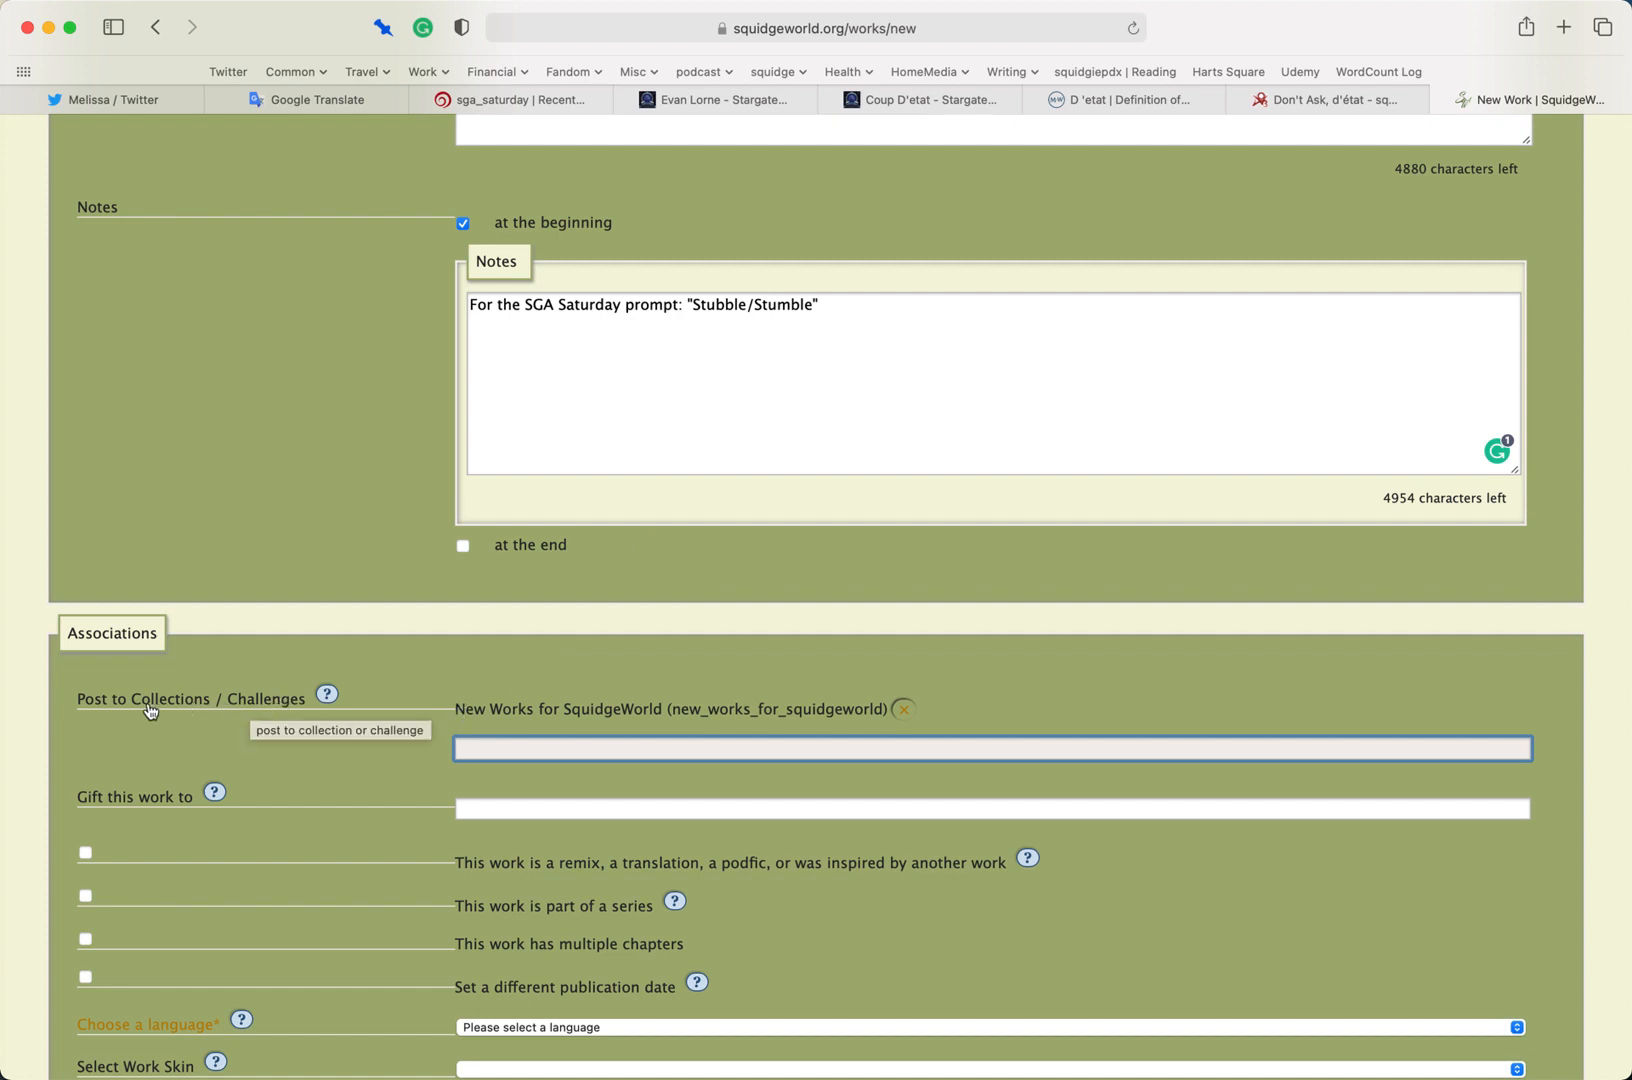
# Try gifting the work to a suggested user, and remove that recipient again
pyautogui.click(550, 806)
pyautogui.scroll(-2, 355, 796)
pyautogui.scroll(-3, 353, 782)
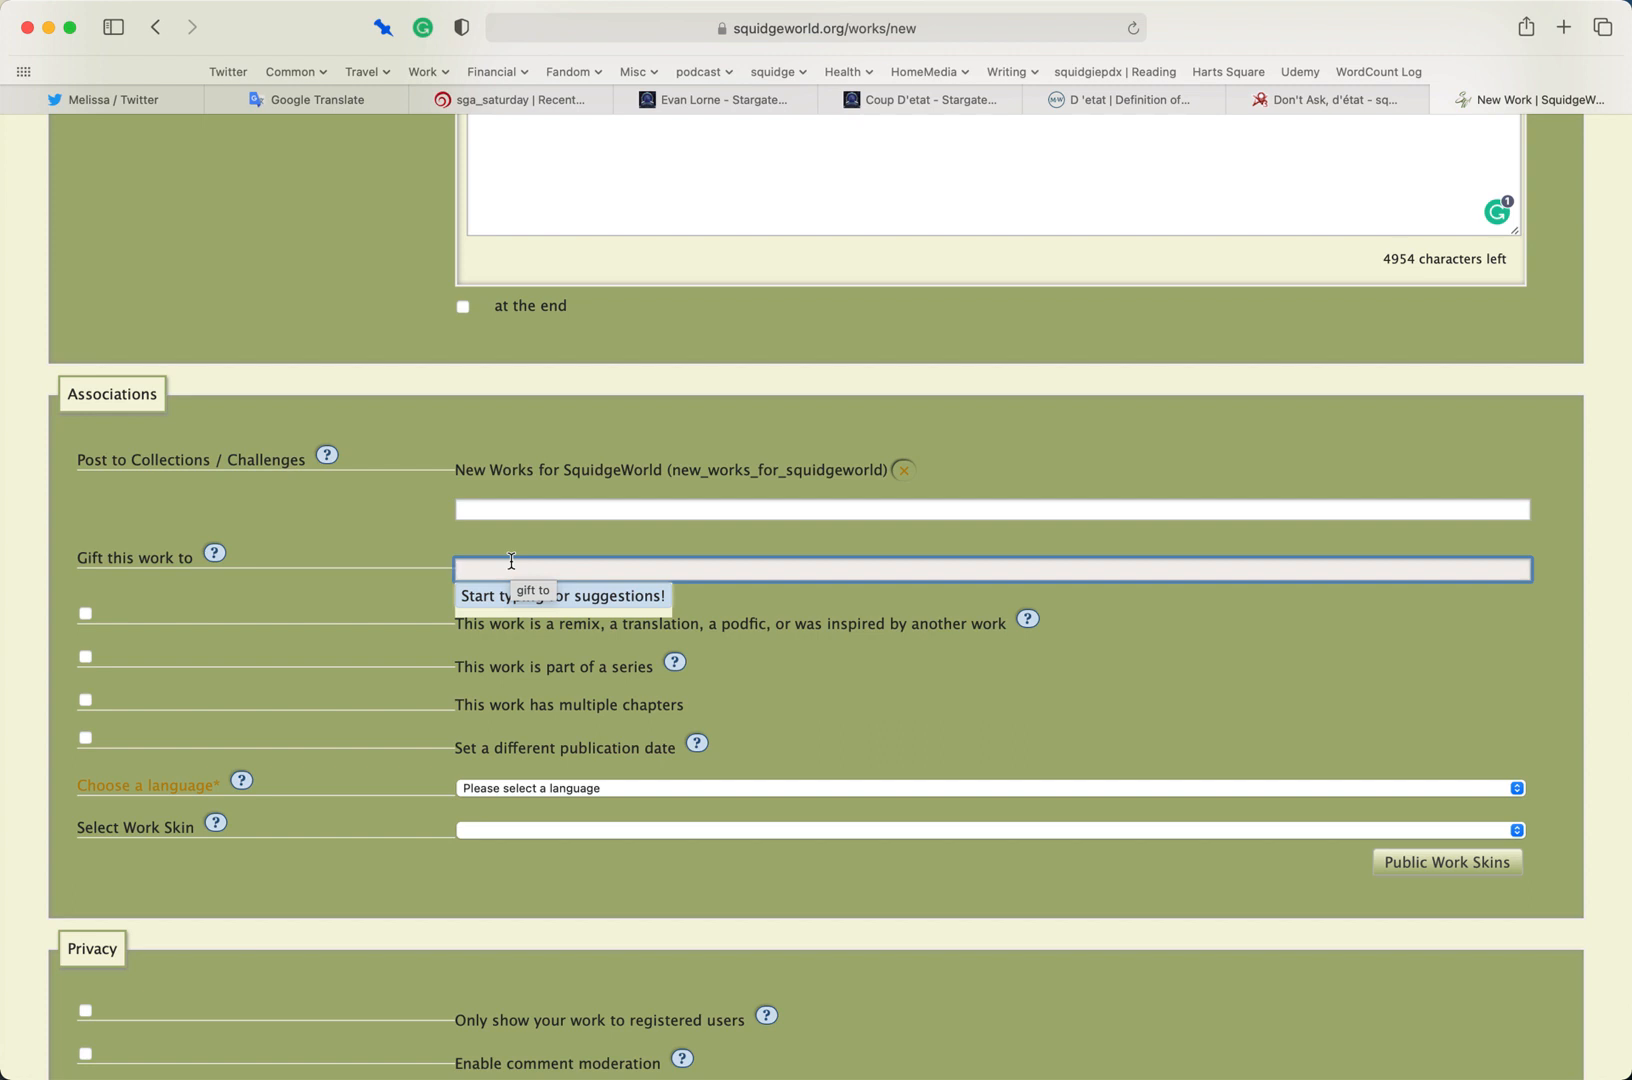
pyautogui.write('peja')
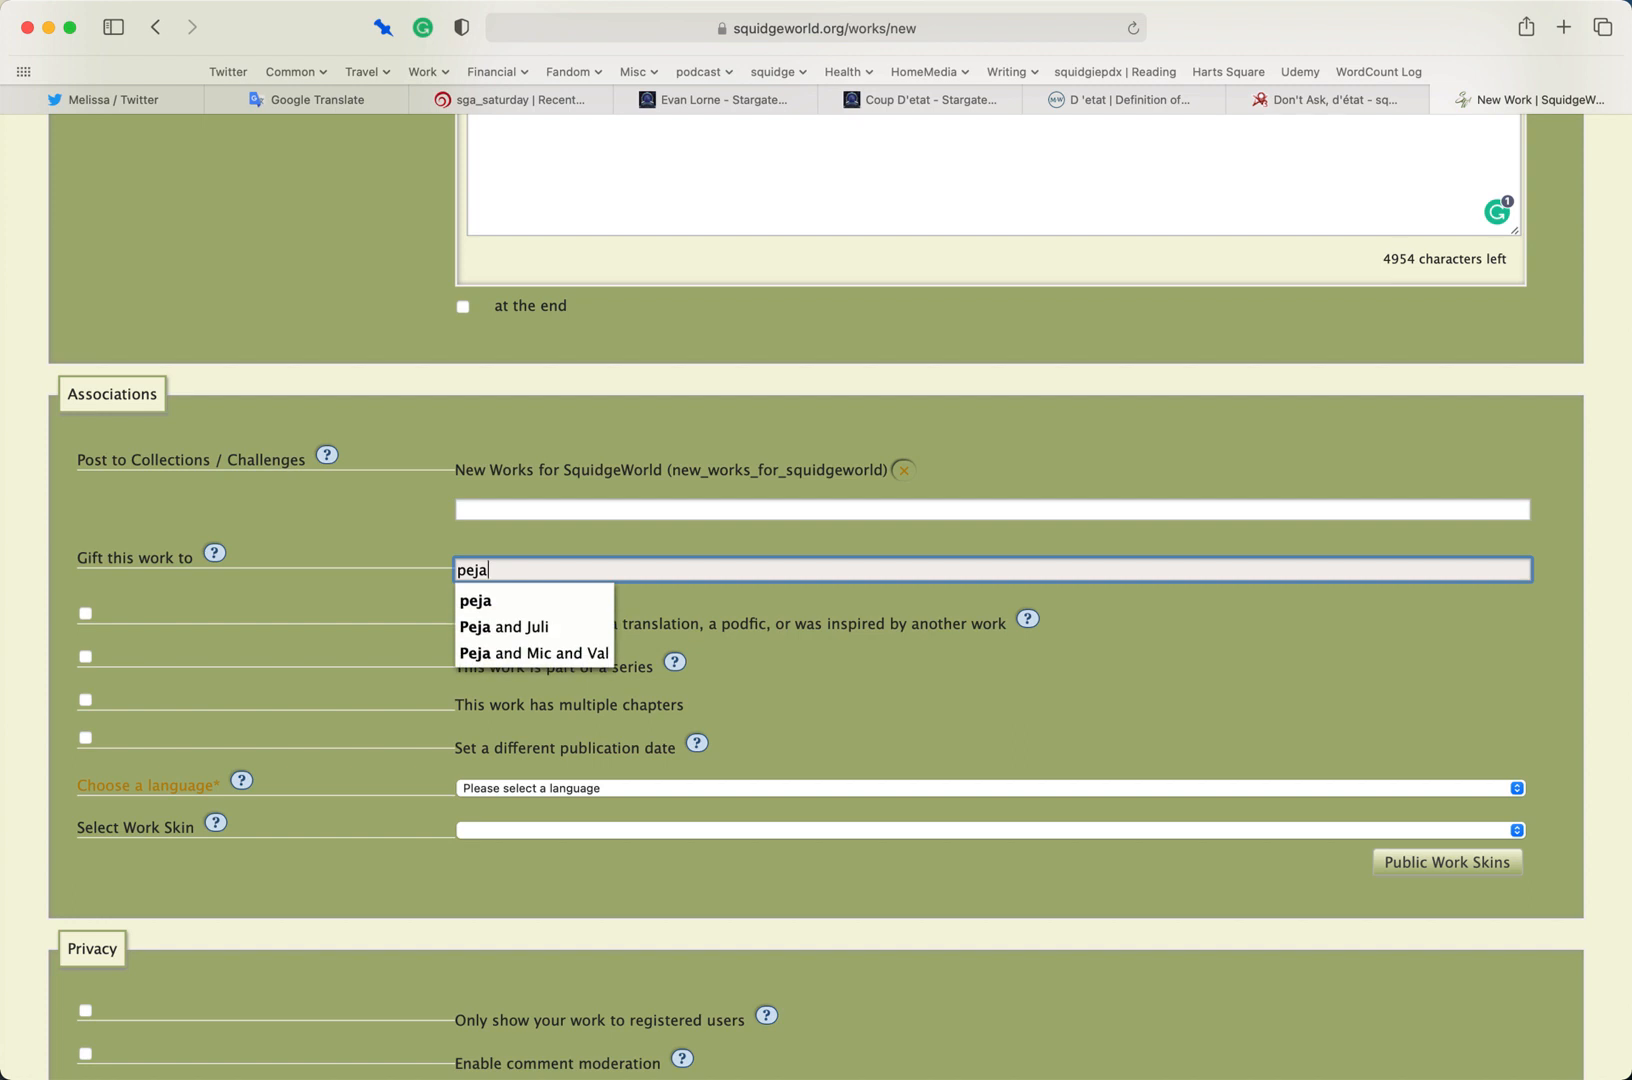
pyautogui.click(487, 602)
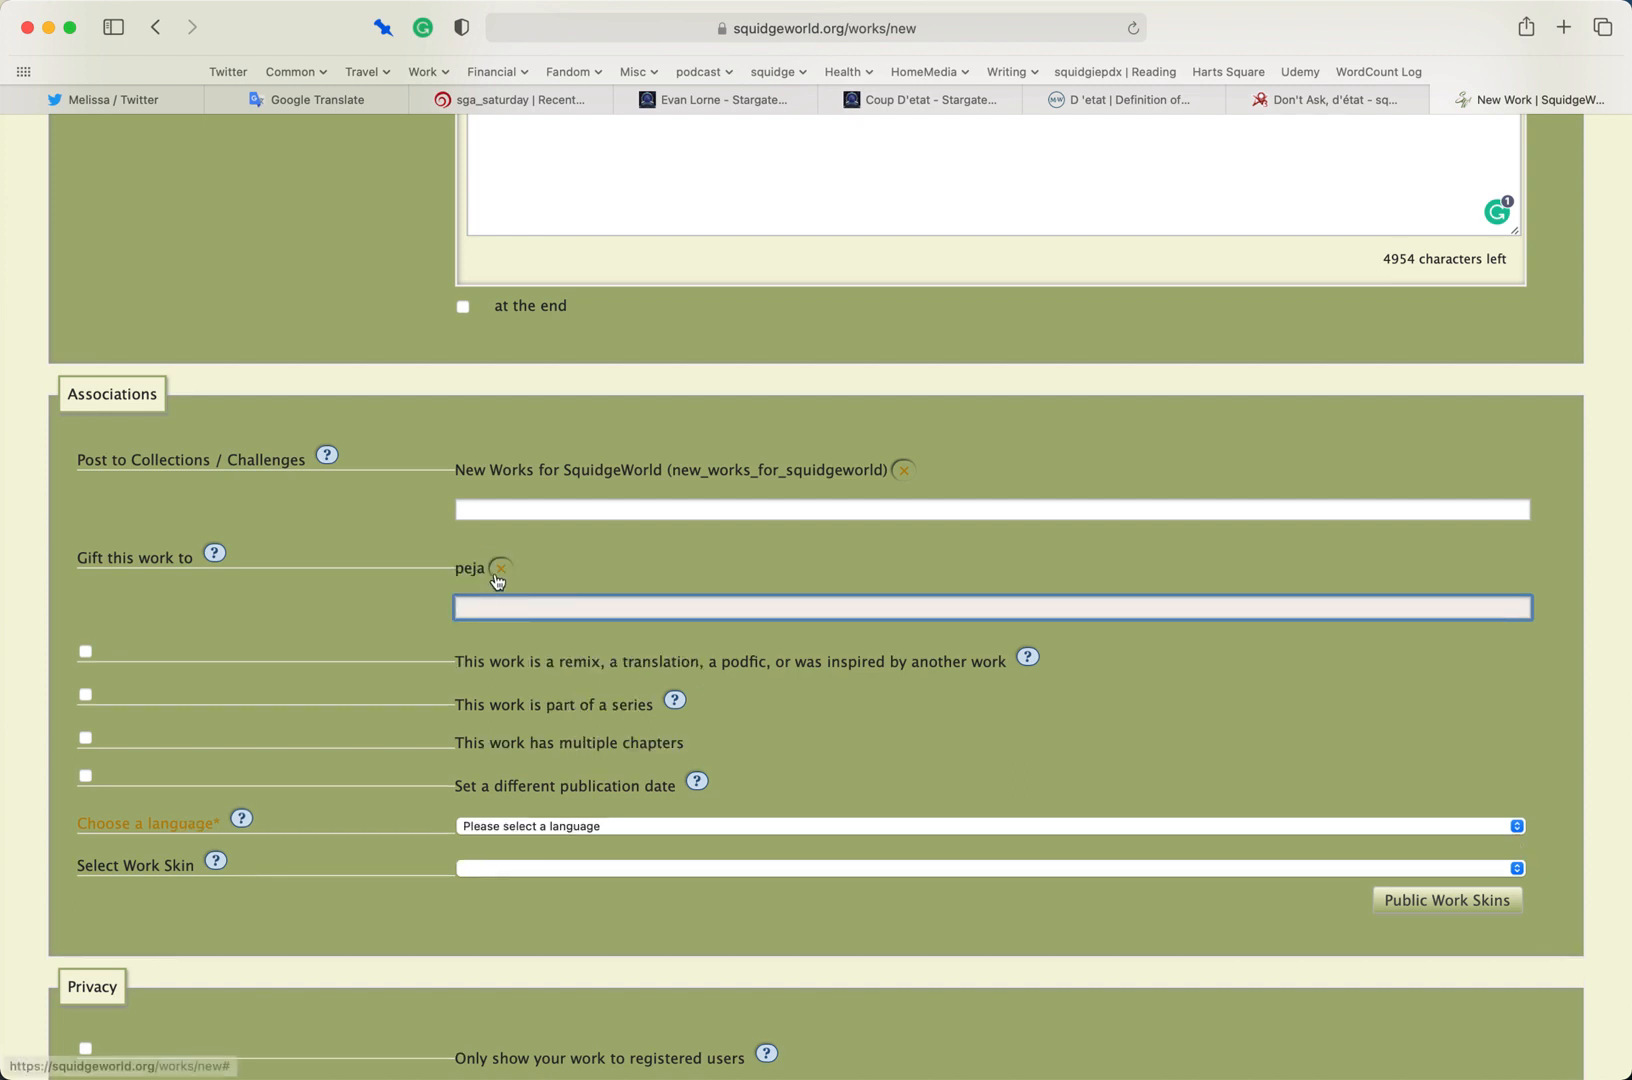
pyautogui.click(500, 577)
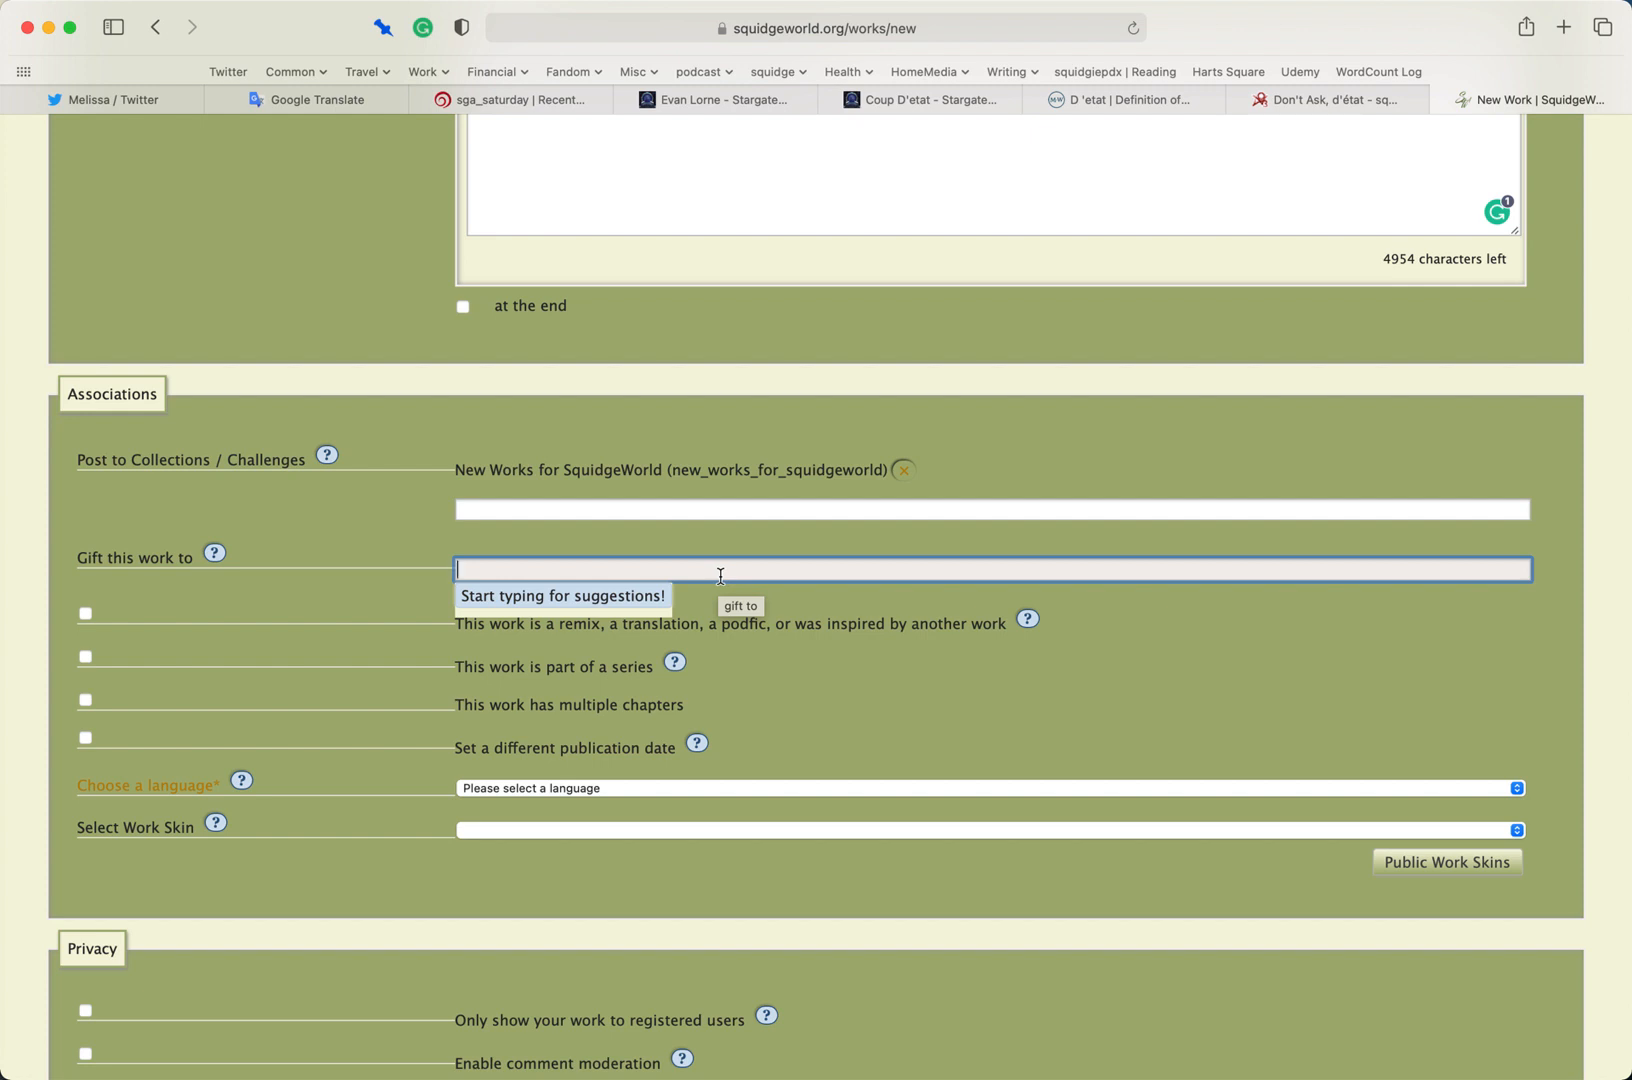
pyautogui.click(1184, 627)
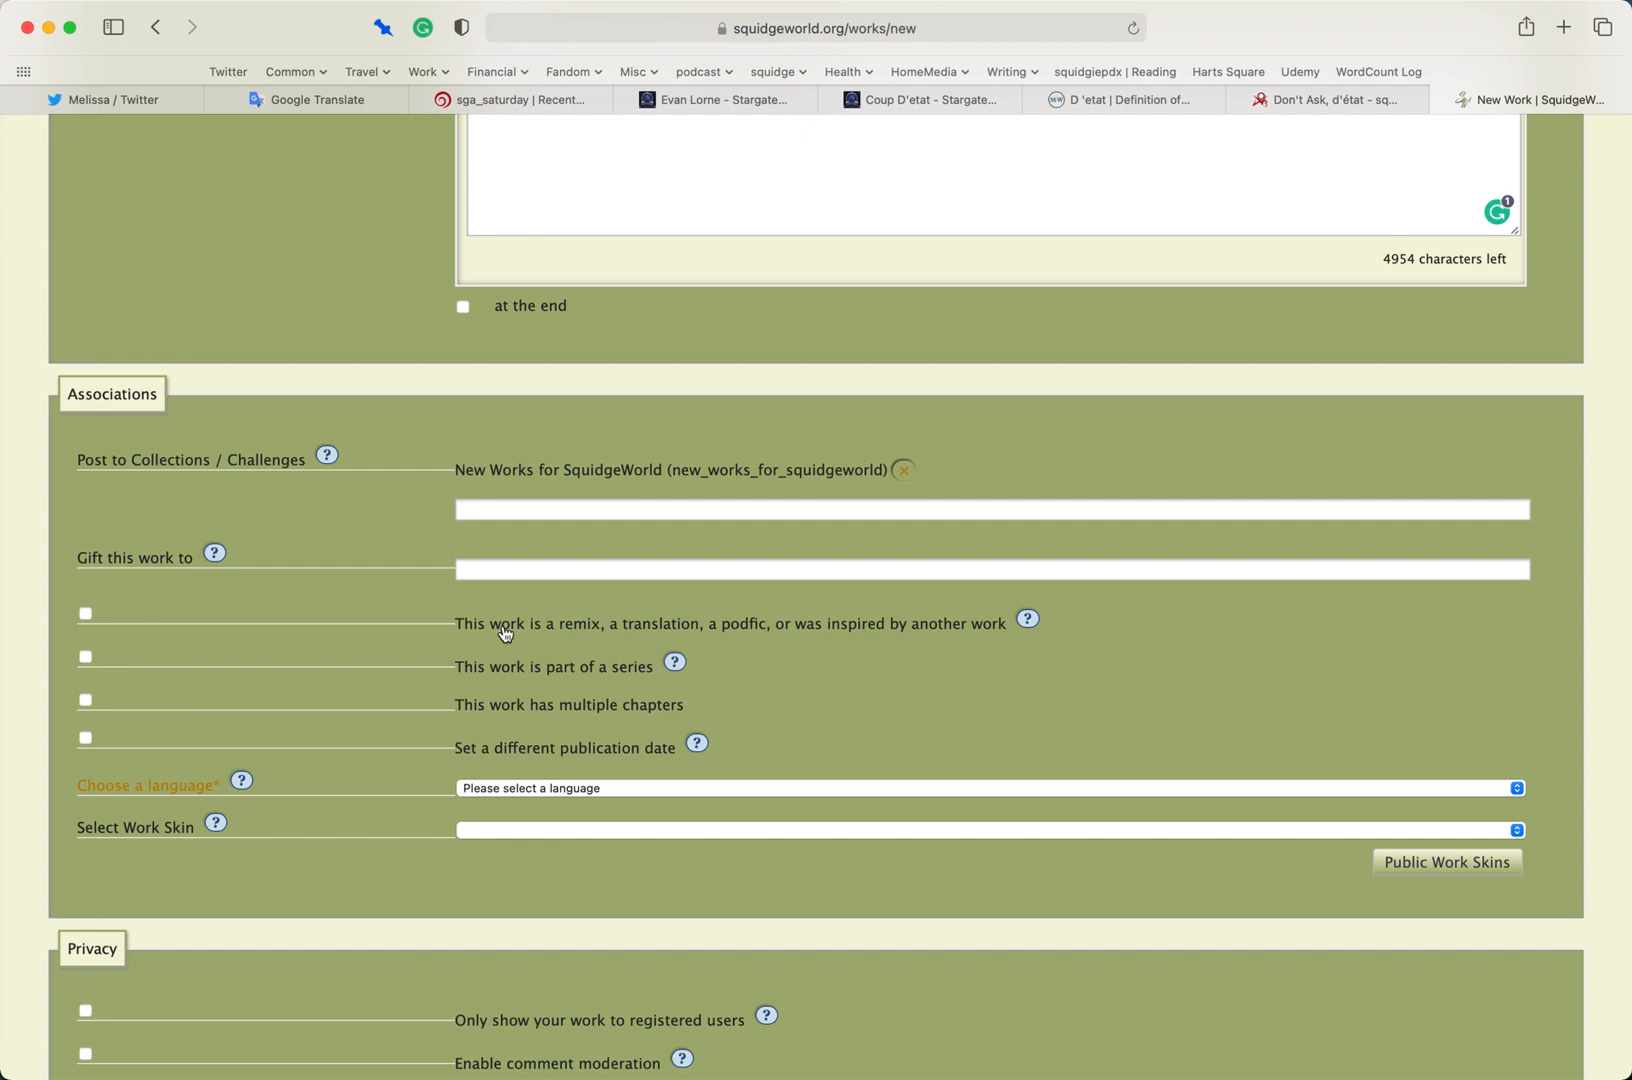
# Try the remix, translation or inspired-by option to view its source work fields, and turn it off again
pyautogui.click(86, 614)
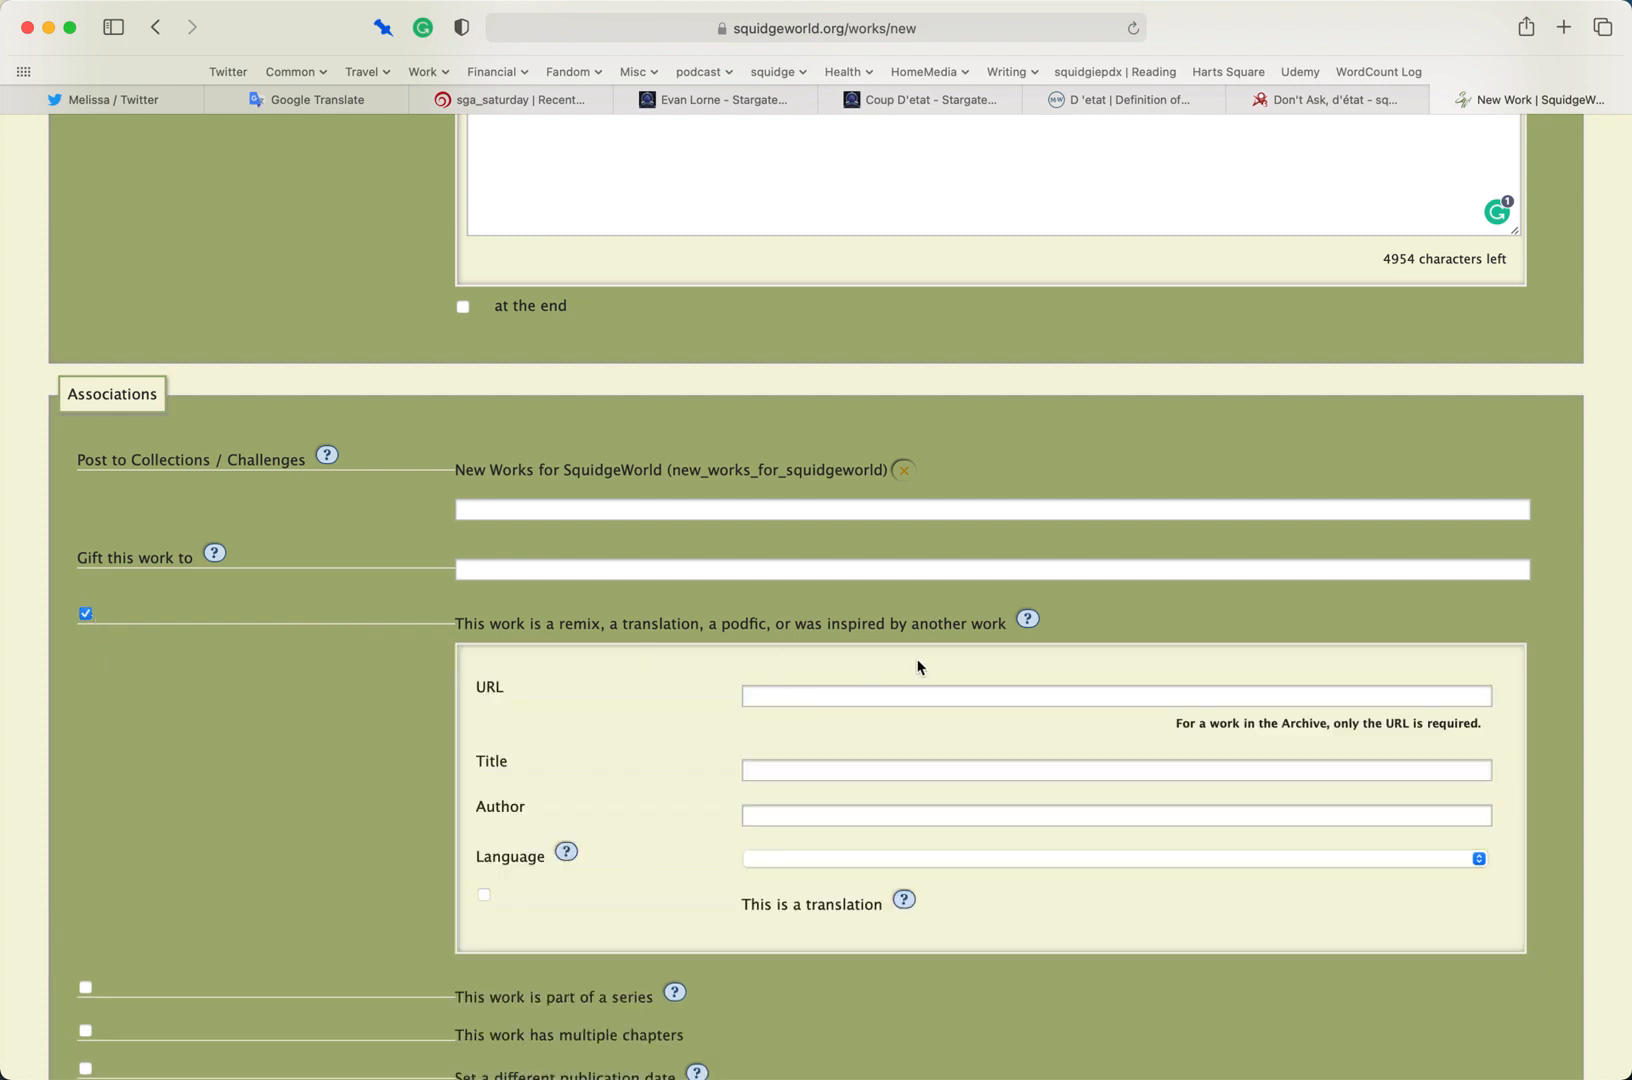
pyautogui.click(891, 692)
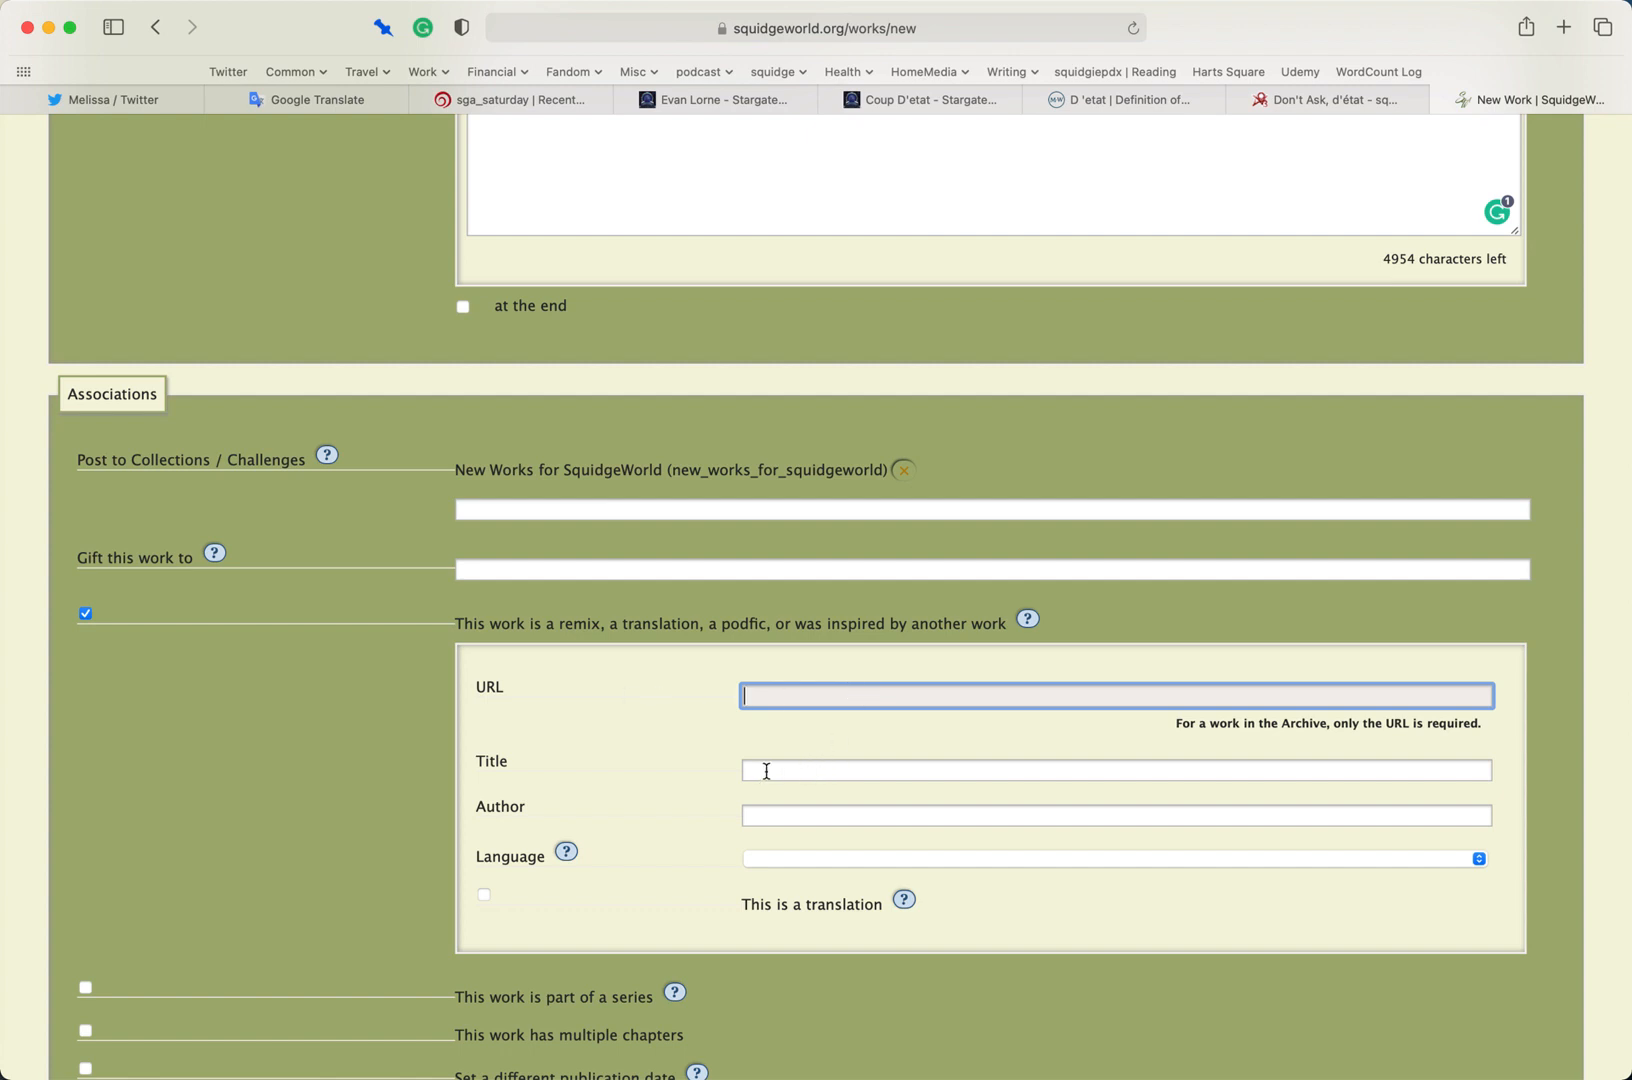
pyautogui.click(825, 858)
pyautogui.click(668, 857)
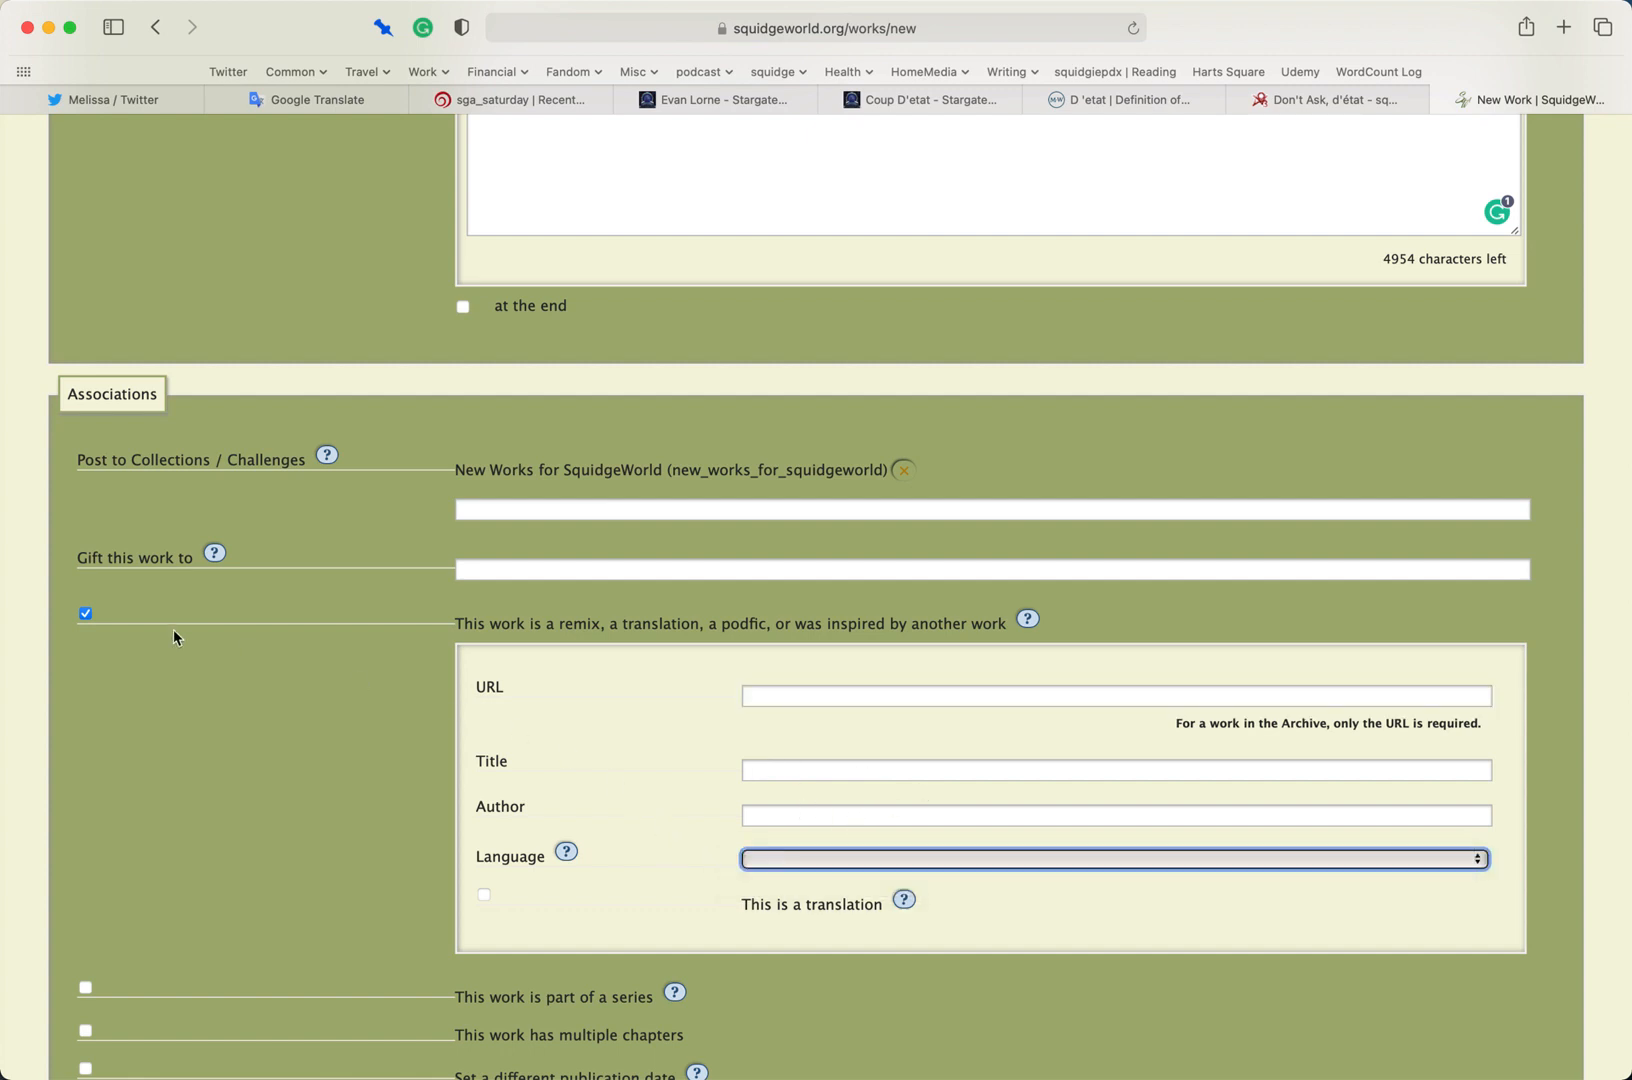
pyautogui.click(85, 613)
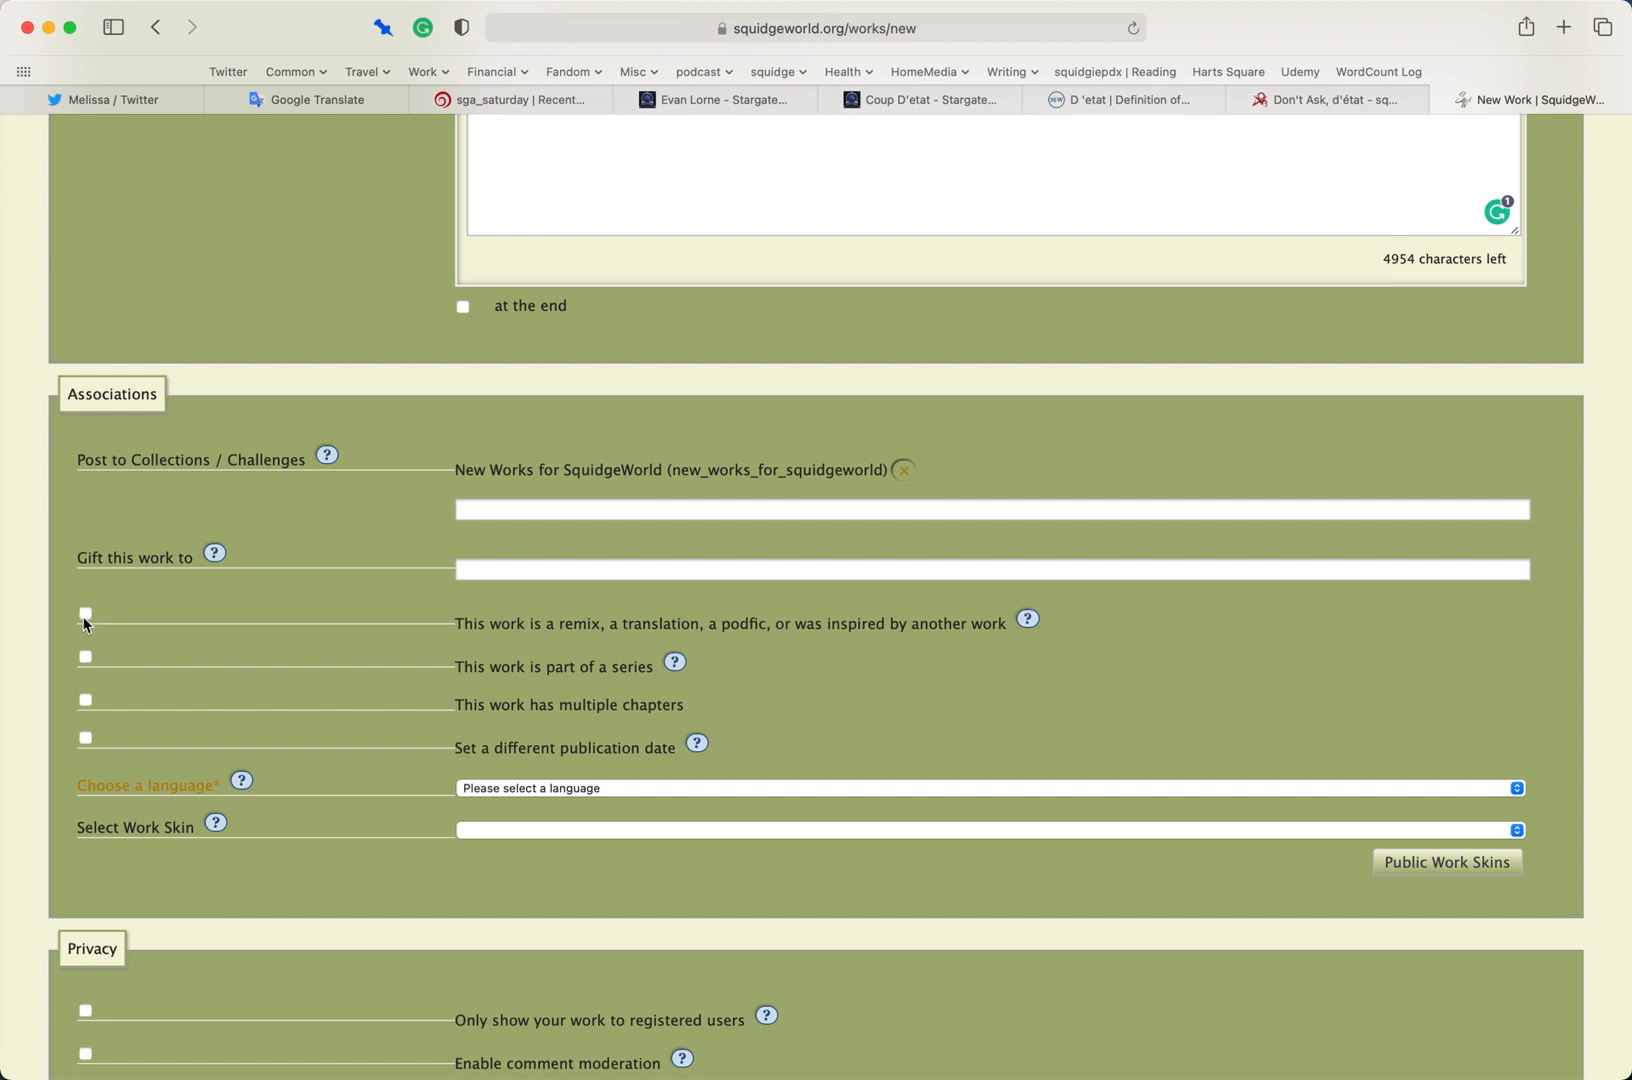
# Try the series option, look through the existing series choices, and turn it off again
pyautogui.click(85, 658)
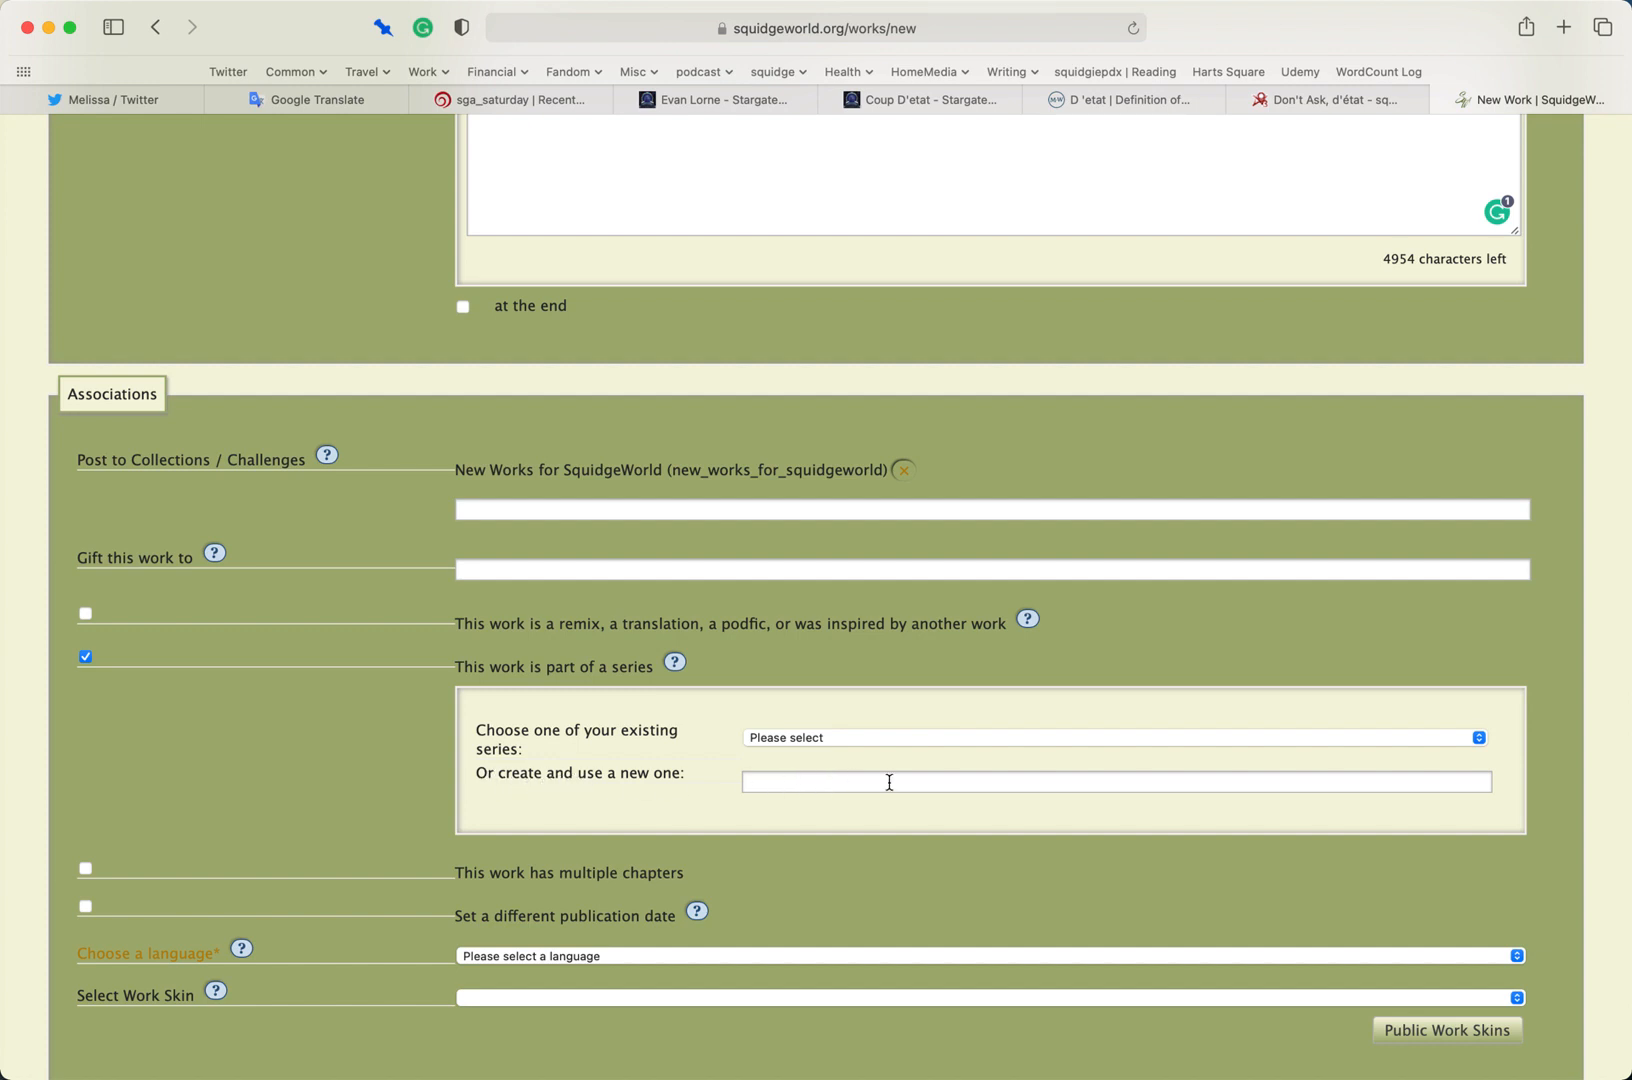
pyautogui.click(836, 740)
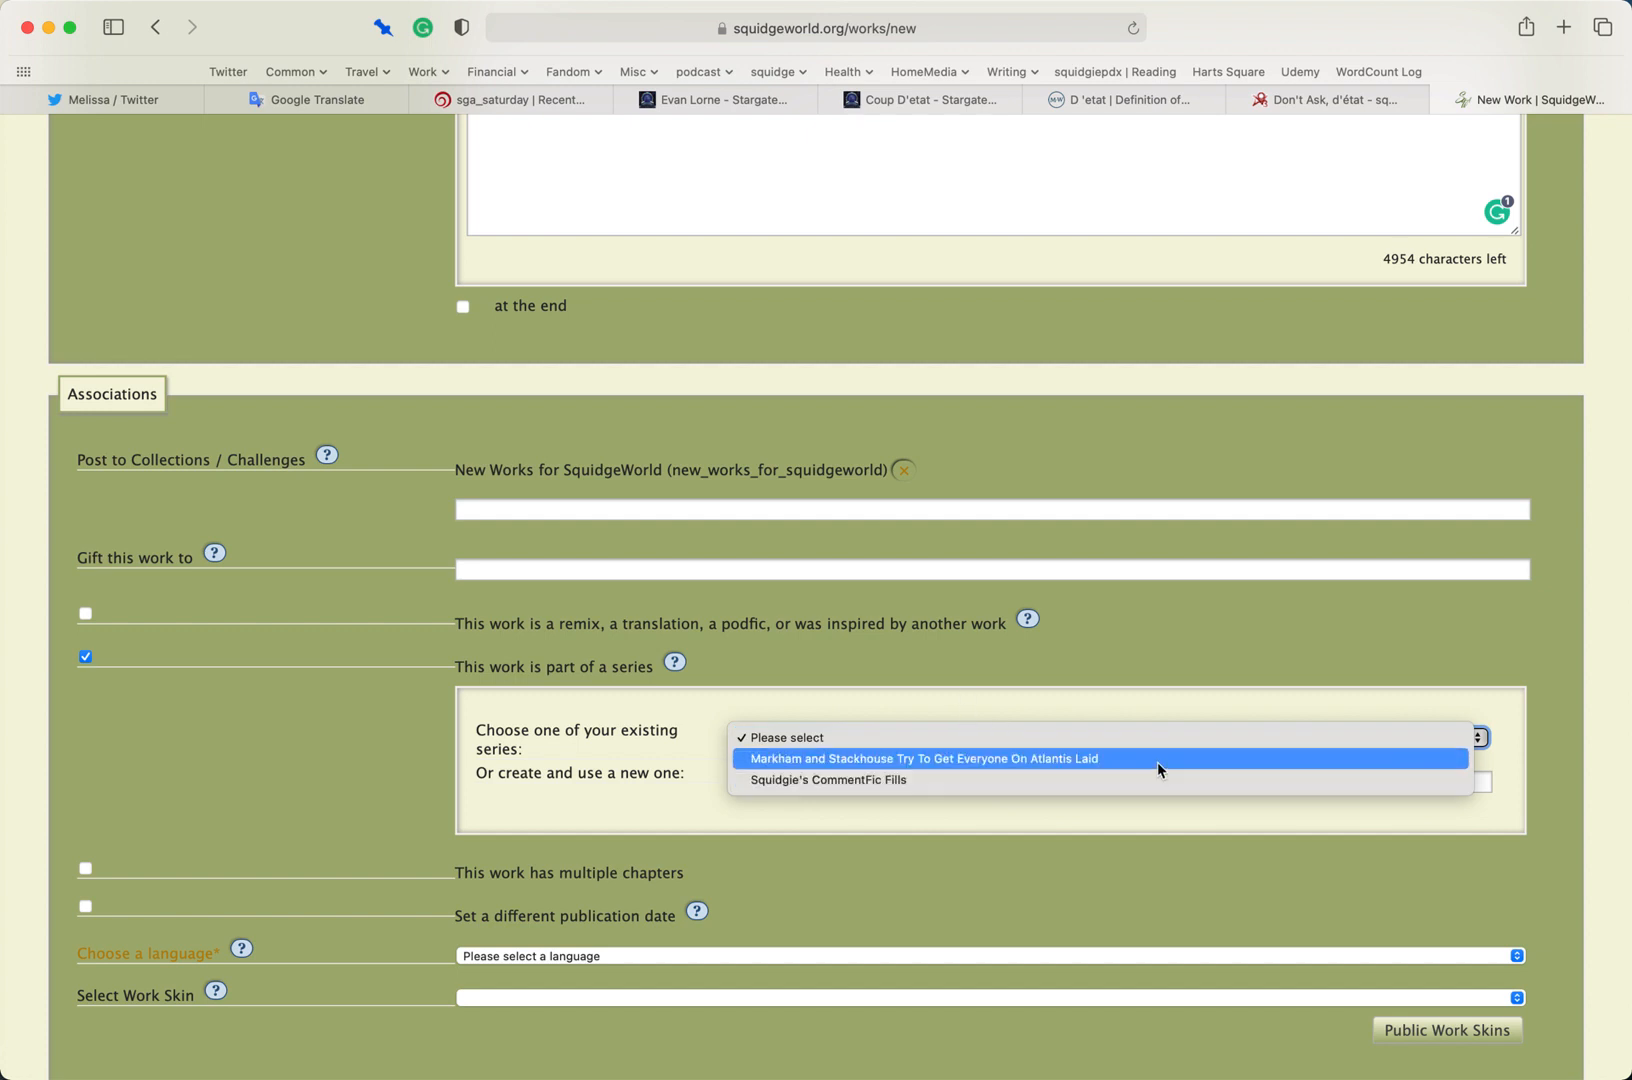
pyautogui.click(916, 705)
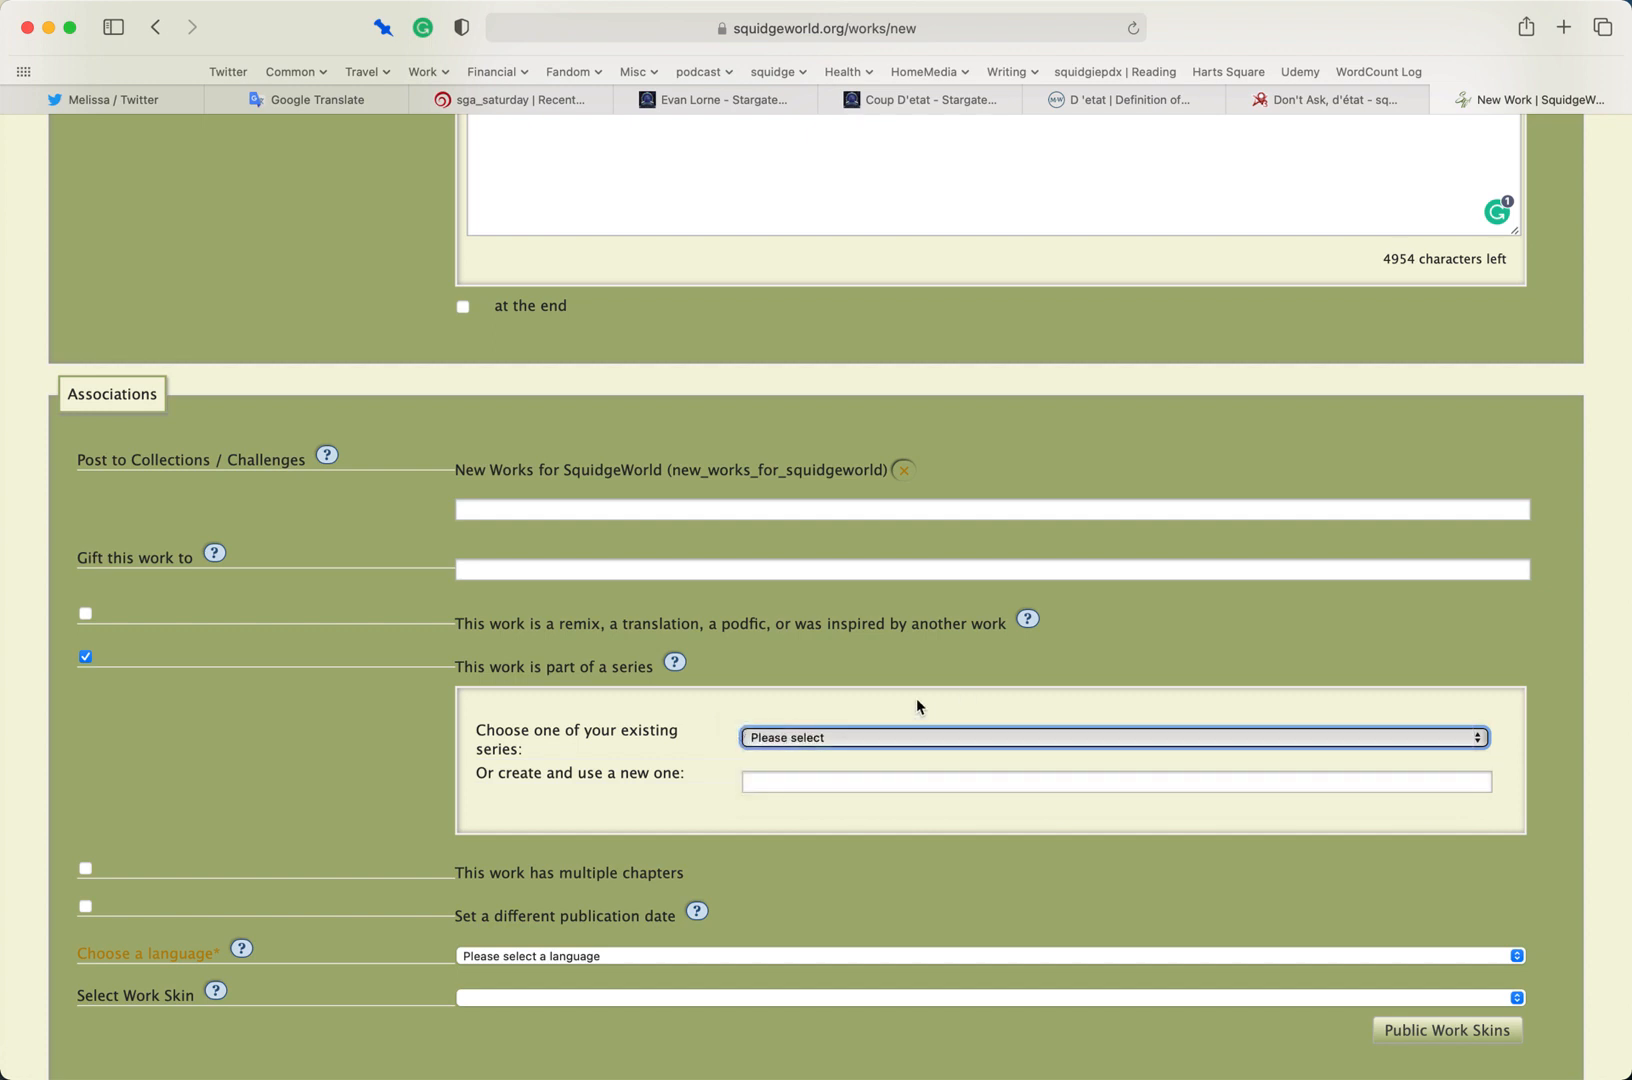
pyautogui.click(85, 657)
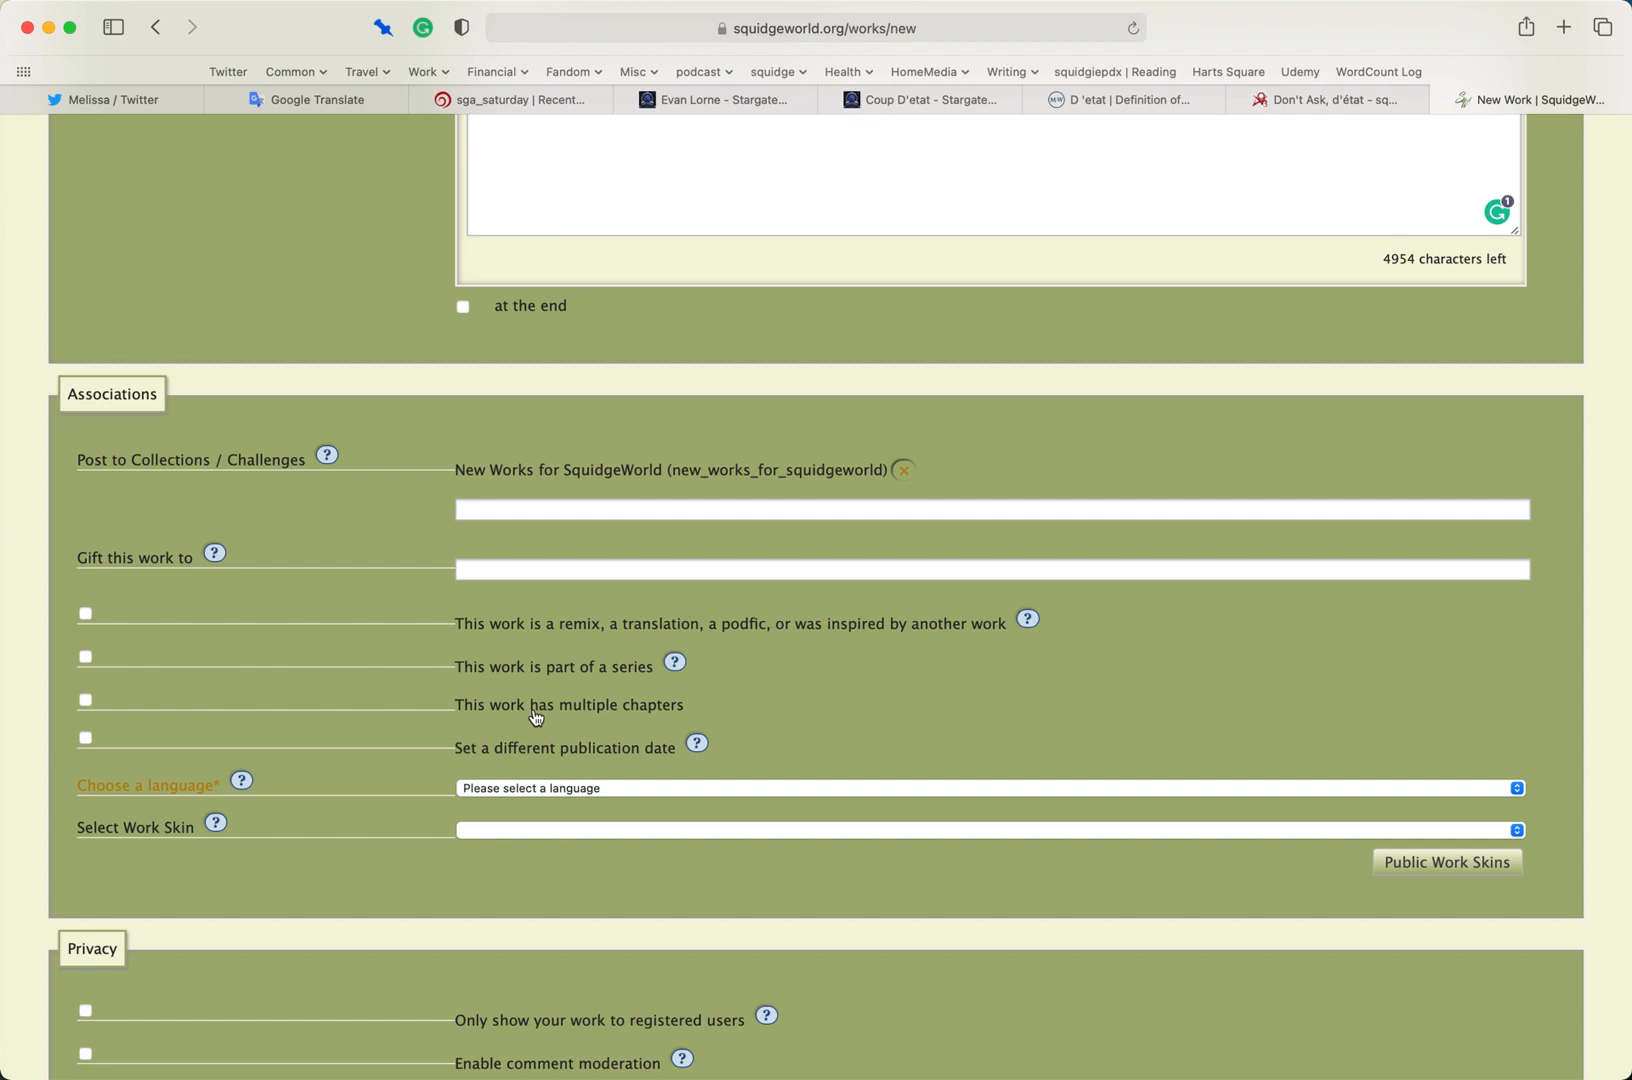
# Try the multiple chapters option to view its chapter count and title fields, and turn it off again
pyautogui.click(86, 700)
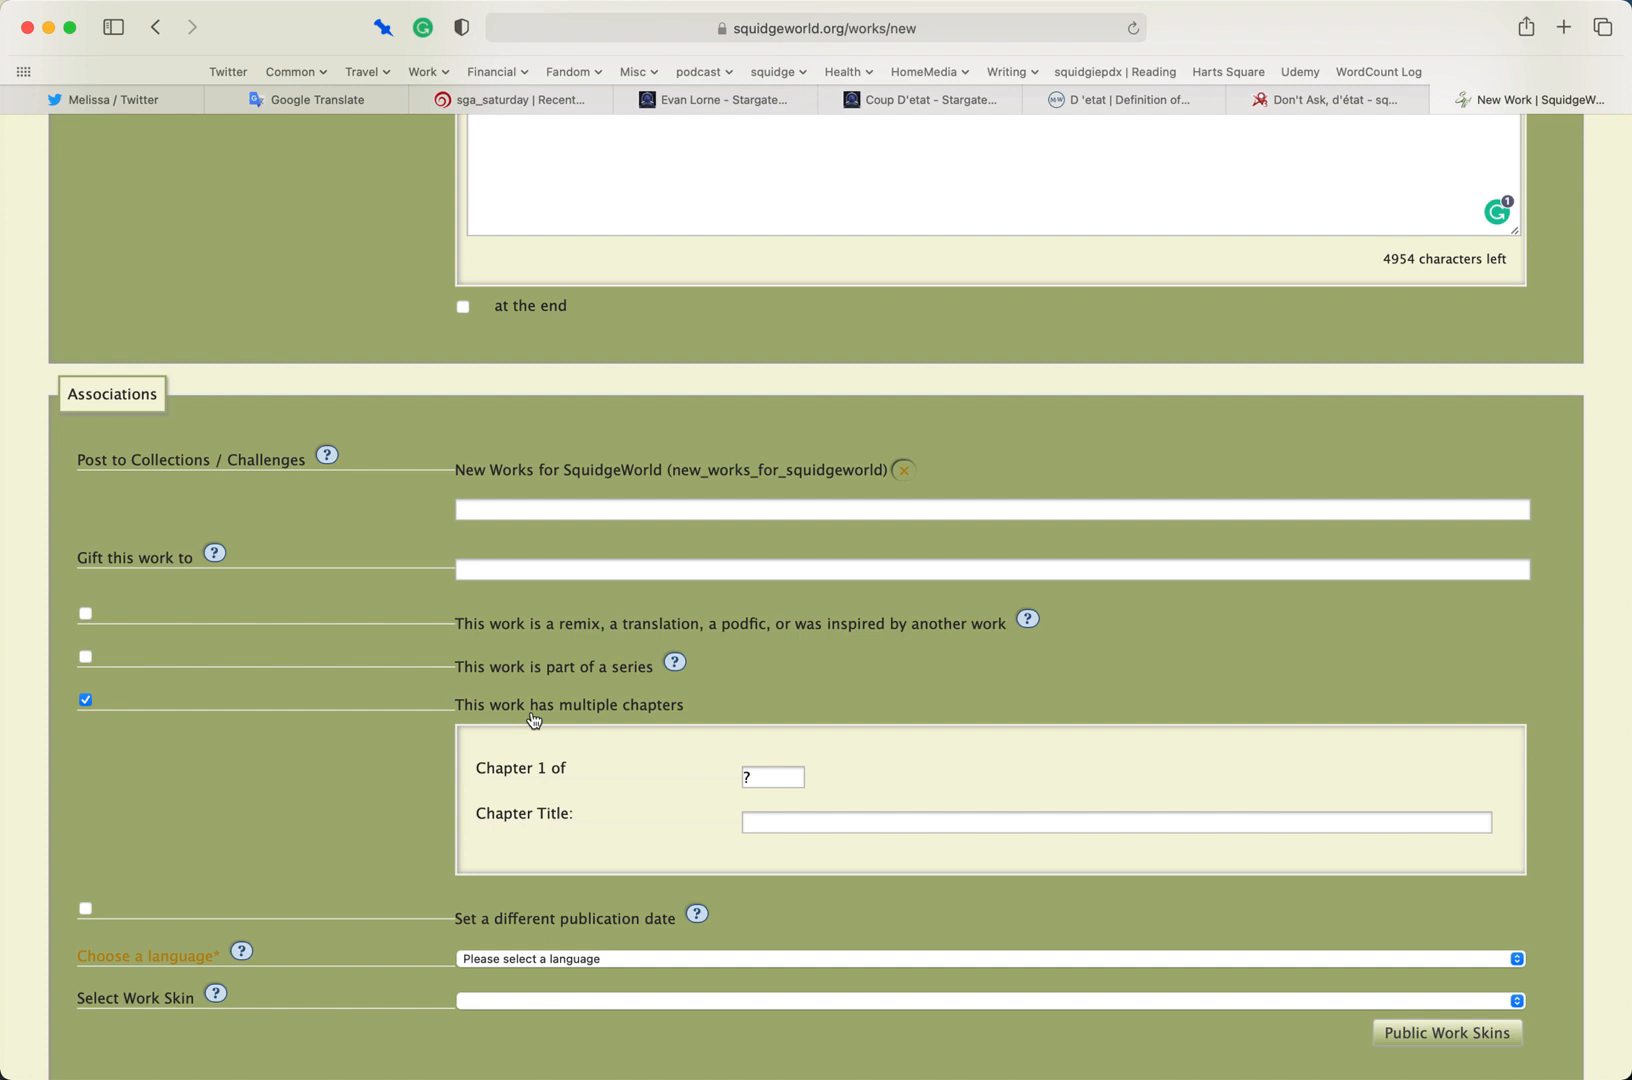
pyautogui.click(85, 700)
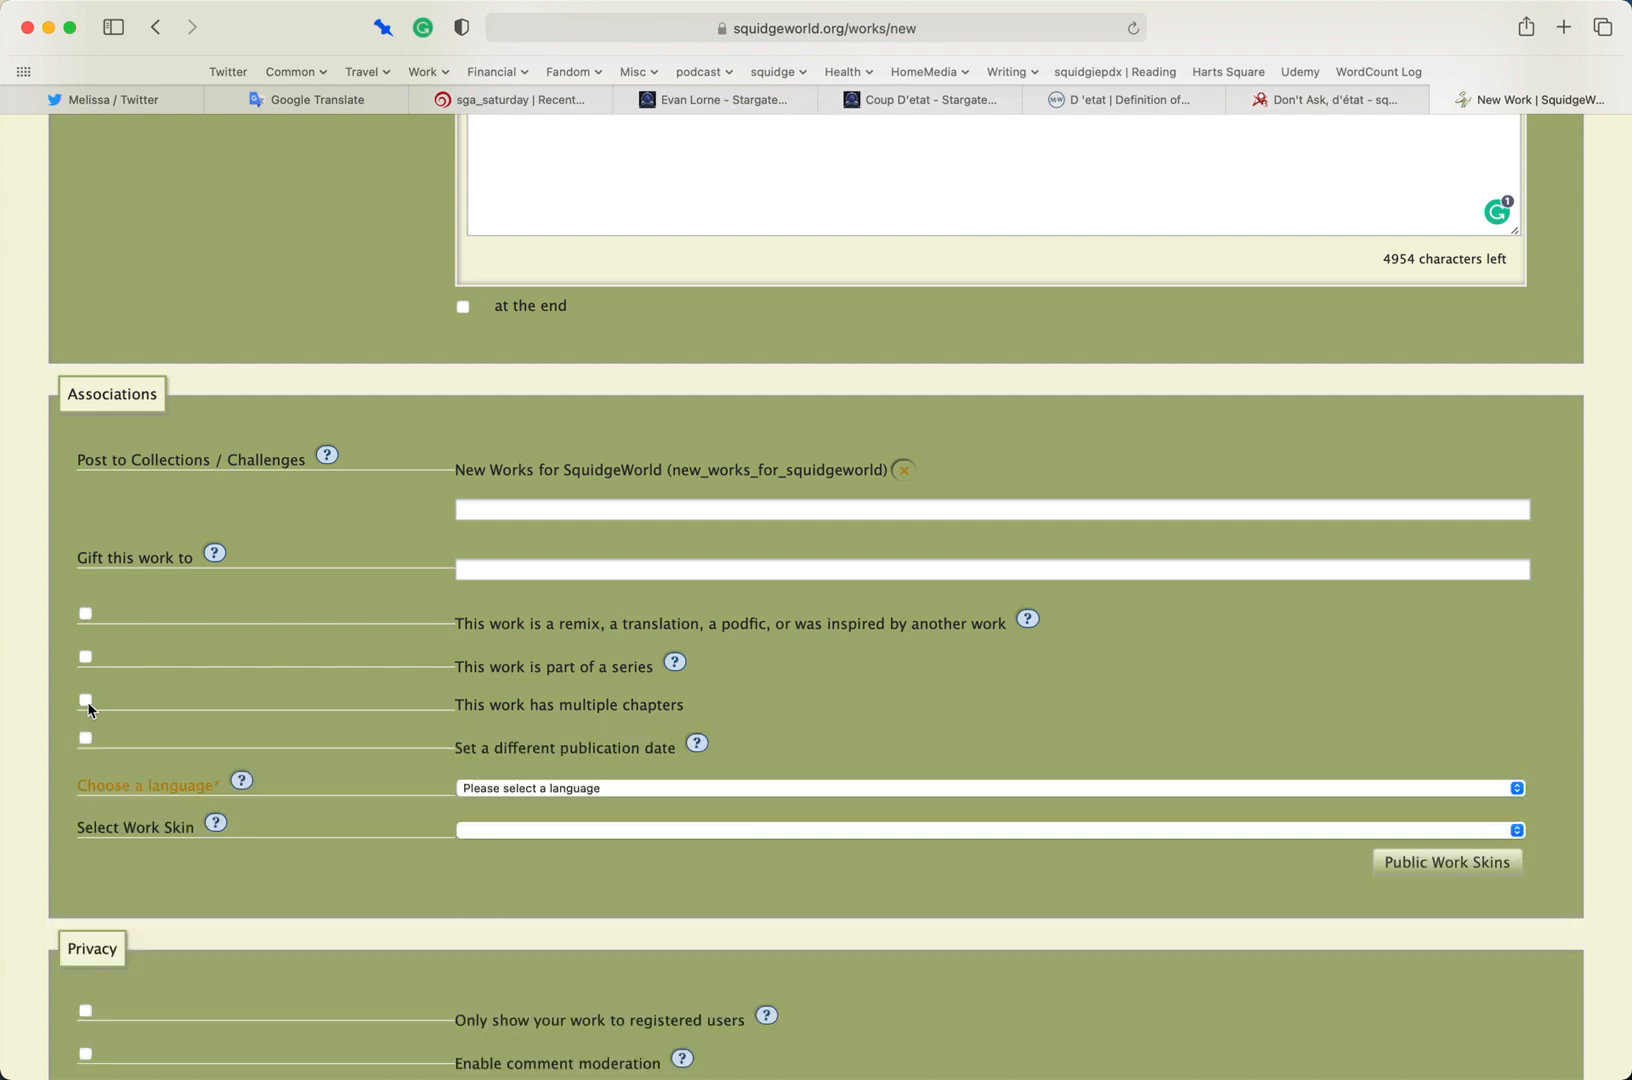
pyautogui.click(86, 701)
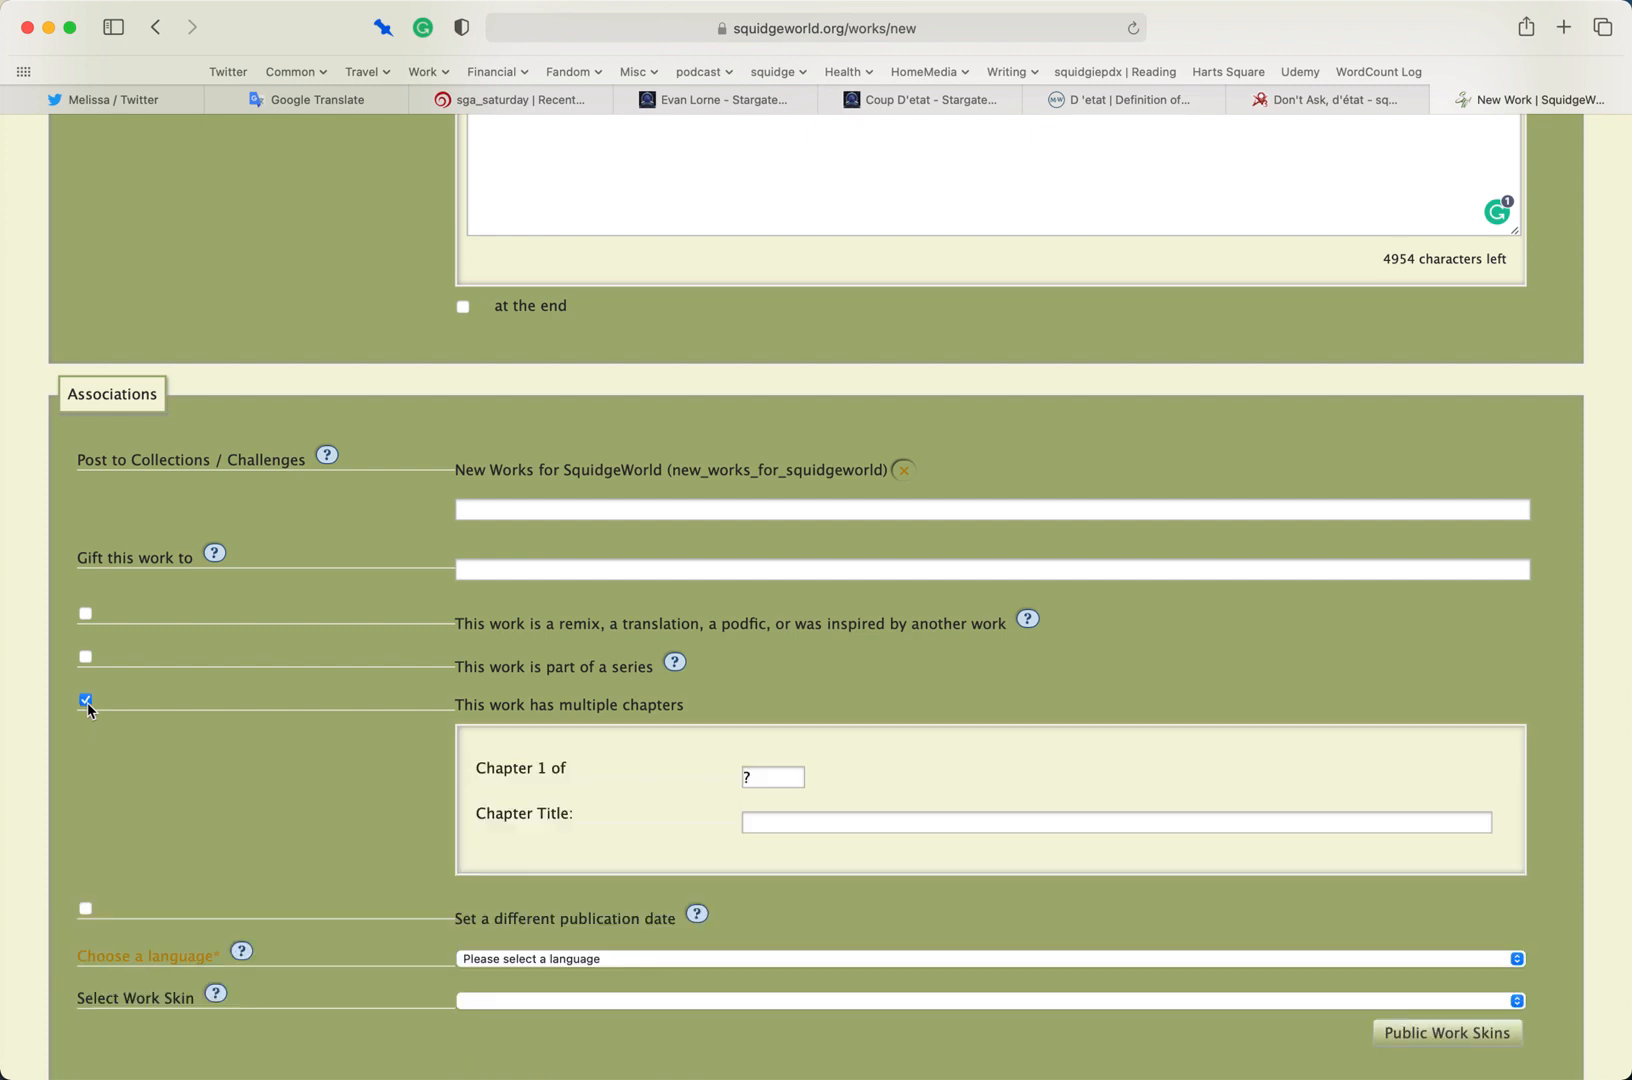
pyautogui.click(85, 701)
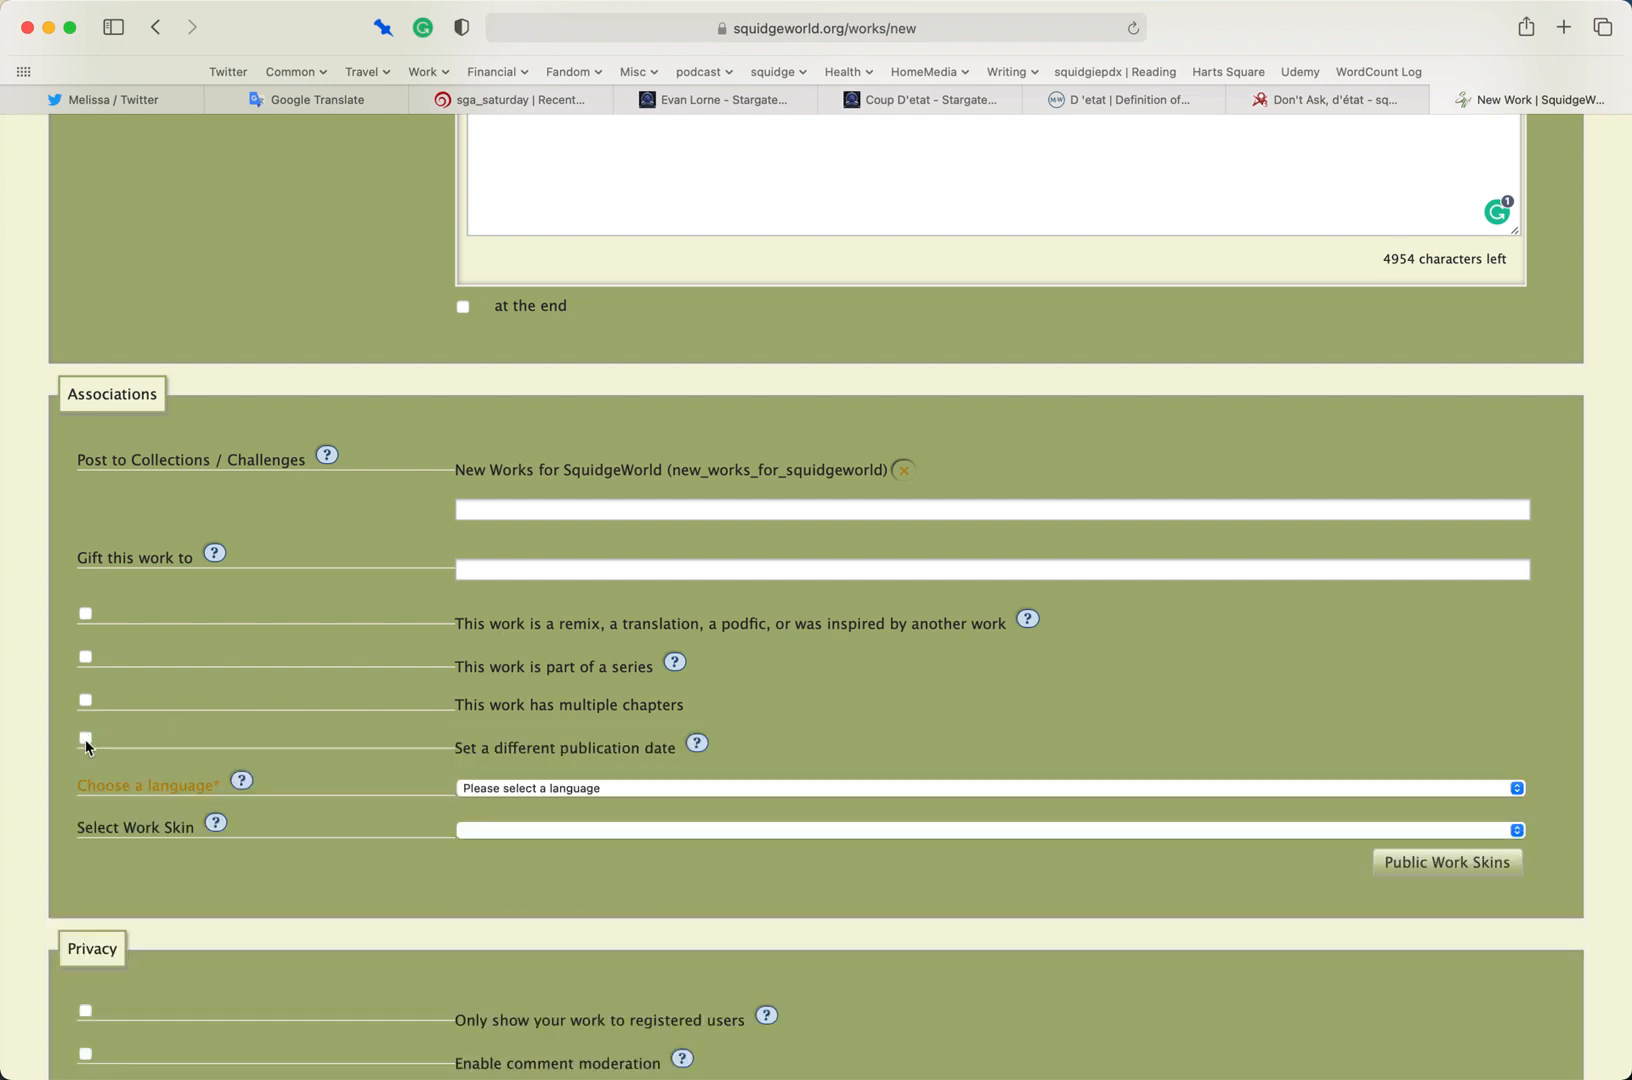
# Try the different publication date option to view its date fields, and turn it off again
pyautogui.click(86, 739)
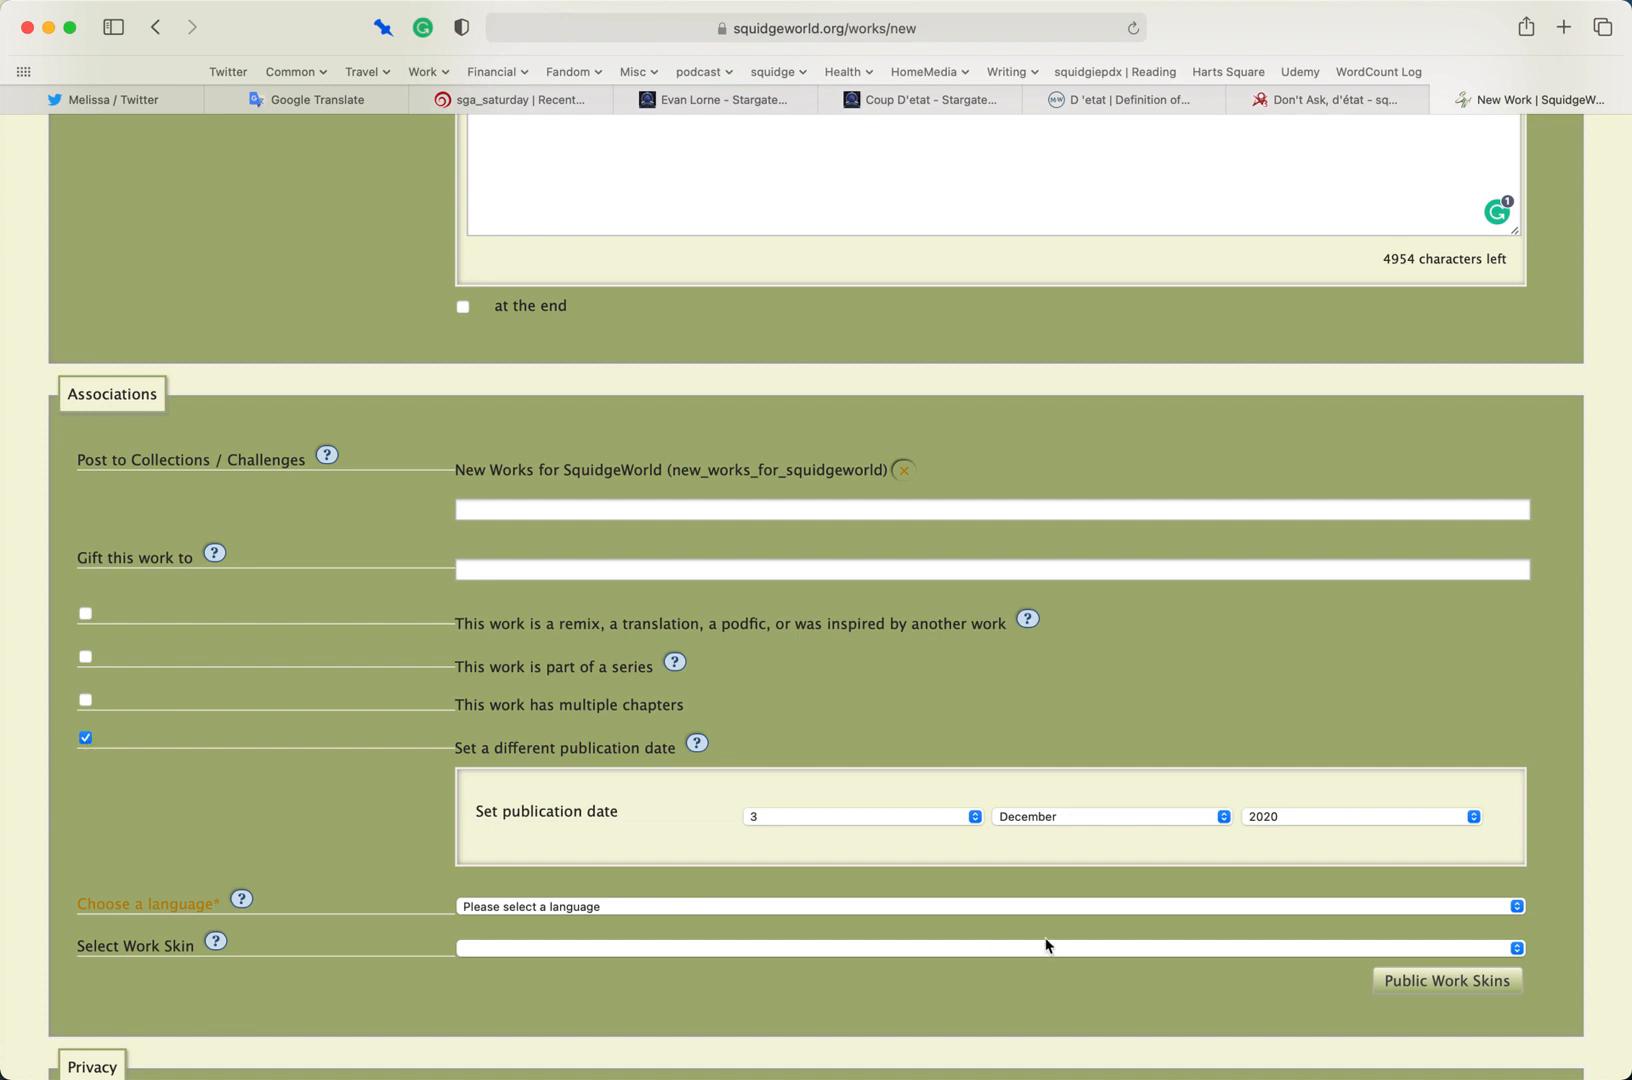
pyautogui.click(86, 738)
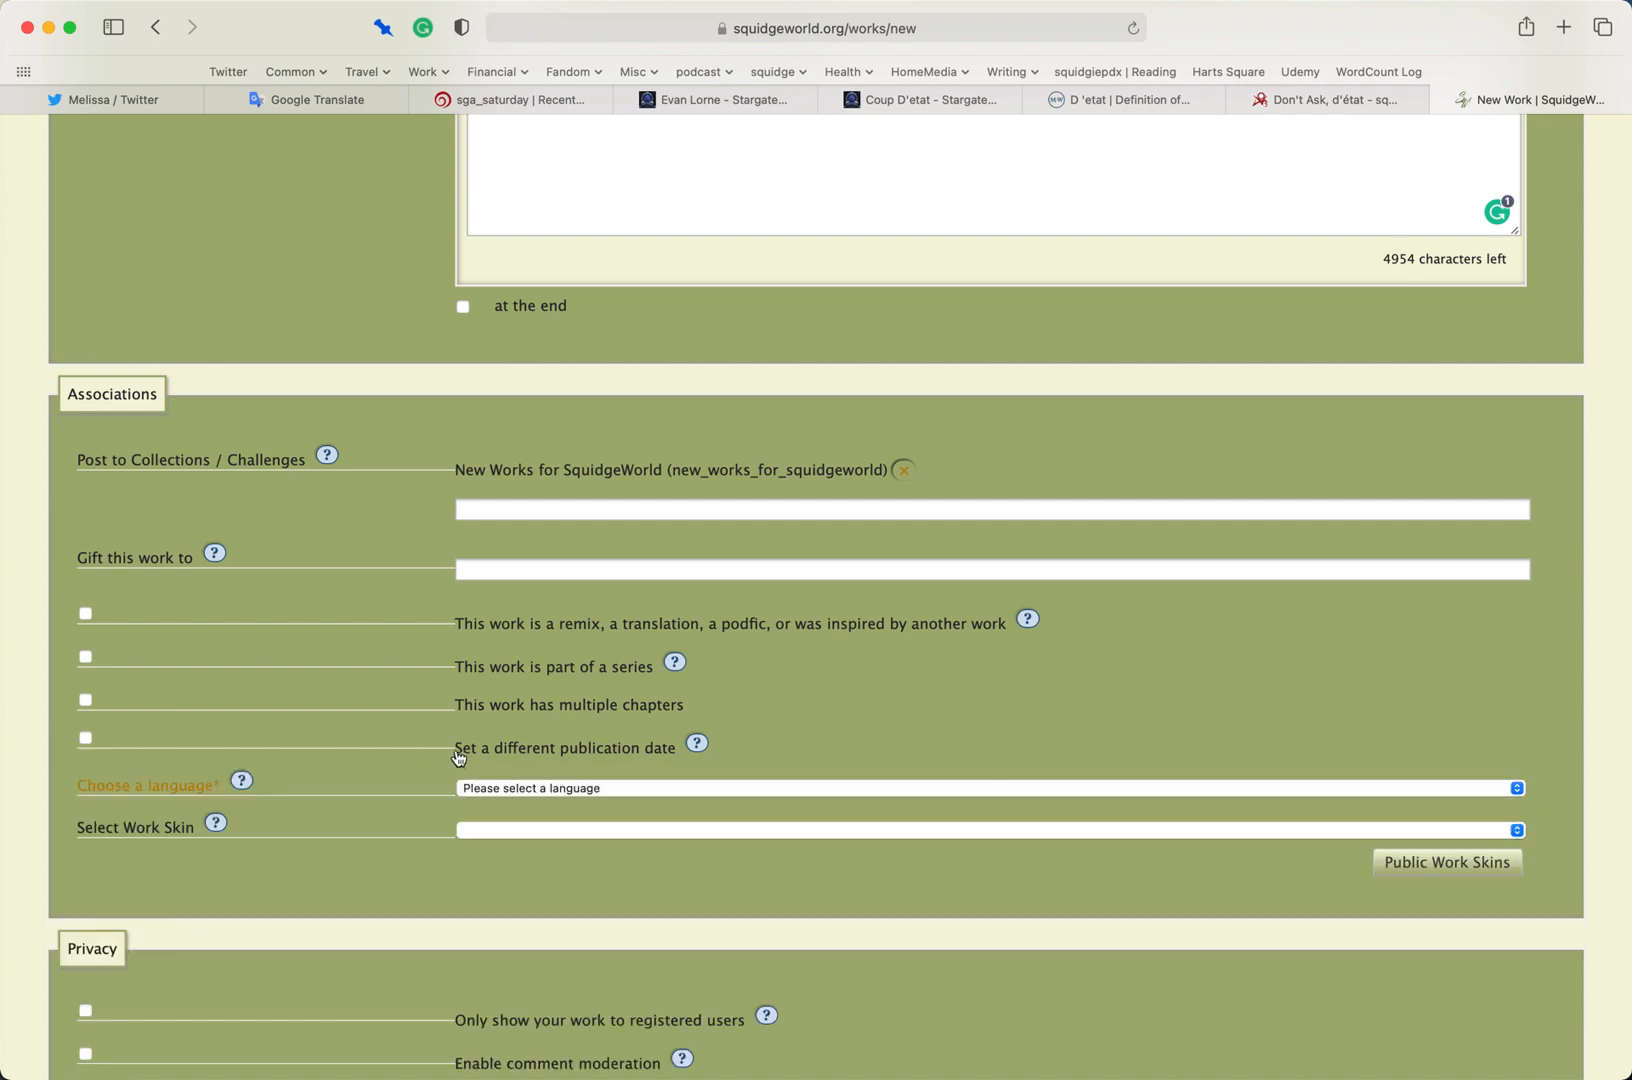
pyautogui.click(86, 739)
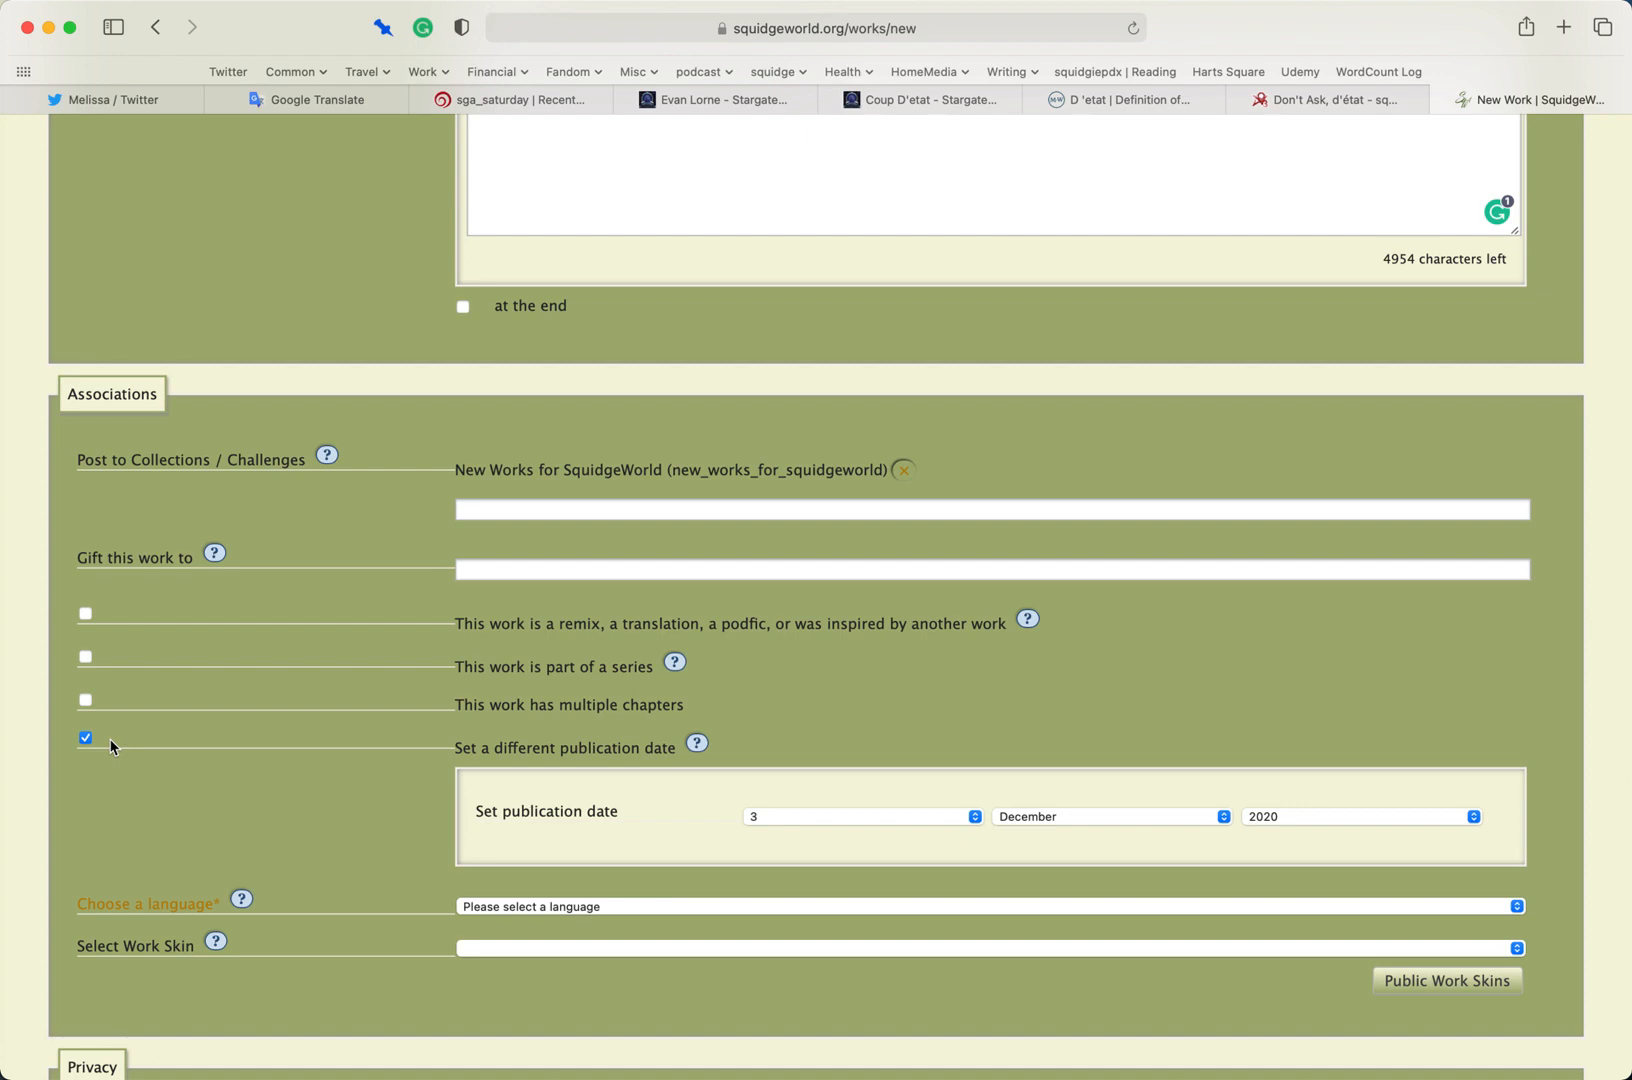
pyautogui.scroll(20, 111, 746)
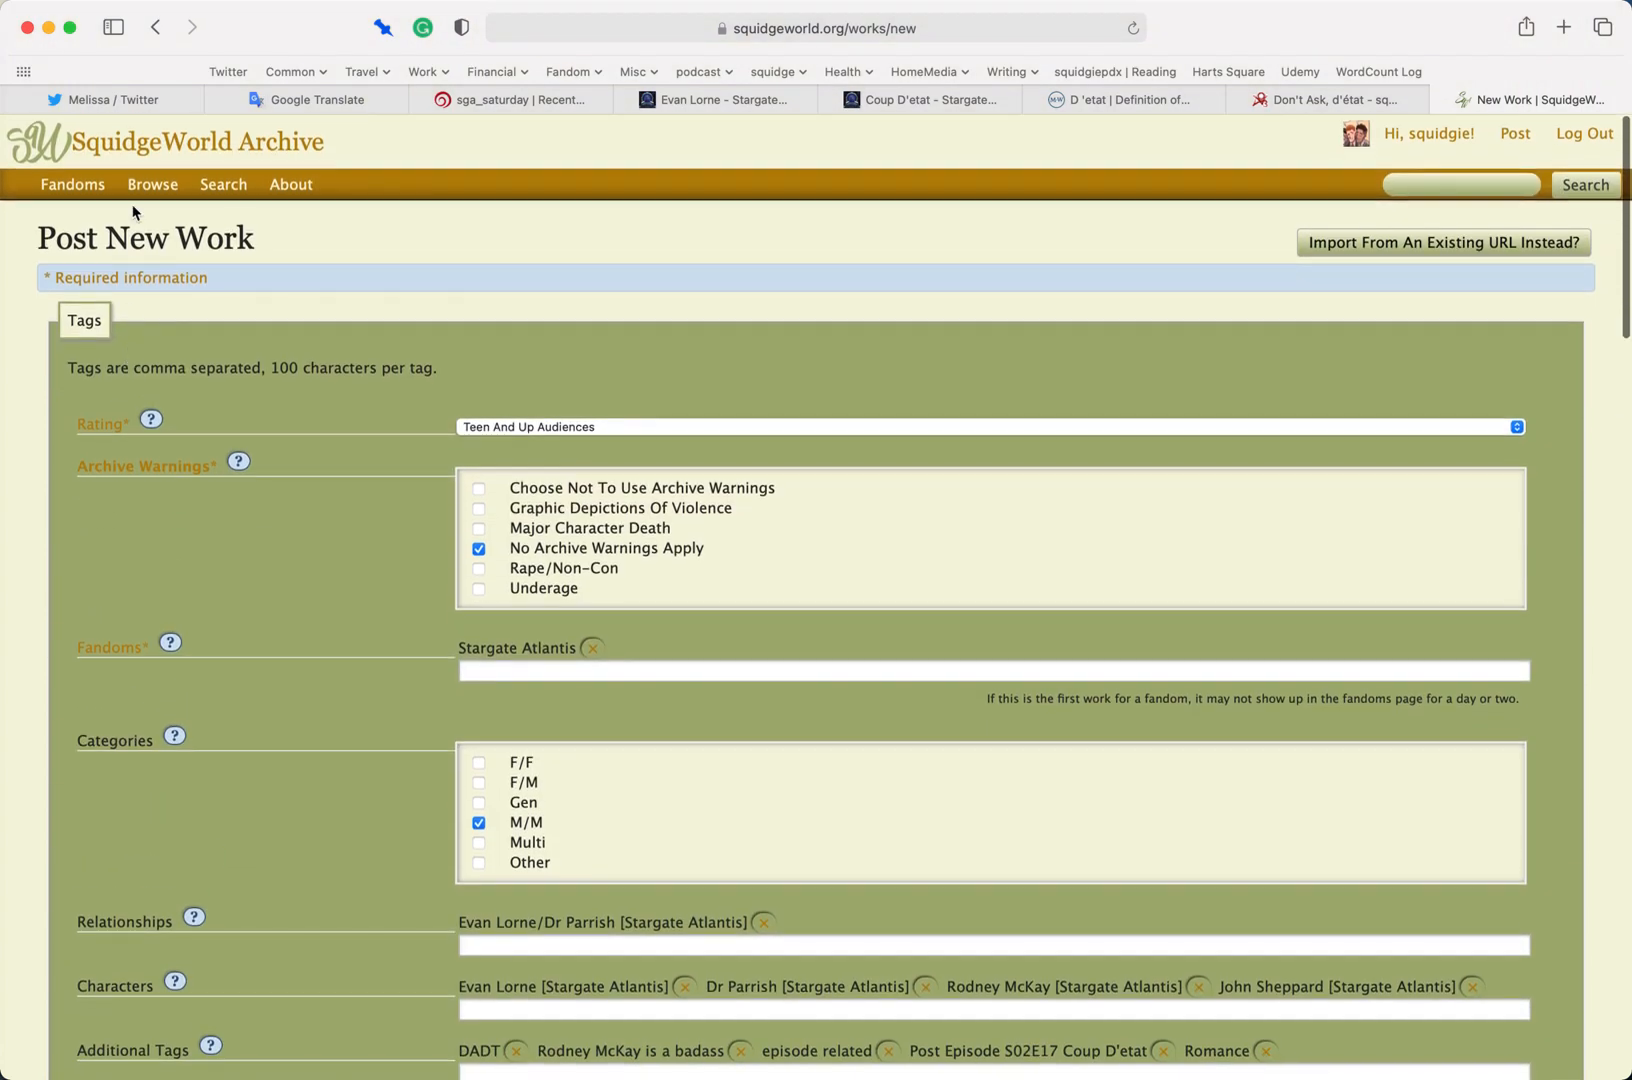
pyautogui.moveTo(145, 192)
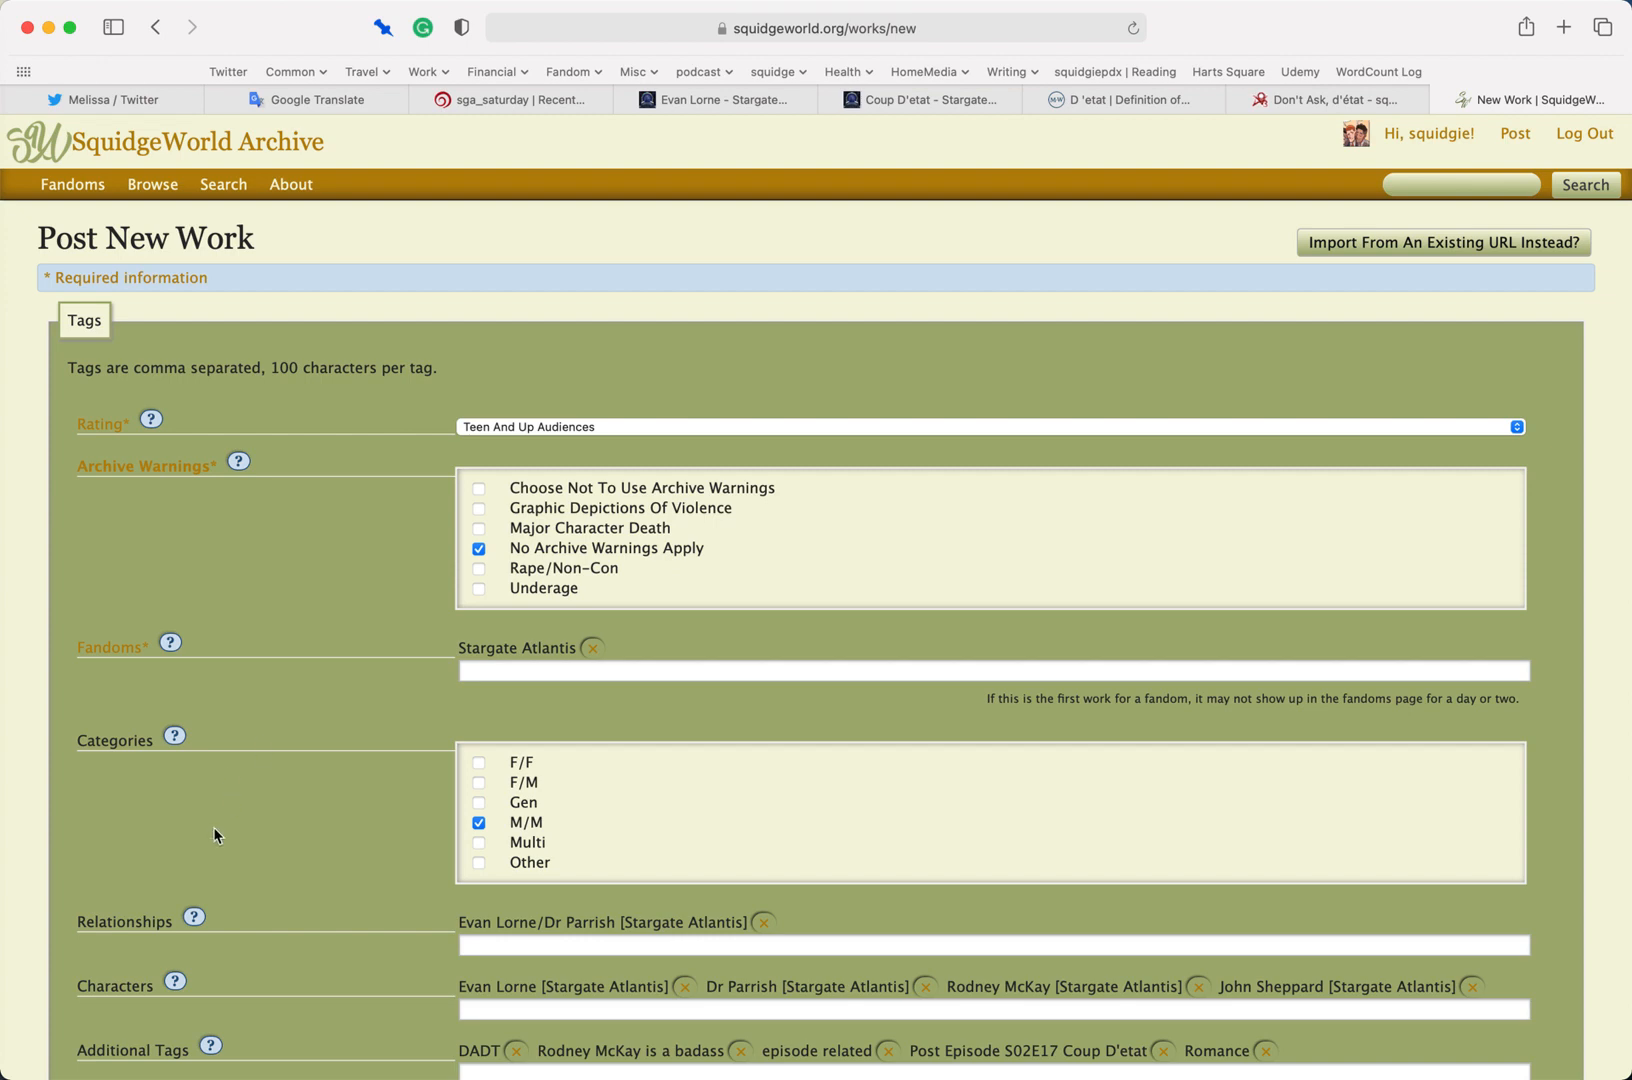
pyautogui.scroll(-13, 374, 771)
pyautogui.scroll(-6, 372, 780)
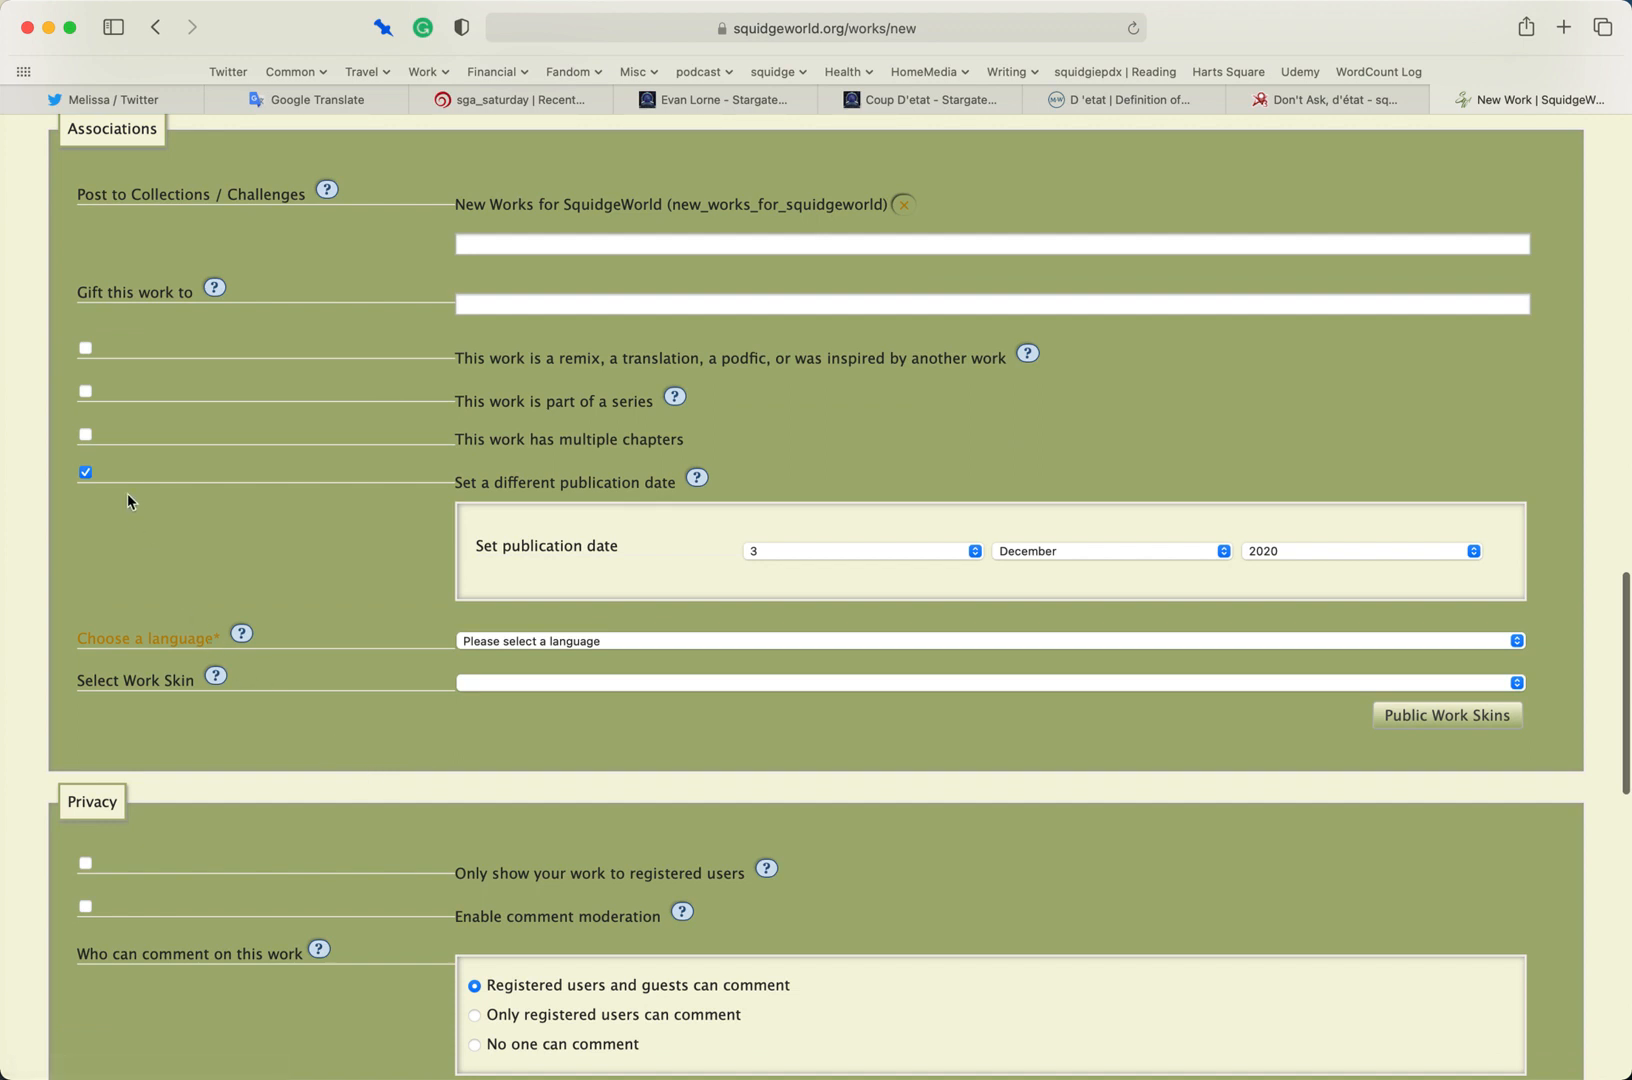
pyautogui.click(88, 474)
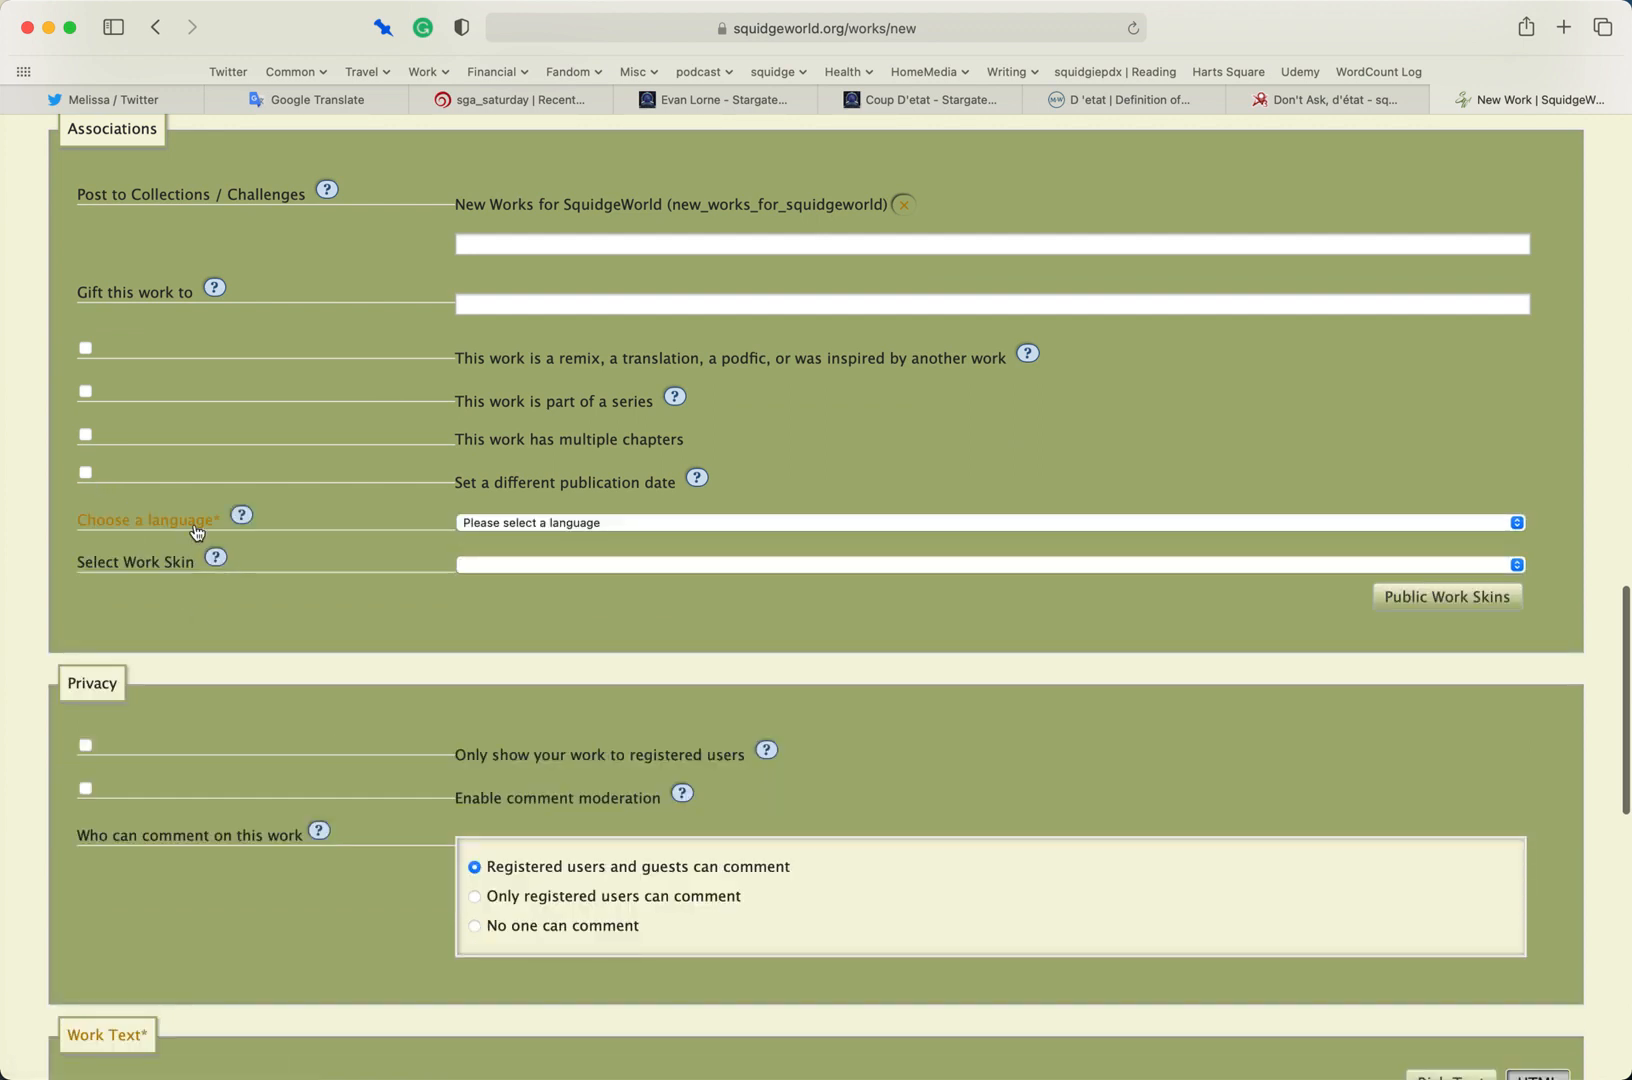
# Set the work's language to English and check the available work skins without choosing one
pyautogui.click(562, 523)
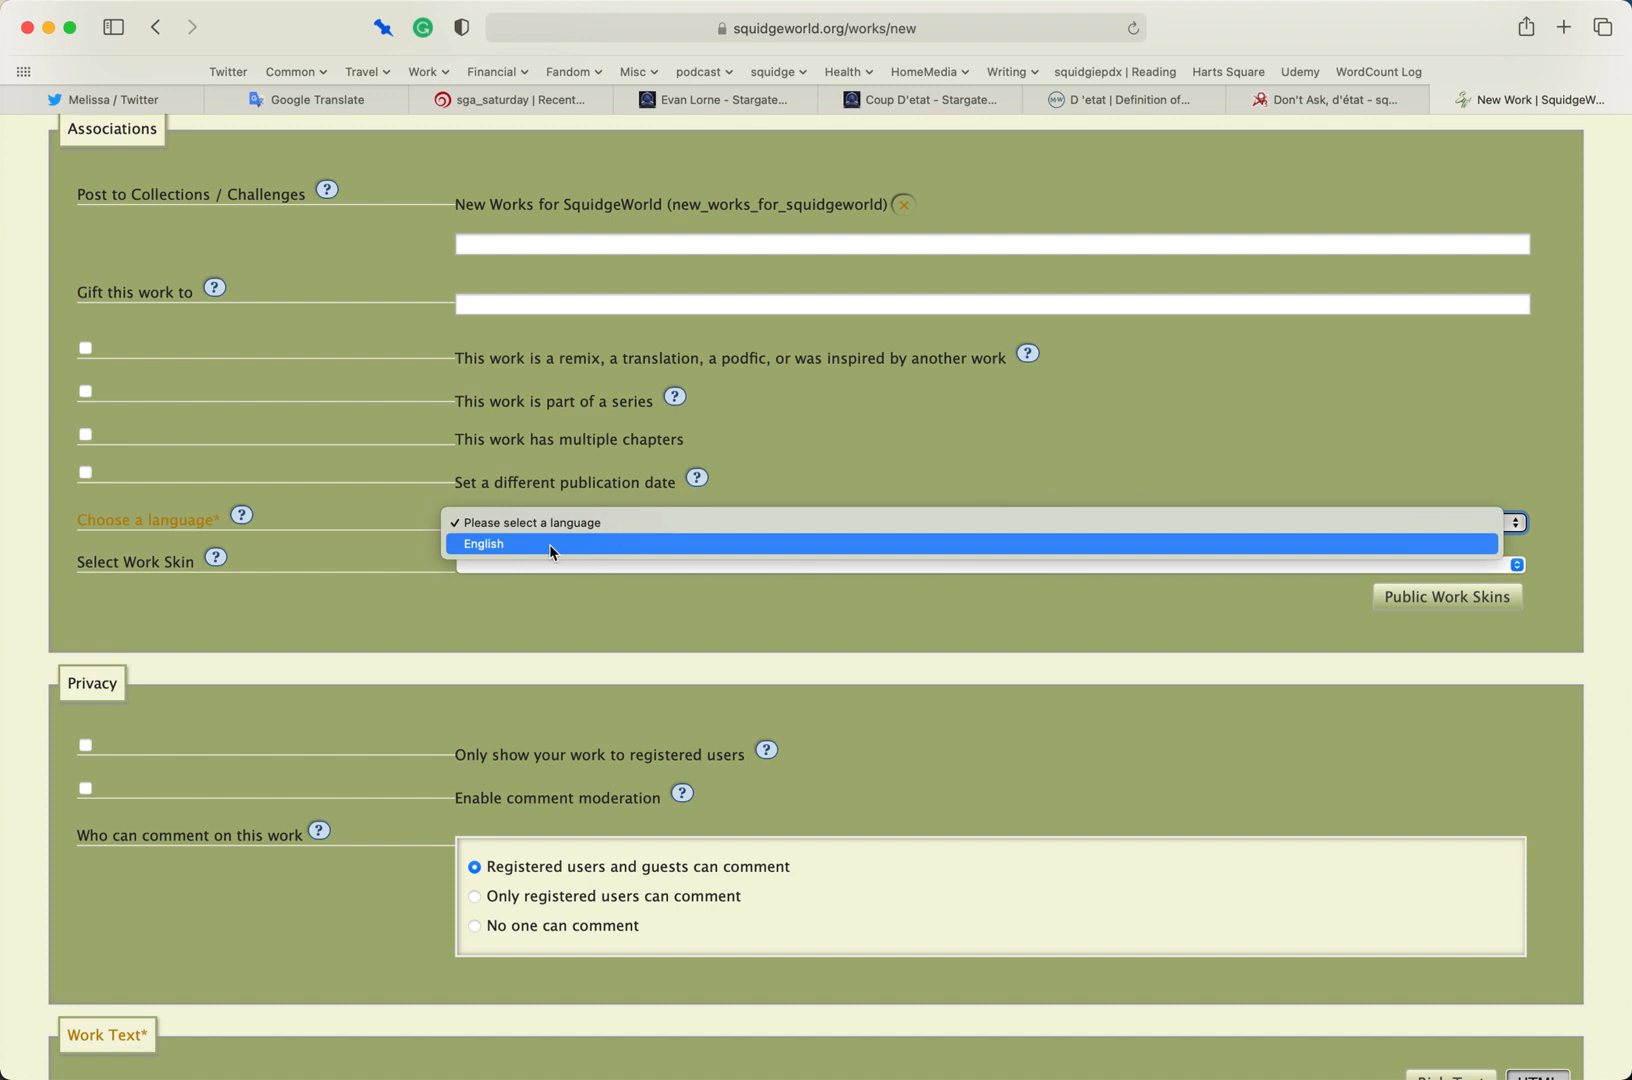
pyautogui.click(550, 544)
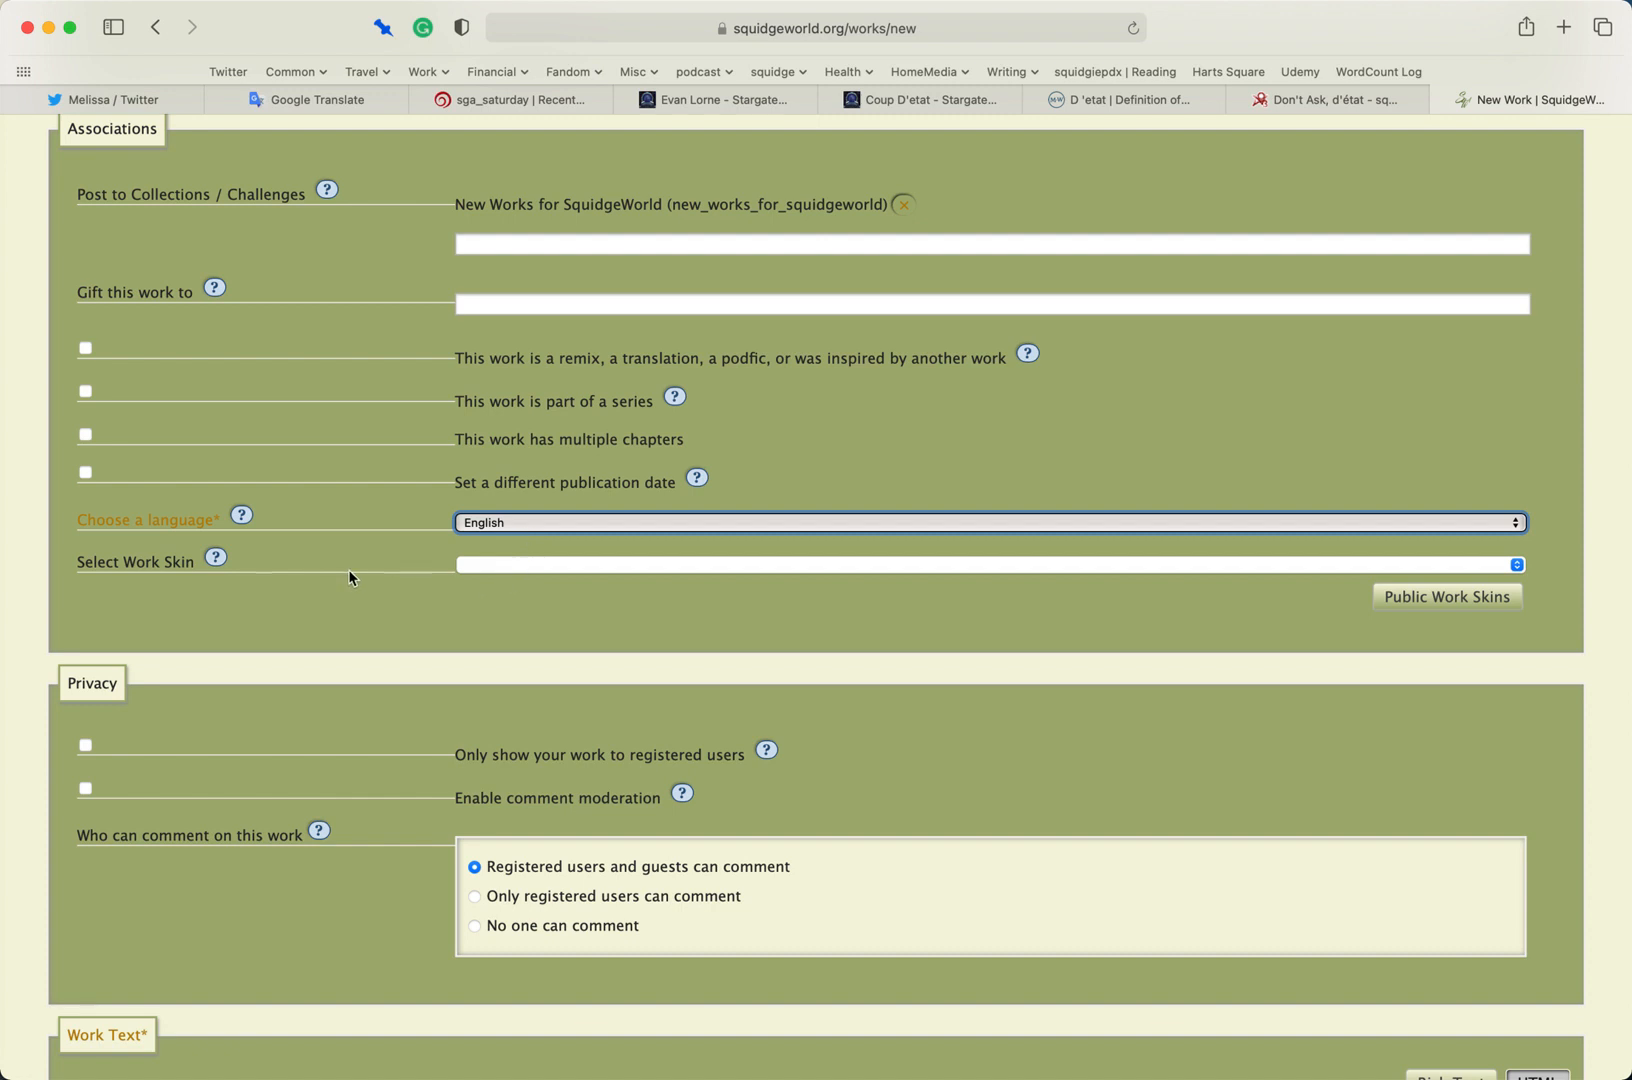
pyautogui.click(684, 571)
pyautogui.click(437, 601)
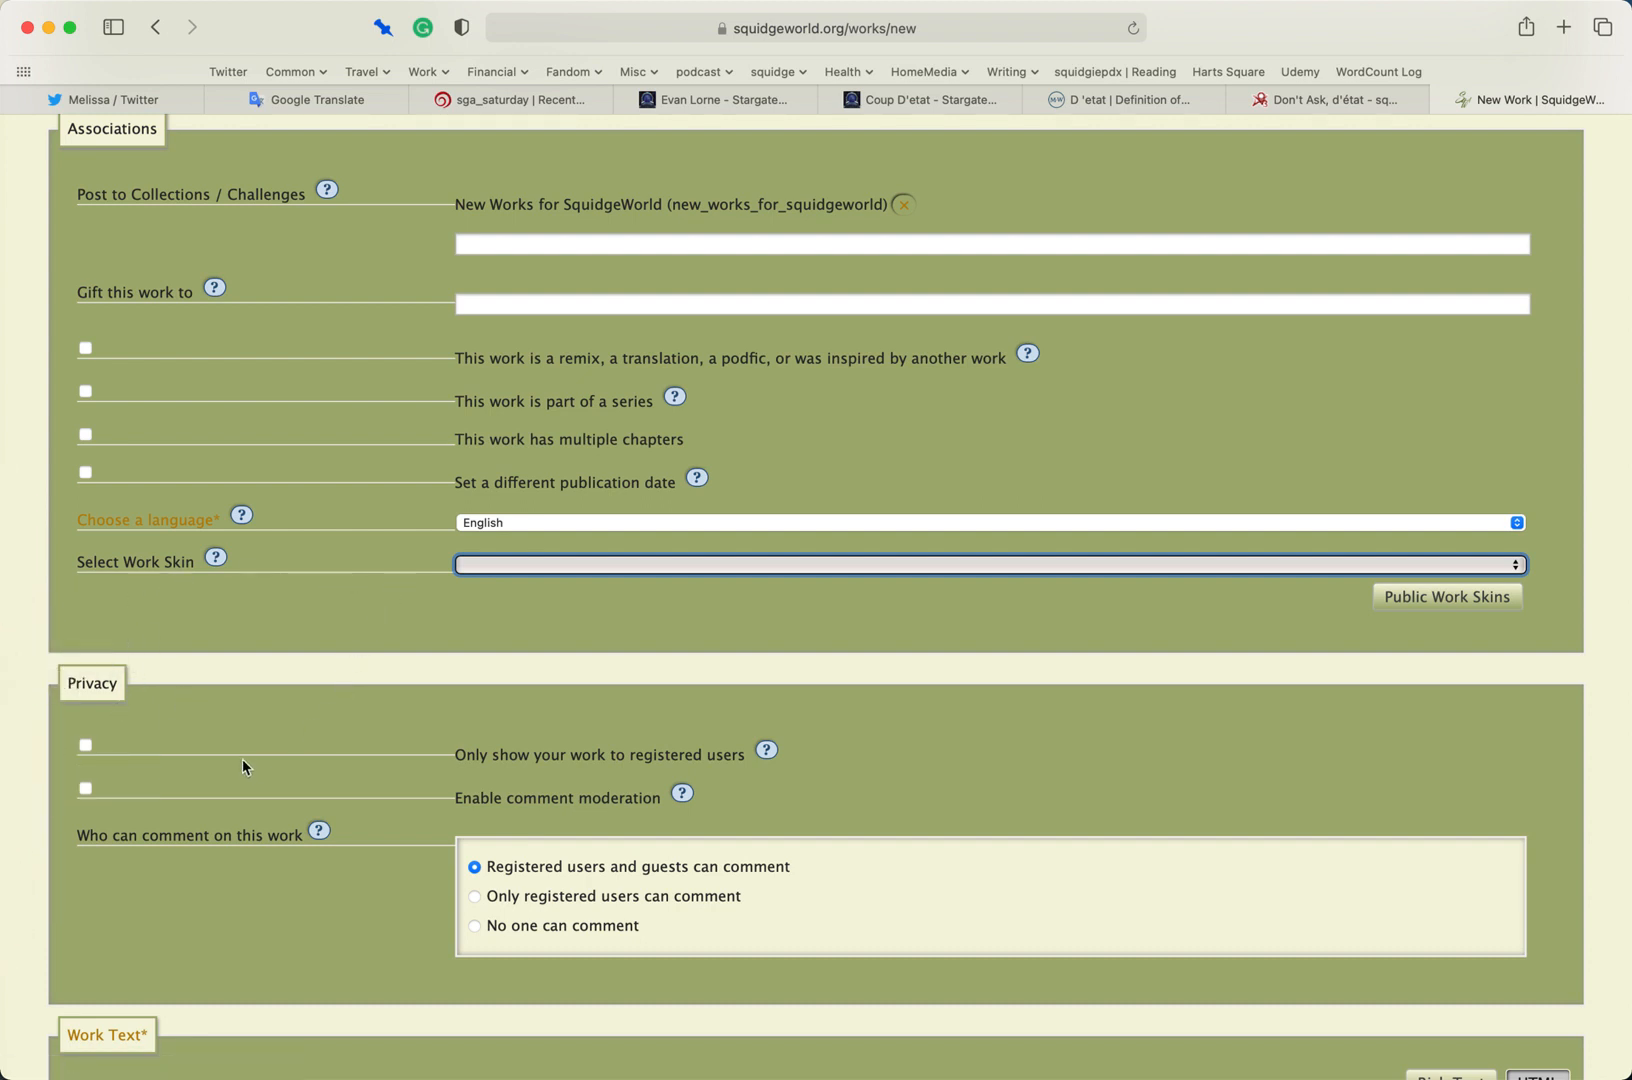
# Restrict the work in the privacy settings so only registered users can see it
pyautogui.scroll(-3, 290, 658)
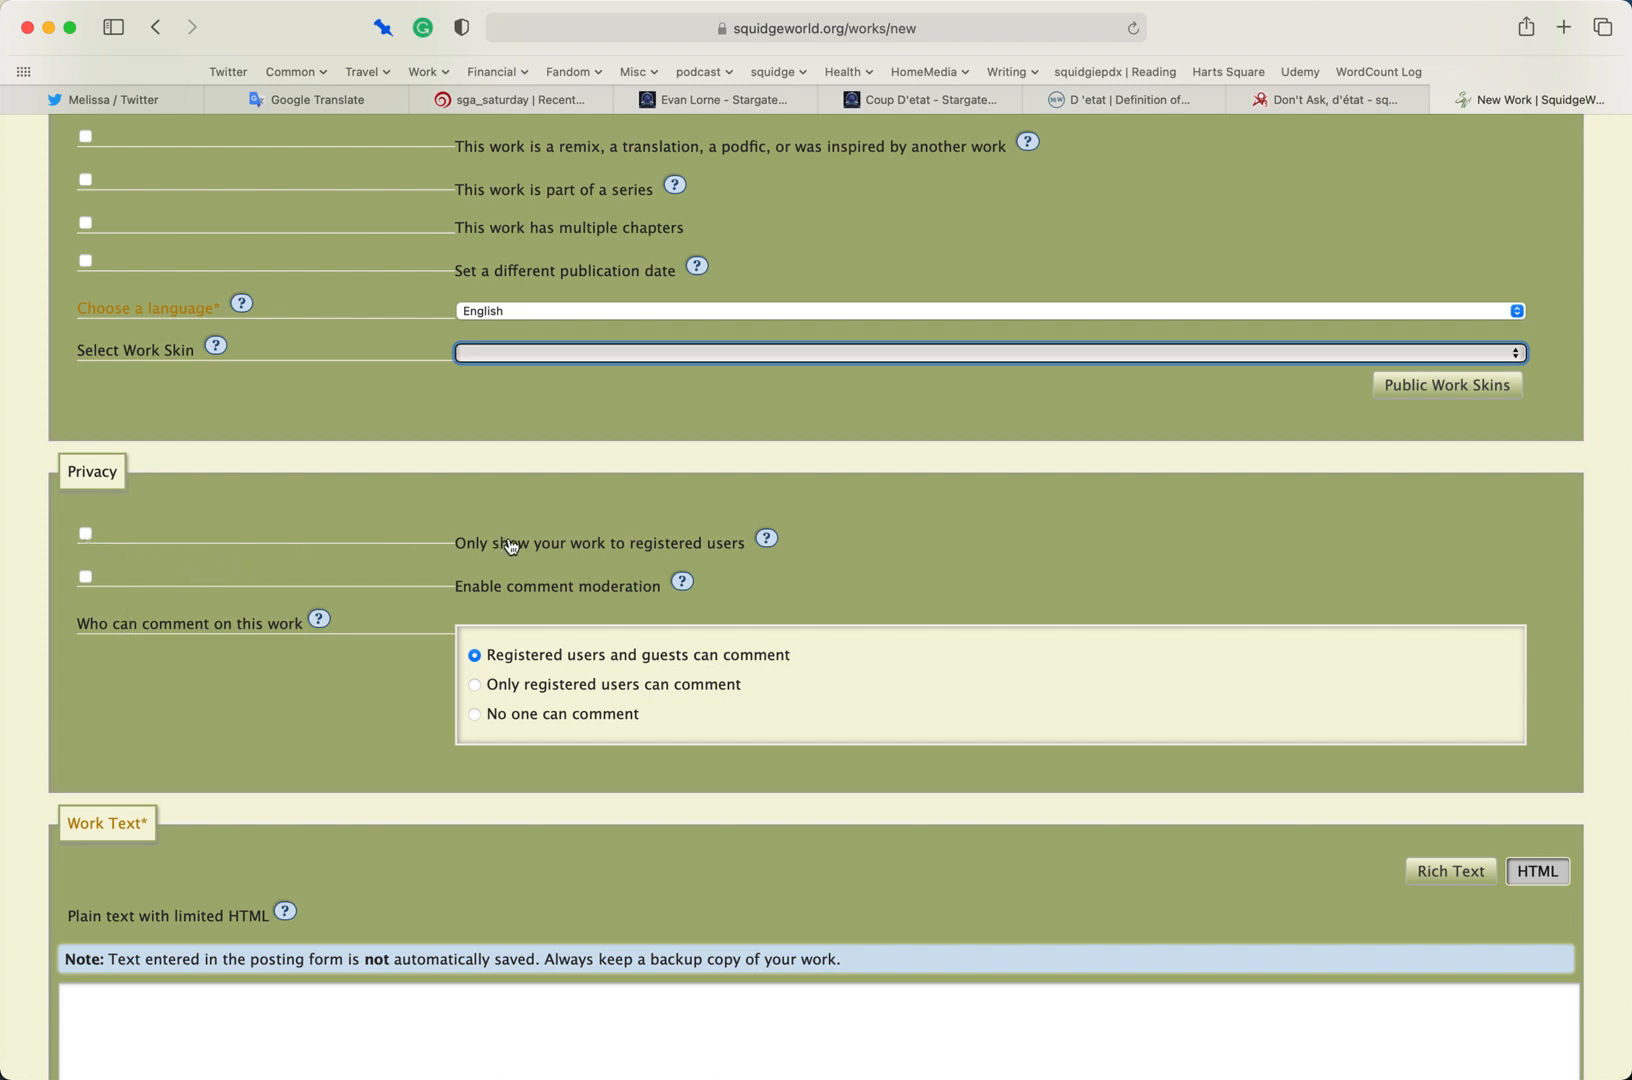
pyautogui.click(86, 534)
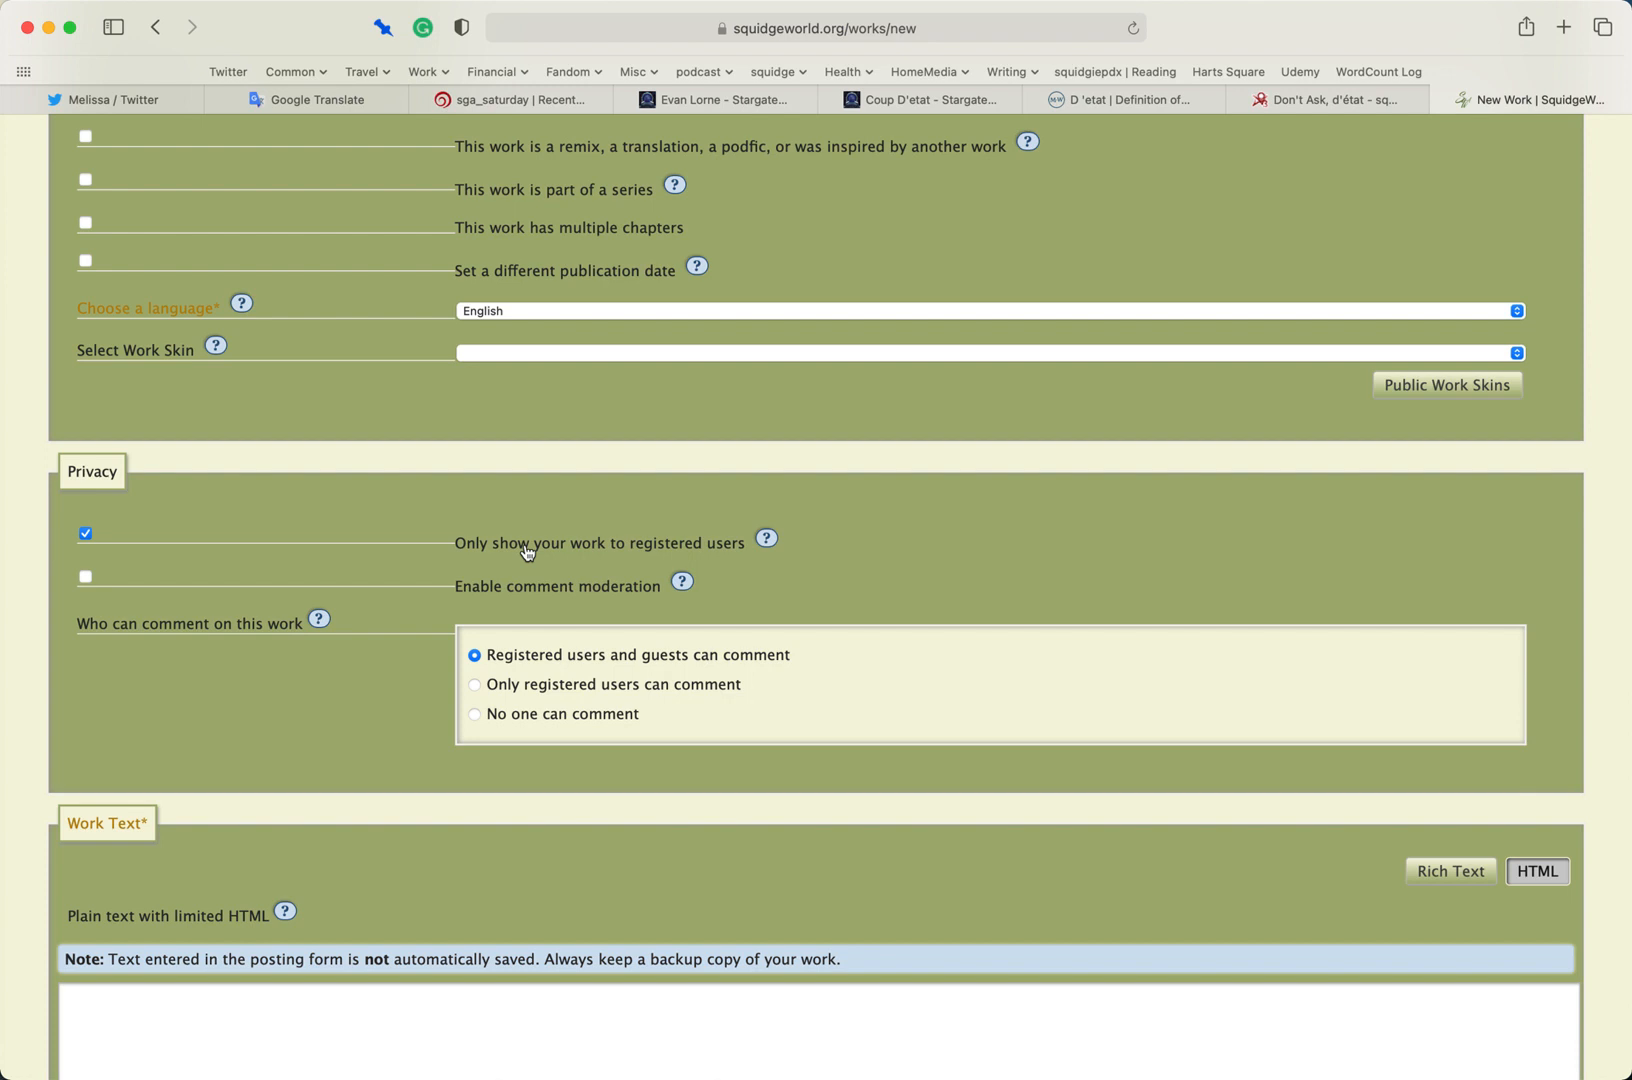
# Remove the restriction that shows the work only to registered users
pyautogui.click(86, 535)
# Try the Rich Text editor for the work text and switch back to the HTML editor
pyautogui.scroll(-10, 644, 805)
pyautogui.scroll(3, 644, 808)
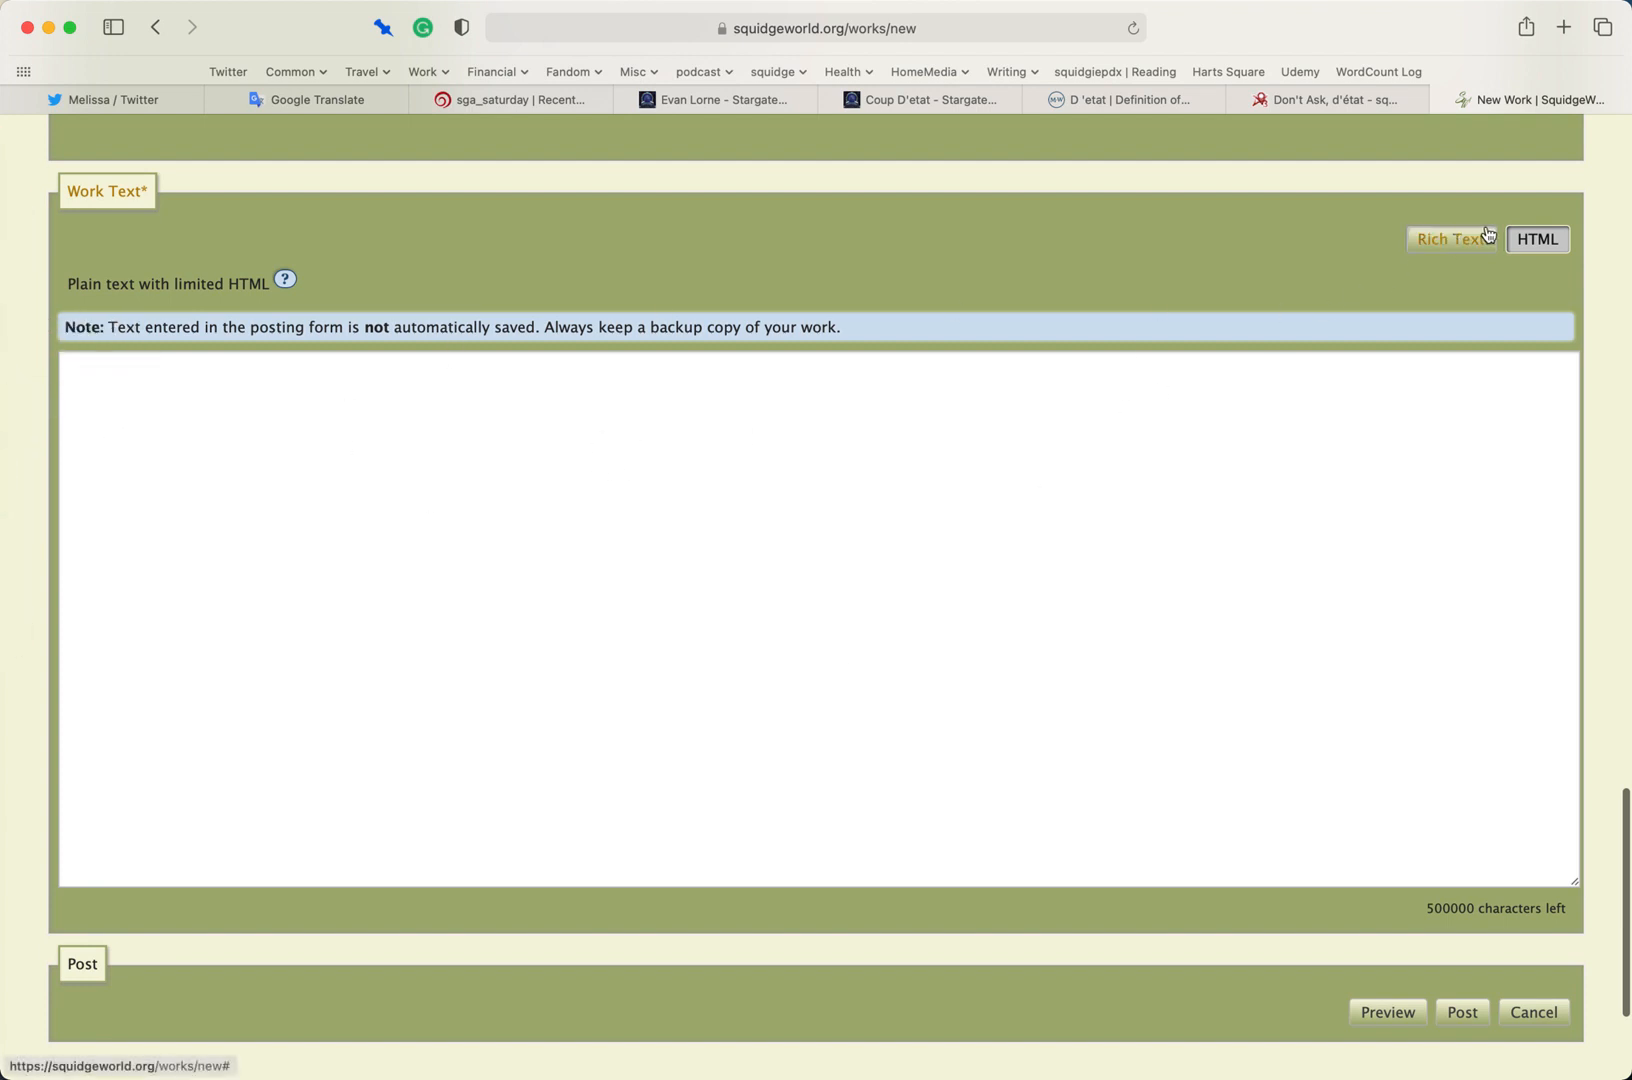
pyautogui.click(1458, 245)
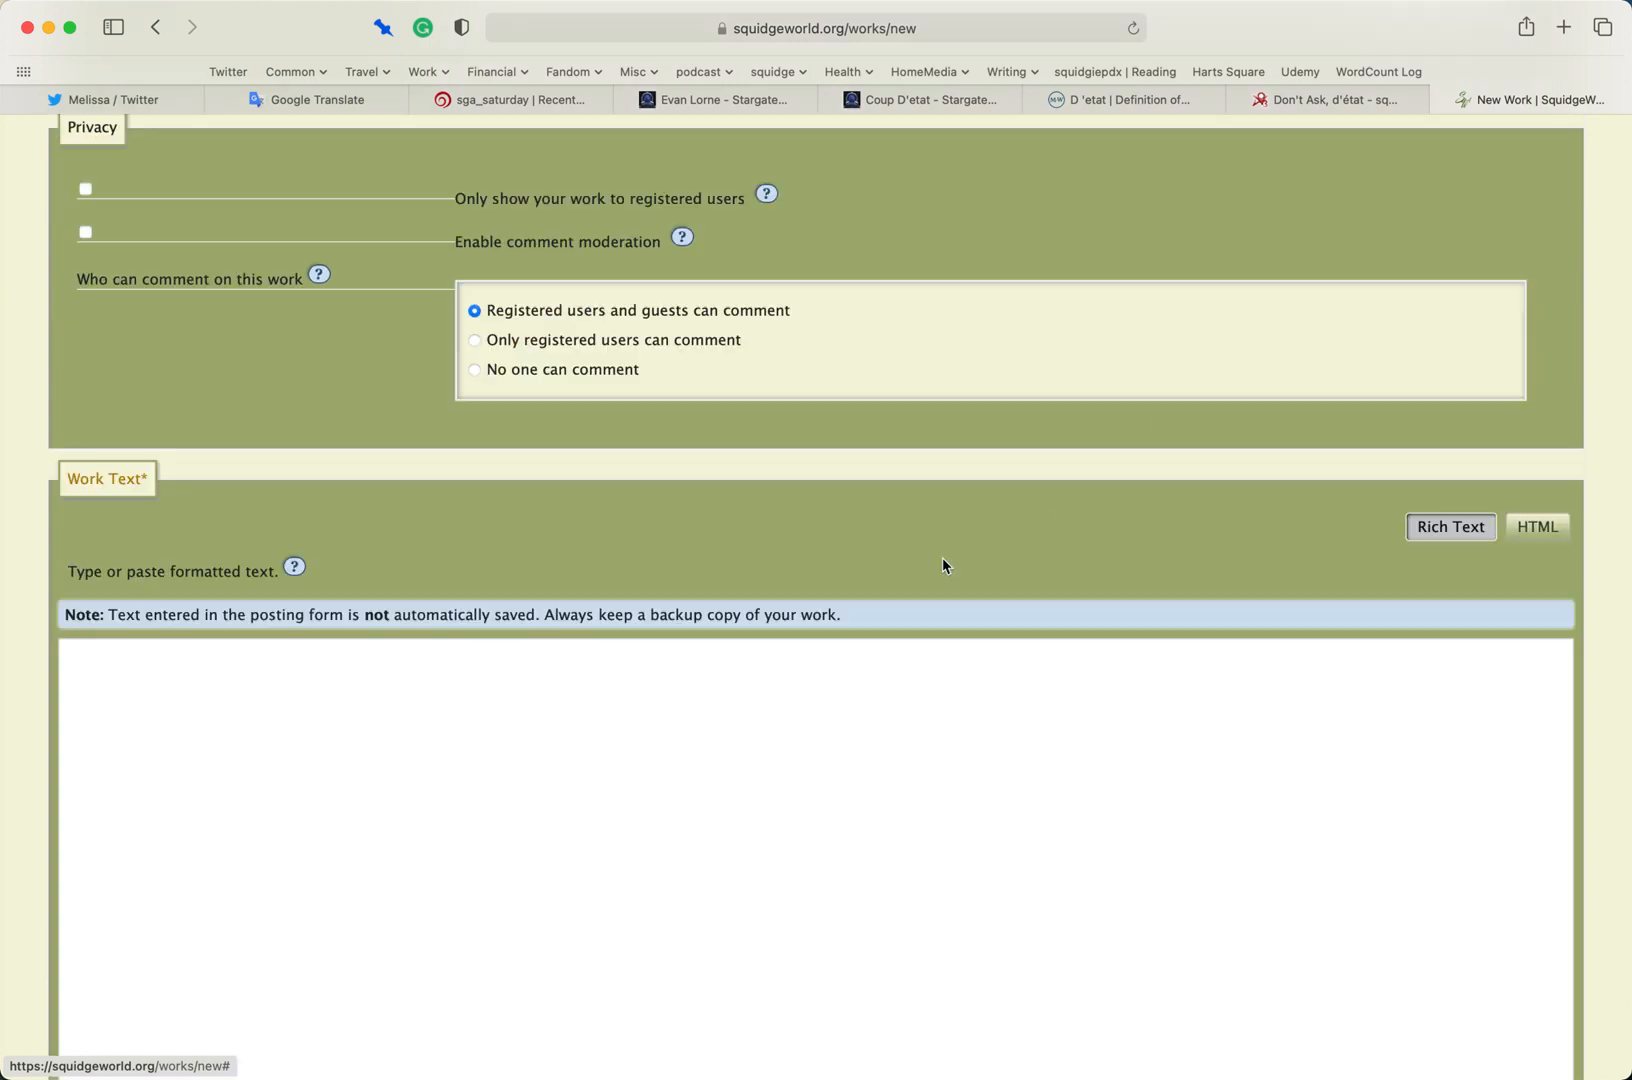
pyautogui.scroll(-2, 1030, 763)
pyautogui.scroll(-2, 1030, 763)
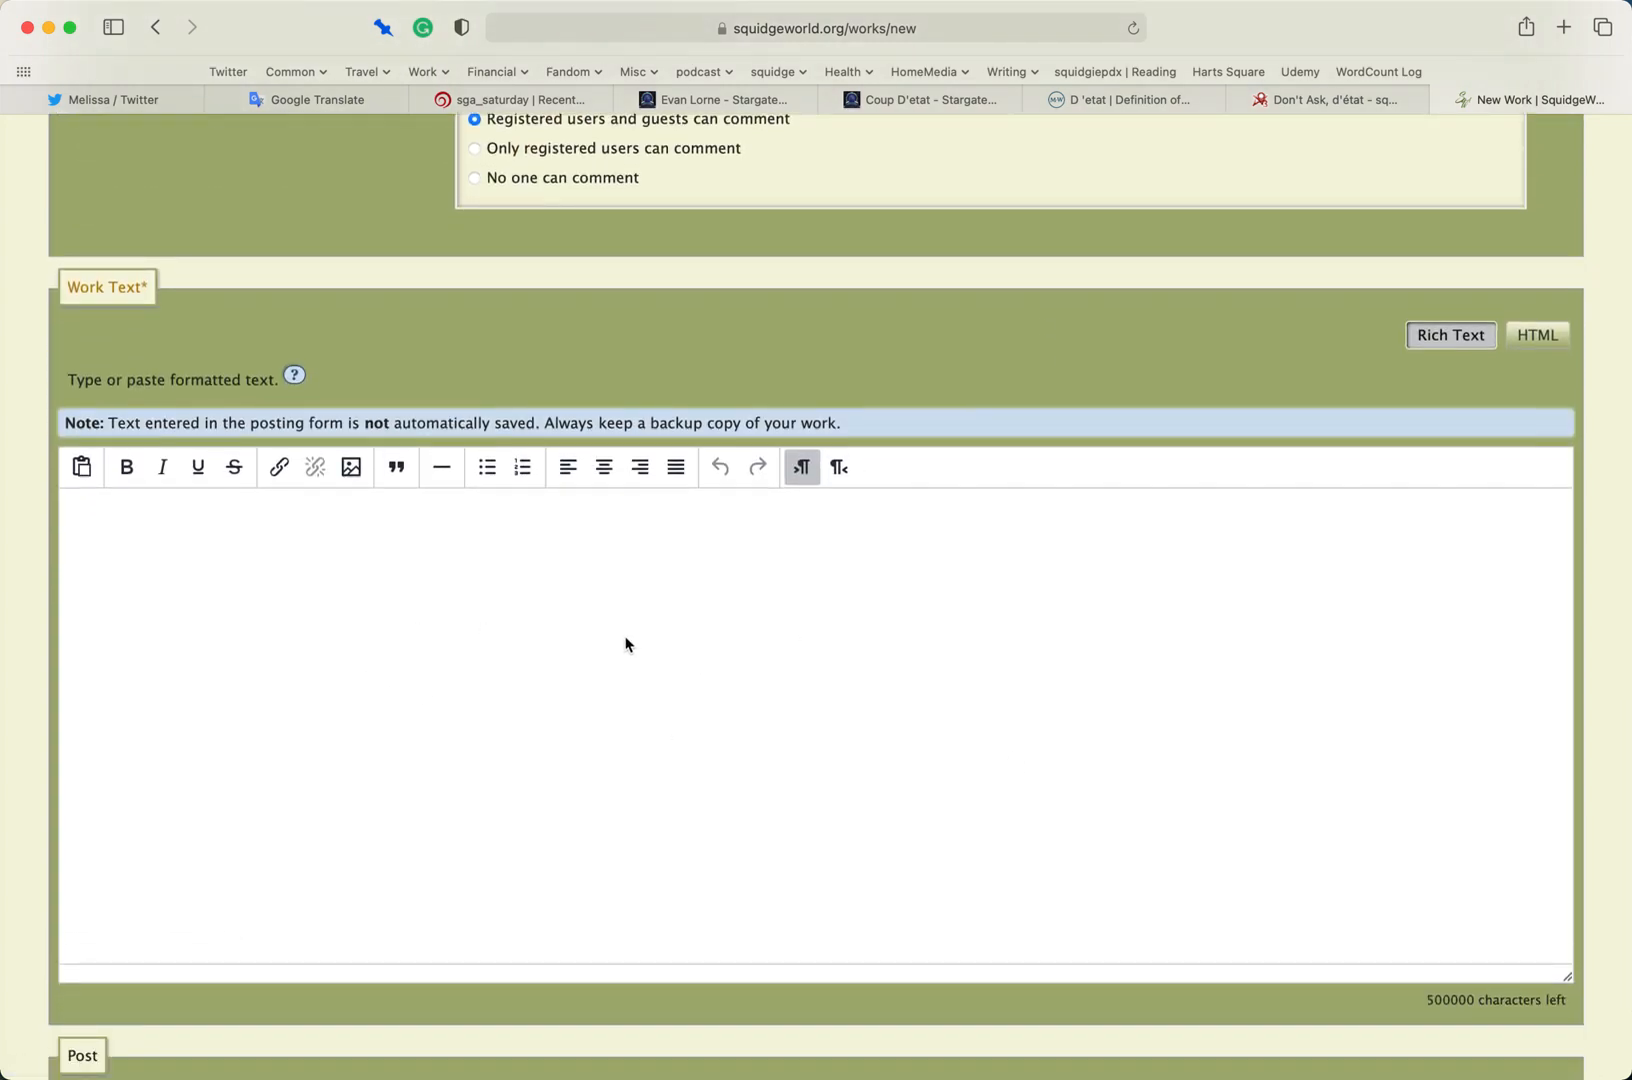
pyautogui.click(317, 576)
pyautogui.click(1538, 338)
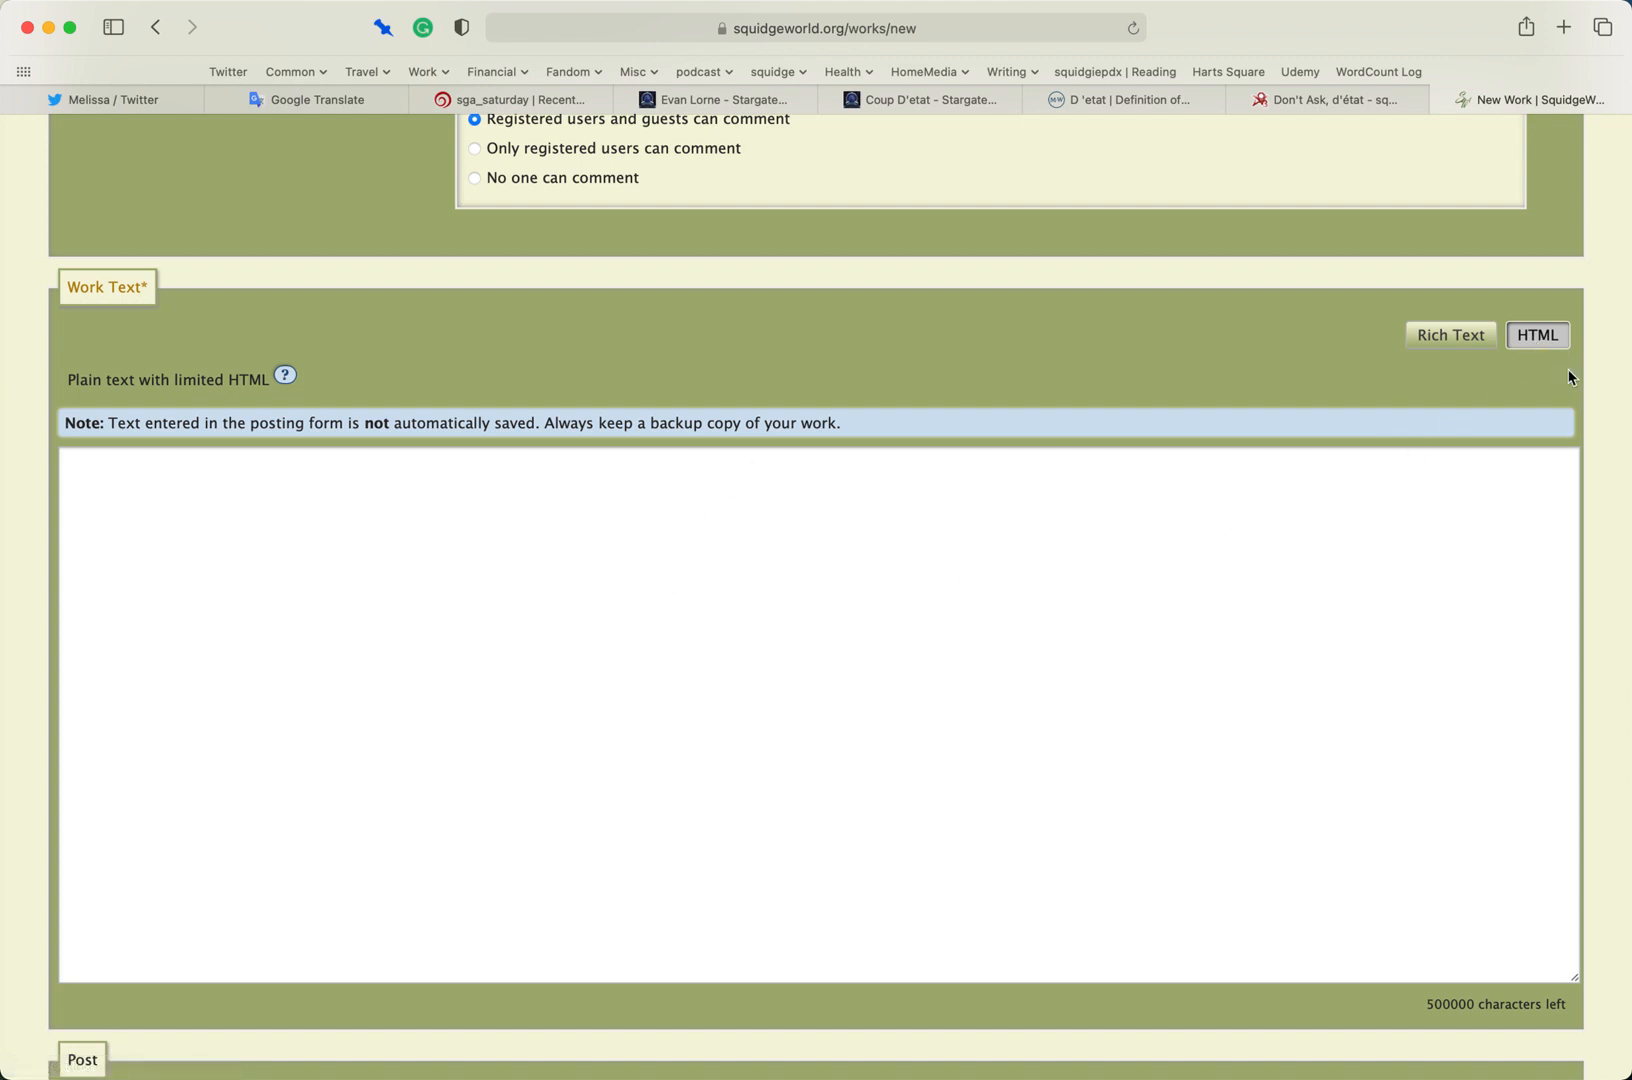
# Copy the entire story from the Grammarly document dadt-sgasaturday and paste it into the work text in HTML mode
pyautogui.click(154, 496)
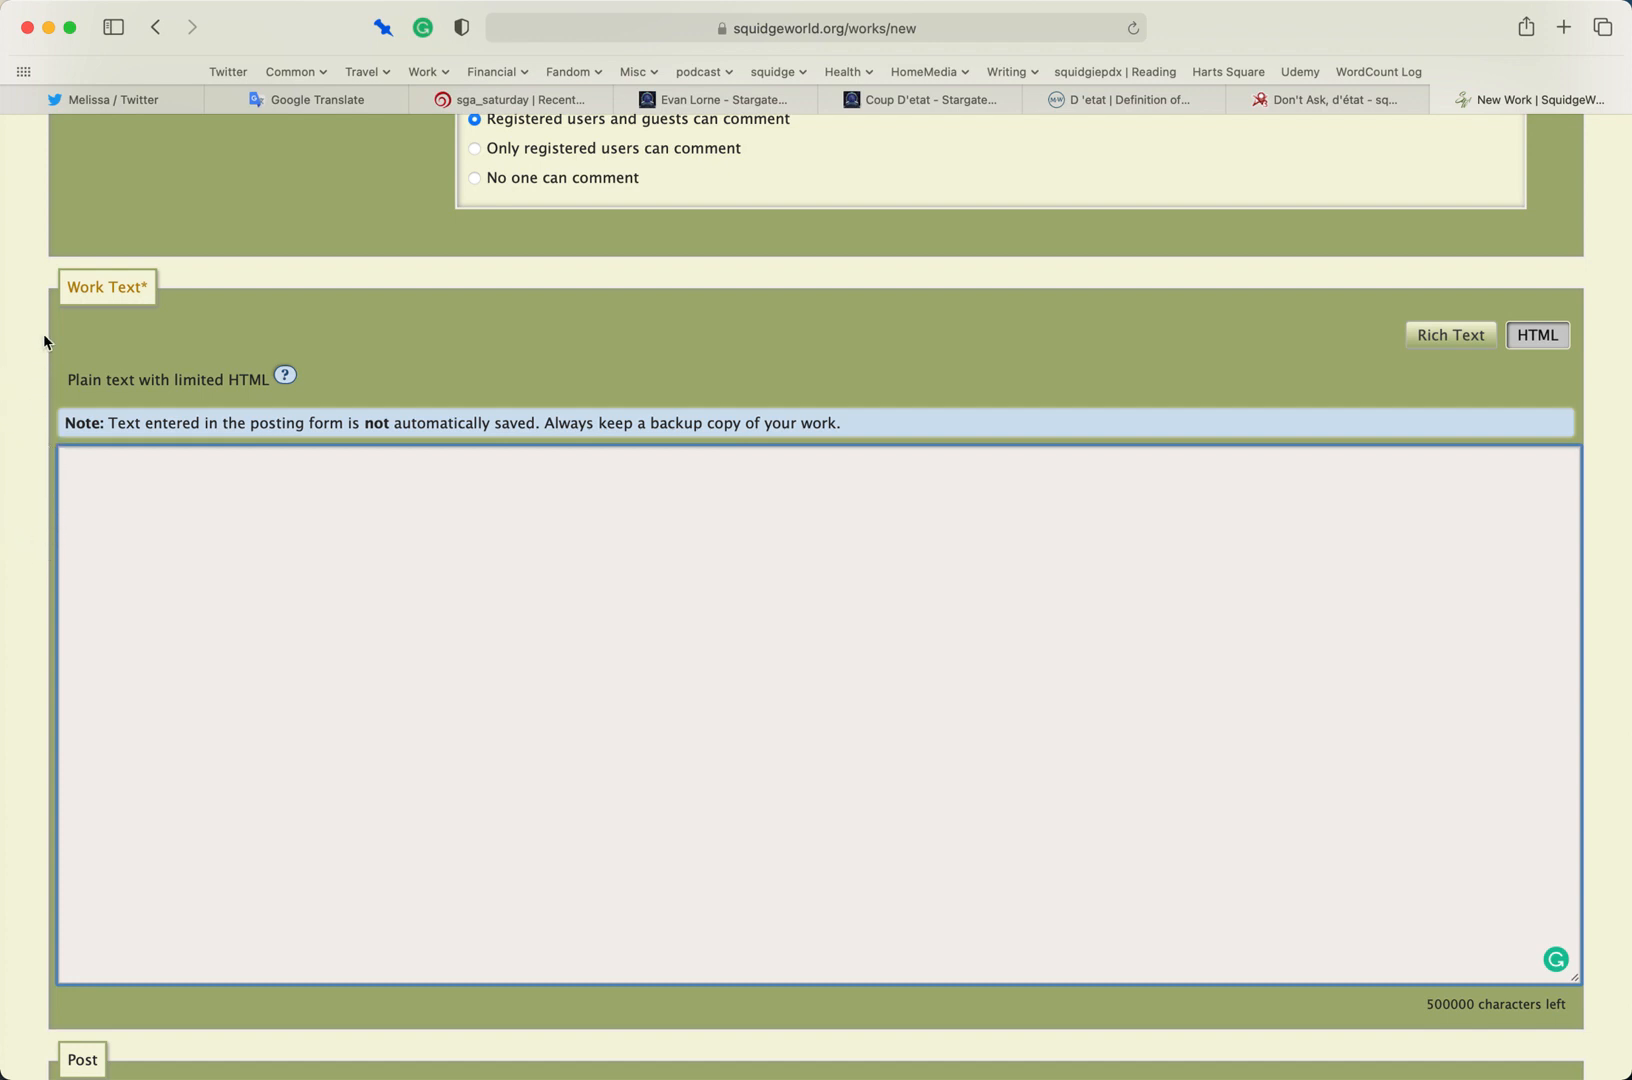
pyautogui.click(25, 270)
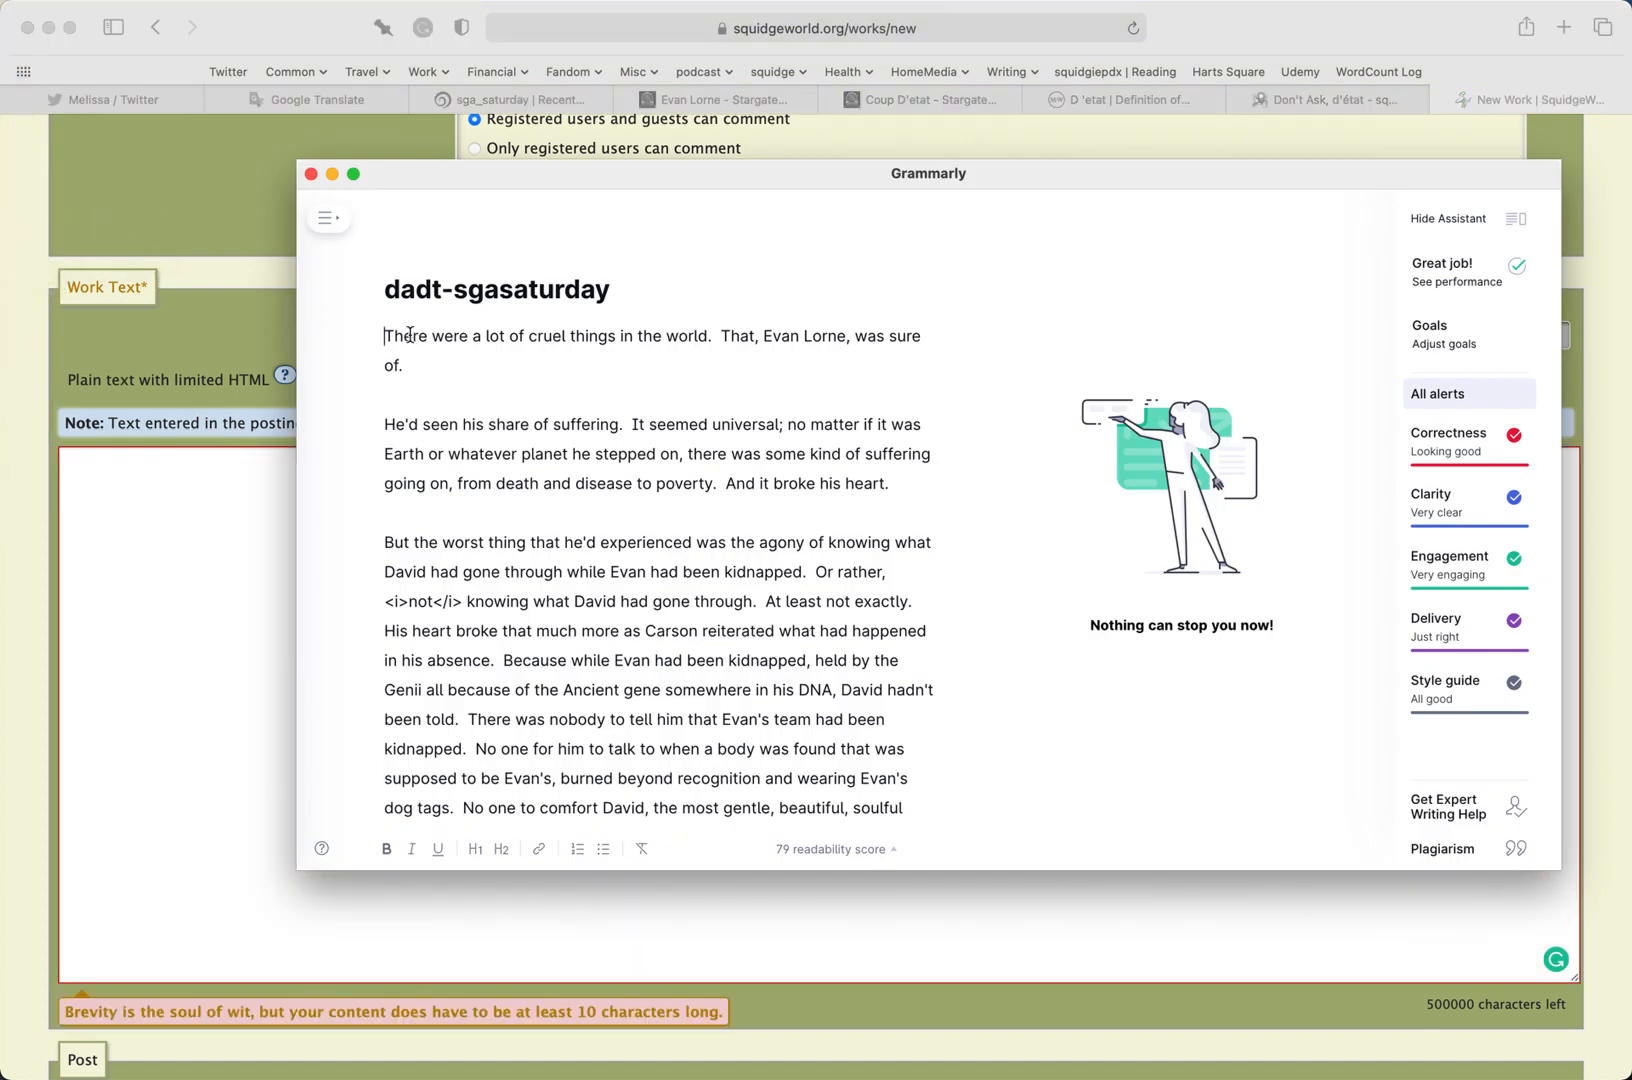
pyautogui.moveTo(386, 337); pyautogui.dragTo(564, 907)
pyautogui.moveTo(586, 620); pyautogui.dragTo(878, 403)
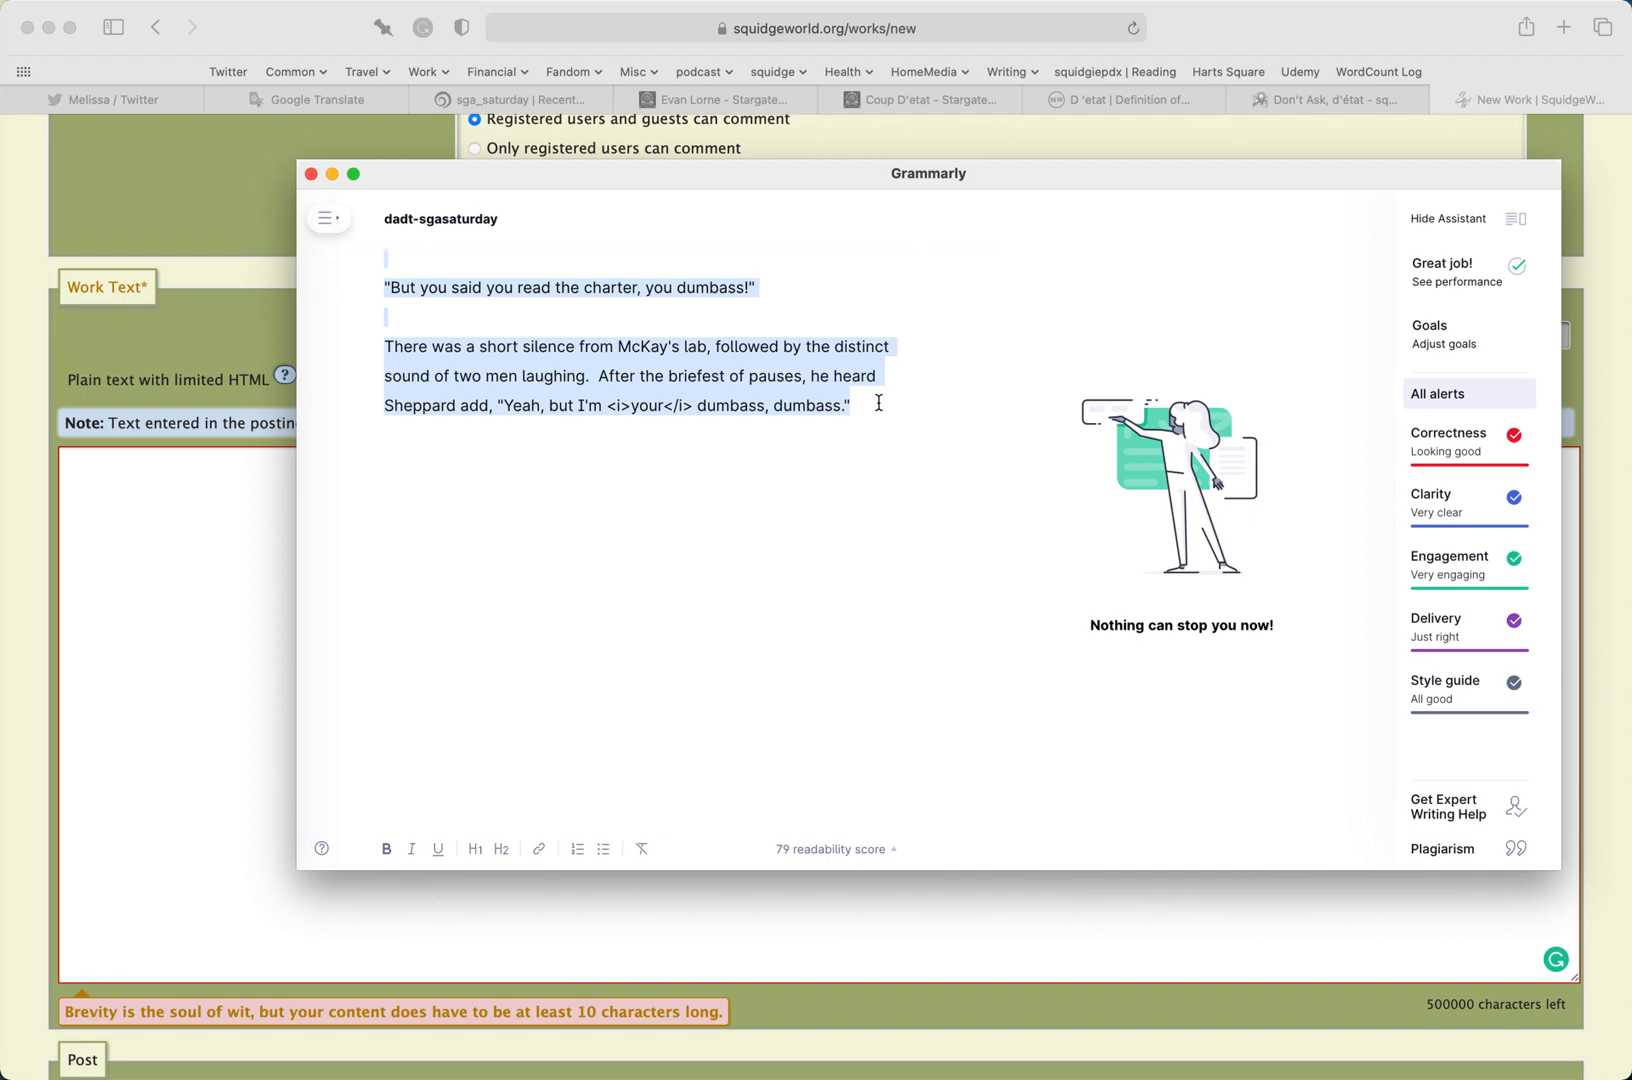
pyautogui.click(276, 515)
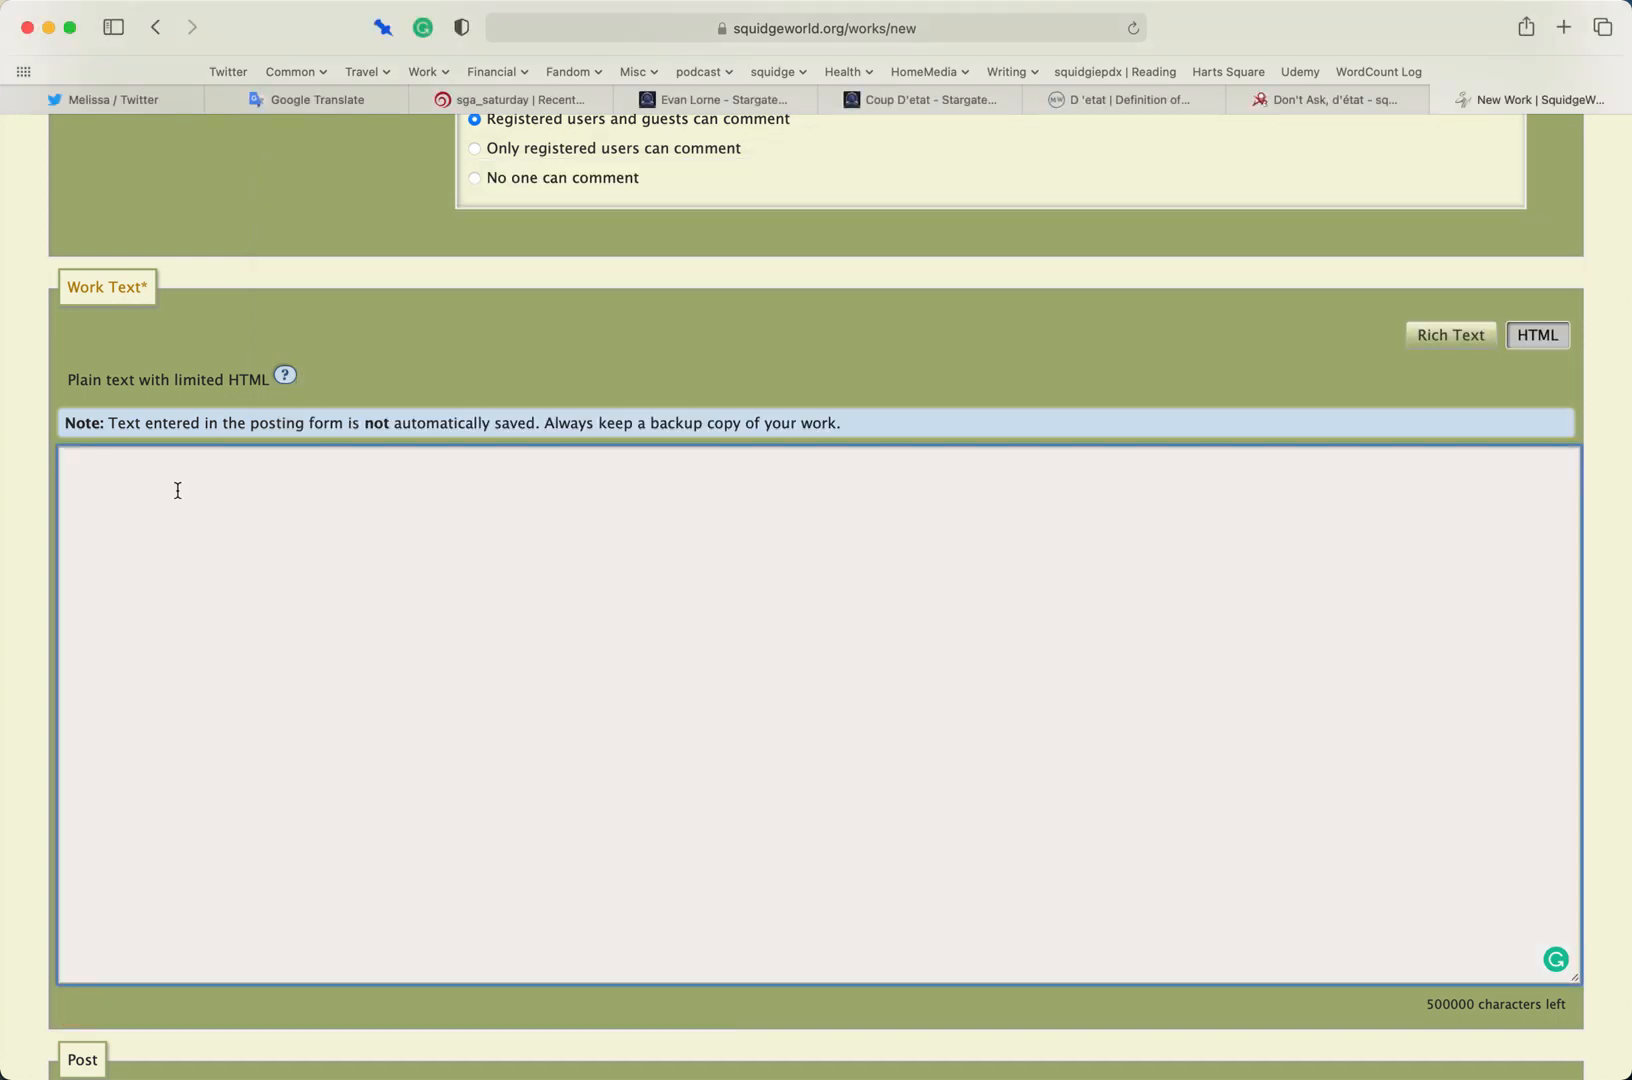
pyautogui.press('super+v')
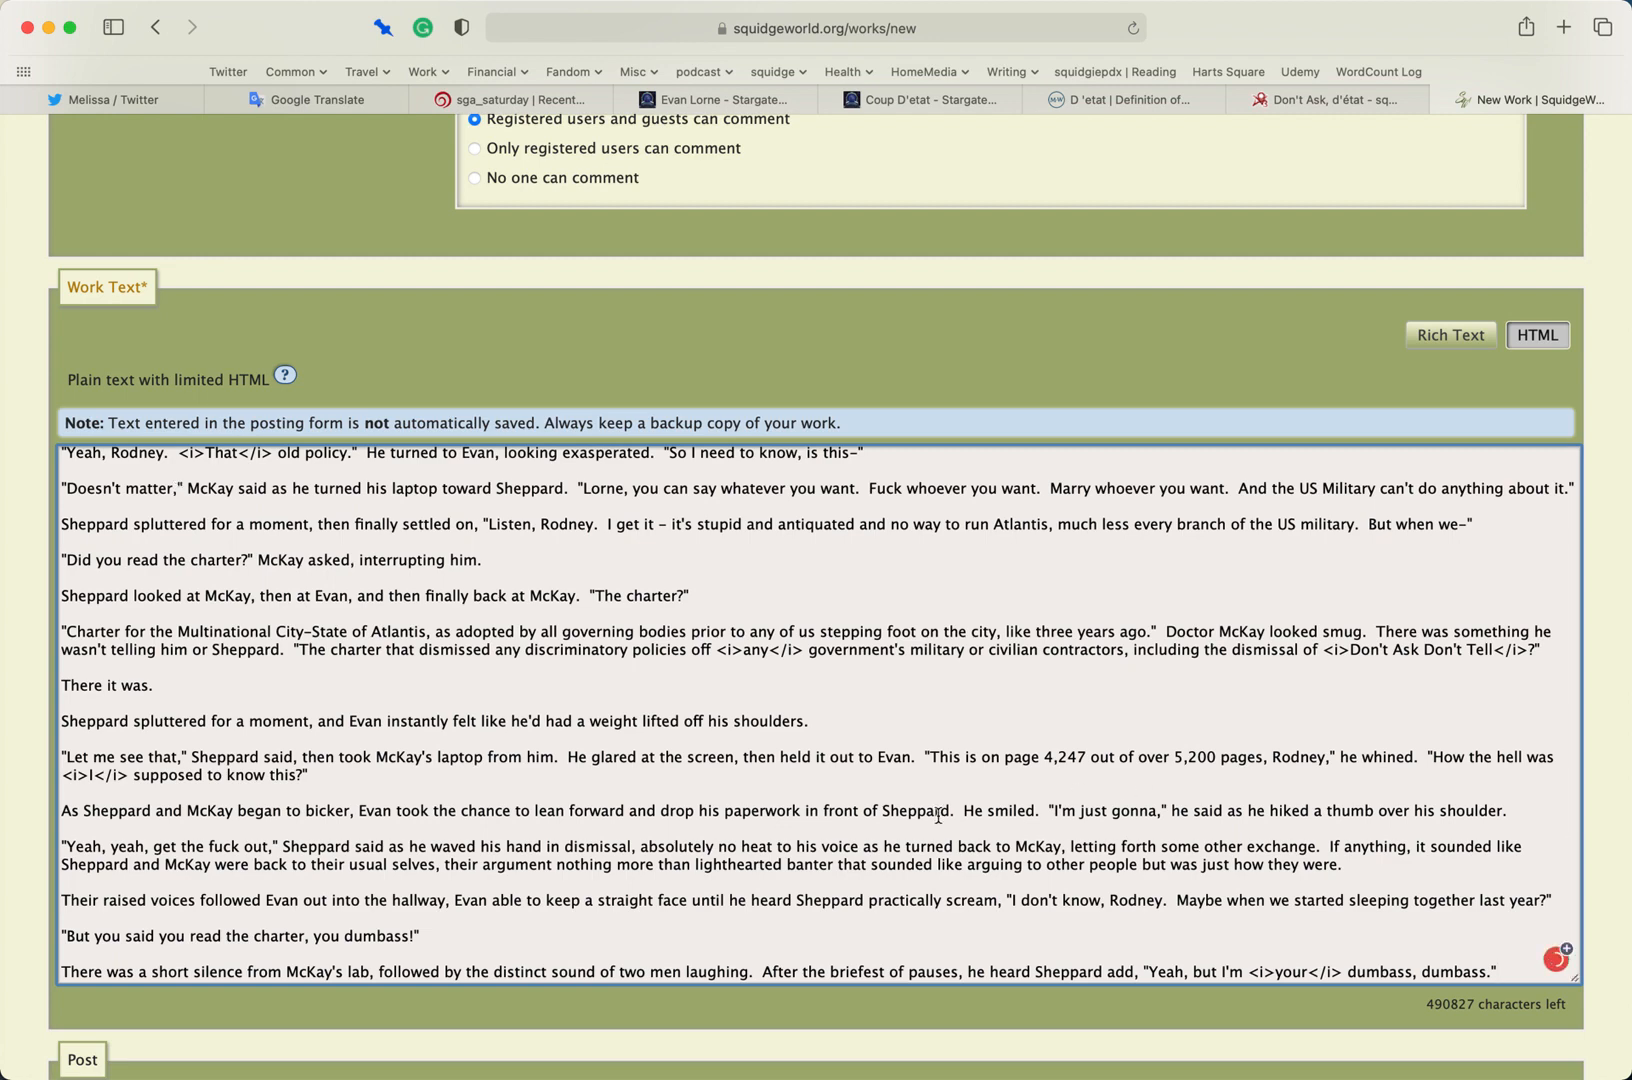
# Preview the work, review its tags, summary, notes and story text, and post it to the archive
pyautogui.scroll(-5, 950, 815)
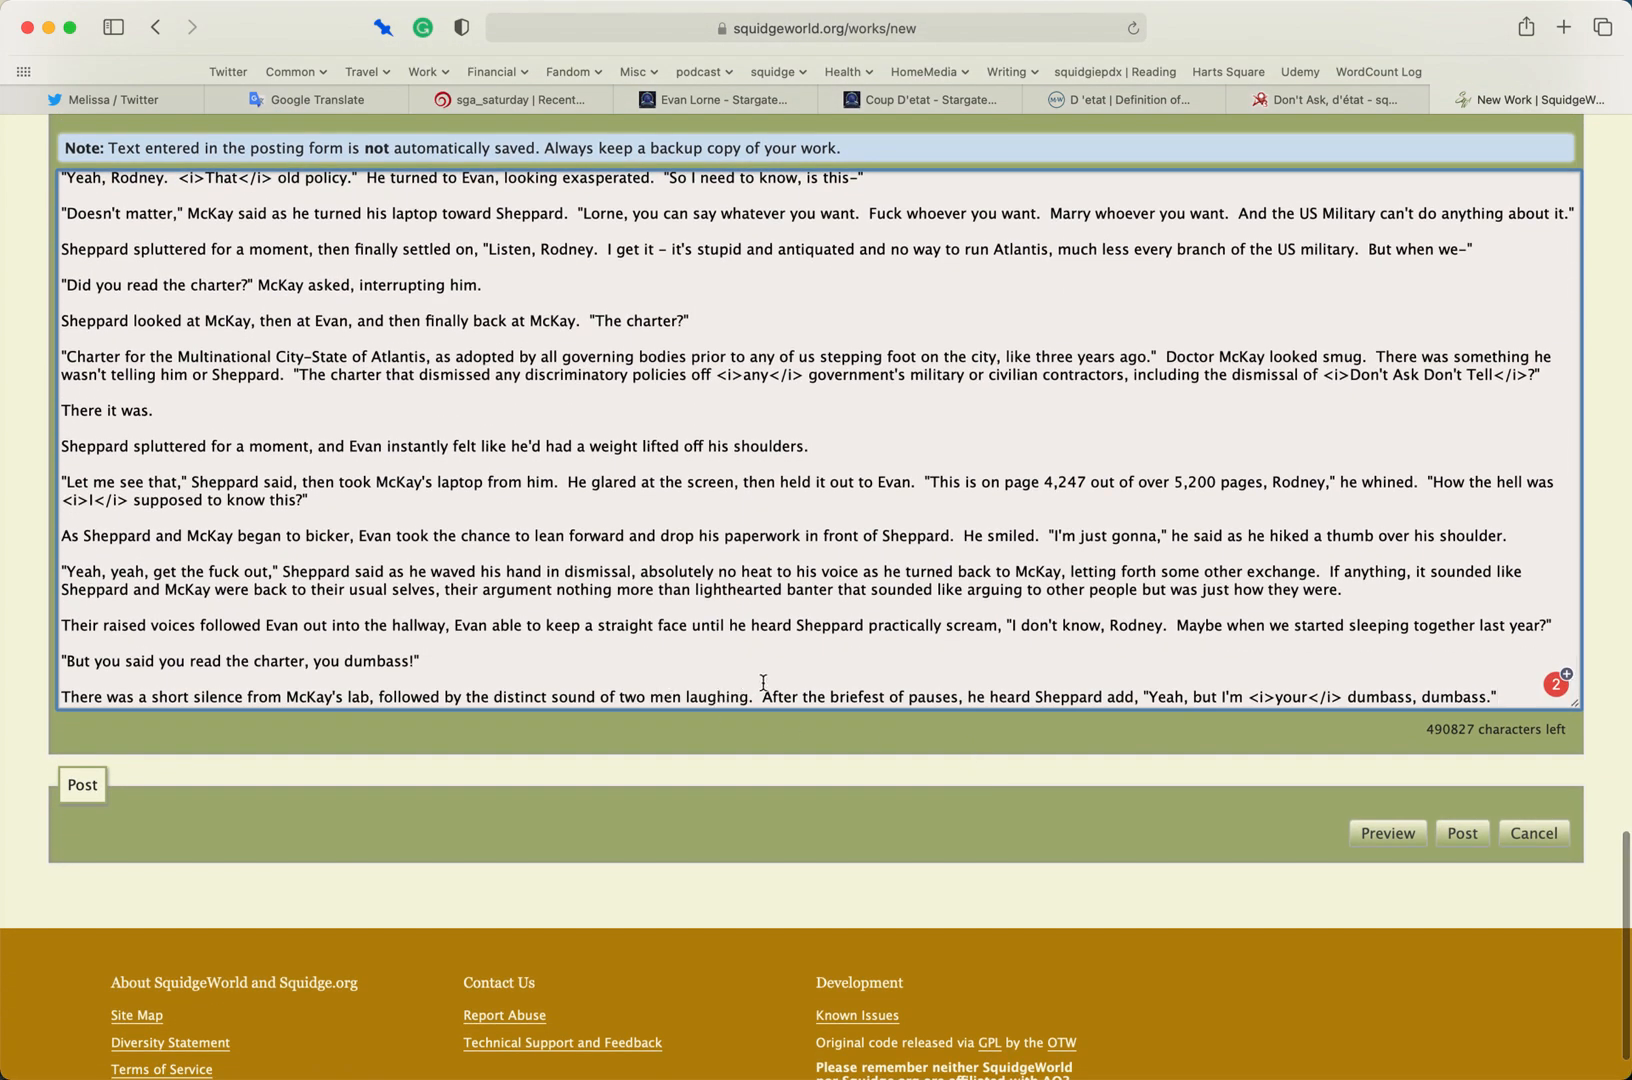
pyautogui.click(1390, 833)
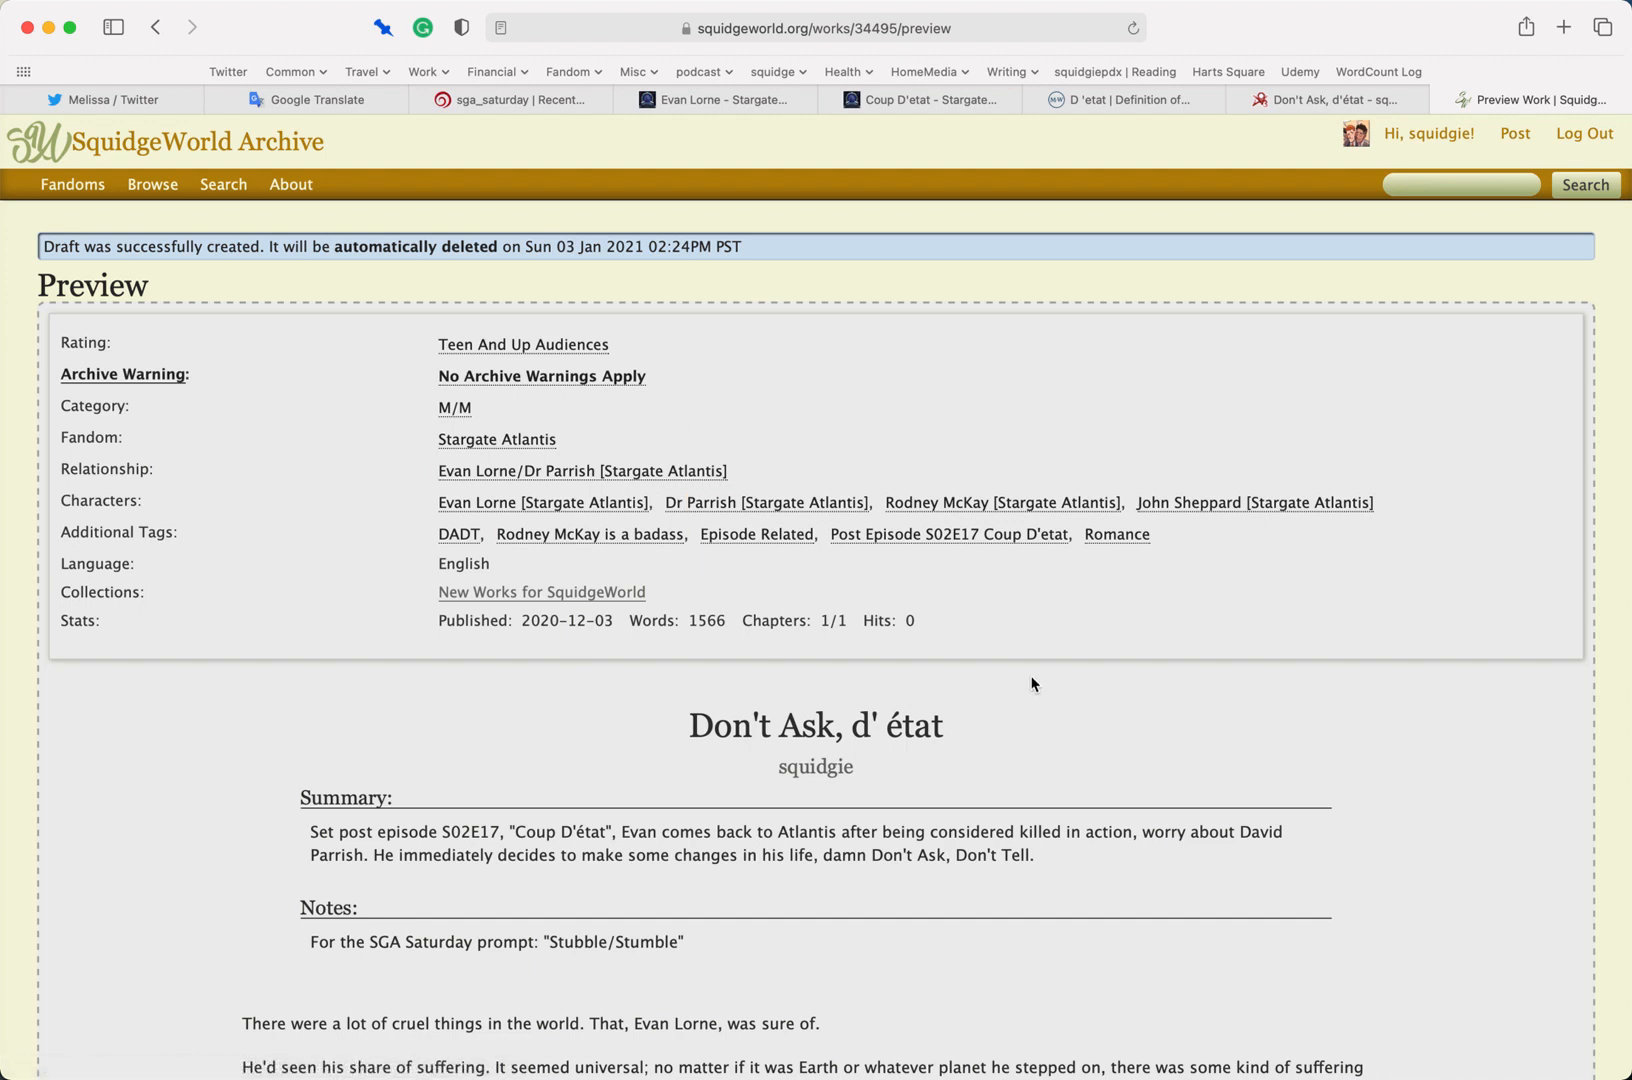
pyautogui.scroll(-2, 1039, 684)
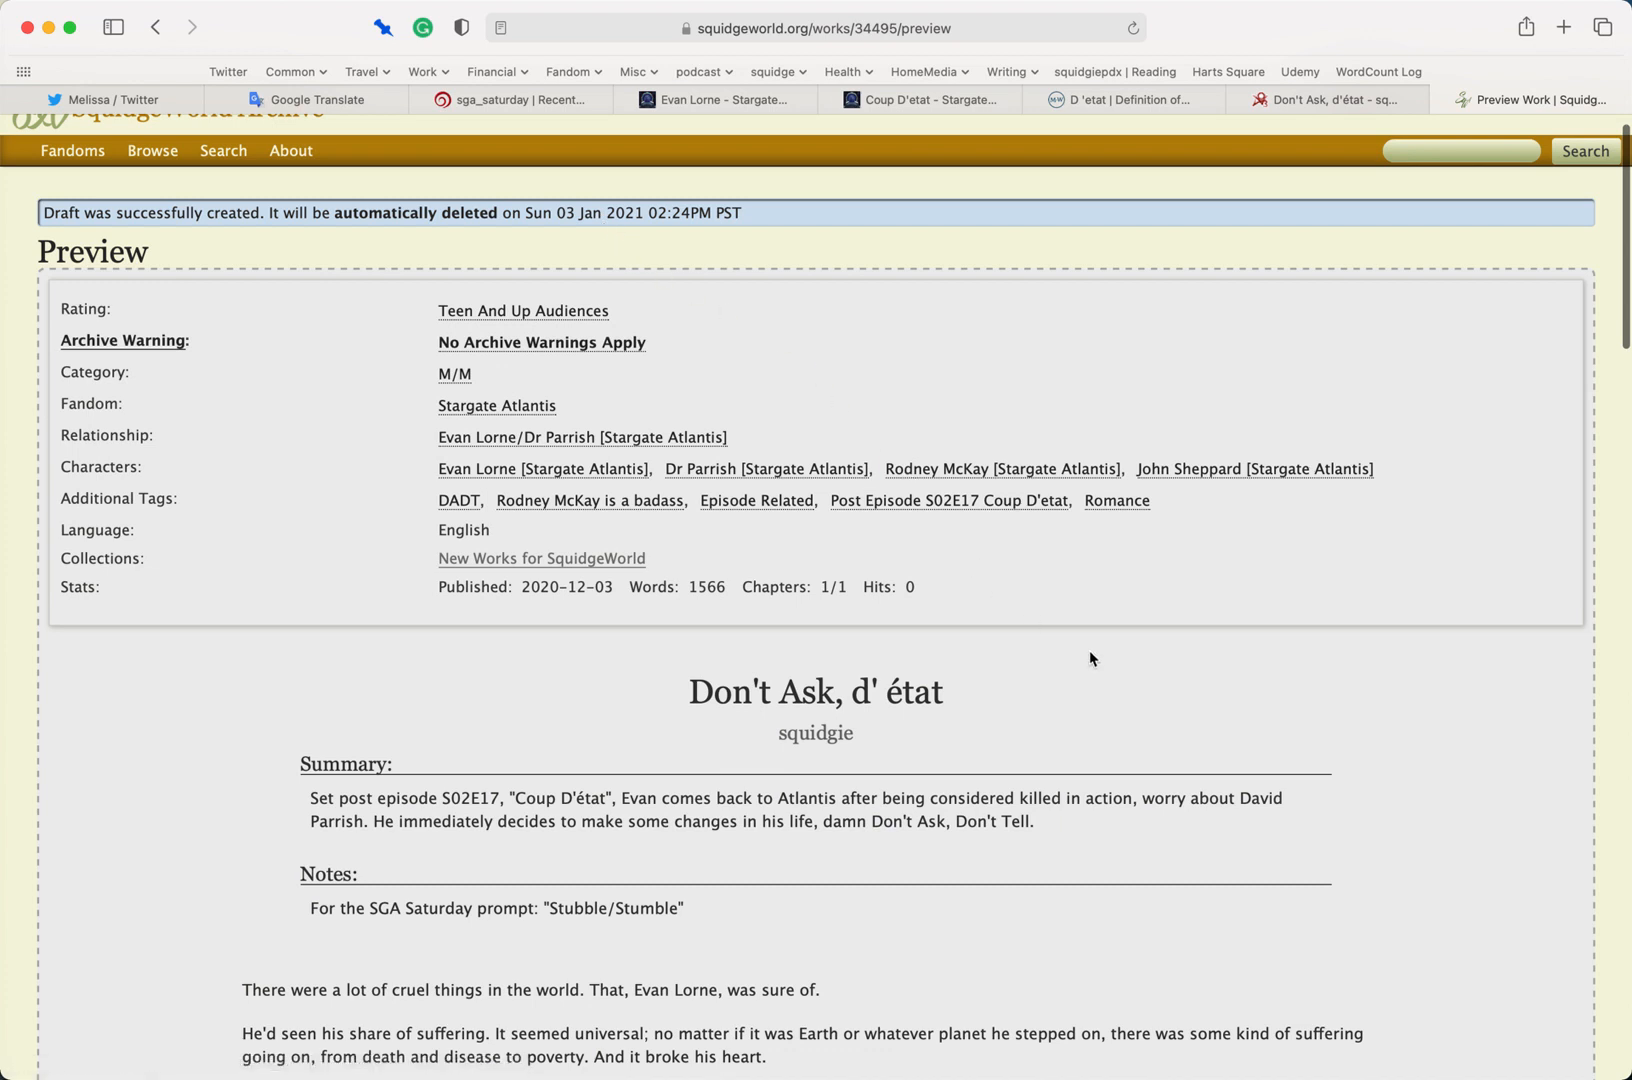
pyautogui.scroll(-4, 1090, 657)
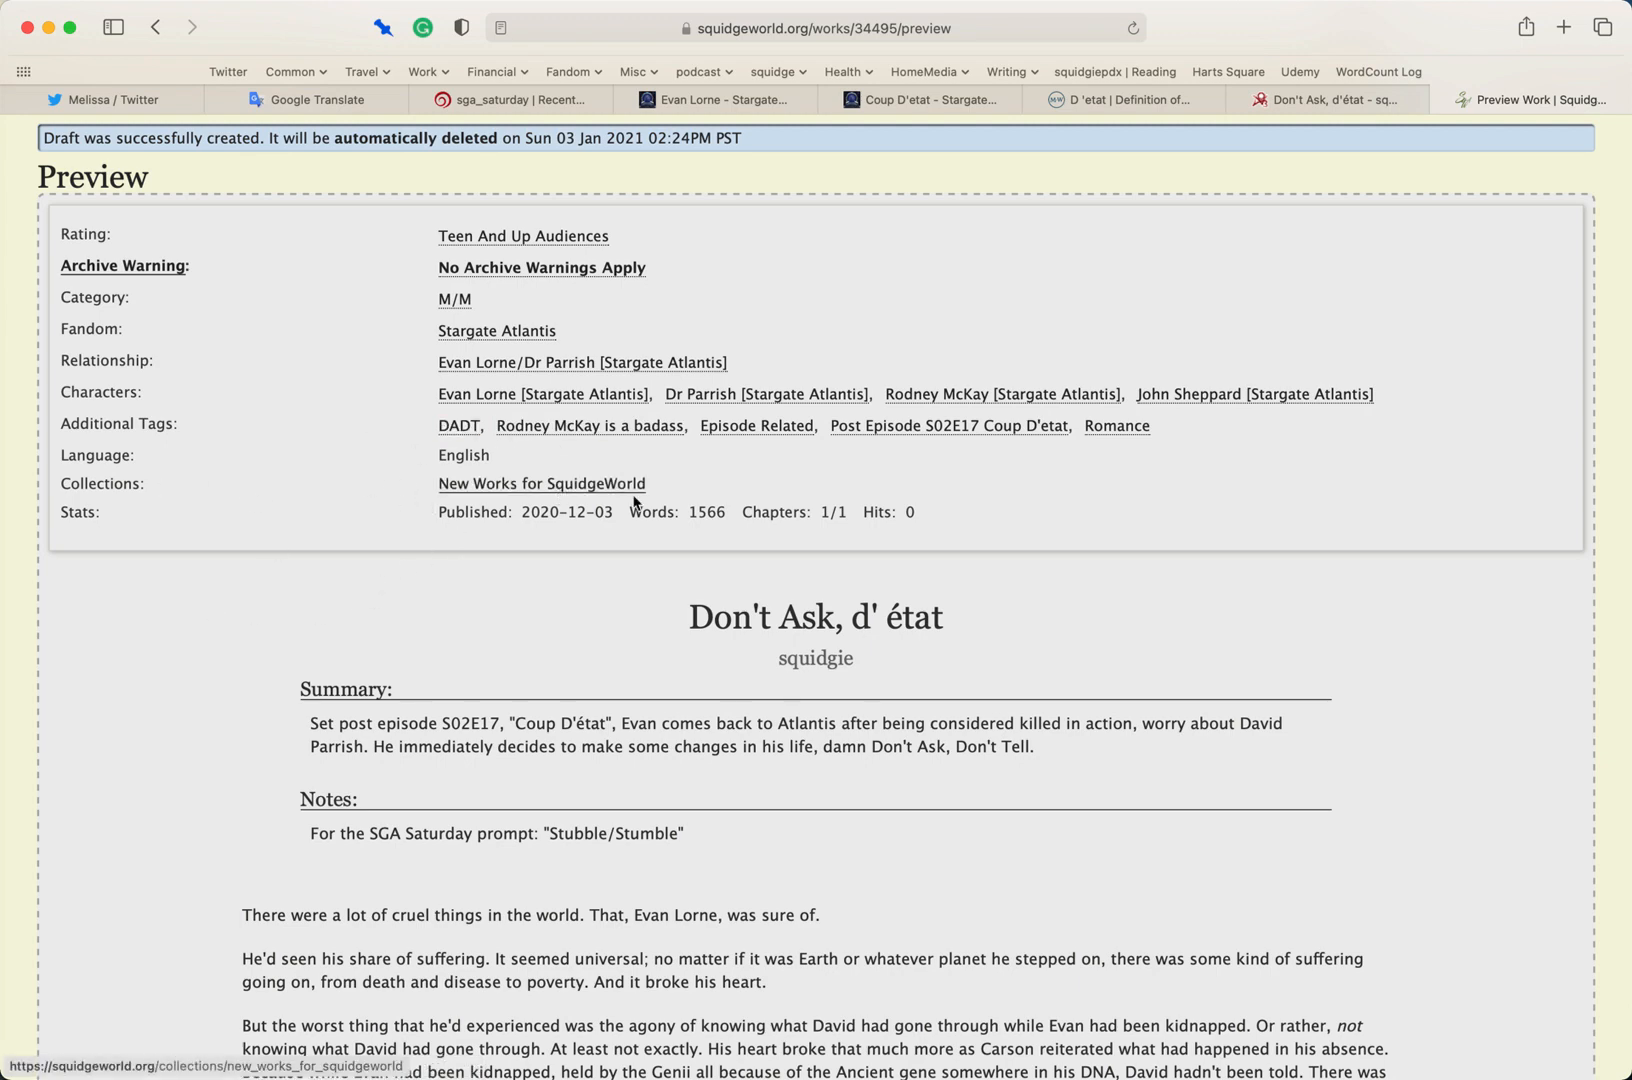
pyautogui.scroll(-5, 1213, 685)
pyautogui.scroll(-20, 1213, 685)
pyautogui.scroll(-10, 1212, 685)
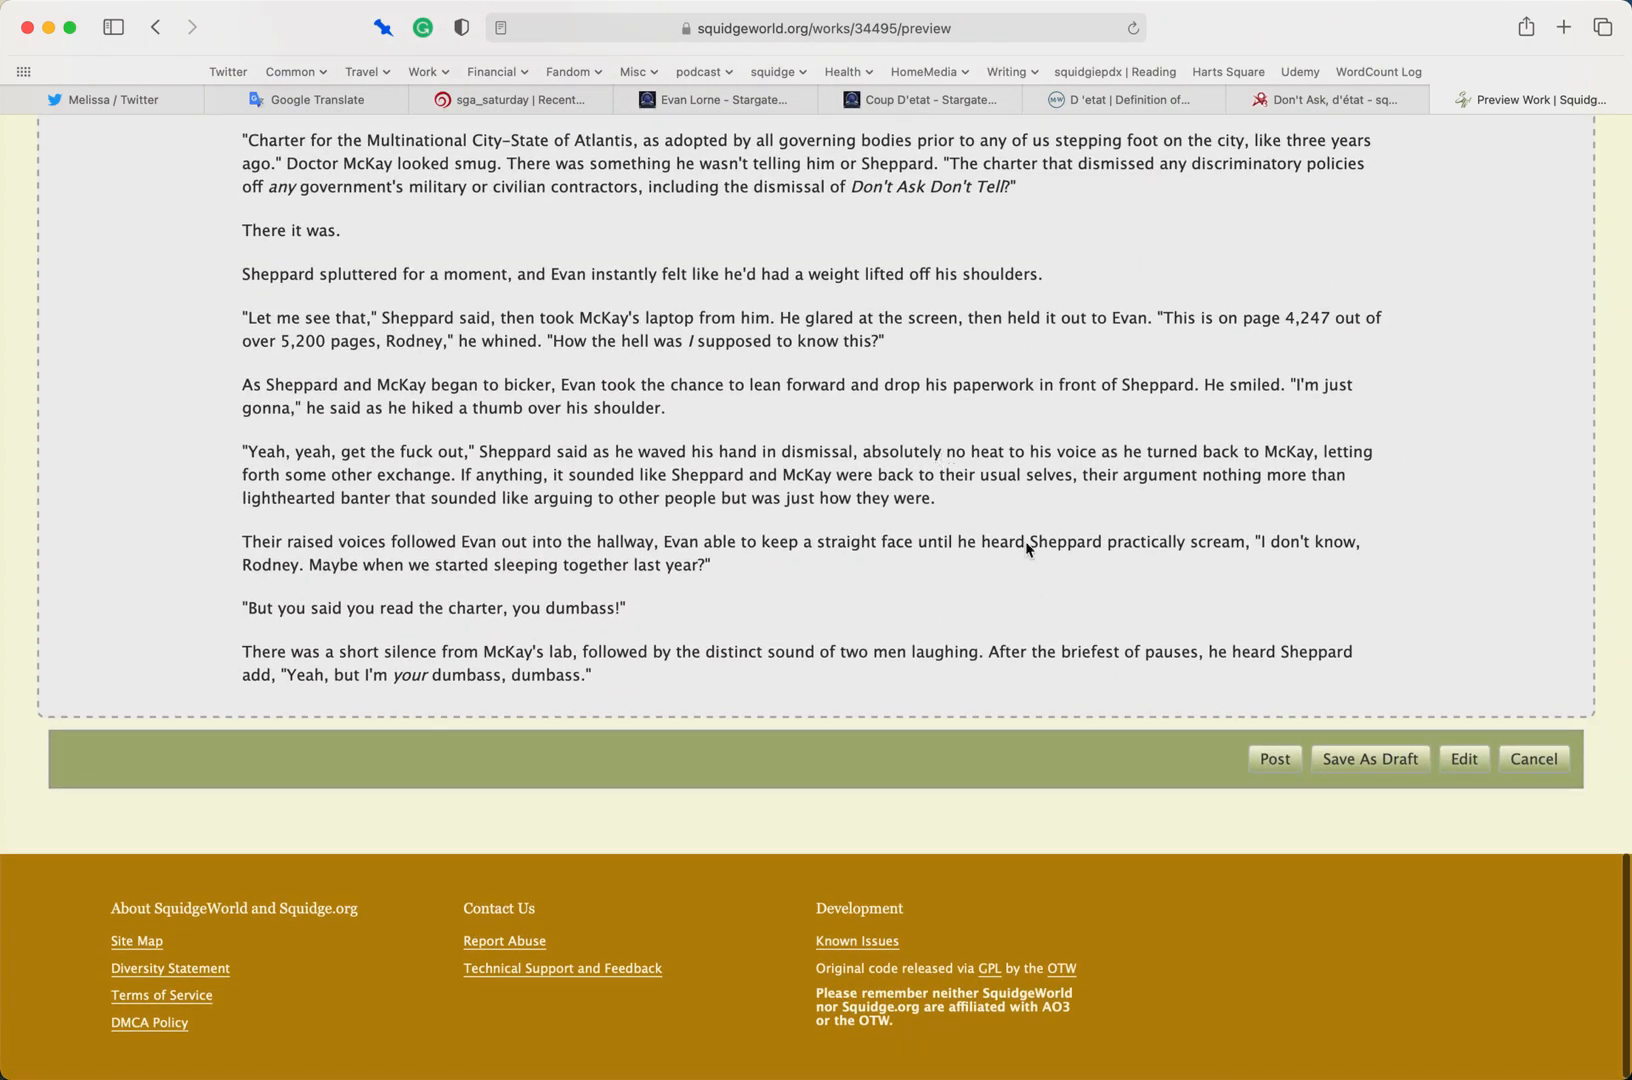
pyautogui.click(1289, 765)
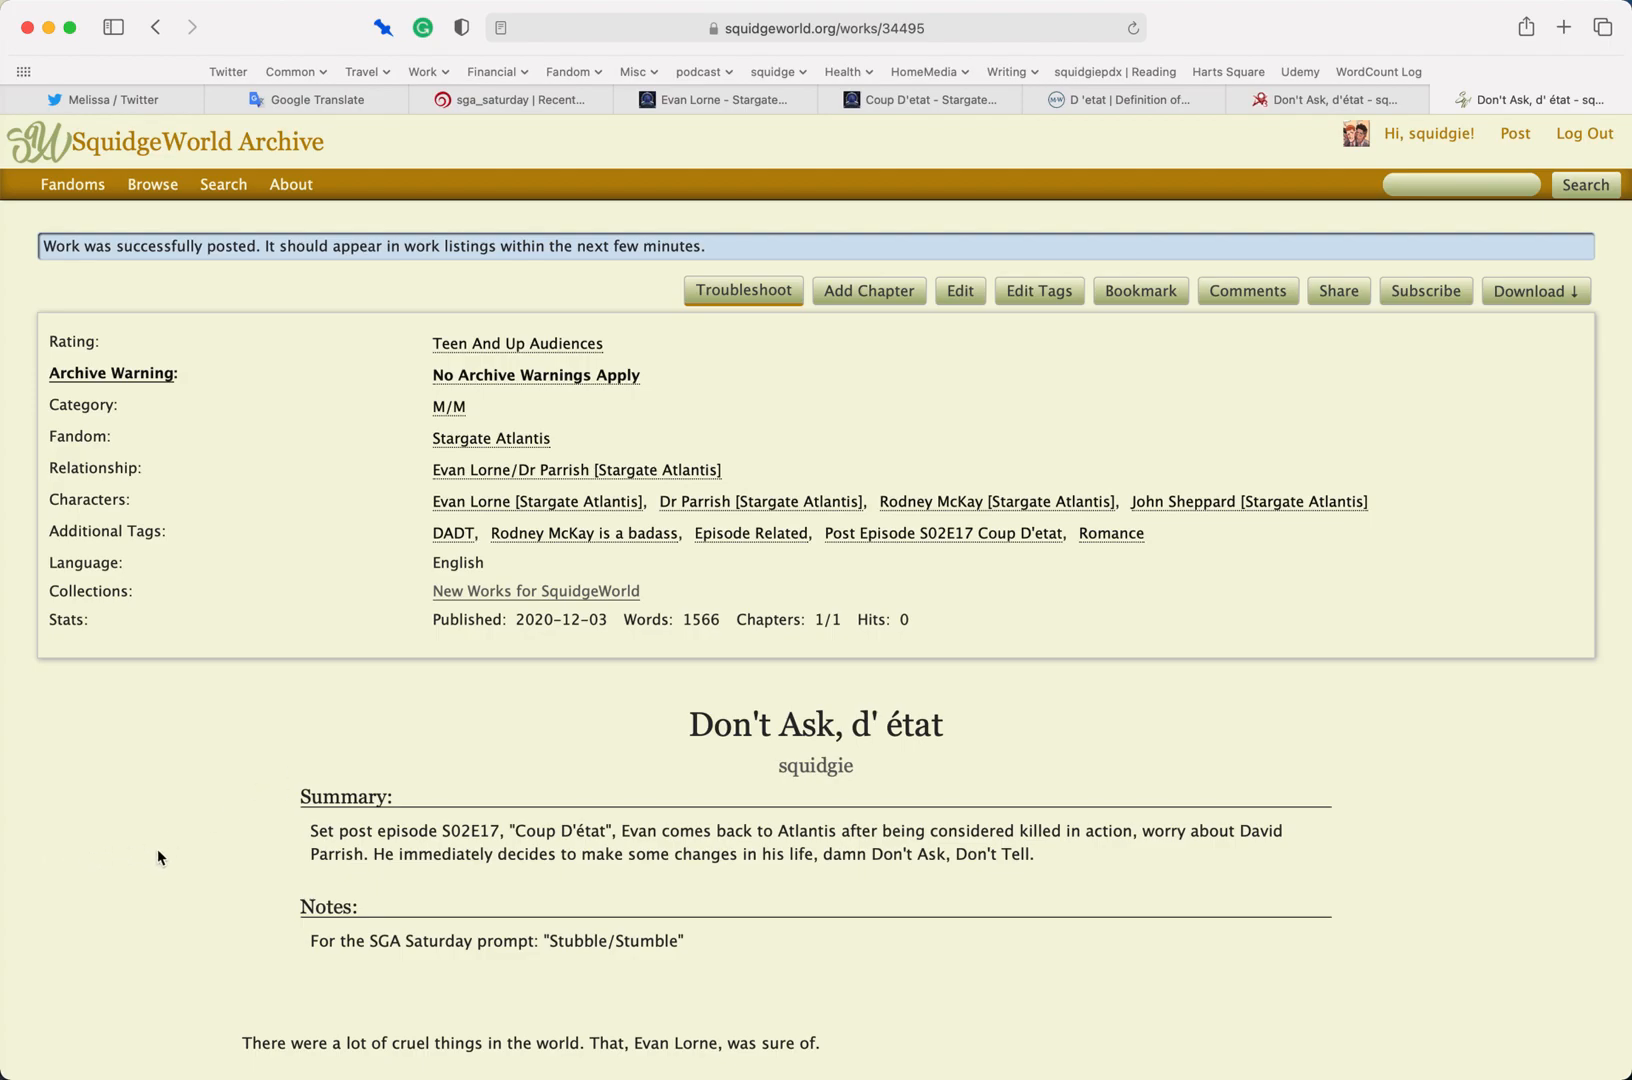
# Open the Technical Support and Feedback page and examine its contact form
pyautogui.scroll(-12, 157, 848)
pyautogui.scroll(-15, 157, 857)
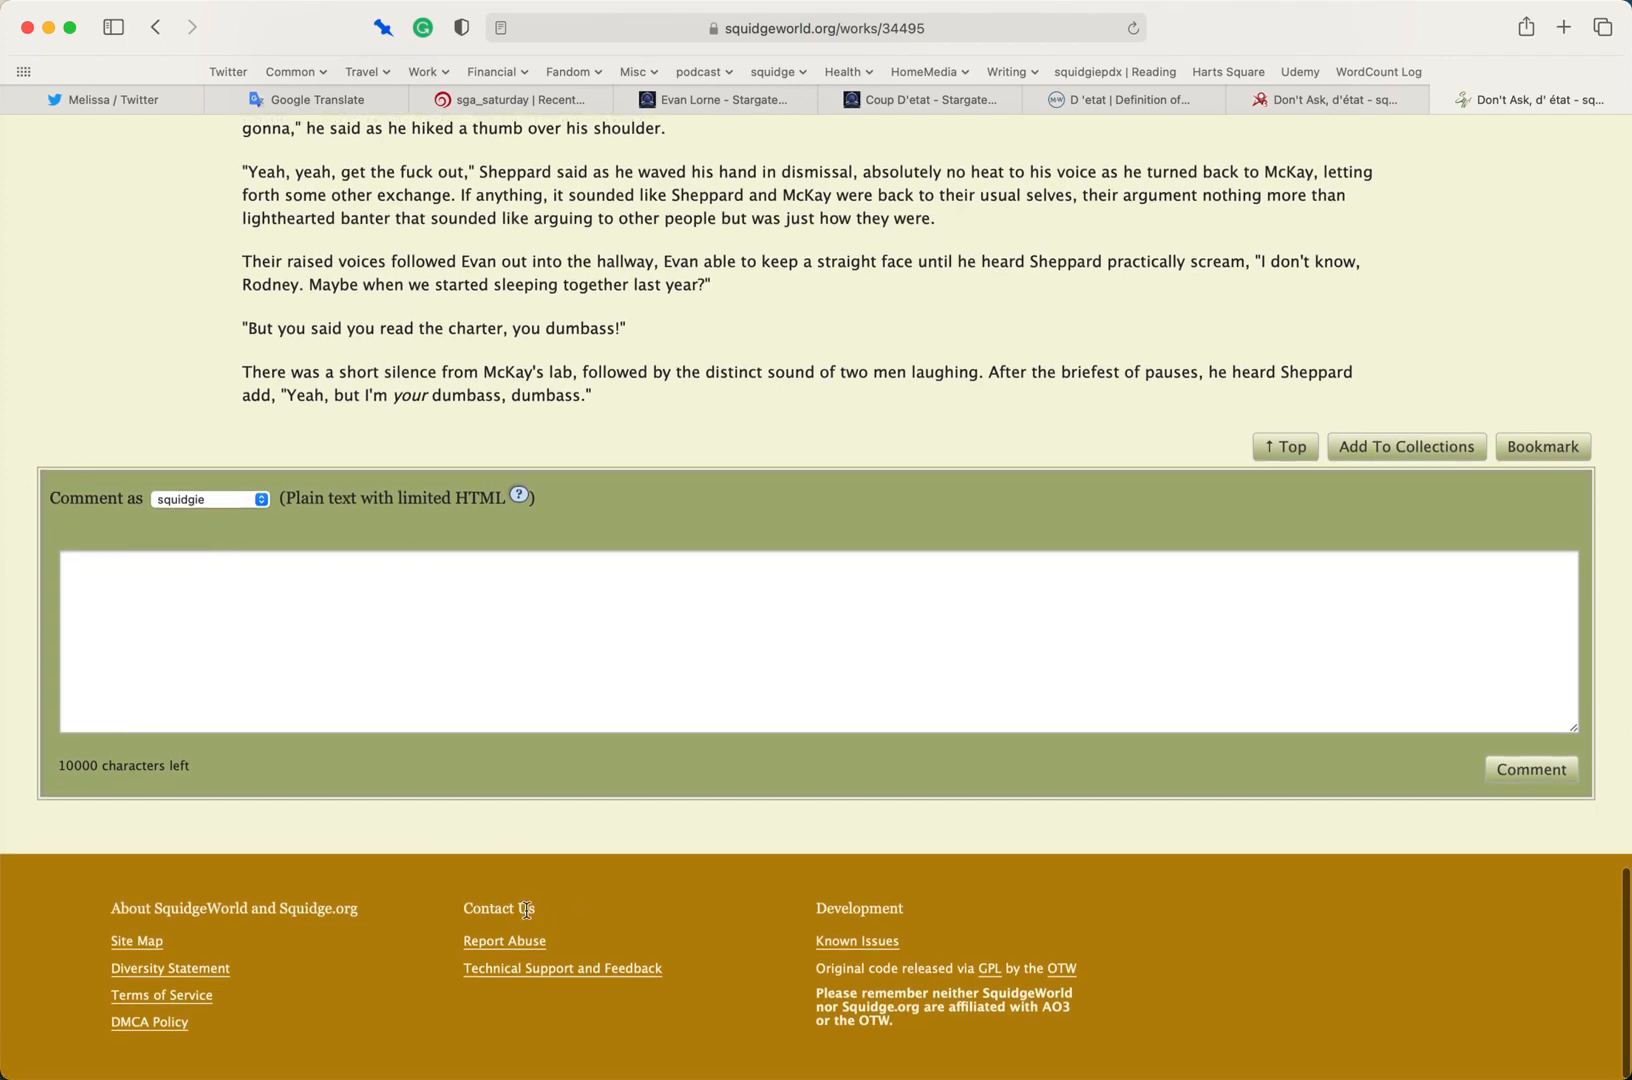
pyautogui.click(502, 974)
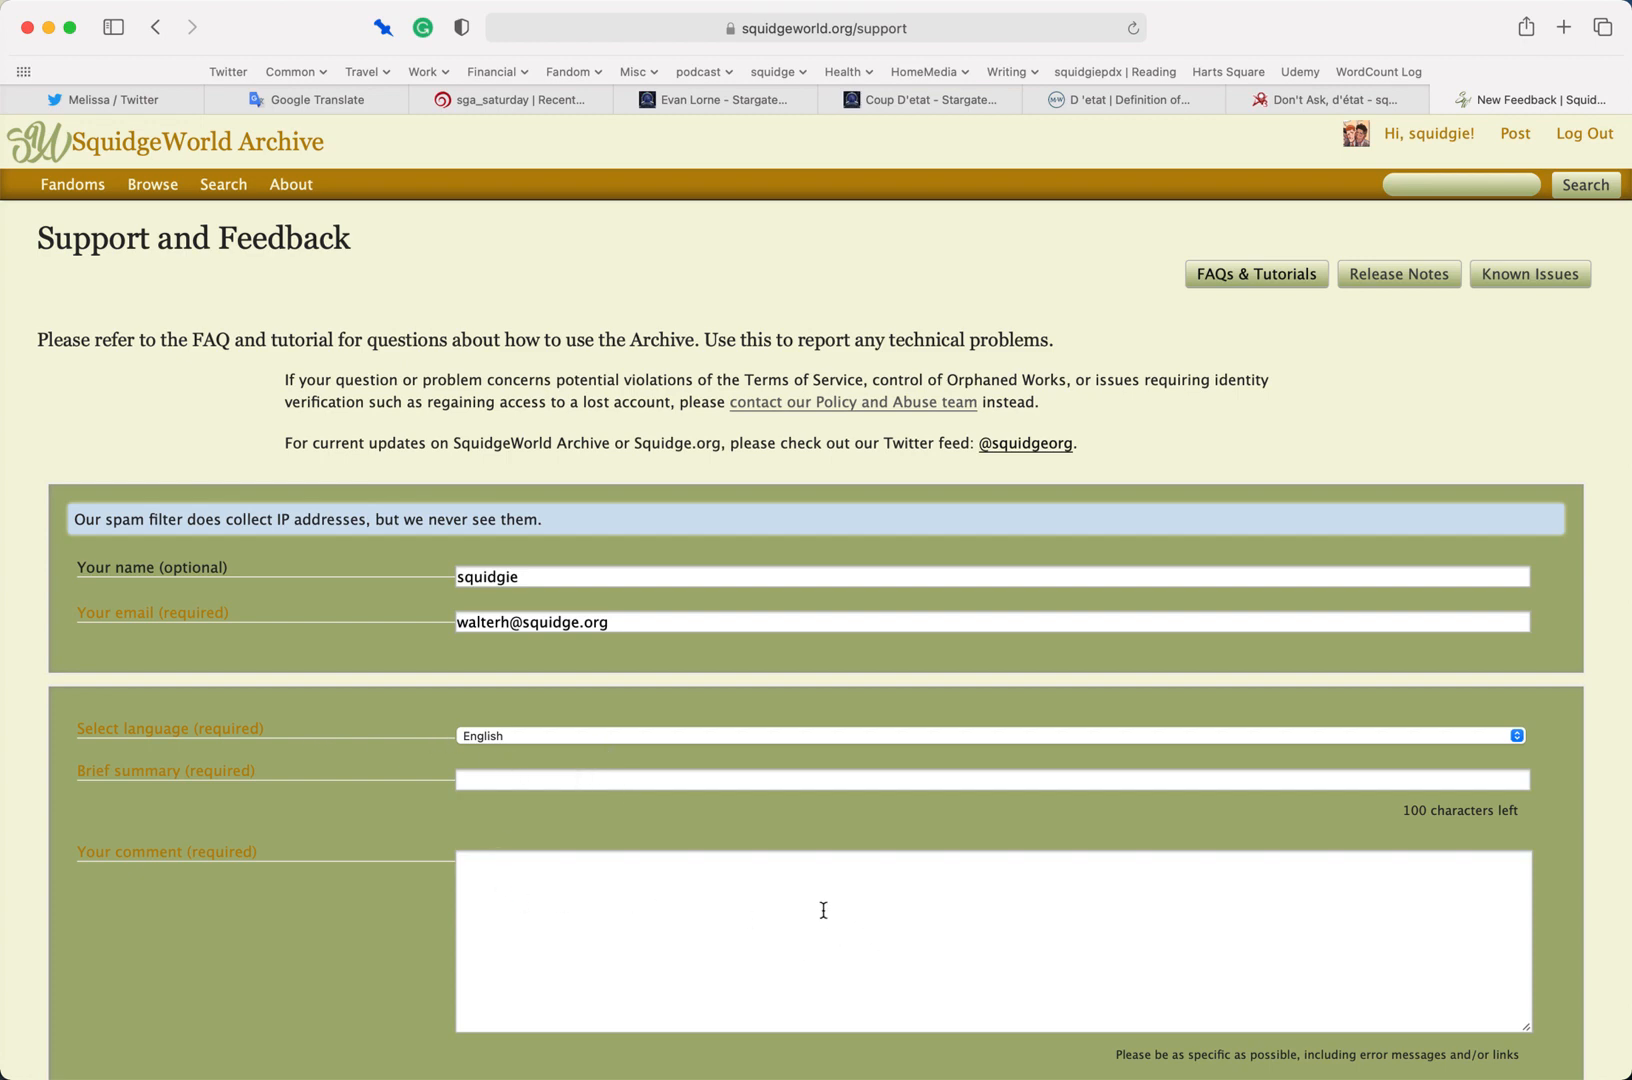
pyautogui.scroll(-5, 823, 906)
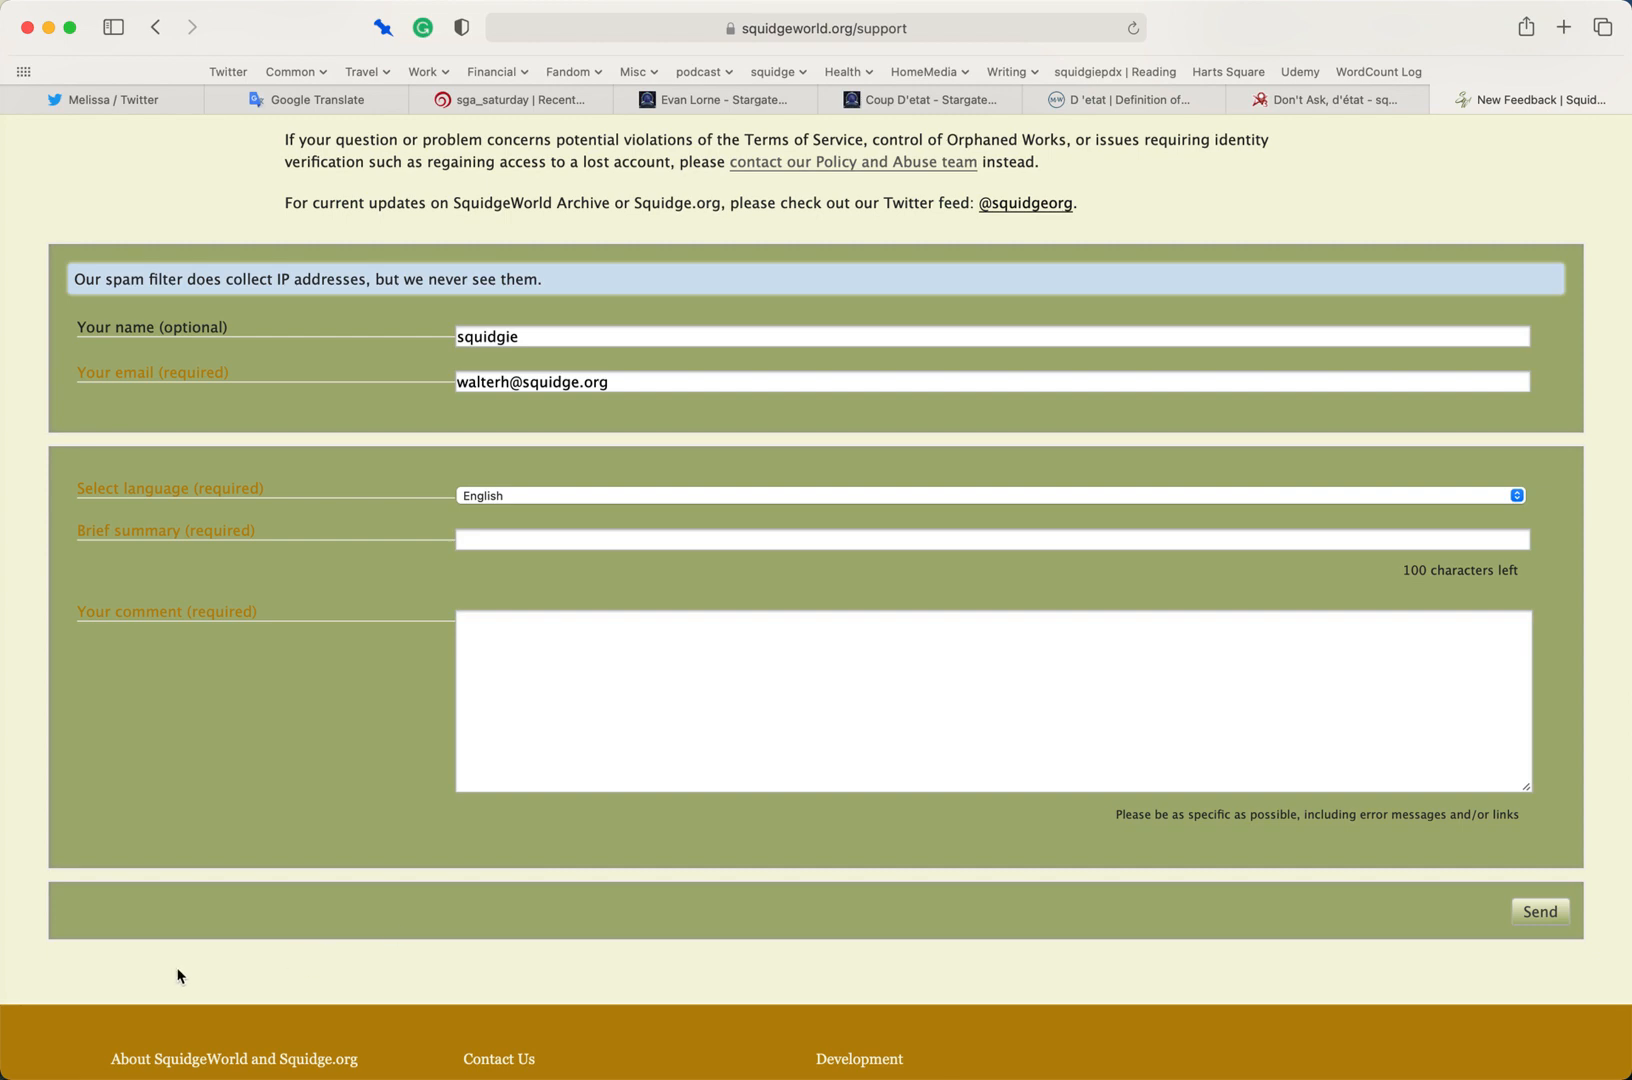
pyautogui.scroll(-3, 483, 991)
pyautogui.scroll(8, 480, 992)
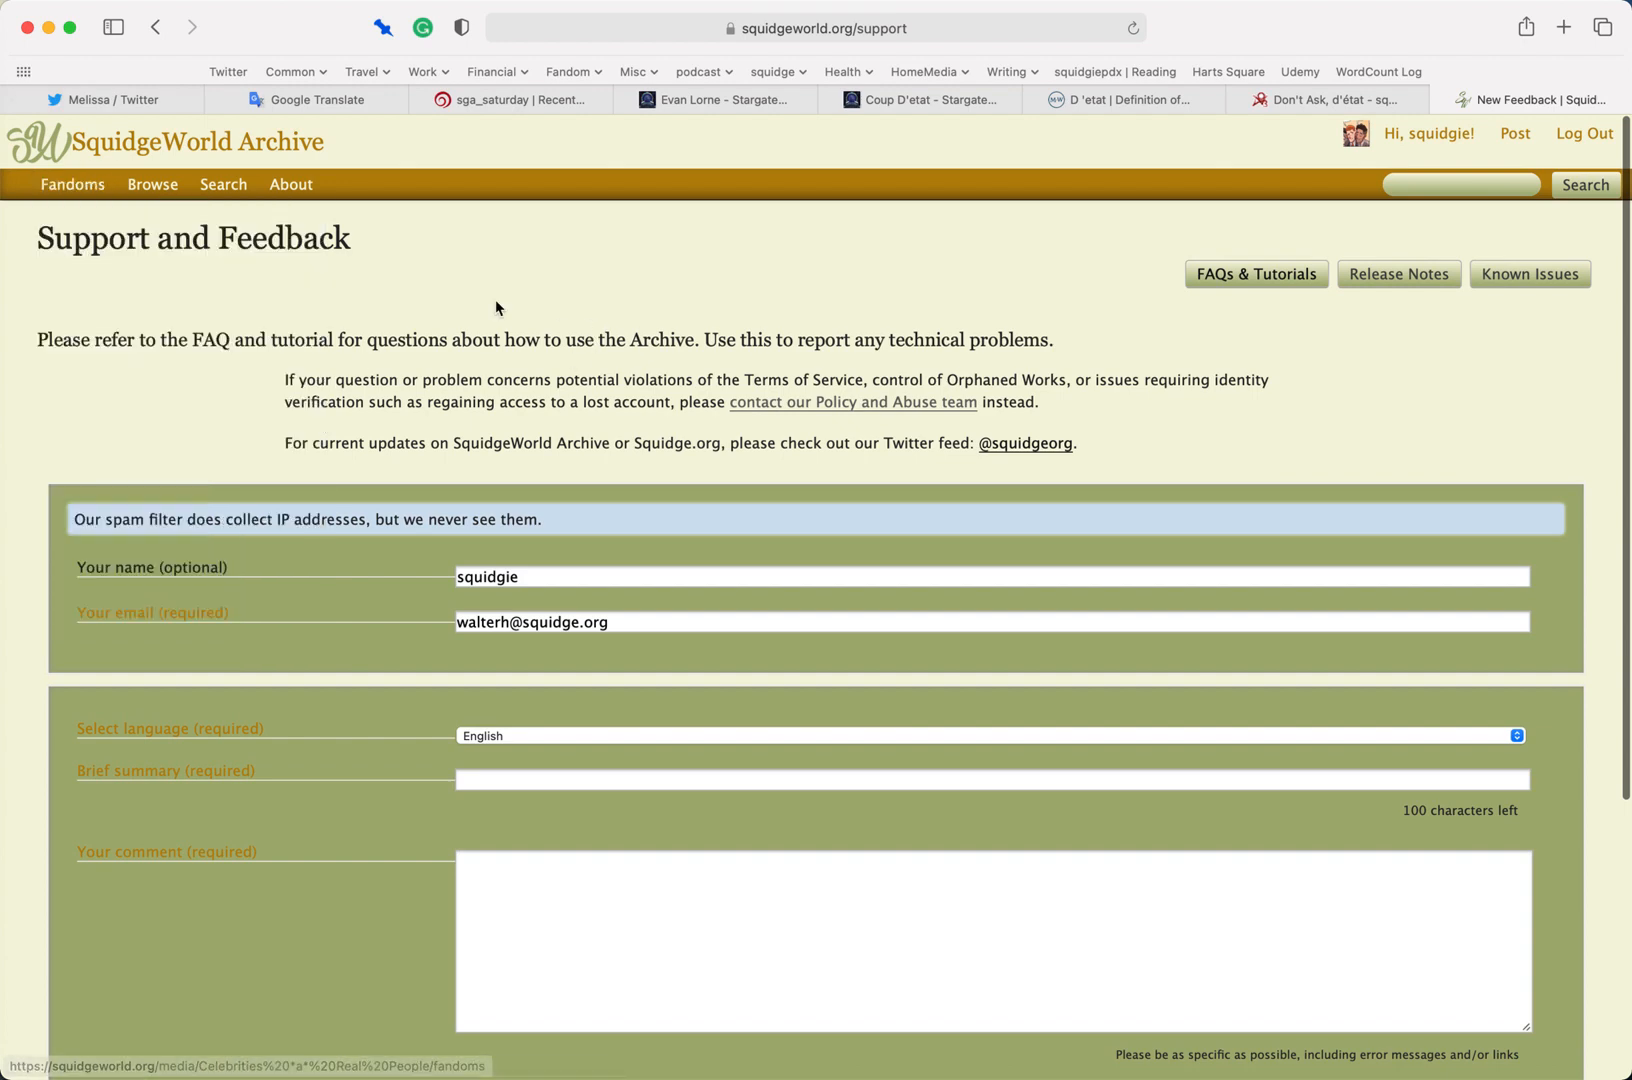
# Open the archive's listing of recent works
pyautogui.moveTo(140, 196)
pyautogui.click(140, 225)
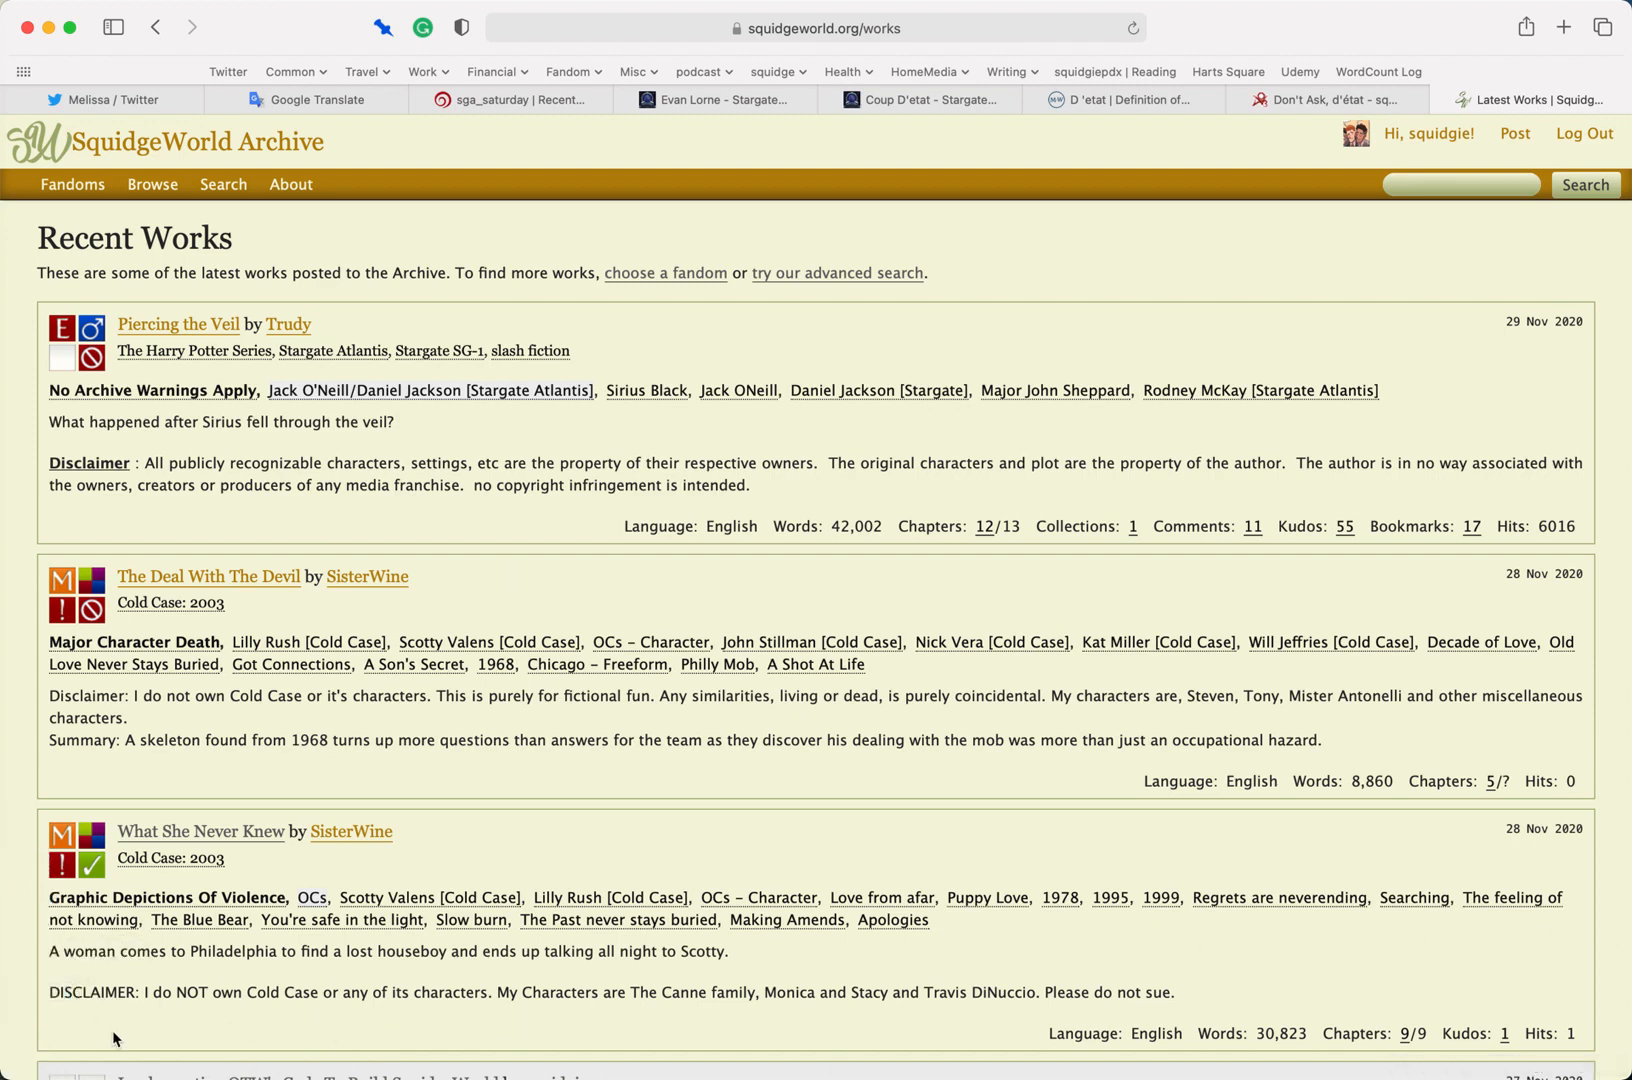
pyautogui.click(2, 880)
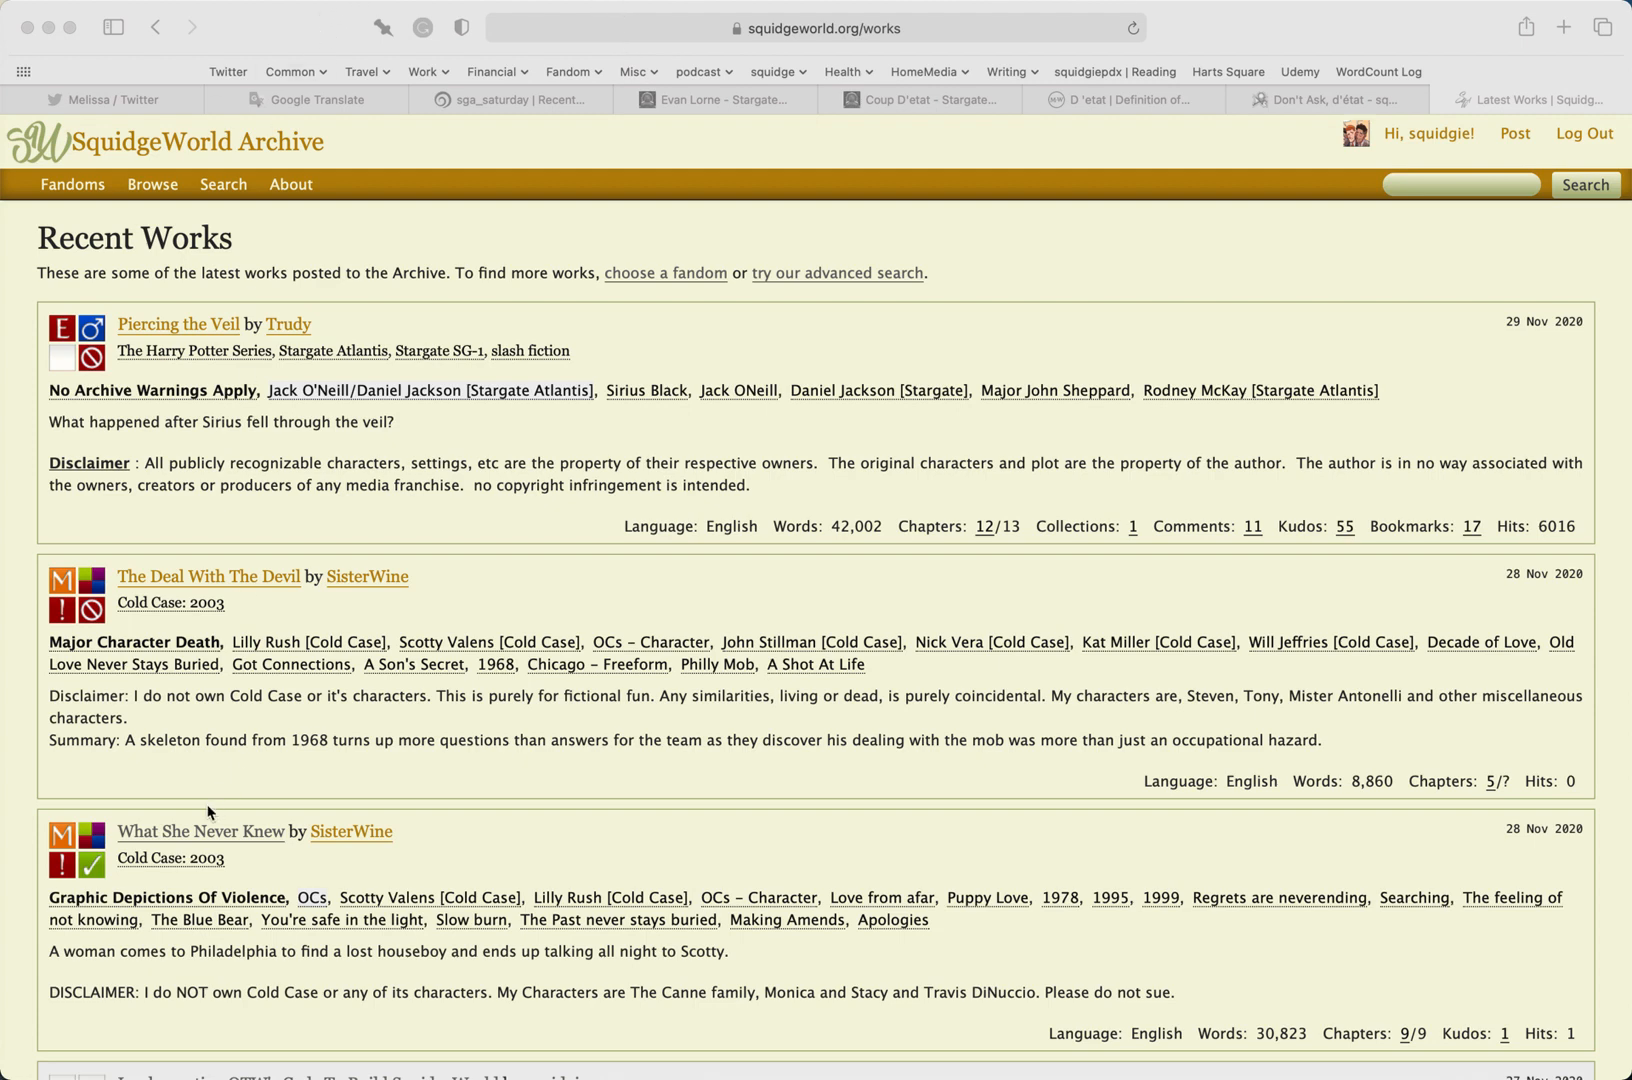
pyautogui.moveTo(5, 915)
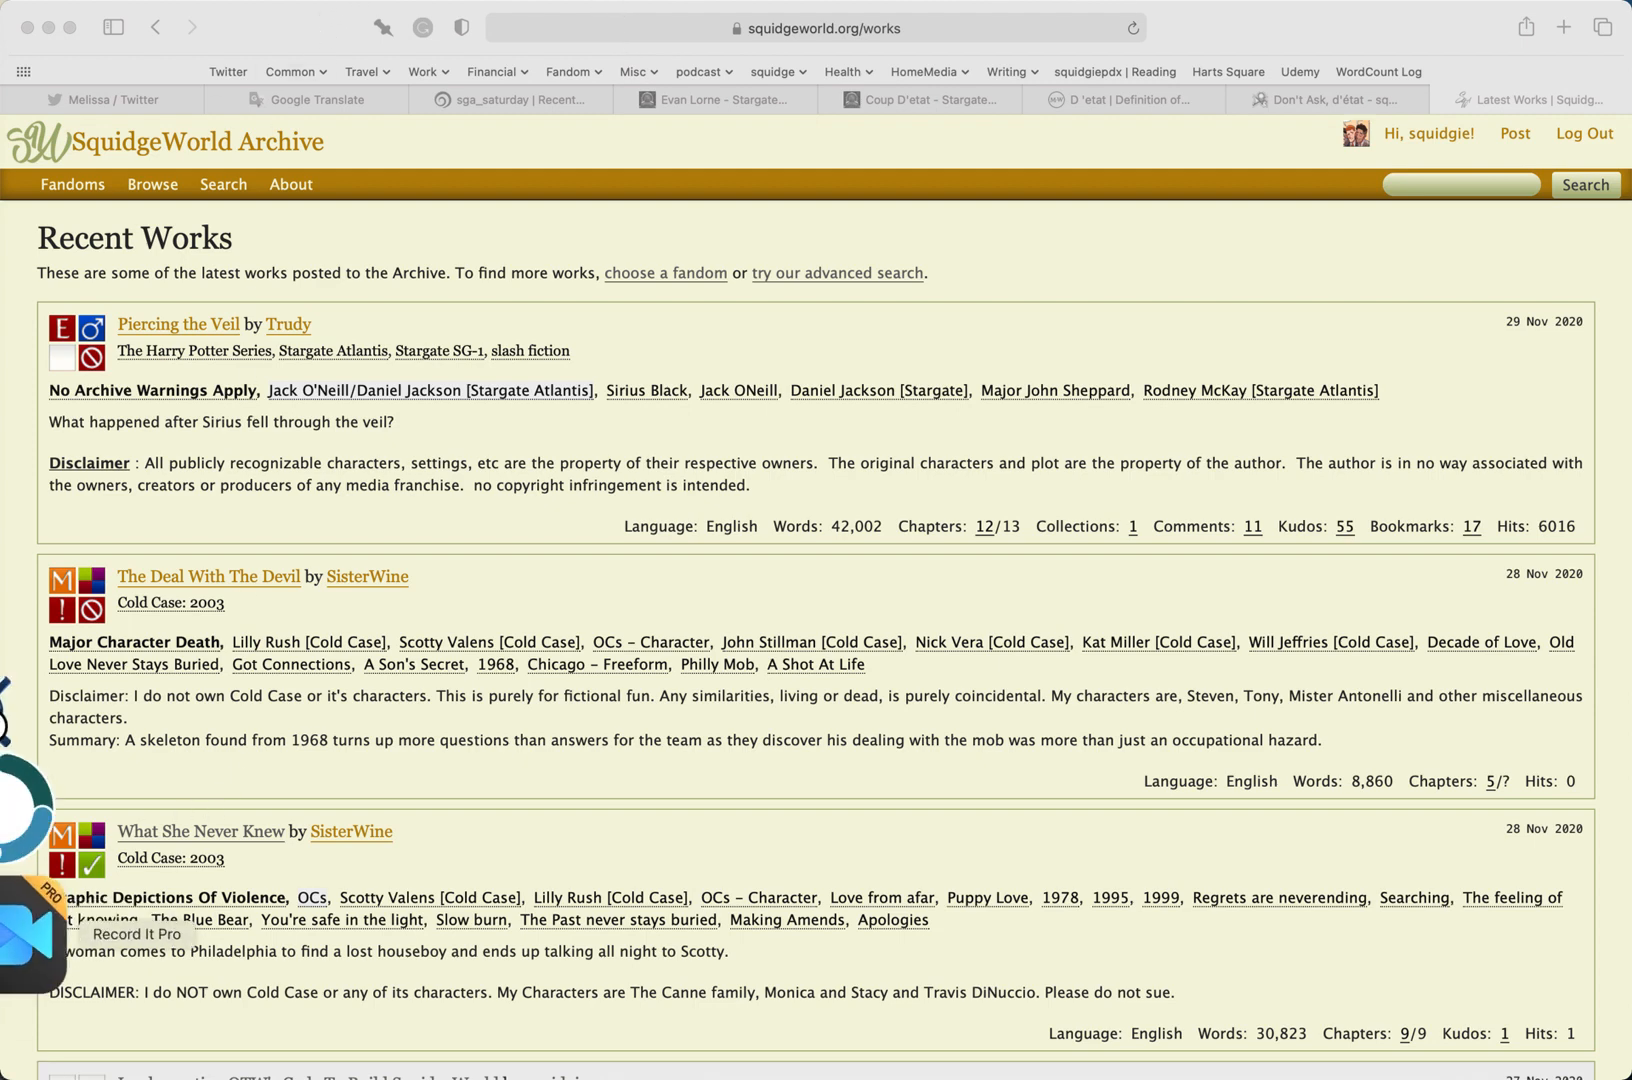